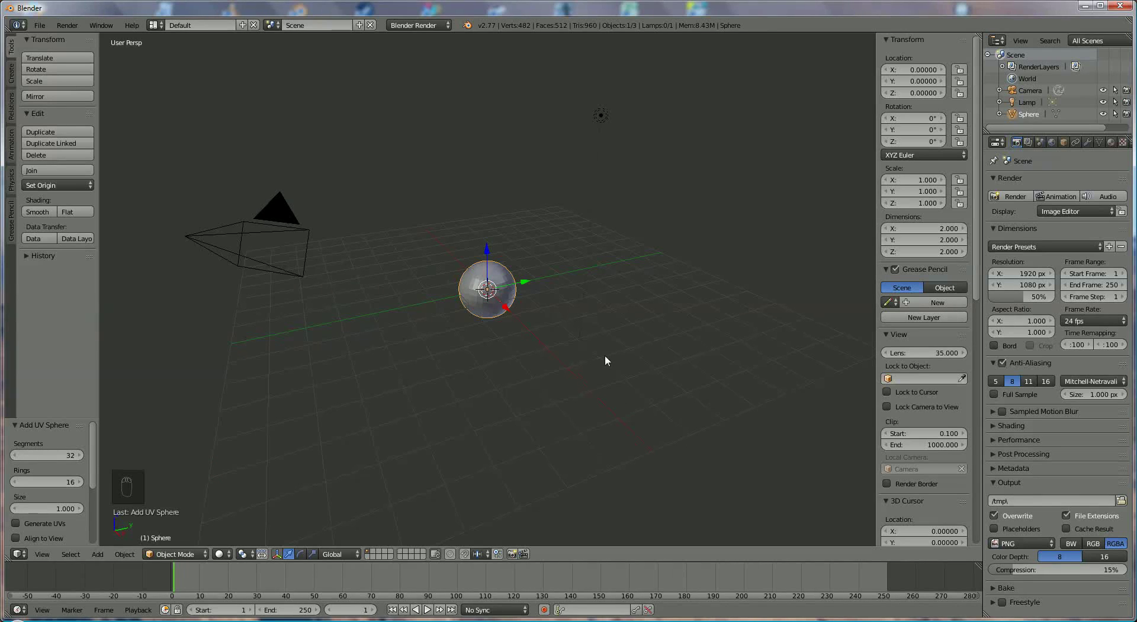
# In Edit Mode, enable selecting hidden geometry and delete all of the sphere's vertices below its equator
pyautogui.press('KP_3')
pyautogui.scroll(5, 592, 348)
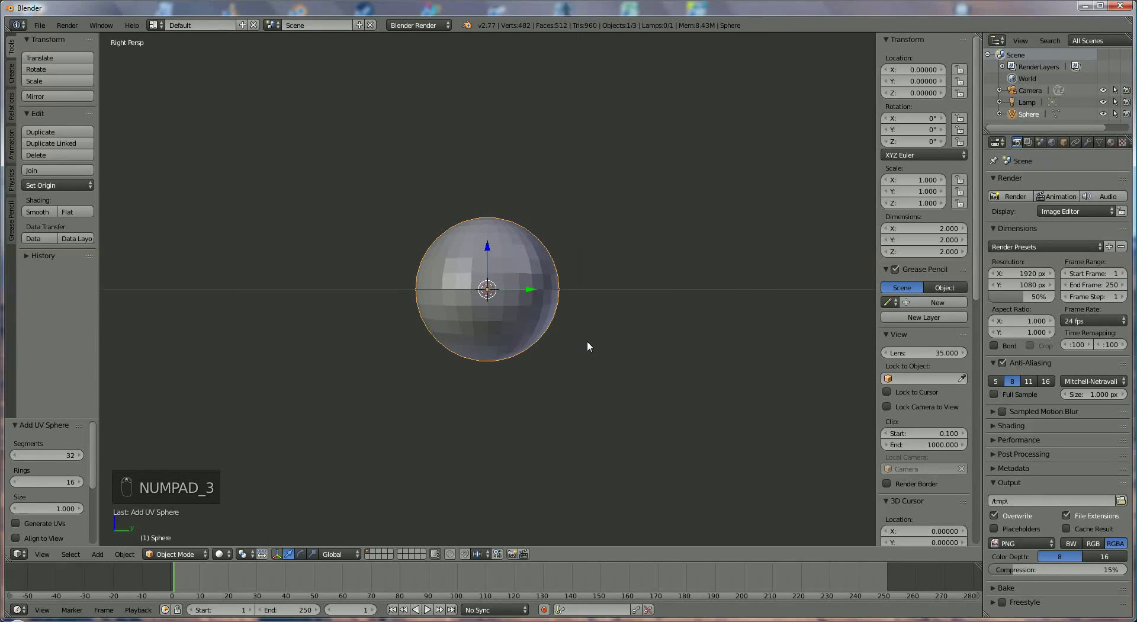
pyautogui.click(172, 555)
pyautogui.click(177, 527)
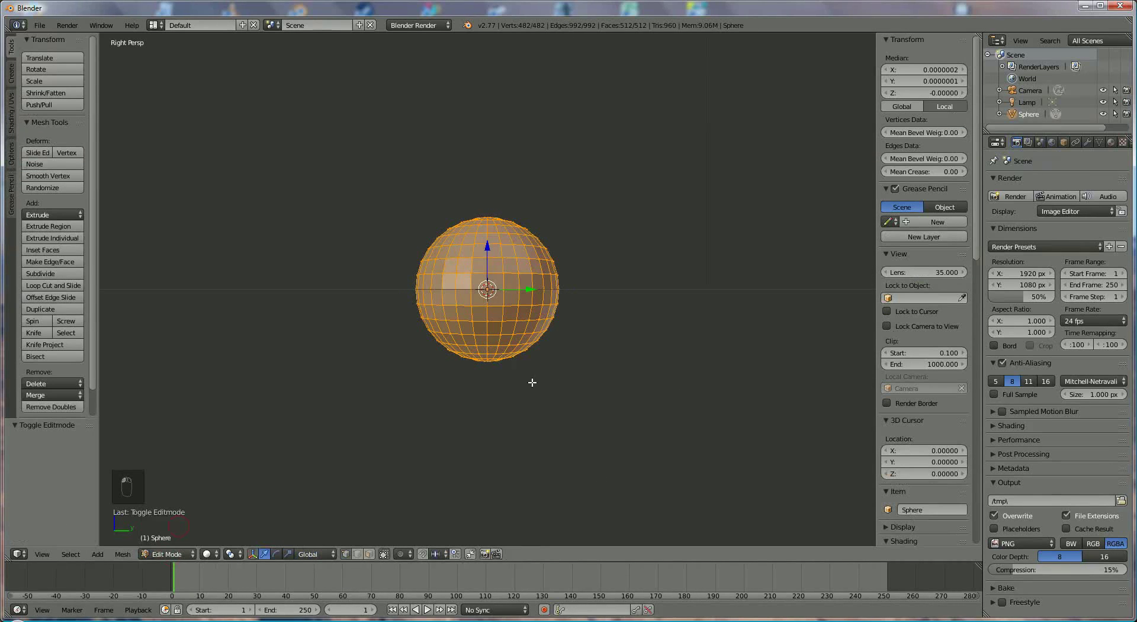
pyautogui.rightClick(486, 362)
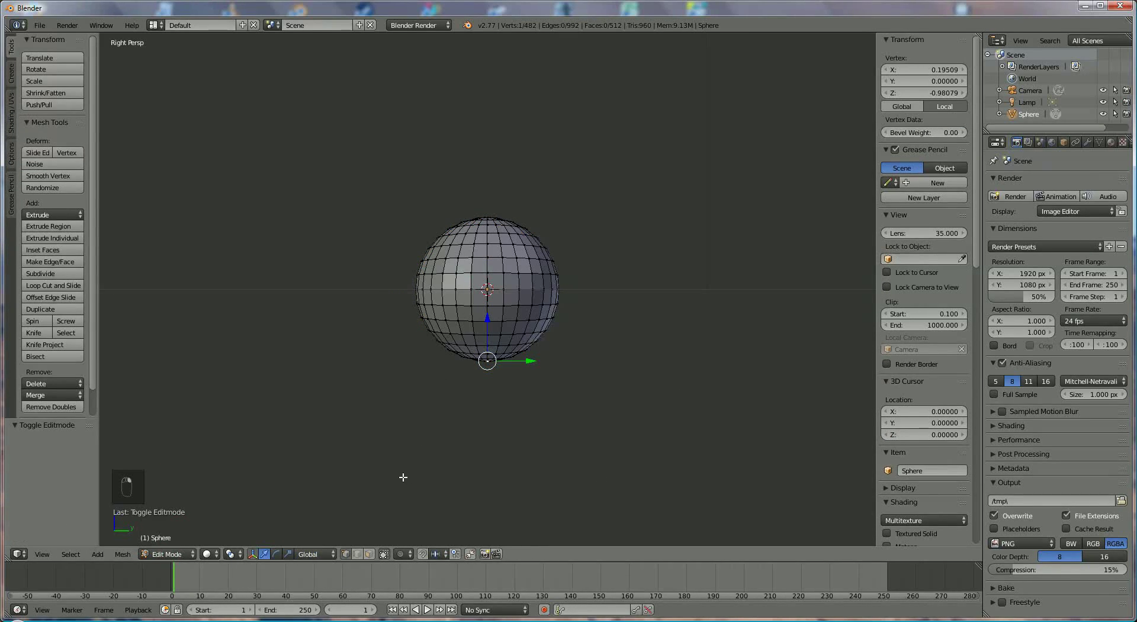
pyautogui.click(384, 554)
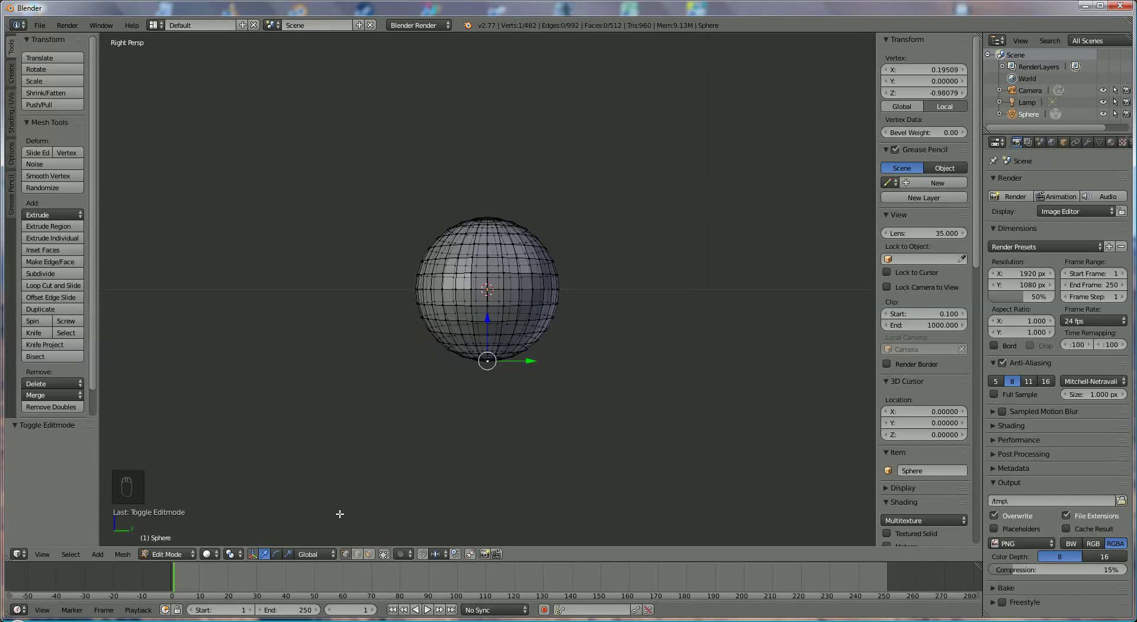
pyautogui.press('b')
pyautogui.moveTo(313, 474); pyautogui.dragTo(607, 293)
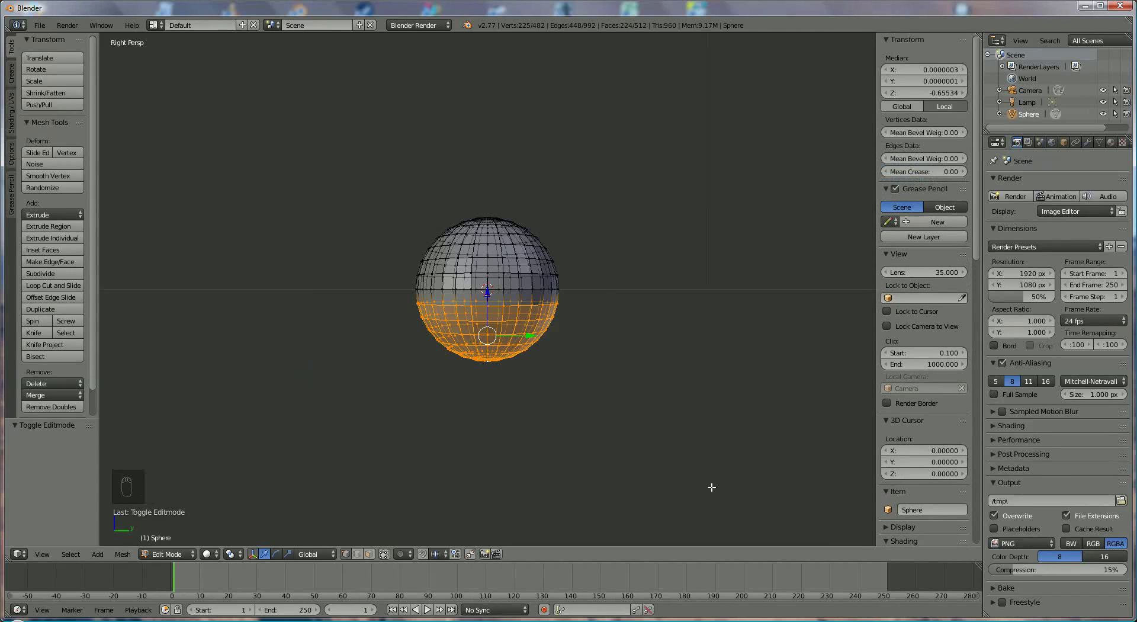
pyautogui.press('Delete')
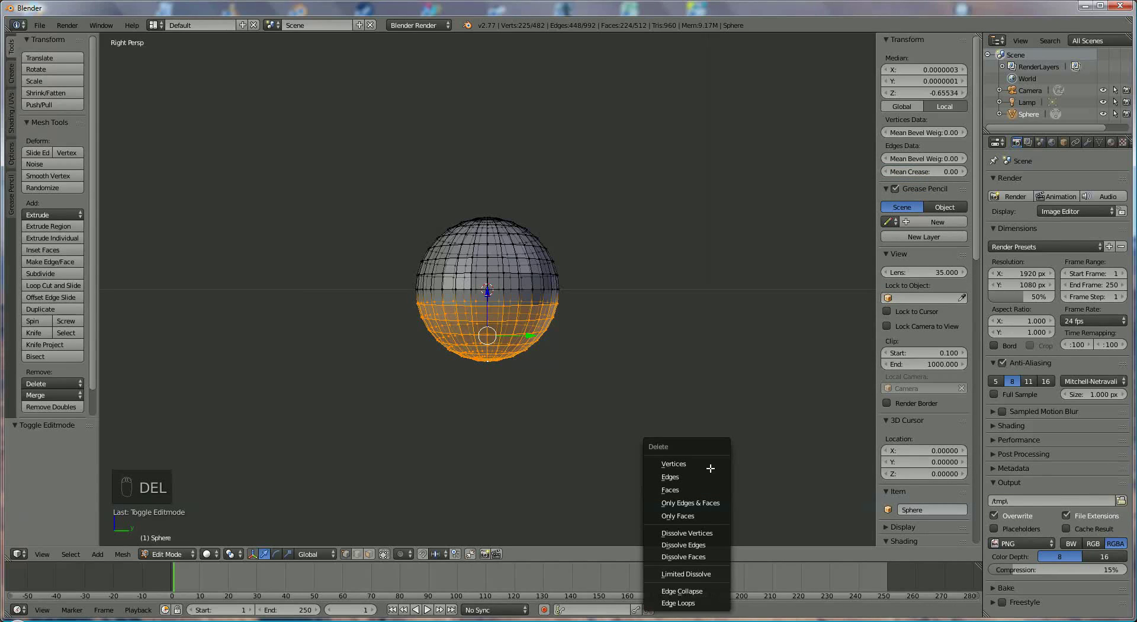
pyautogui.click(669, 467)
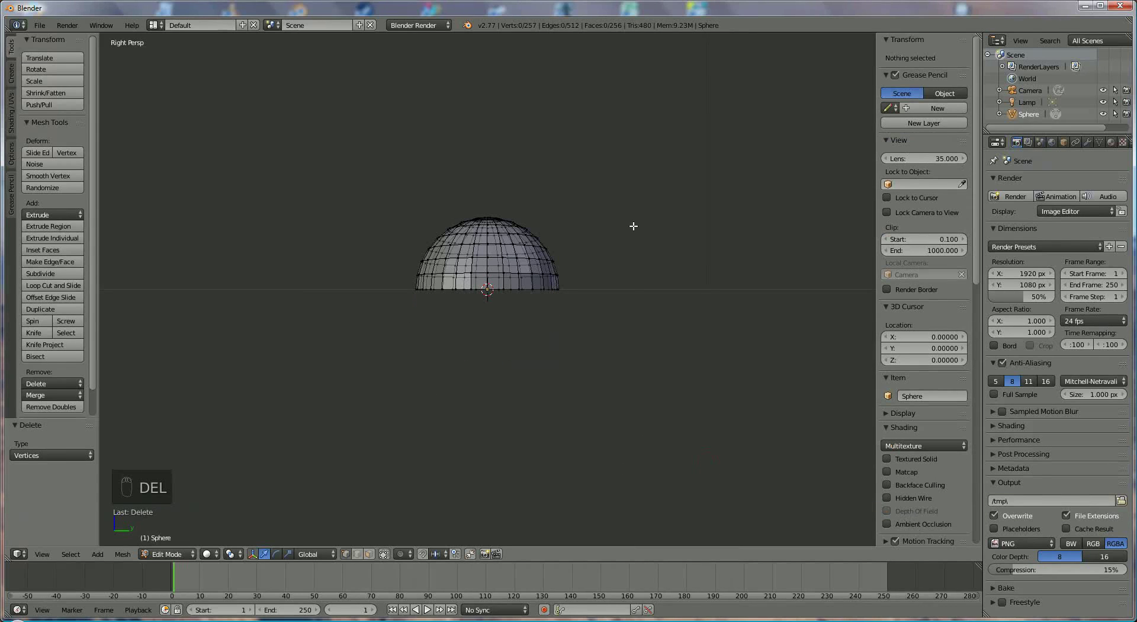
# Raise the dome's top vertex about 0.66 along Z using smooth proportional editing with a size of about 1.61
pyautogui.moveTo(589, 325); pyautogui.dragTo(557, 282, button='middle')
pyautogui.rightClick(487, 224)
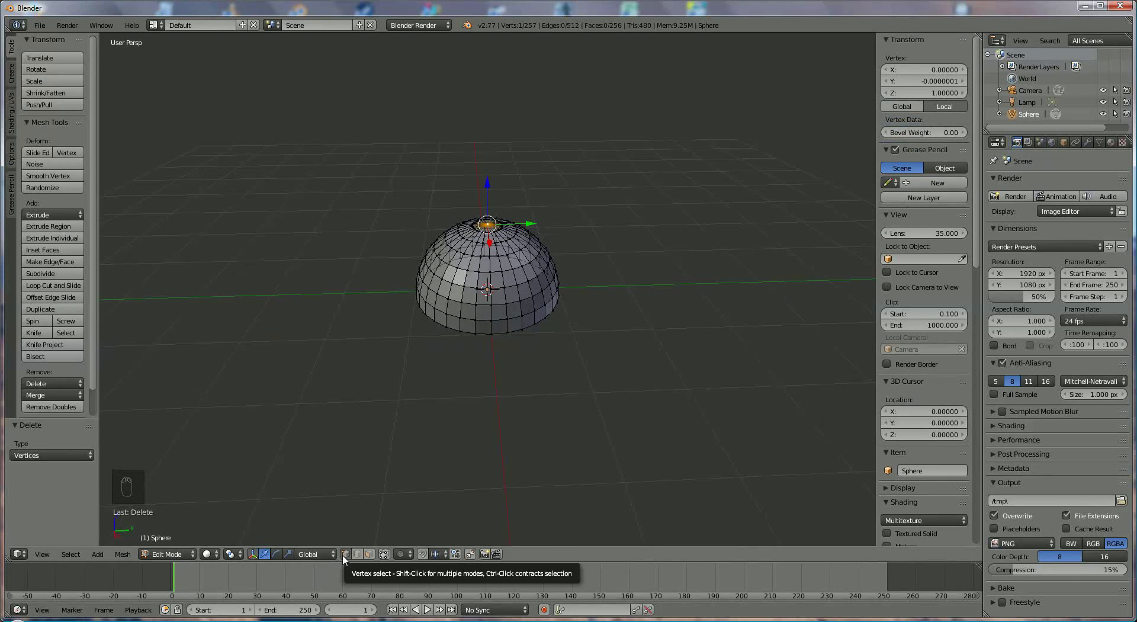
pyautogui.moveTo(604, 253); pyautogui.dragTo(611, 227, button='middle')
pyautogui.moveTo(569, 304); pyautogui.dragTo(574, 335, button='middle')
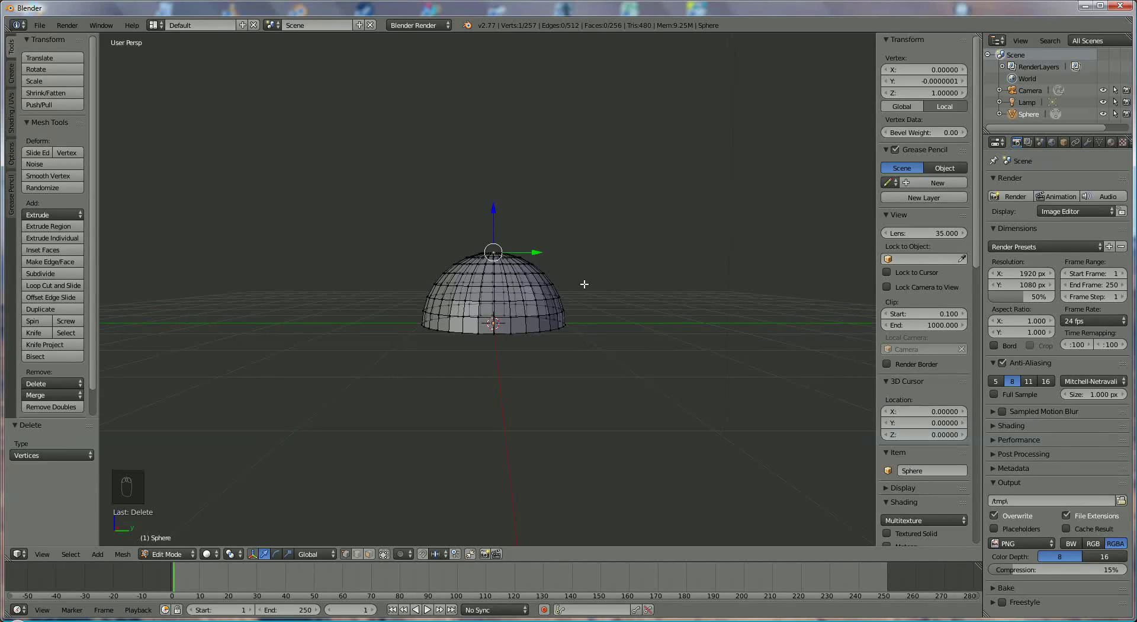
pyautogui.press('o')
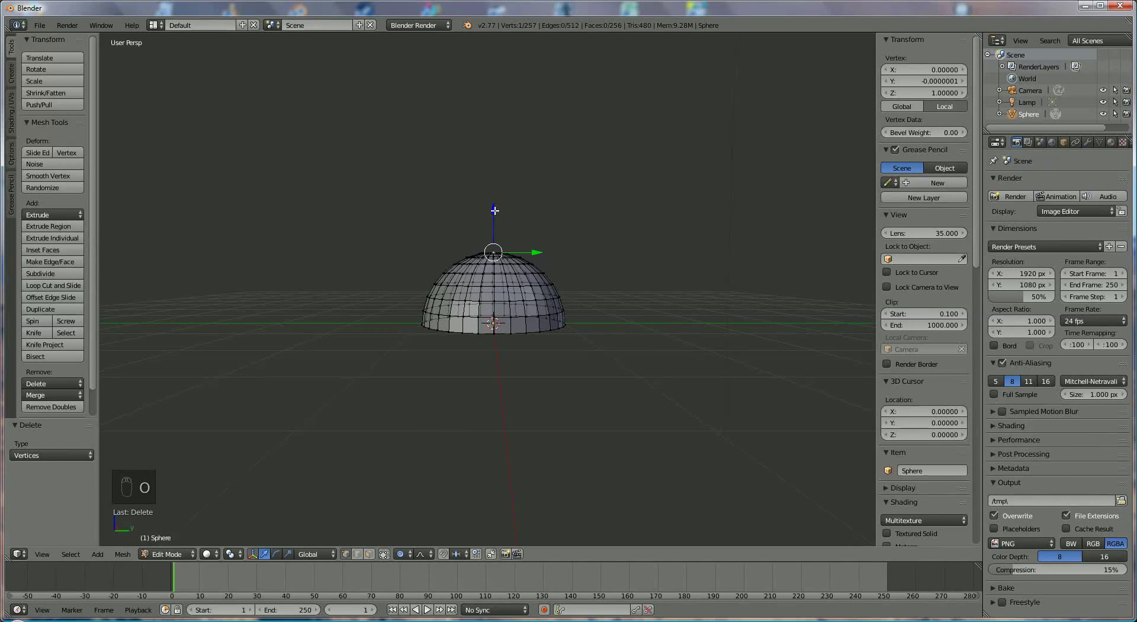
pyautogui.moveTo(494, 210); pyautogui.dragTo(496, 168)
pyautogui.scroll(-3, 495, 209)
pyautogui.scroll(2, 496, 180)
pyautogui.scroll(-4, 496, 181)
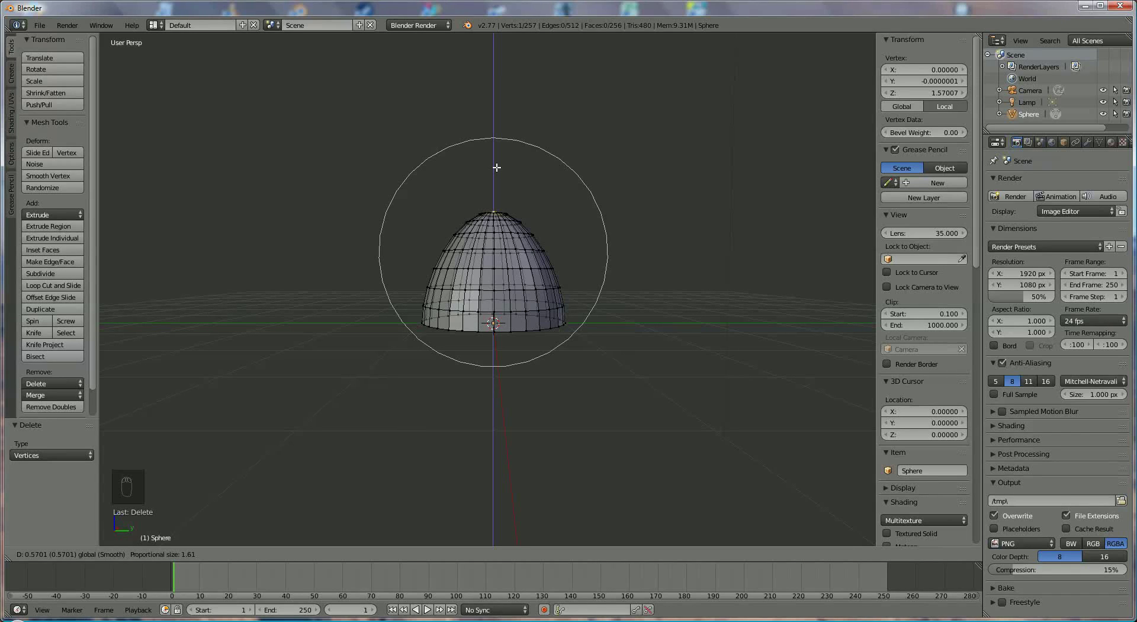
pyautogui.moveTo(496, 168); pyautogui.dragTo(498, 161)
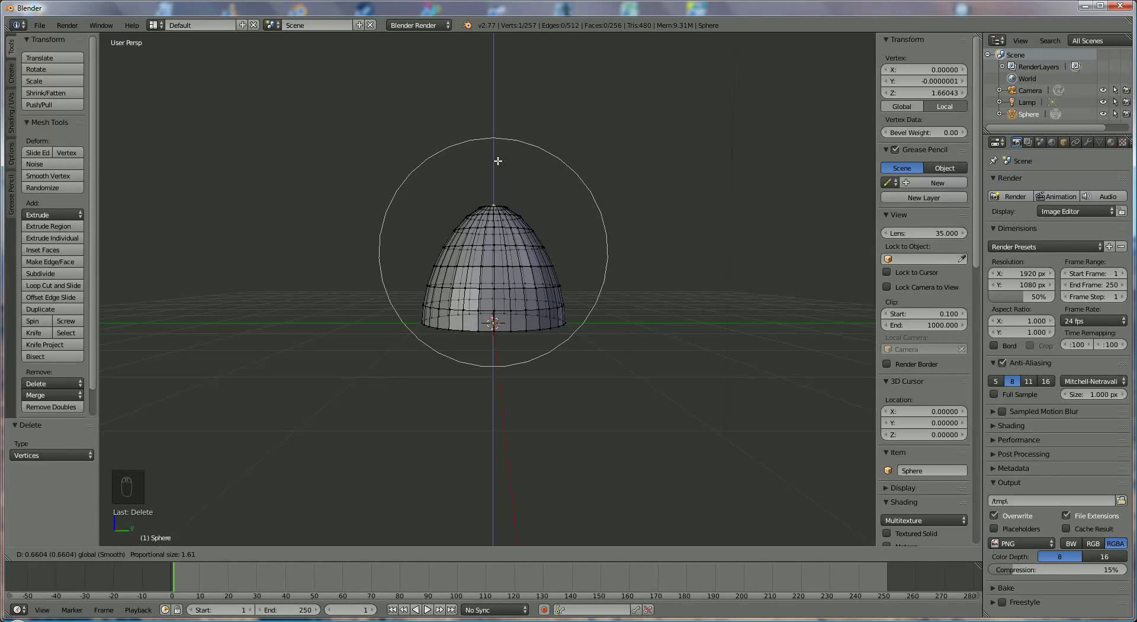
pyautogui.moveTo(497, 160); pyautogui.dragTo(497, 161)
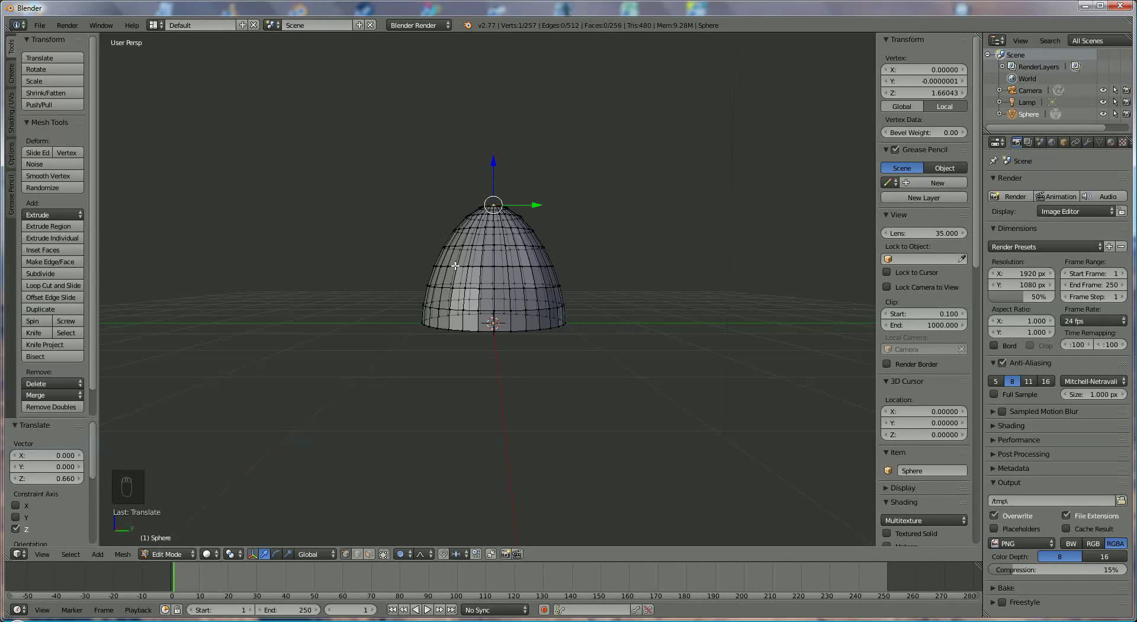
# Lower the dome's top vertex about 0.56 along Z with proportional editing to flatten and round out the crown
pyautogui.moveTo(494, 159); pyautogui.dragTo(499, 202)
pyautogui.scroll(2, 495, 161)
pyautogui.scroll(-1, 495, 176)
pyautogui.scroll(-1, 495, 185)
pyautogui.scroll(1, 499, 186)
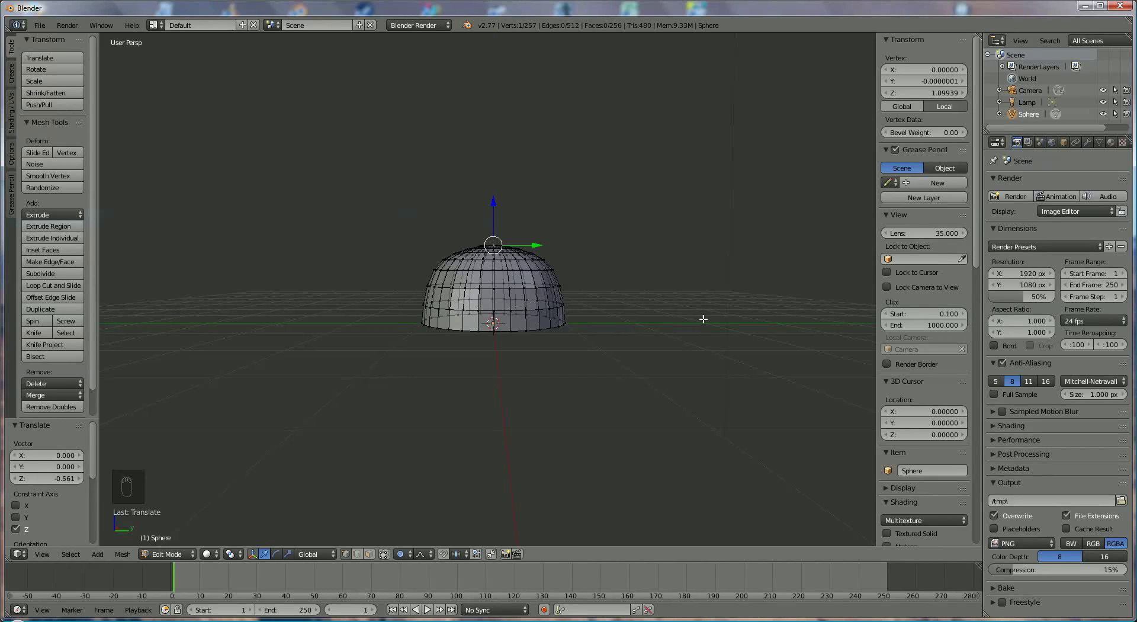
# Raise the front centre vertex of the bottom rim about 0.22 along Z with a proportional size of about 0.91
pyautogui.moveTo(703, 318); pyautogui.dragTo(574, 300, button='middle')
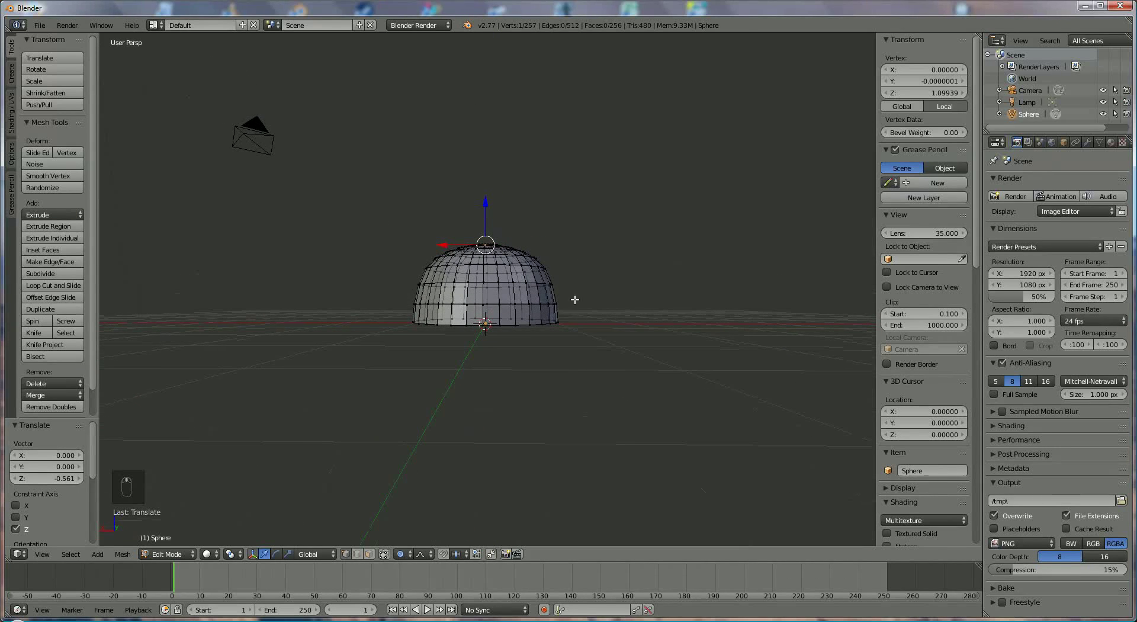
pyautogui.press('KP_3')
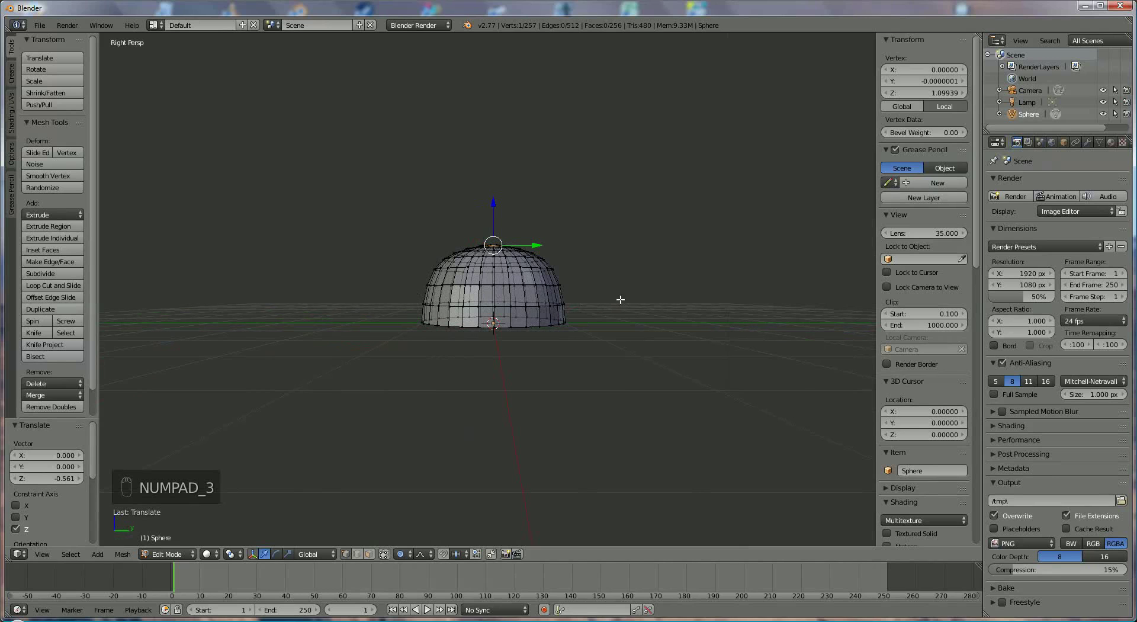
pyautogui.moveTo(653, 293); pyautogui.dragTo(477, 295, button='middle')
pyautogui.rightClick(486, 317)
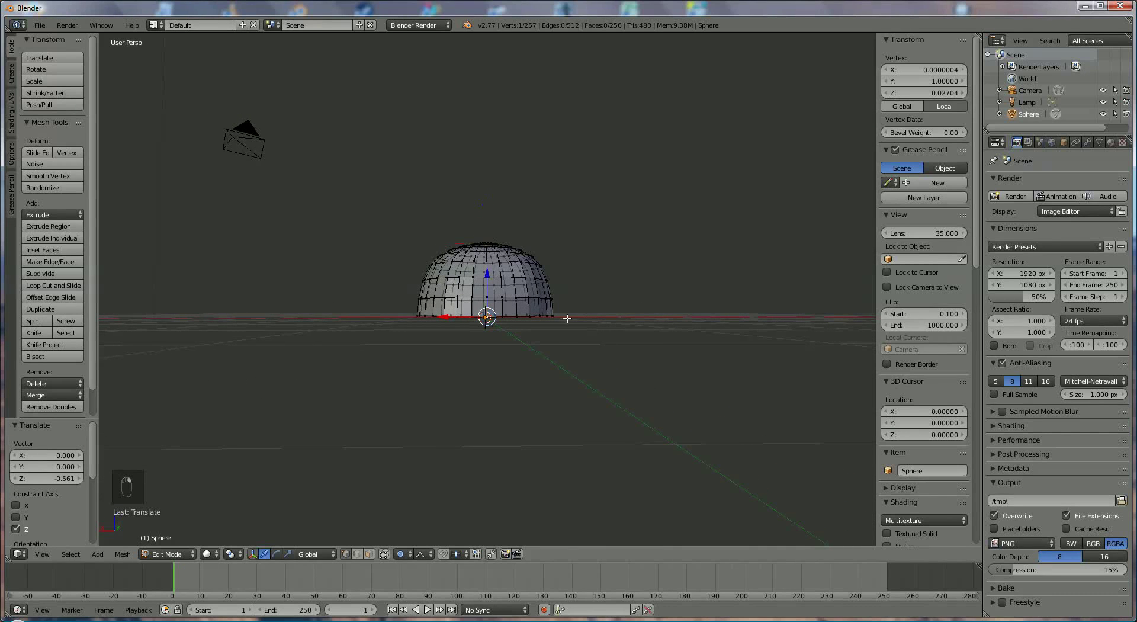
pyautogui.moveTo(567, 318); pyautogui.dragTo(546, 335, button='middle')
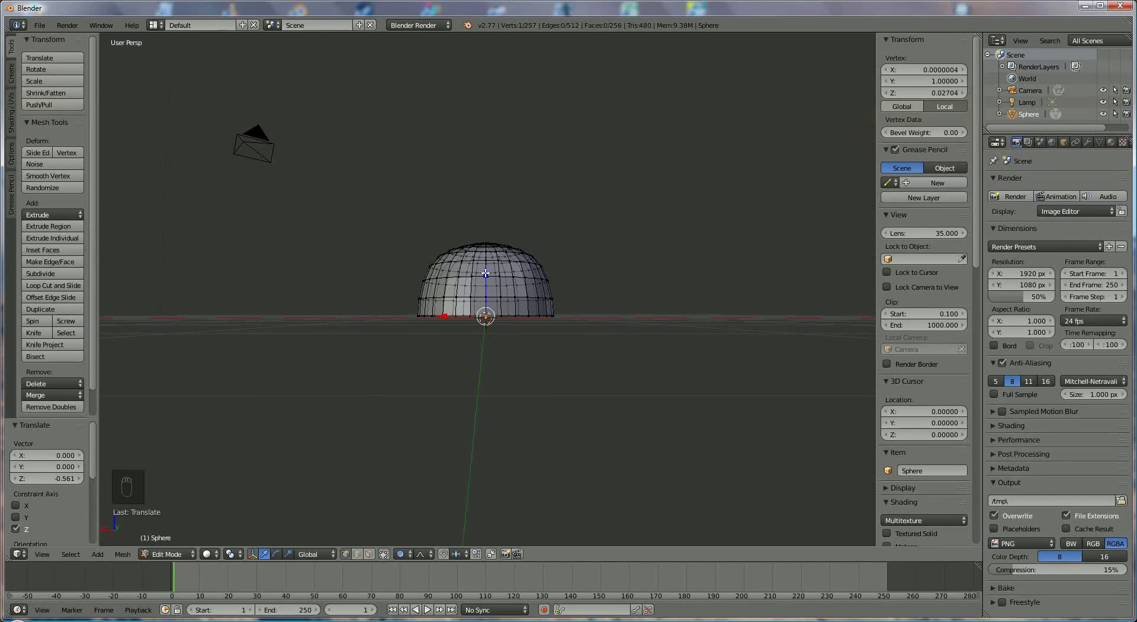
pyautogui.press('g')
pyautogui.press('z')
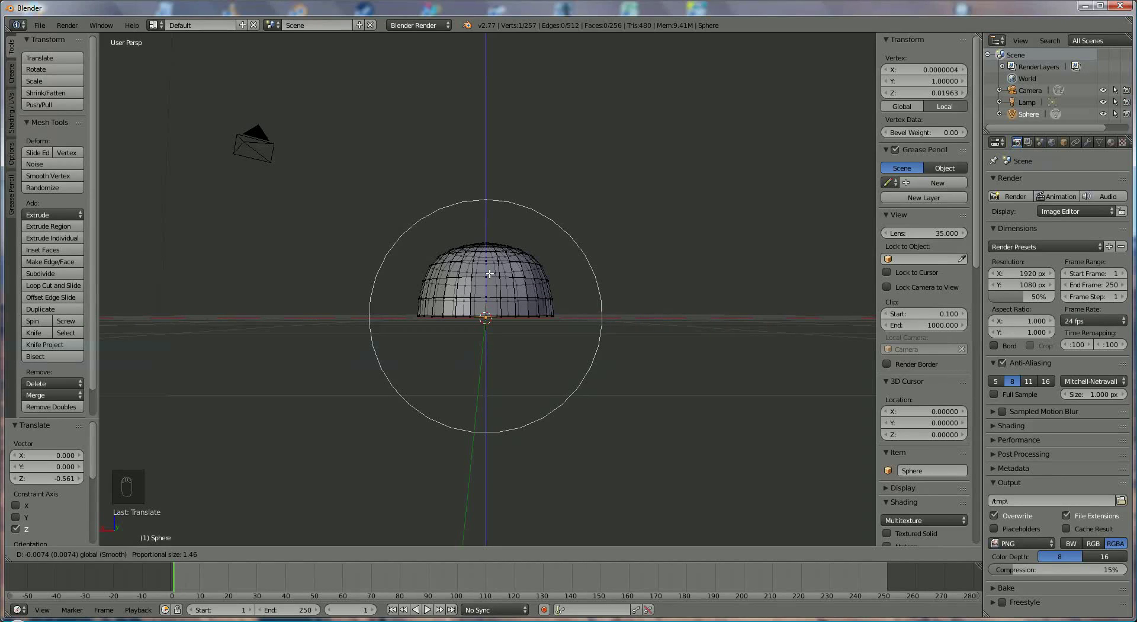
pyautogui.scroll(-4, 490, 269)
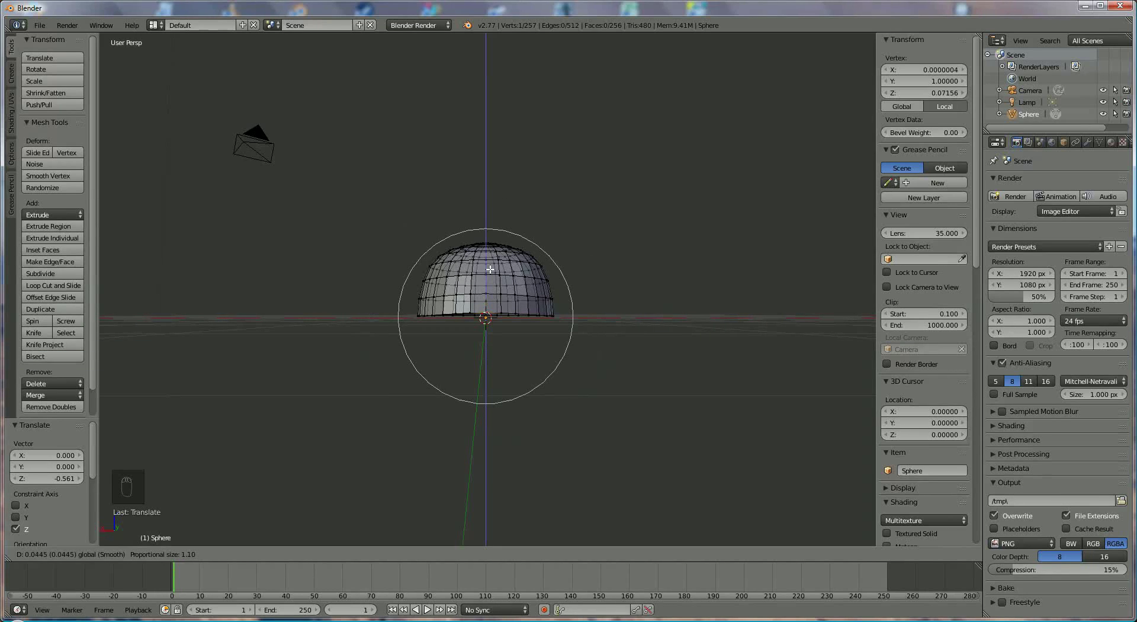
pyautogui.scroll(1, 489, 263)
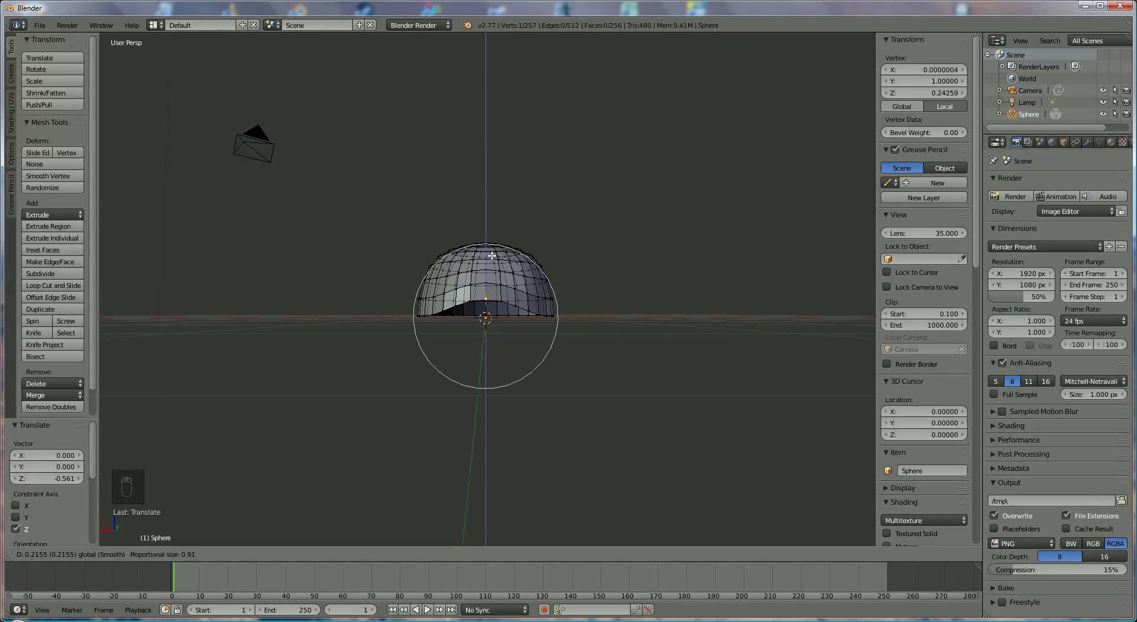
pyautogui.click(492, 255)
# Extrude the eight edges along the raised front section of the rim about 0.94 along Y to form a brim
pyautogui.moveTo(525, 380); pyautogui.dragTo(587, 405, button='middle')
pyautogui.scroll(1, 633, 367)
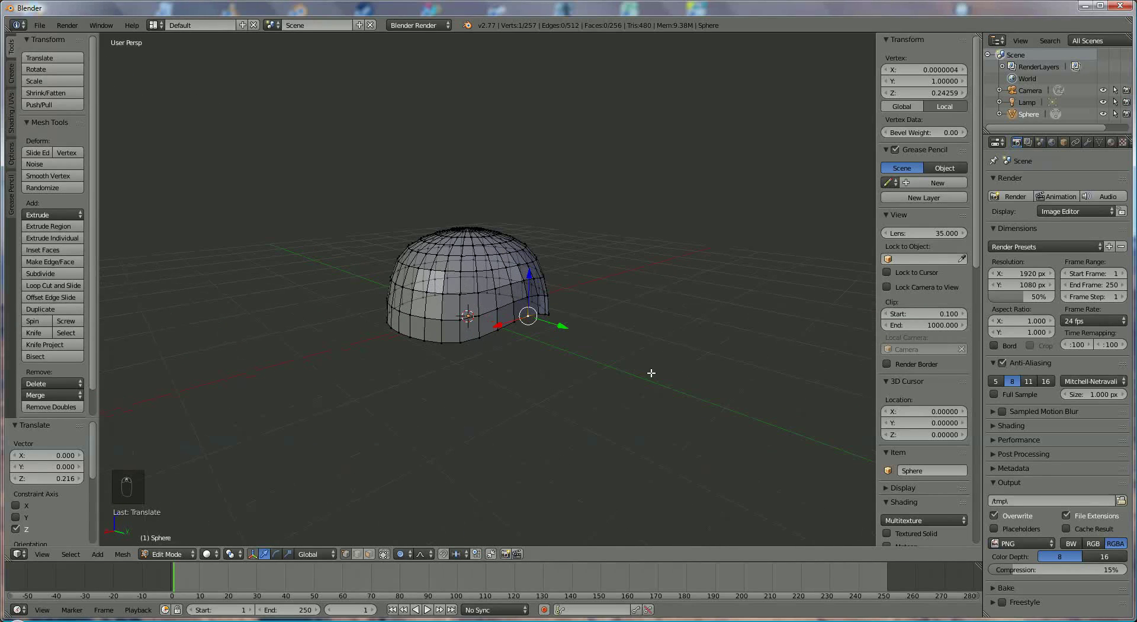
pyautogui.scroll(2, 641, 358)
pyautogui.press('a')
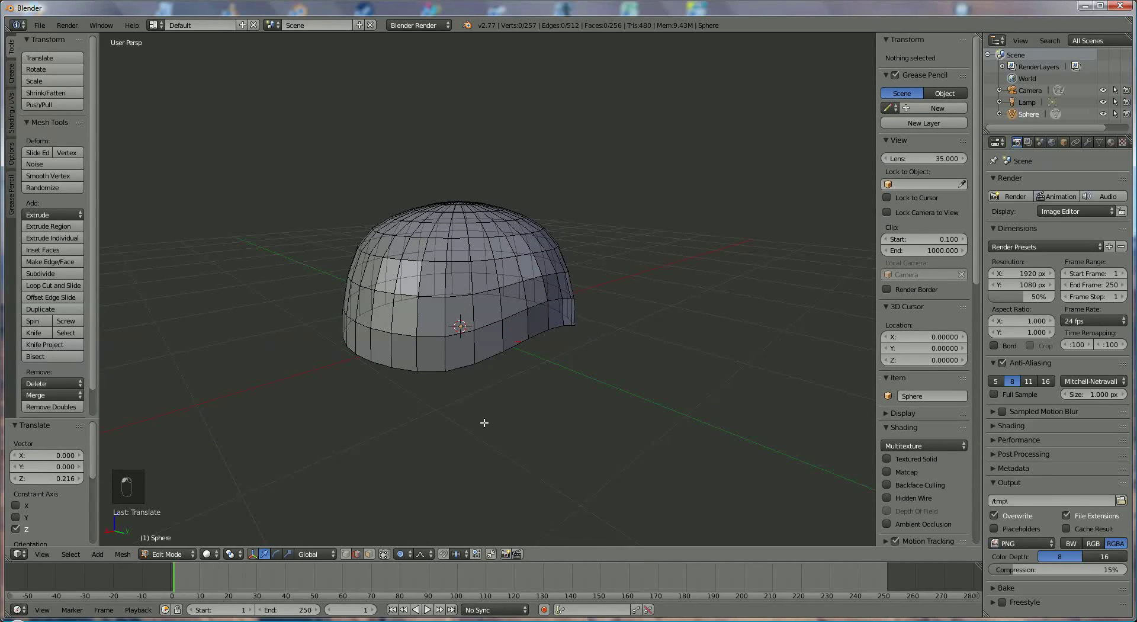
pyautogui.rightClick(467, 366)
pyautogui.keyDown('ctrl'); pyautogui.rightClick(515, 347); pyautogui.keyUp('ctrl')
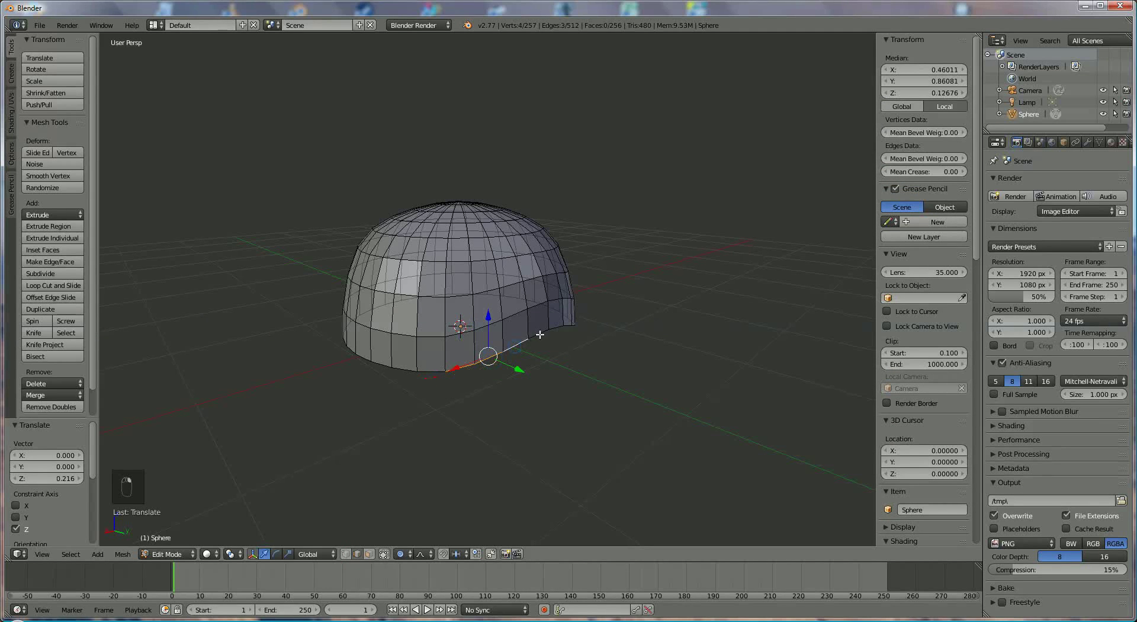
pyautogui.keyDown('ctrl'); pyautogui.rightClick(540, 334); pyautogui.keyUp('ctrl')
pyautogui.moveTo(605, 393); pyautogui.dragTo(510, 364, button='middle')
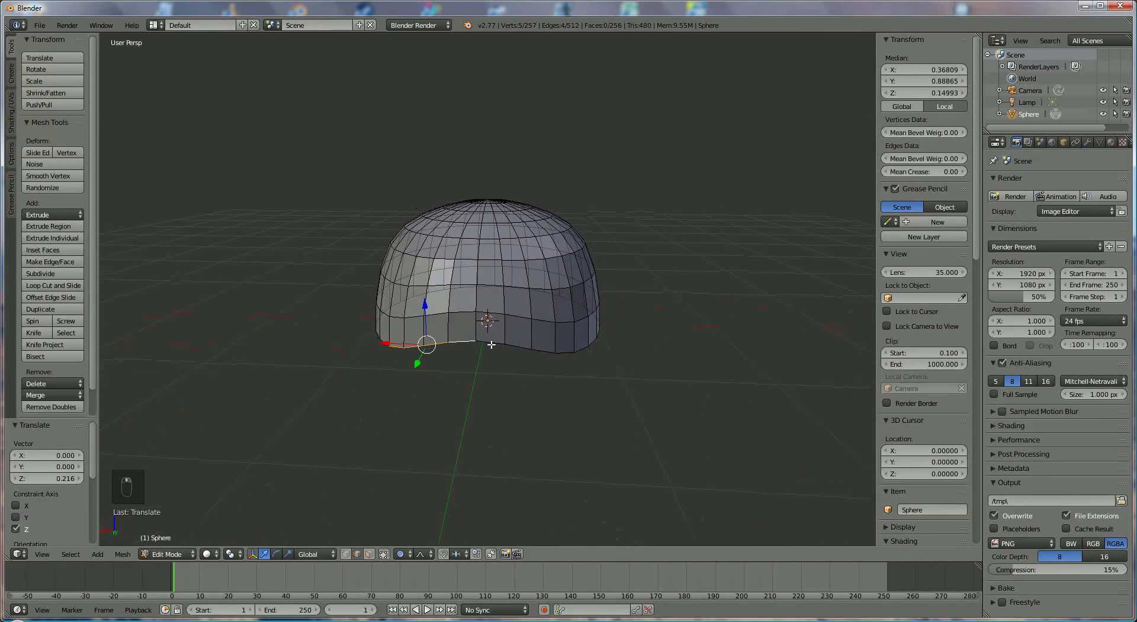
pyautogui.keyDown('ctrl'); pyautogui.rightClick(501, 345); pyautogui.keyUp('ctrl')
pyautogui.keyDown('ctrl'); pyautogui.rightClick(524, 348); pyautogui.keyUp('ctrl')
pyautogui.keyDown('ctrl'); pyautogui.rightClick(545, 351); pyautogui.keyUp('ctrl')
pyautogui.keyDown('ctrl'); pyautogui.rightClick(565, 353); pyautogui.keyUp('ctrl')
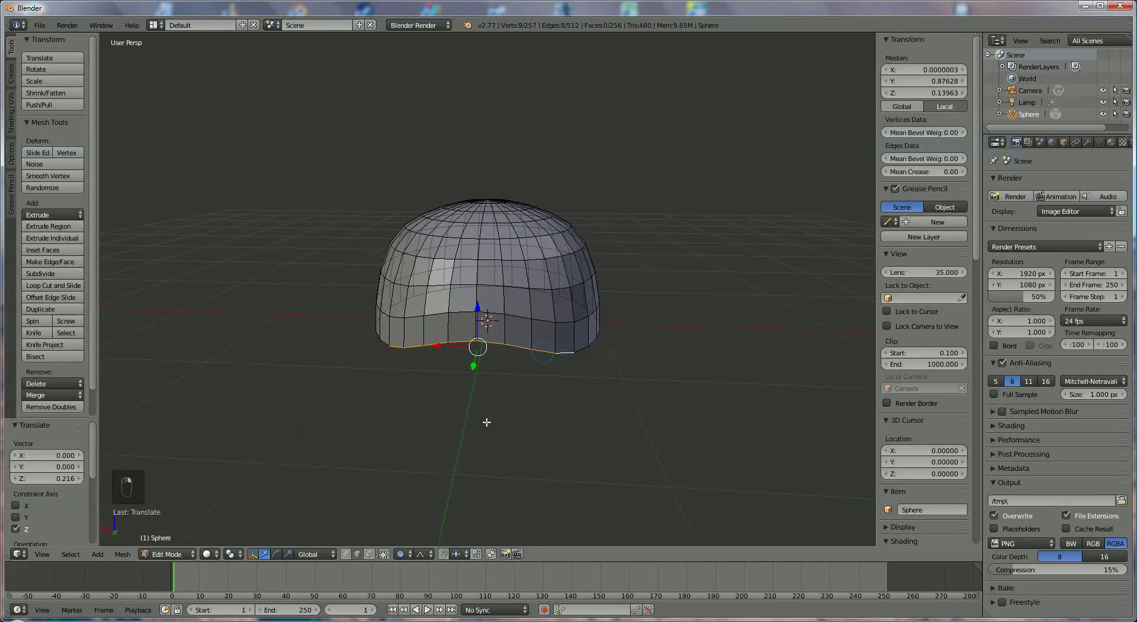
pyautogui.moveTo(489, 407); pyautogui.dragTo(589, 368, button='middle')
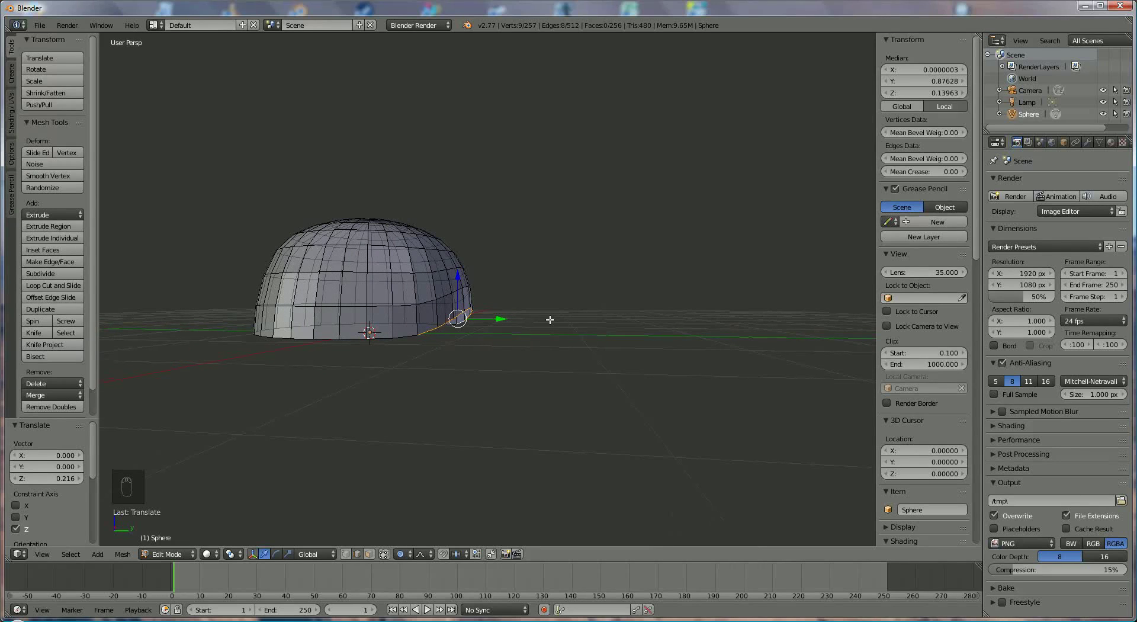
pyautogui.press('e')
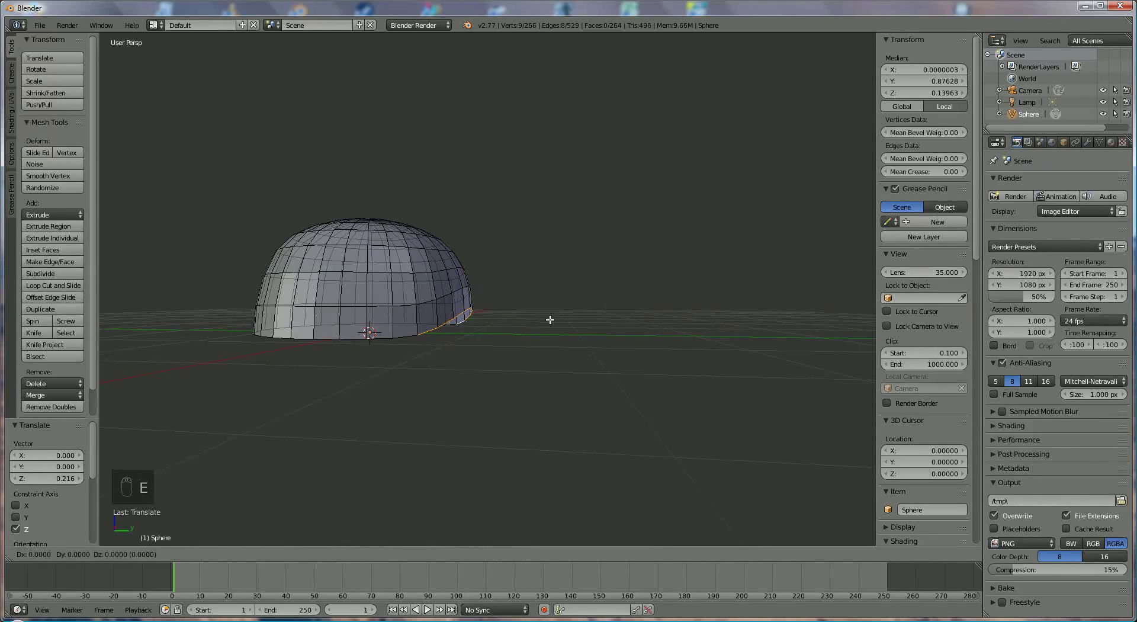
pyautogui.press('y')
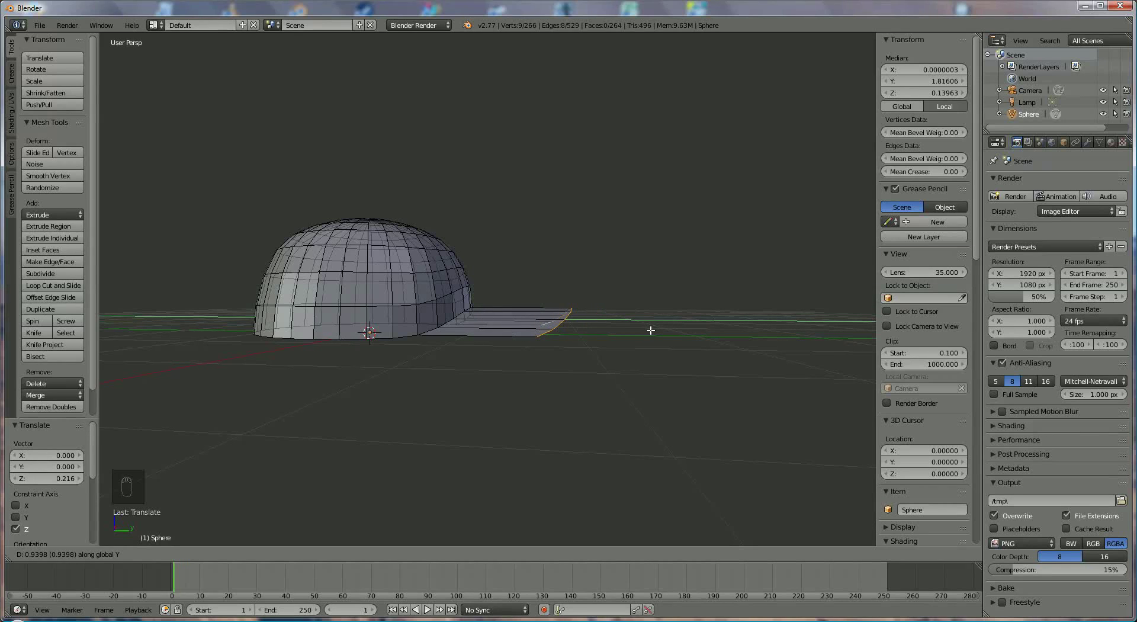
pyautogui.click(650, 329)
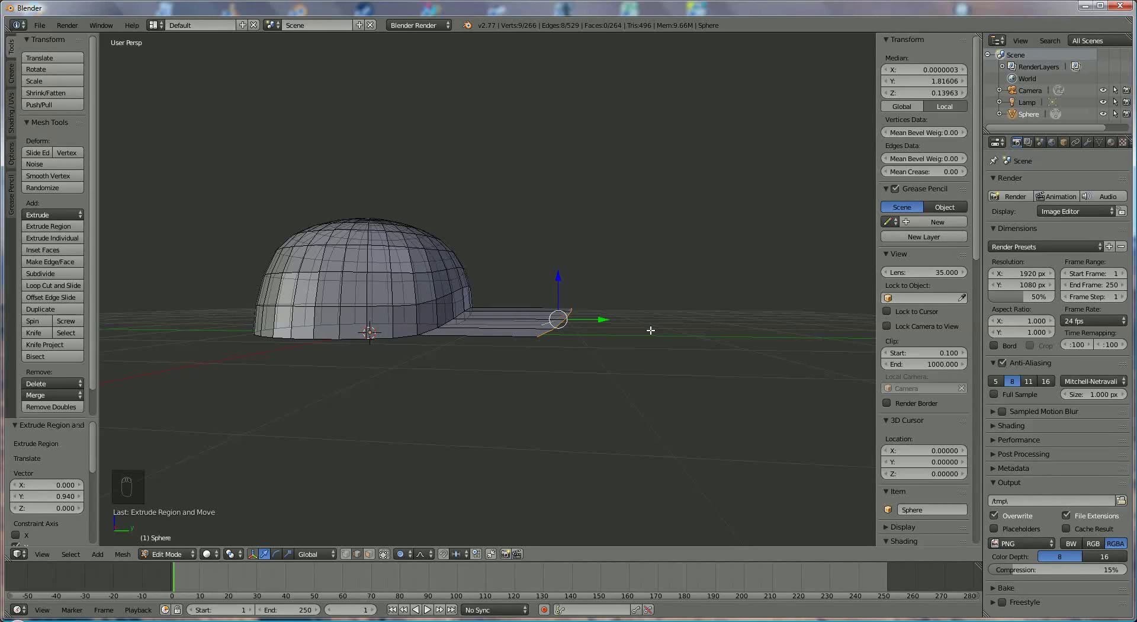
# Extrude the brim's outer edge a further 0.26 or so along Y
pyautogui.press('e')
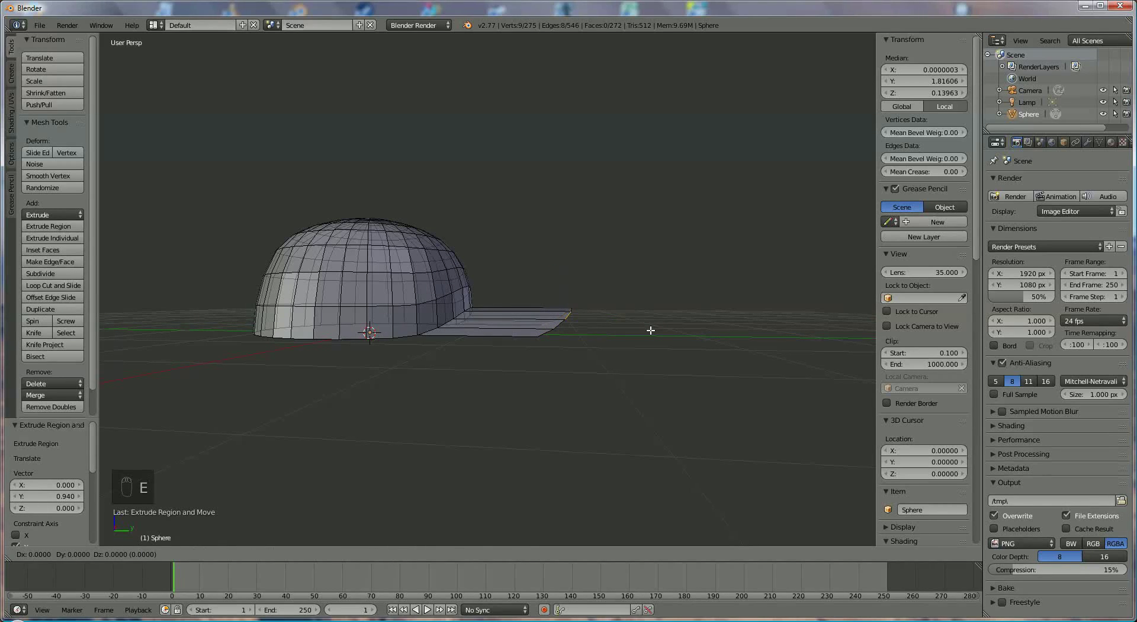
pyautogui.press('y')
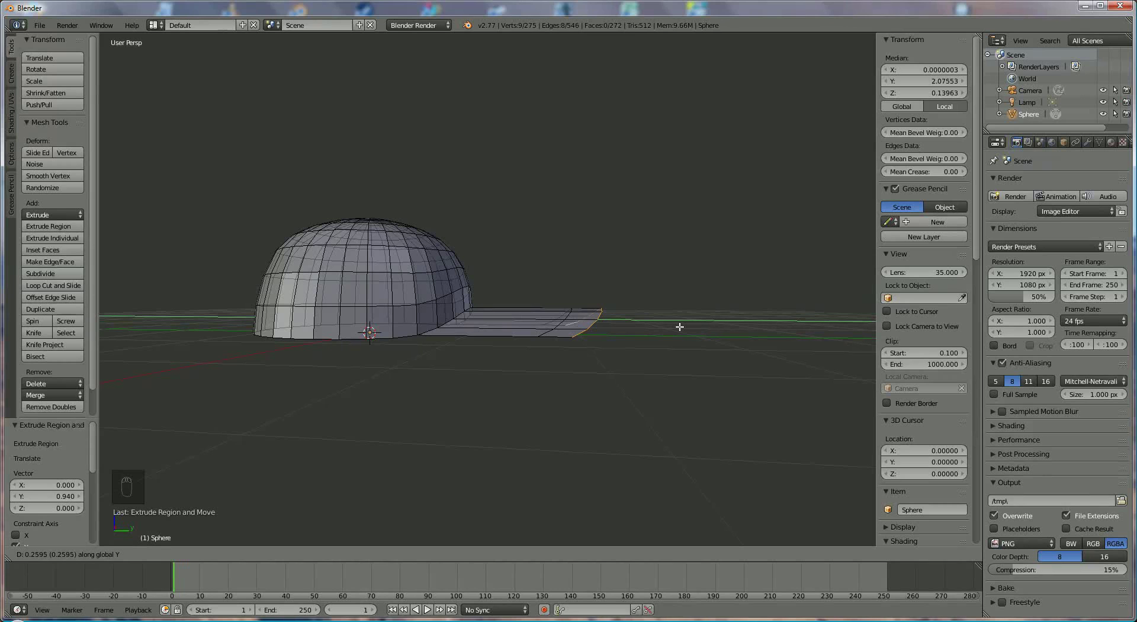
pyautogui.click(679, 326)
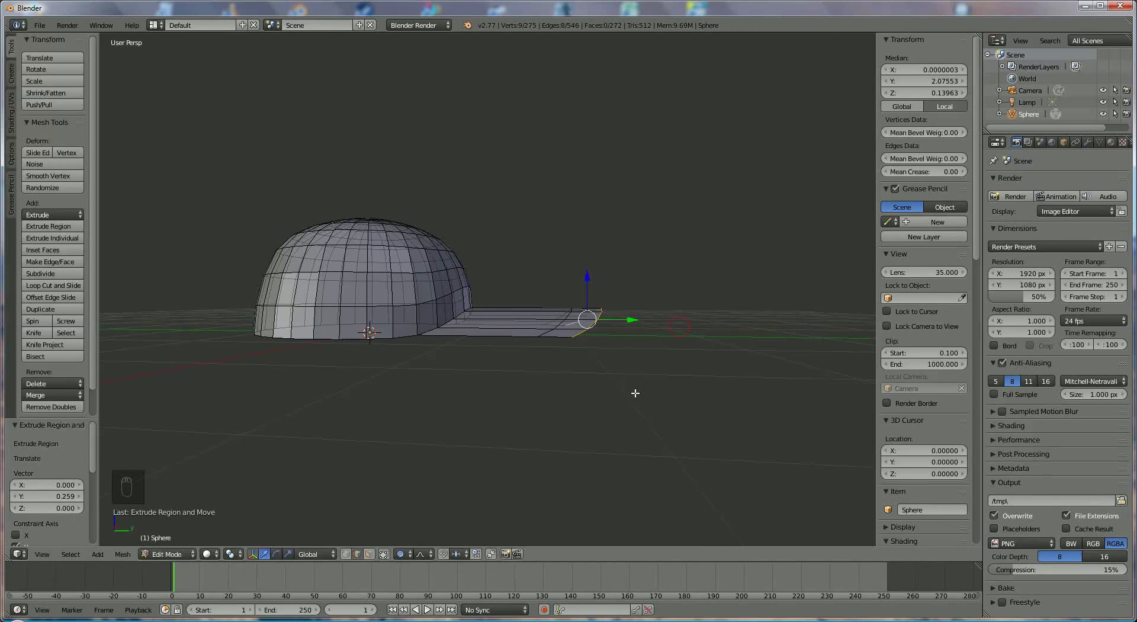
# Scale the brim's outer edge to about 0.88 with a proportional size of 0.91
pyautogui.moveTo(640, 389); pyautogui.dragTo(519, 398, button='middle')
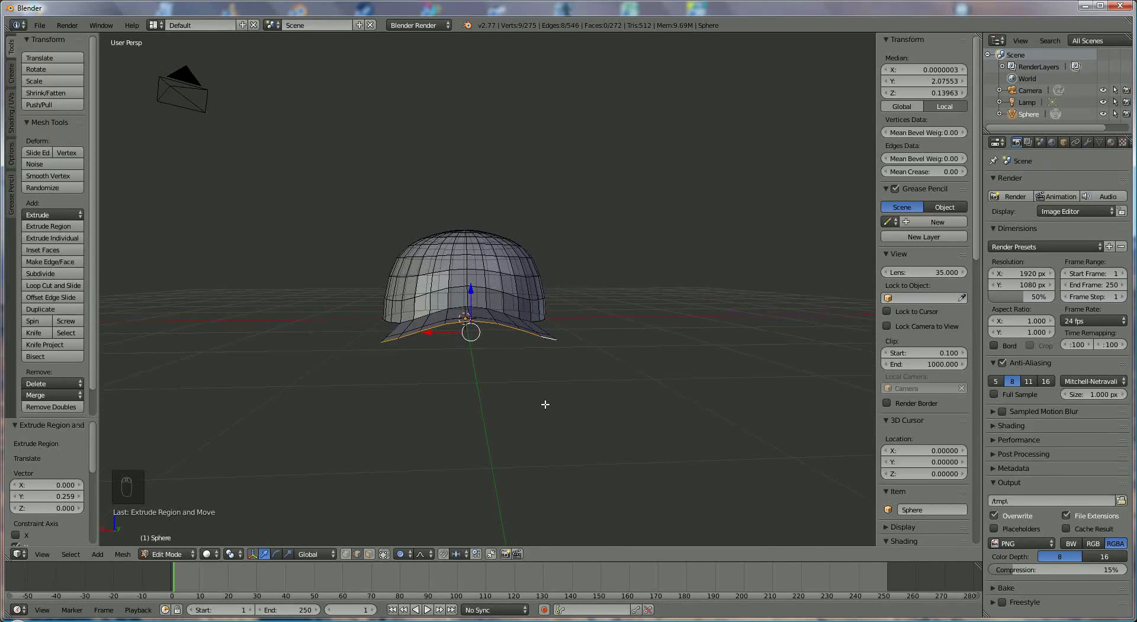
pyautogui.press('s')
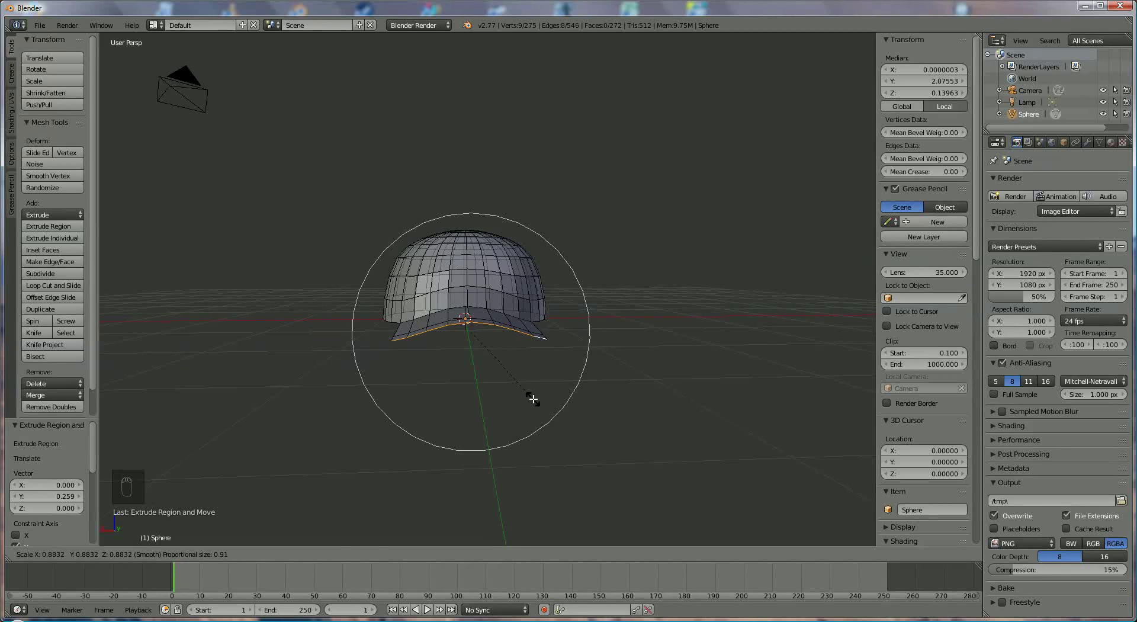
pyautogui.click(533, 398)
# Turn off proportional editing and scale the brim's outer edge to about 0.83 to round its front corners
pyautogui.moveTo(505, 385); pyautogui.dragTo(539, 369, button='middle')
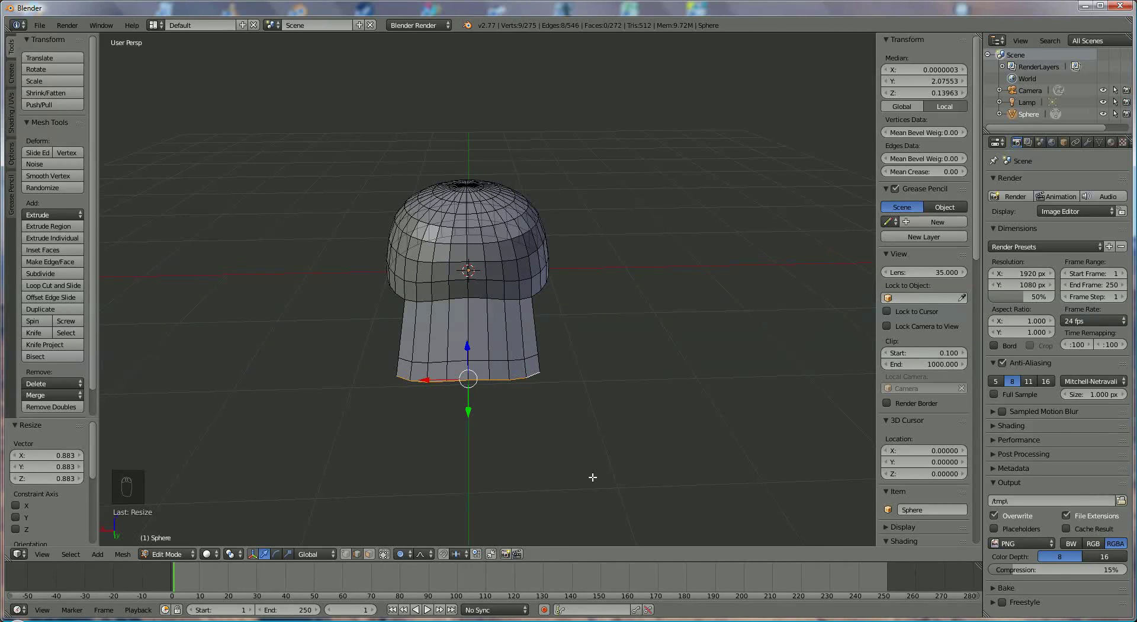
pyautogui.press('o')
pyautogui.moveTo(508, 456); pyautogui.dragTo(518, 398, button='middle')
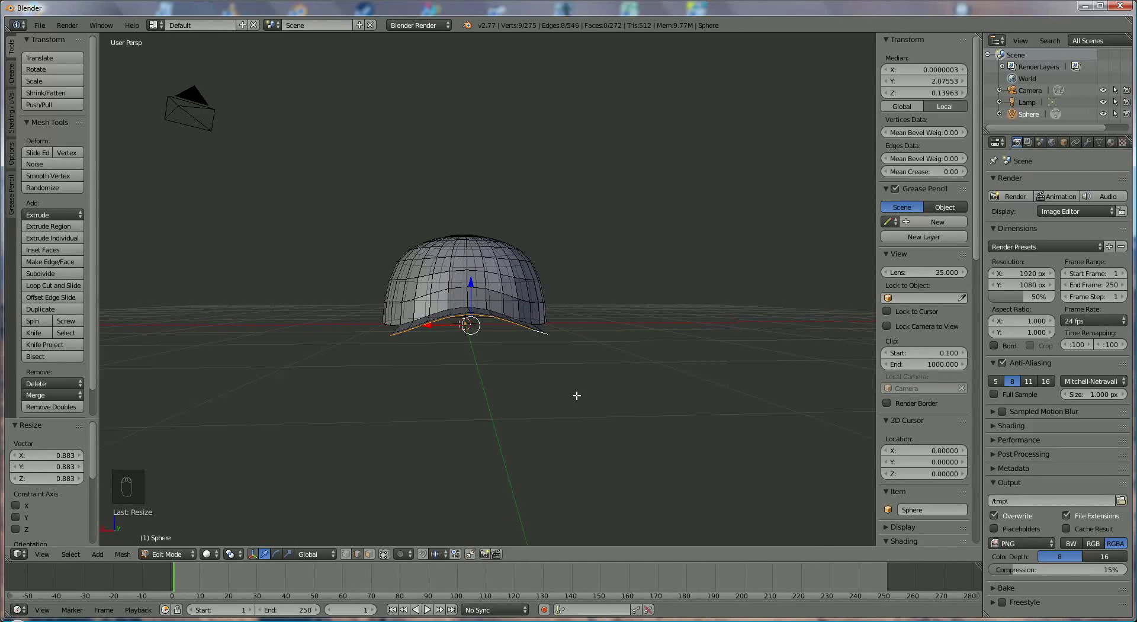
pyautogui.press('s')
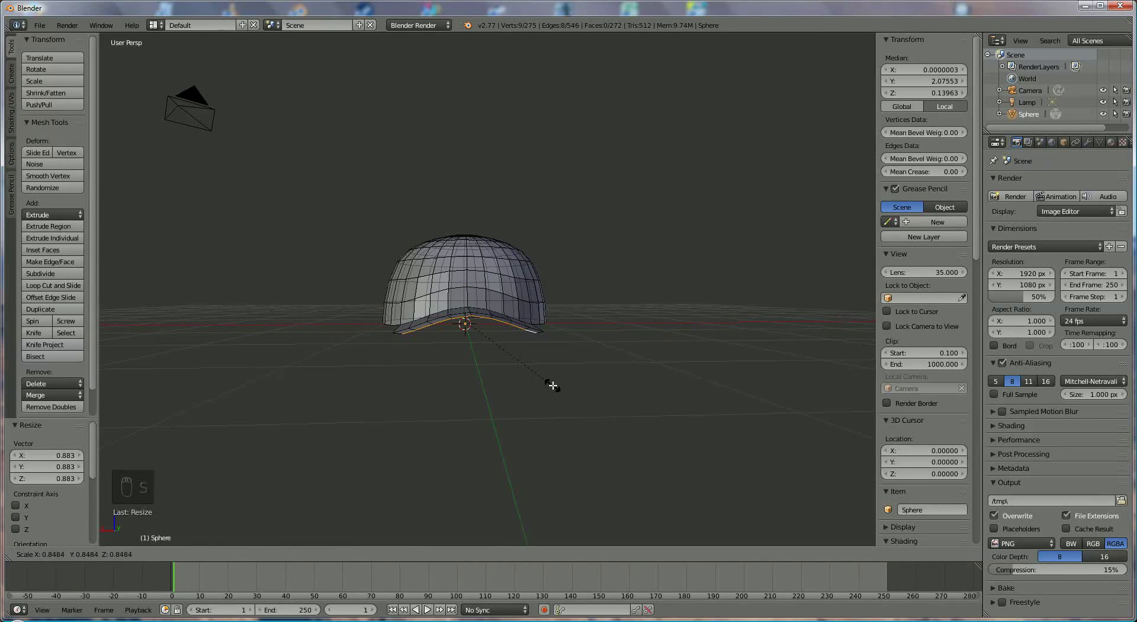
pyautogui.click(549, 386)
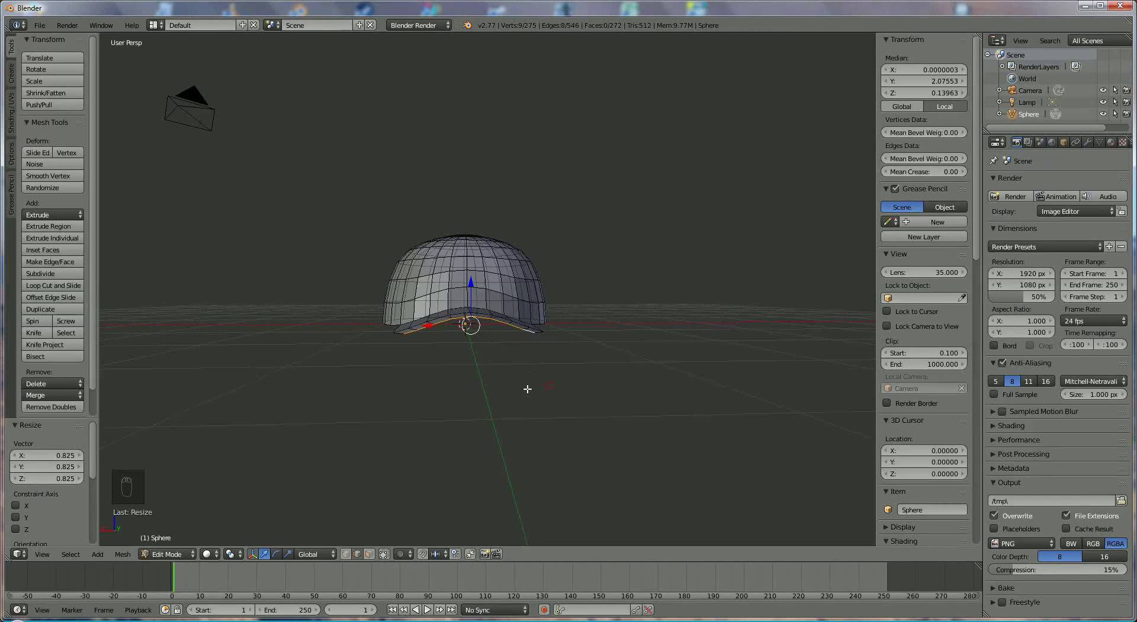
# Raise the brim's outer edge about 0.02 in total along Z
pyautogui.moveTo(529, 389); pyautogui.dragTo(453, 343, button='middle')
pyautogui.scroll(1, 518, 390)
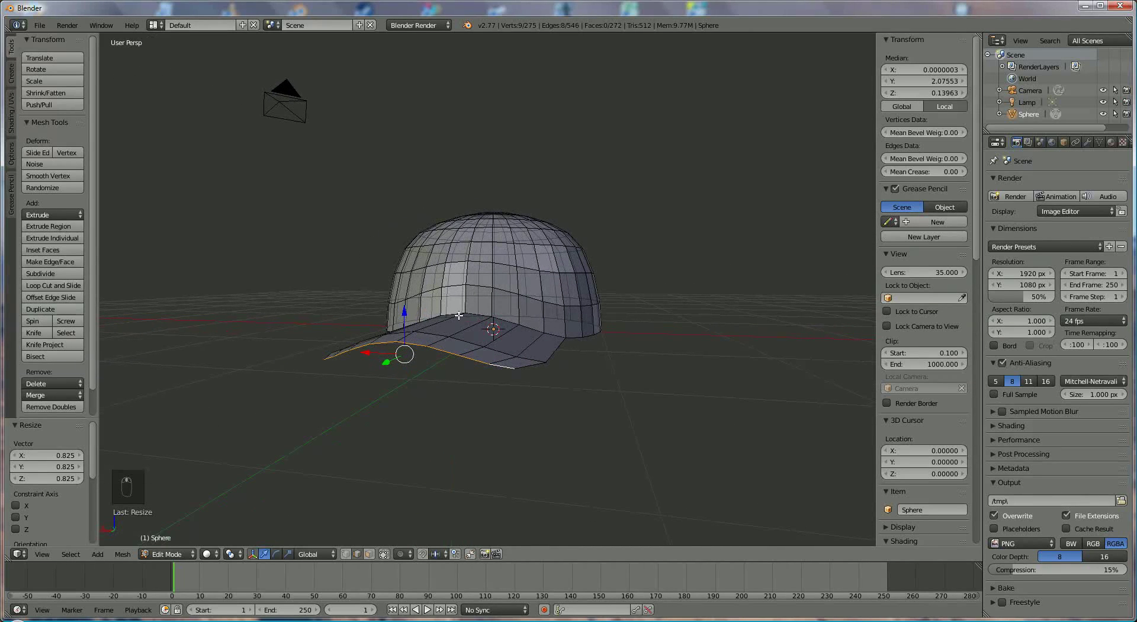
pyautogui.press('g')
pyautogui.press('z')
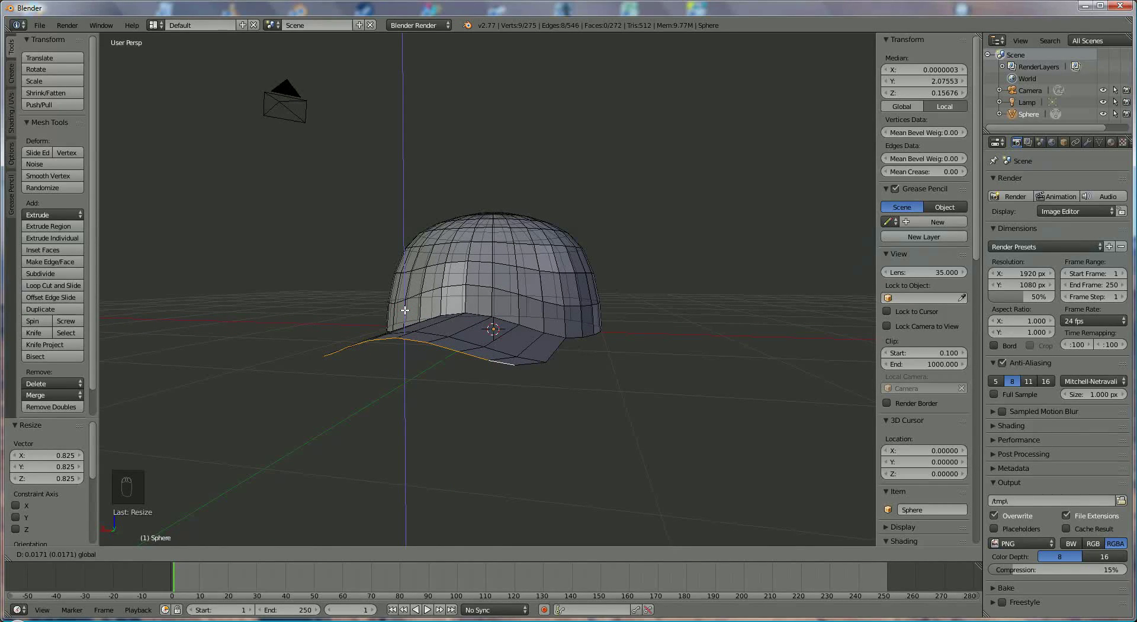
pyautogui.click(404, 310)
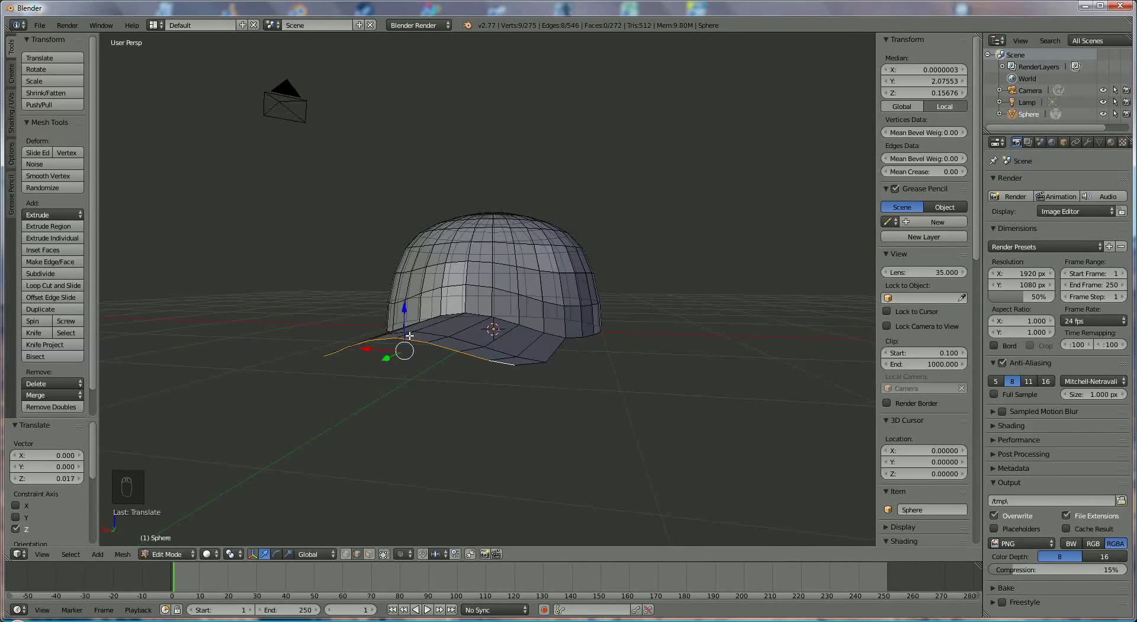
pyautogui.press('g')
pyautogui.press('z')
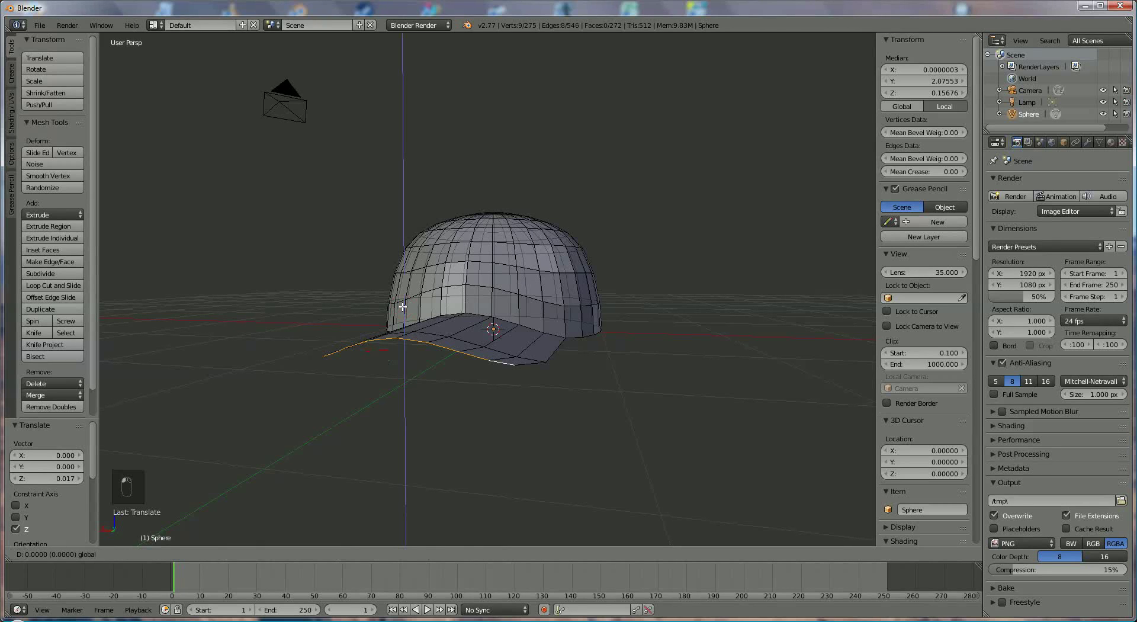
pyautogui.click(404, 305)
# Delete the crown's top centre vertex together with the innermost ring of vertices around it
pyautogui.moveTo(497, 394); pyautogui.dragTo(644, 411, button='middle')
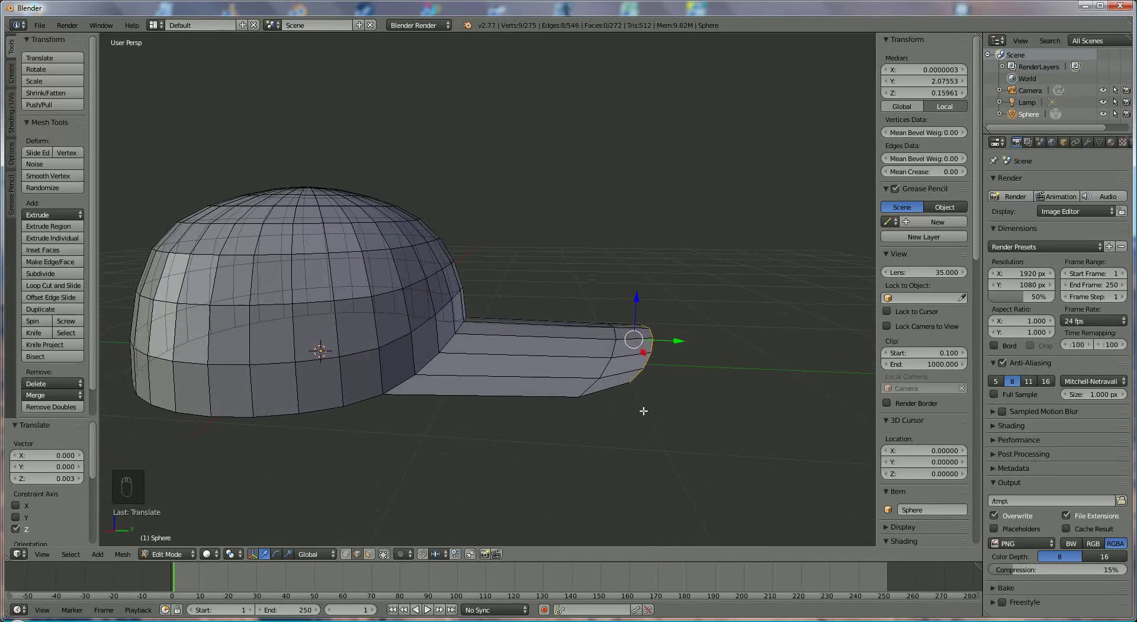
pyautogui.scroll(-2, 632, 411)
pyautogui.moveTo(644, 366); pyautogui.dragTo(609, 391, button='middle')
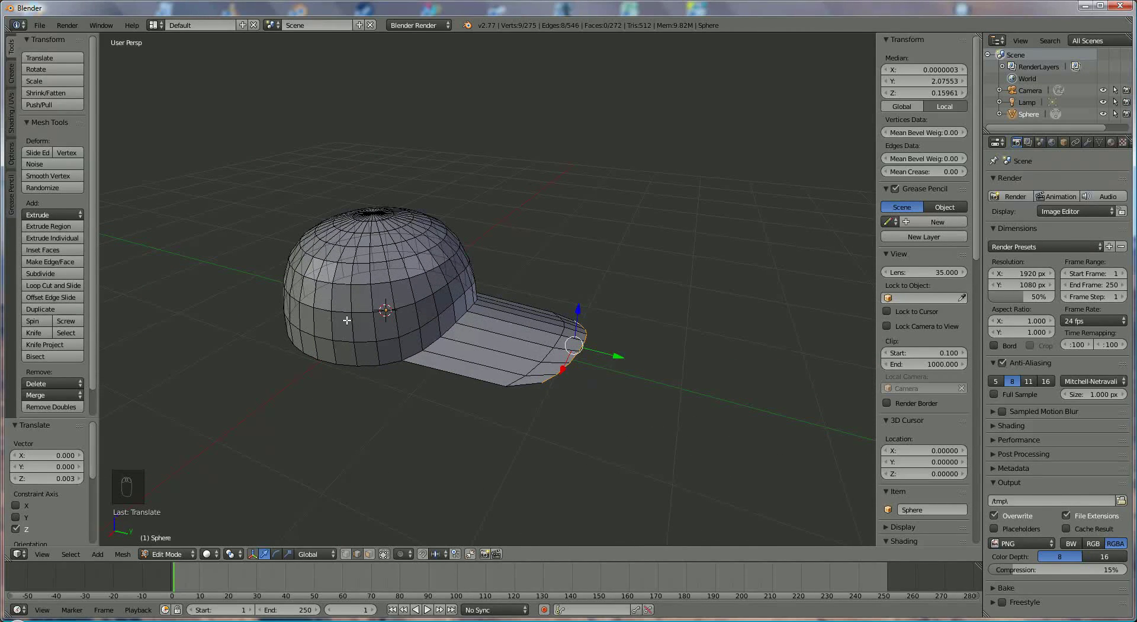
pyautogui.moveTo(371, 302); pyautogui.dragTo(397, 327, button='middle')
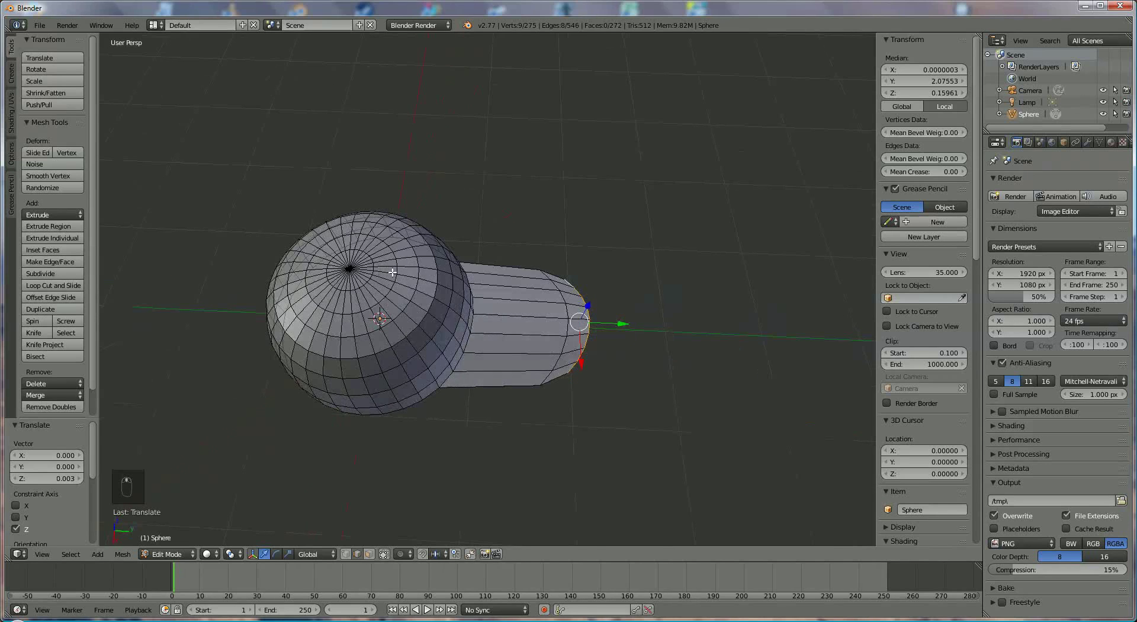
pyautogui.keyDown('shift'); pyautogui.moveTo(392, 272); pyautogui.dragTo(519, 332, button='middle'); pyautogui.keyUp('shift')
pyautogui.rightClick(508, 370)
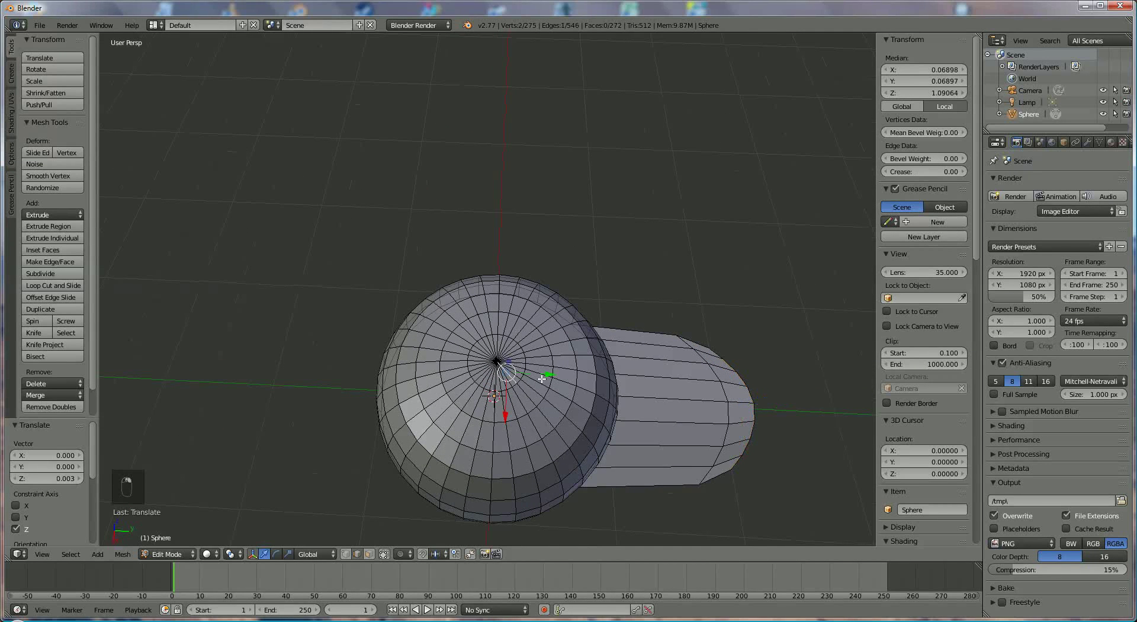
pyautogui.moveTo(541, 378); pyautogui.dragTo(535, 339, button='middle')
pyautogui.scroll(2, 535, 339)
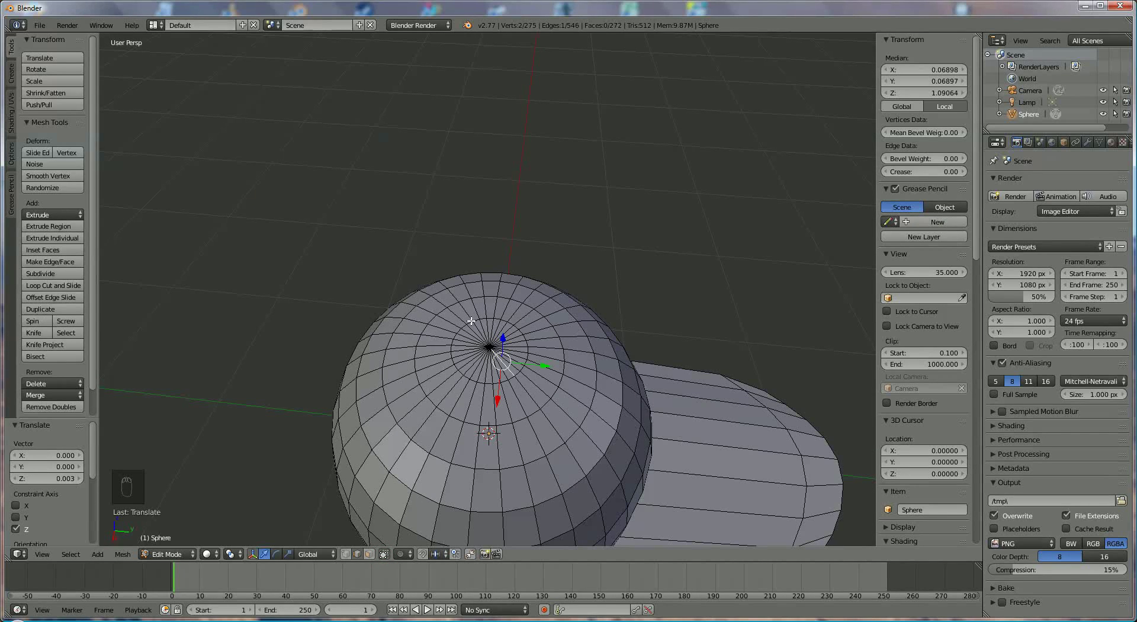
pyautogui.press('c')
pyautogui.click(491, 349)
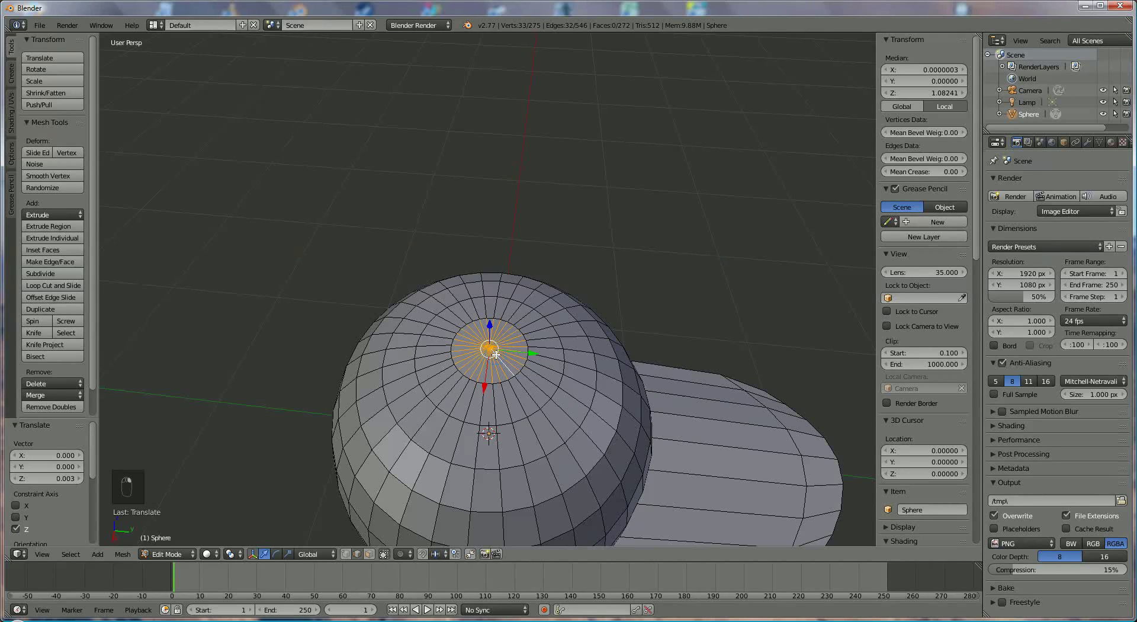
pyautogui.press('Delete')
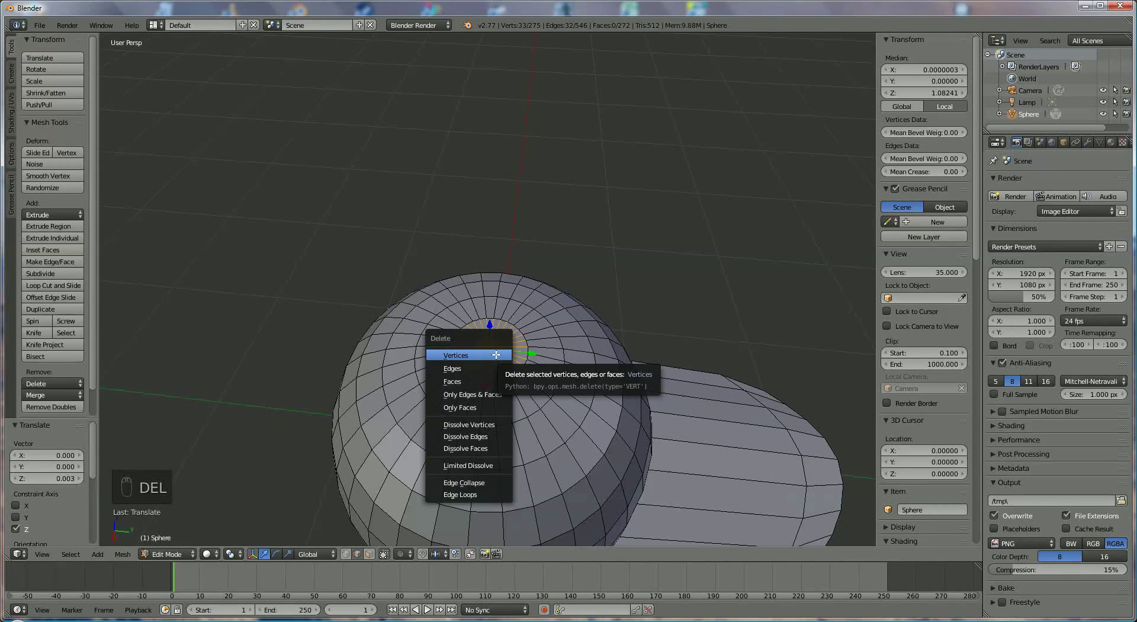
pyautogui.click(496, 355)
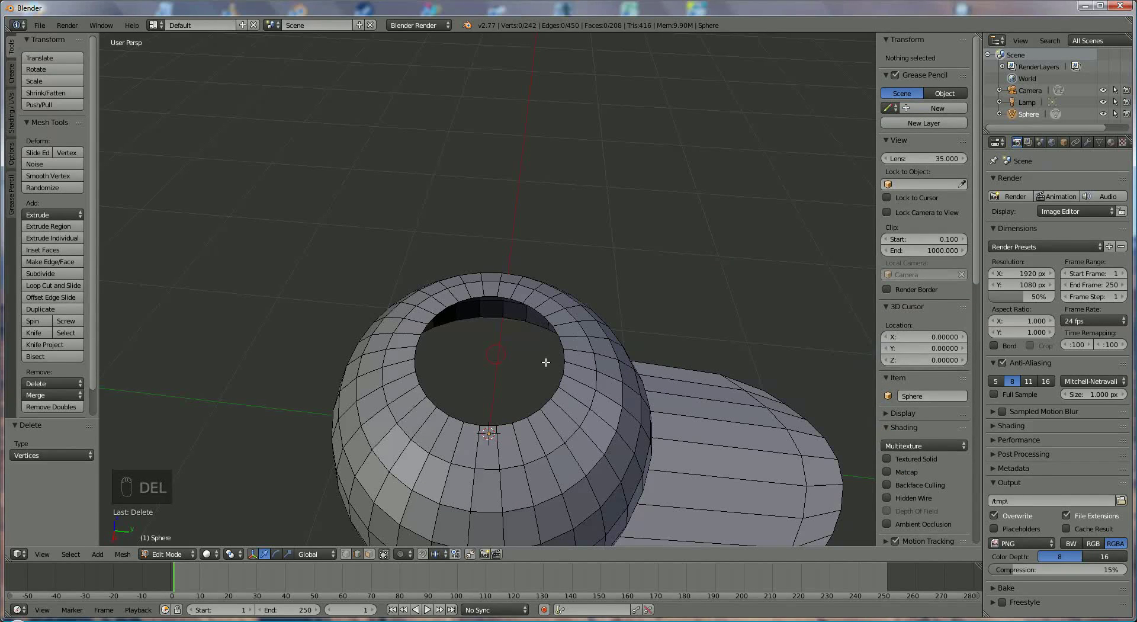
# Extrude the edge loop around the crown's top hole inward at a scale of about 0.61 and raise it about 0.019 along Z
pyautogui.moveTo(477, 363); pyautogui.dragTo(477, 323, button='middle')
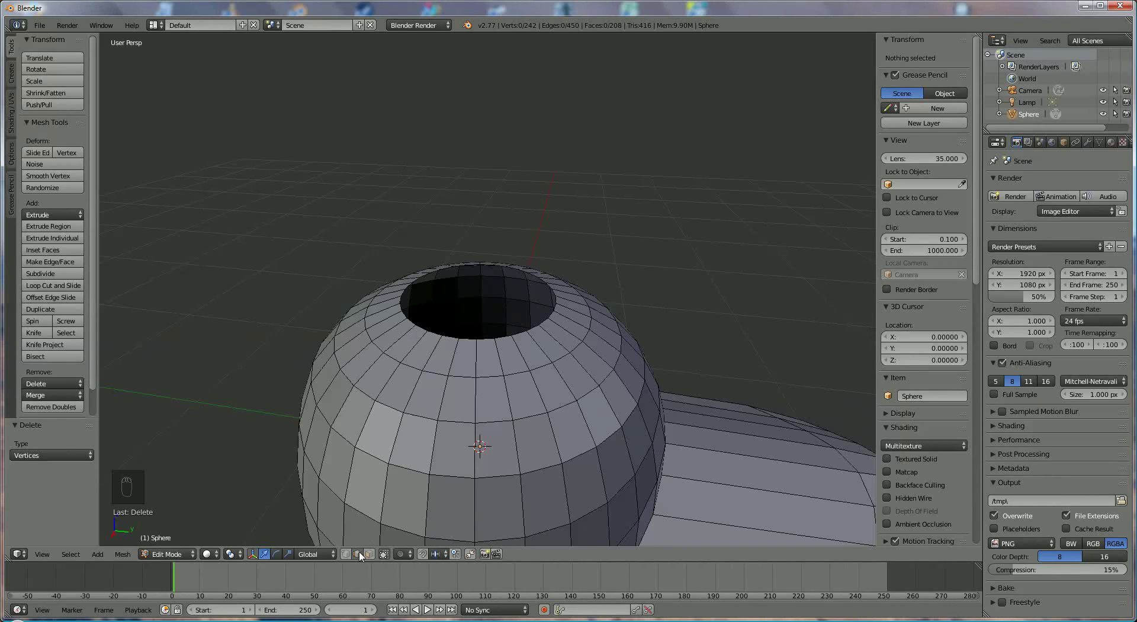
pyautogui.rightClick(470, 338)
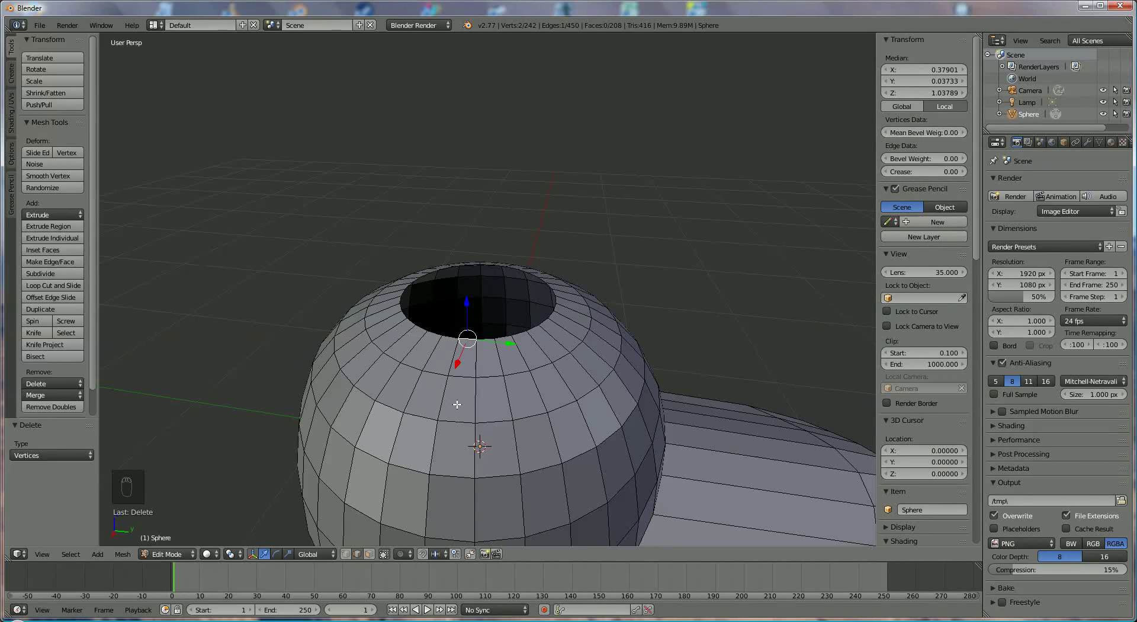
pyautogui.keyDown('alt'); pyautogui.rightClick(451, 333); pyautogui.keyUp('alt')
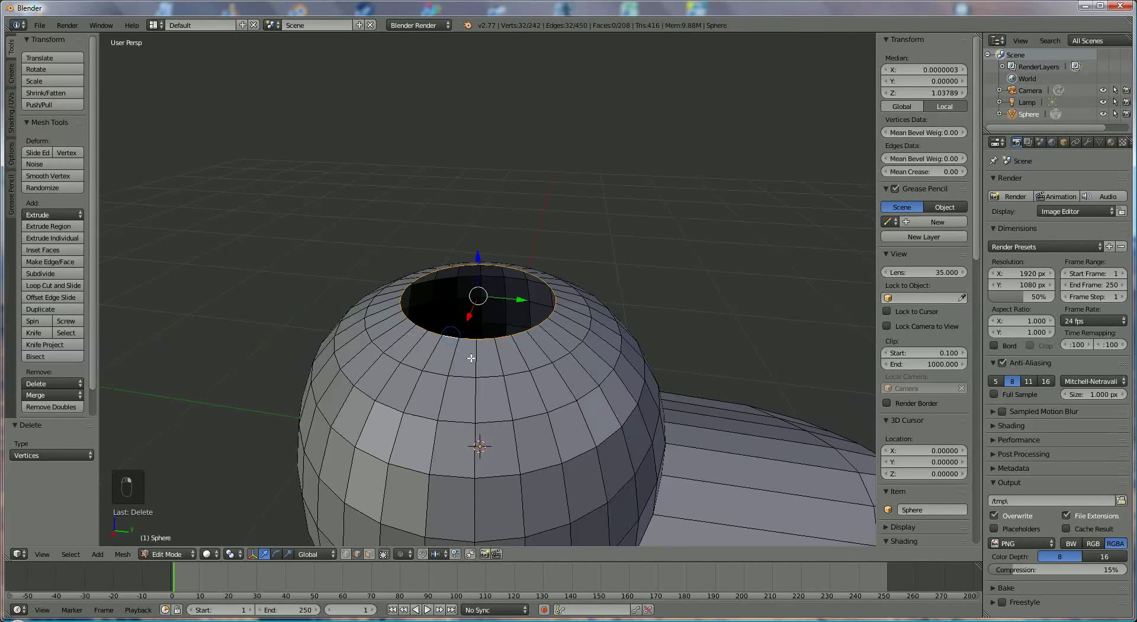
pyautogui.moveTo(510, 344); pyautogui.dragTo(509, 347, button='middle')
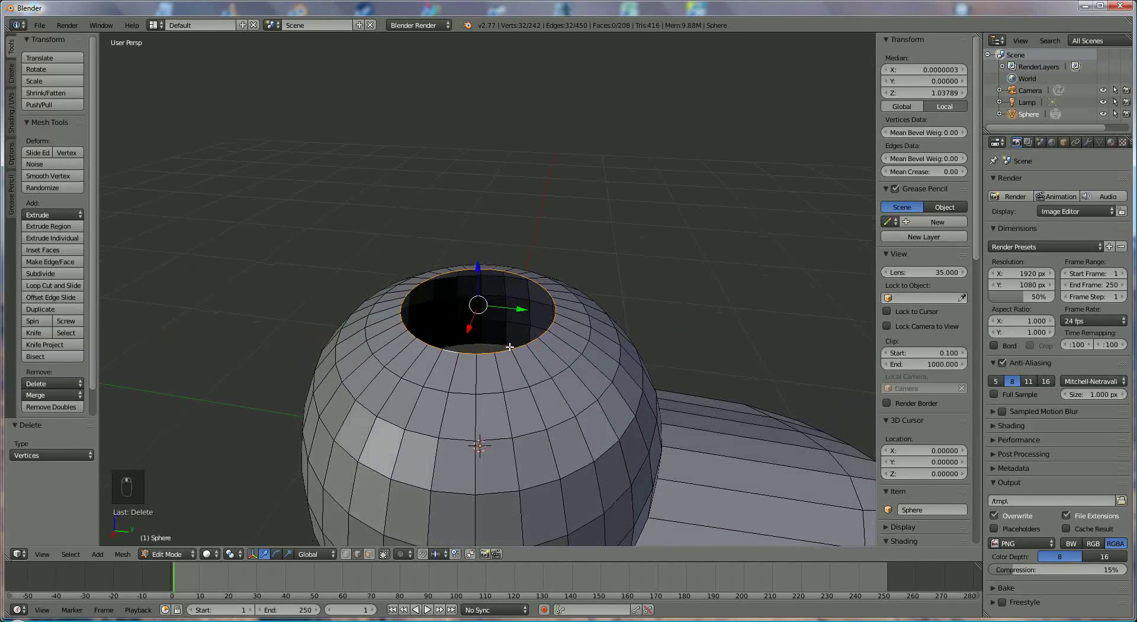
pyautogui.scroll(1, 510, 346)
pyautogui.press('e')
pyautogui.press('s')
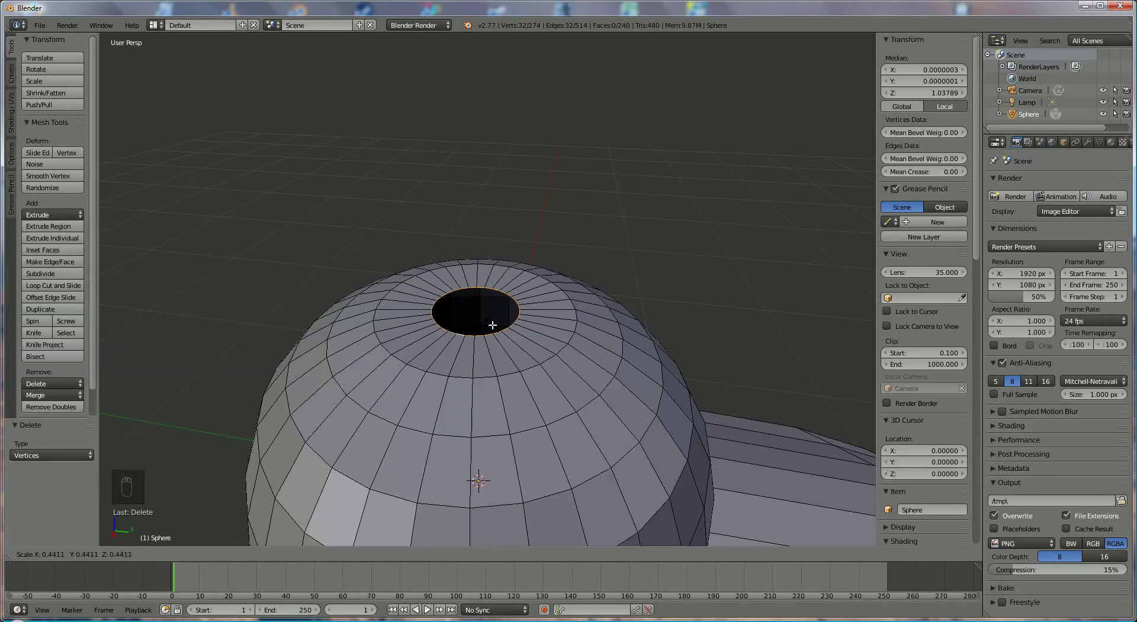
pyautogui.click(492, 336)
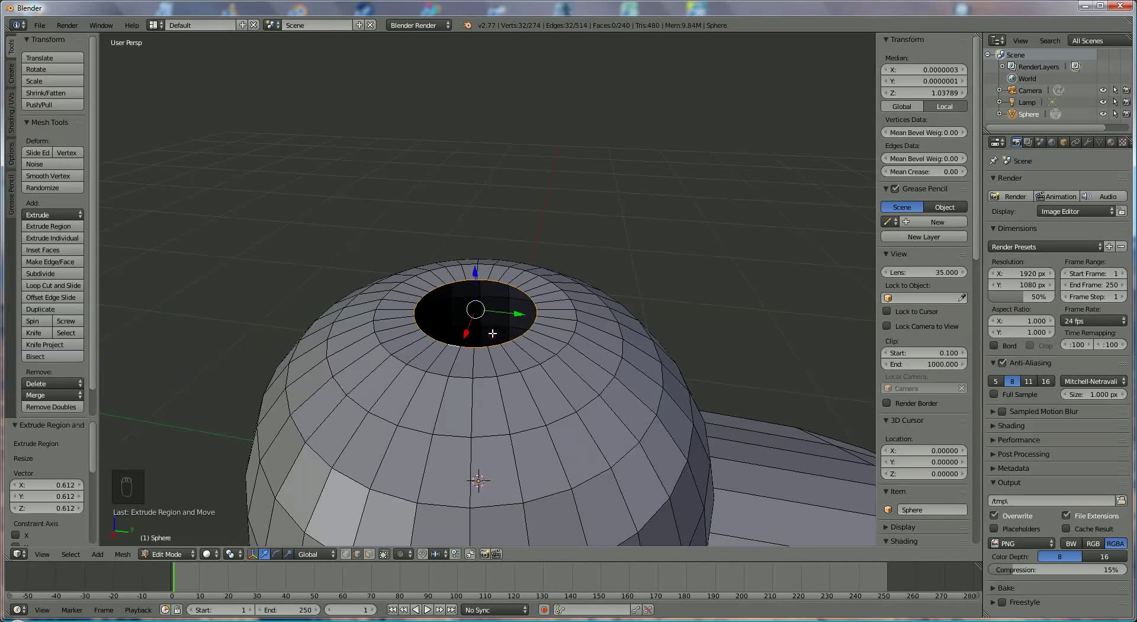
pyautogui.moveTo(492, 336); pyautogui.dragTo(478, 234, button='middle')
pyautogui.moveTo(478, 234); pyautogui.dragTo(479, 229)
# Extrude the hole's edge loop inward again at a scale of about 0.34 and raise it about 0.008 along Z
pyautogui.scroll(3, 497, 279)
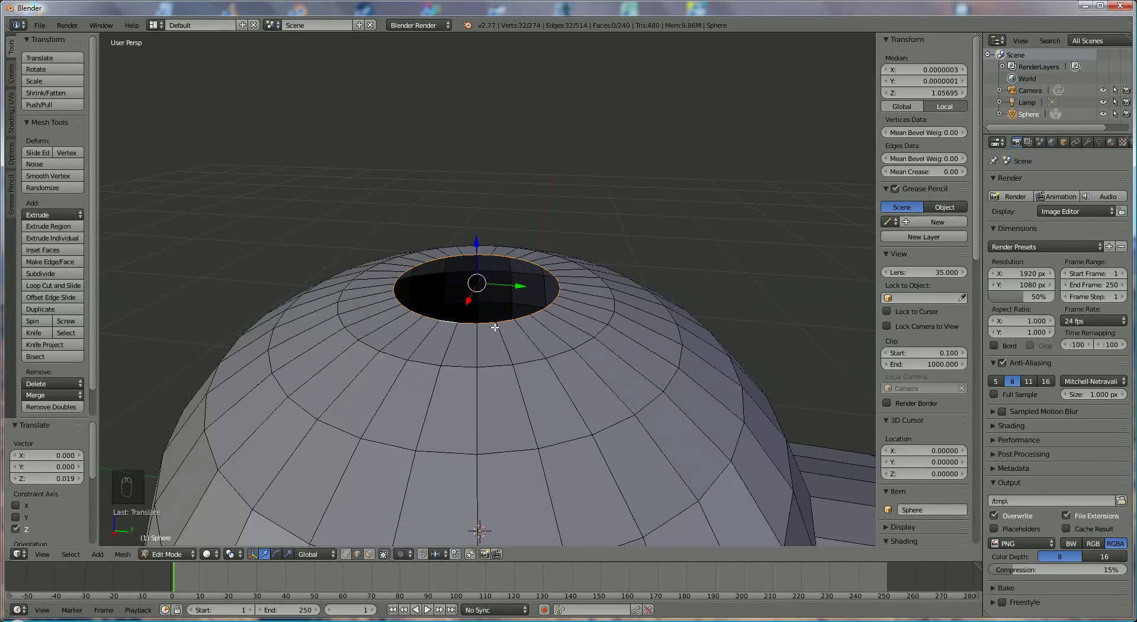
pyautogui.press('e')
pyautogui.press('s')
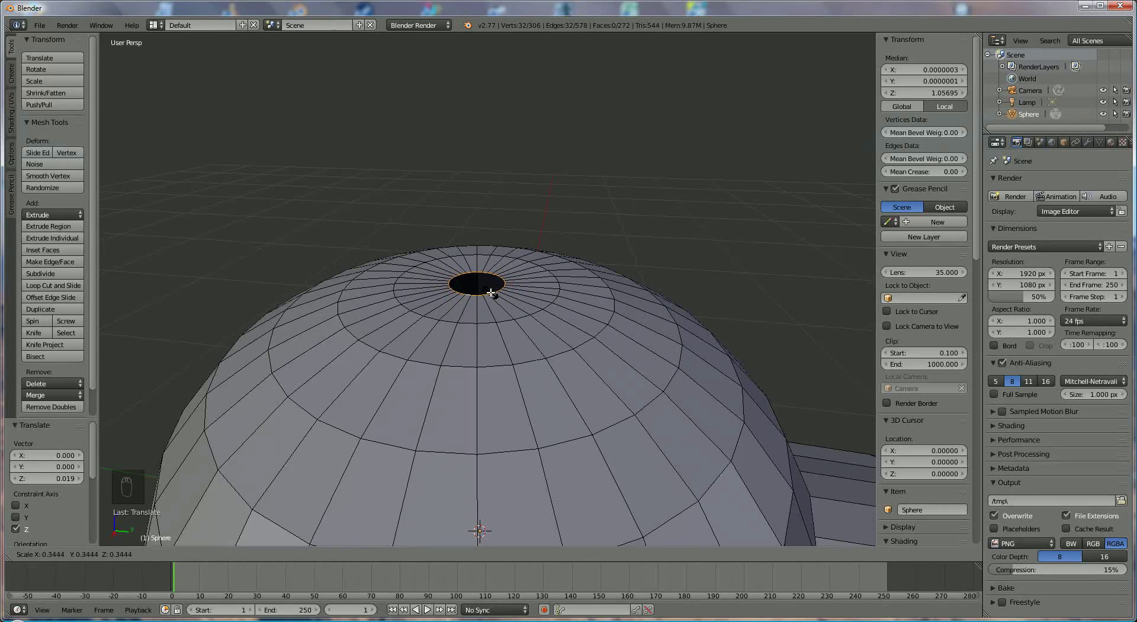
pyautogui.click(490, 292)
pyautogui.scroll(2, 490, 292)
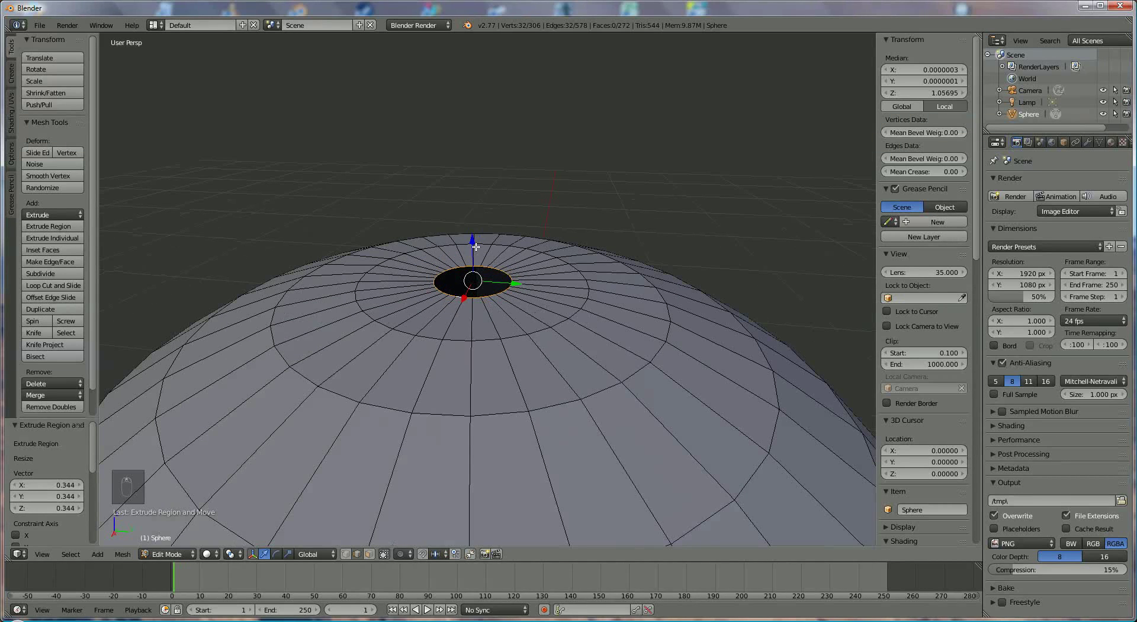
pyautogui.press('g')
pyautogui.press('z')
pyautogui.click(476, 238)
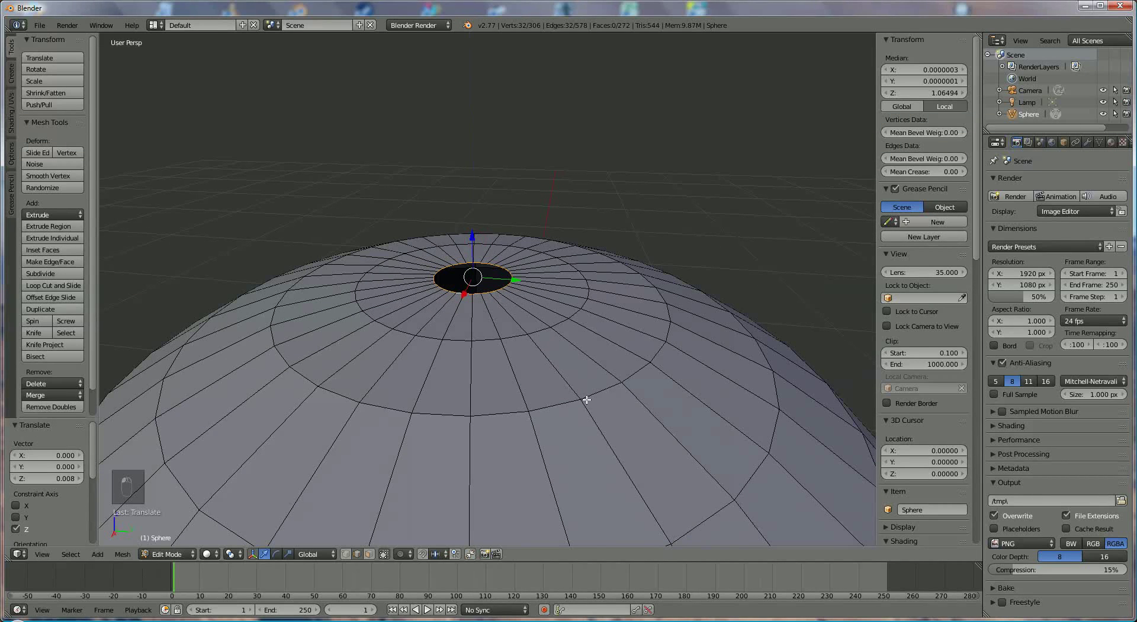
# Extrude the small top hole's edge loop about 0.022 up along Z and scale the new loop outward to about 1.36
pyautogui.scroll(3, 513, 347)
pyautogui.moveTo(515, 348); pyautogui.dragTo(539, 374, button='middle')
pyautogui.press('e')
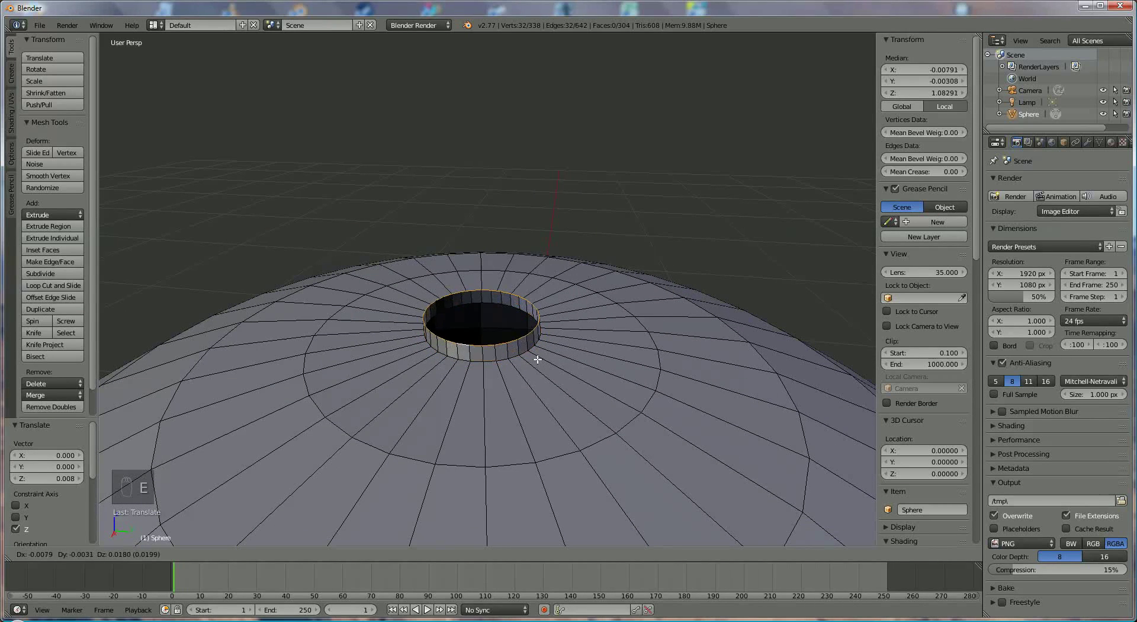
pyautogui.press('z')
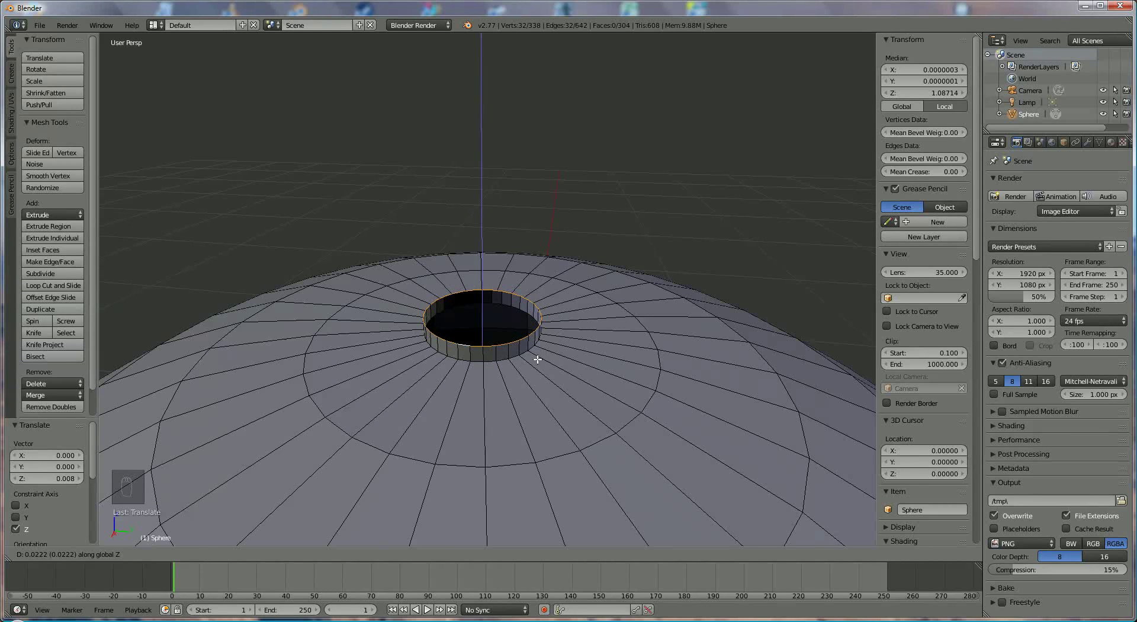
pyautogui.click(538, 359)
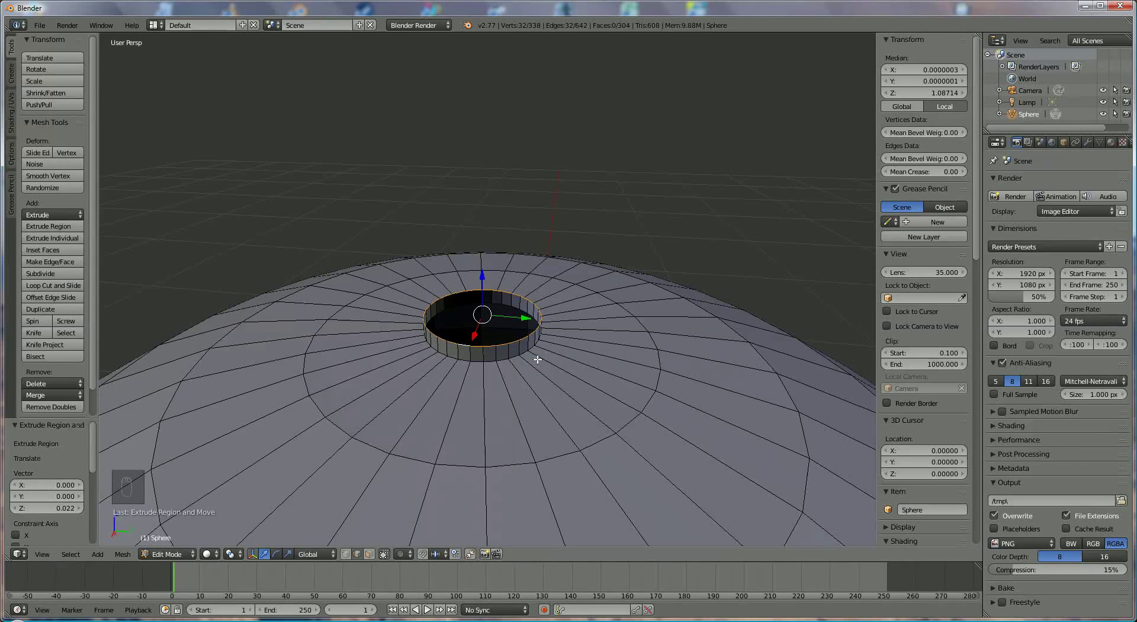
pyautogui.press('s')
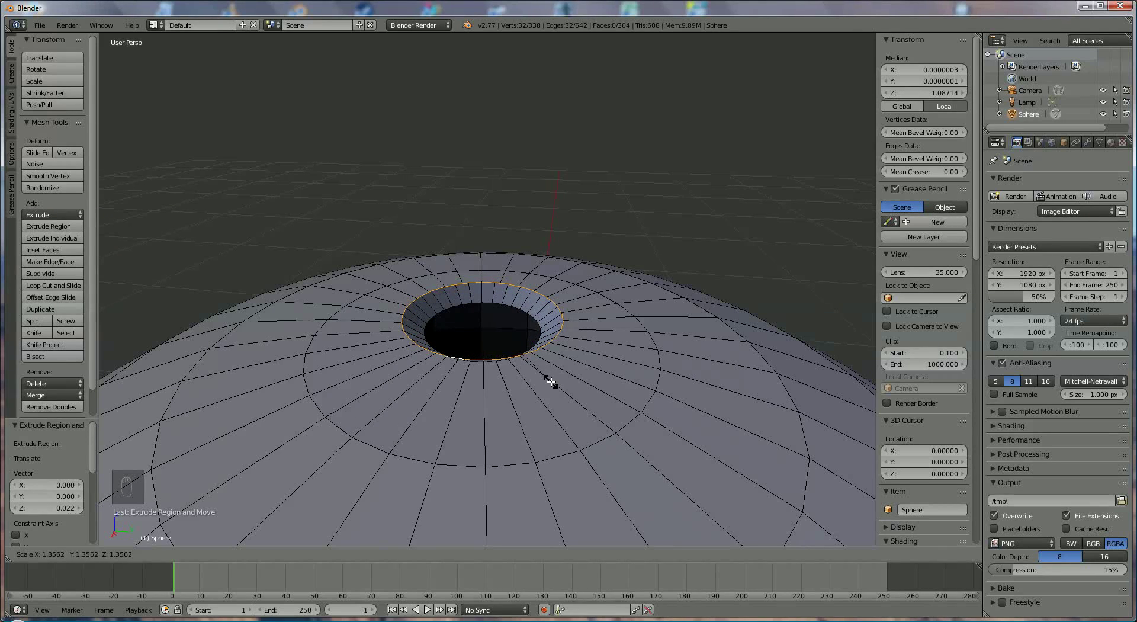
pyautogui.click(551, 382)
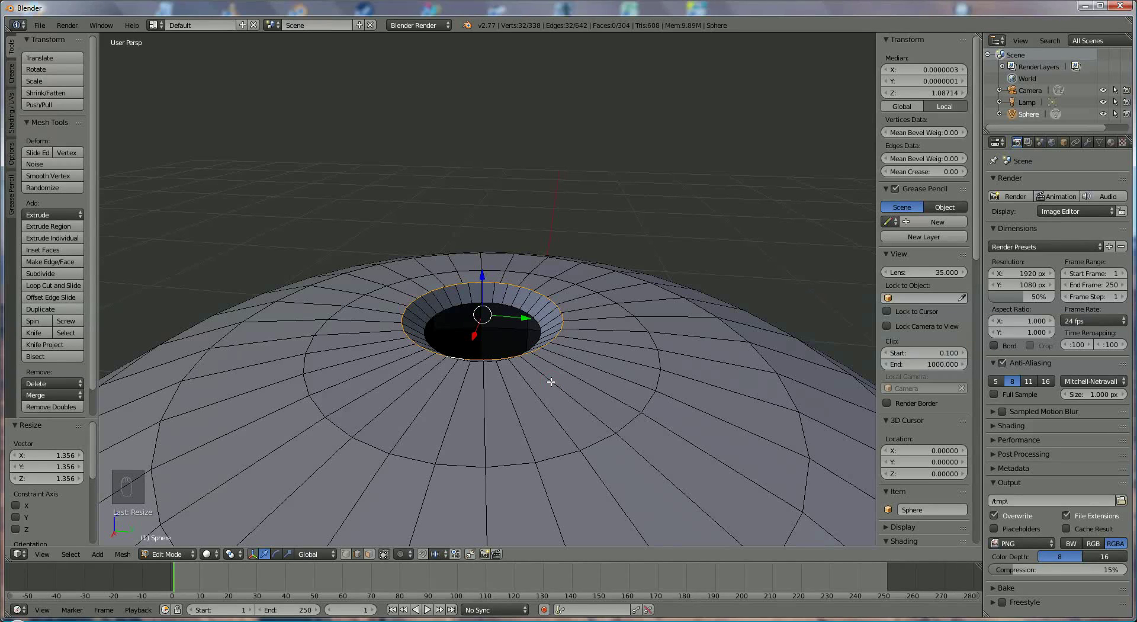
# Extrude the button's widened edge loop straight up along Z twice, by about 0.023 and about 0.019
pyautogui.press('e')
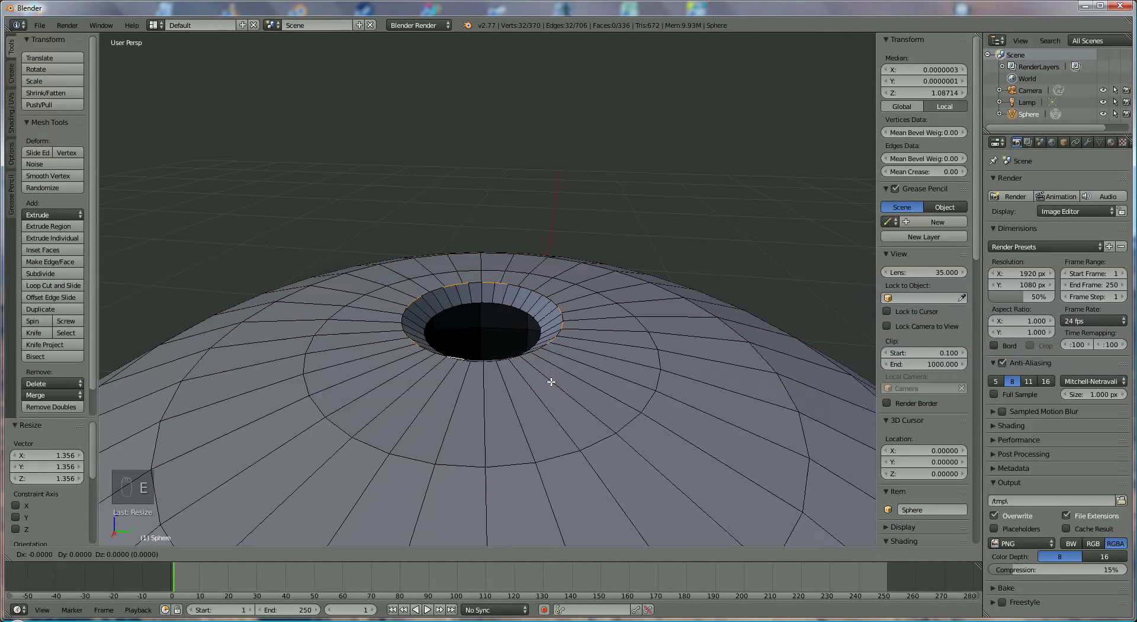
pyautogui.press('z')
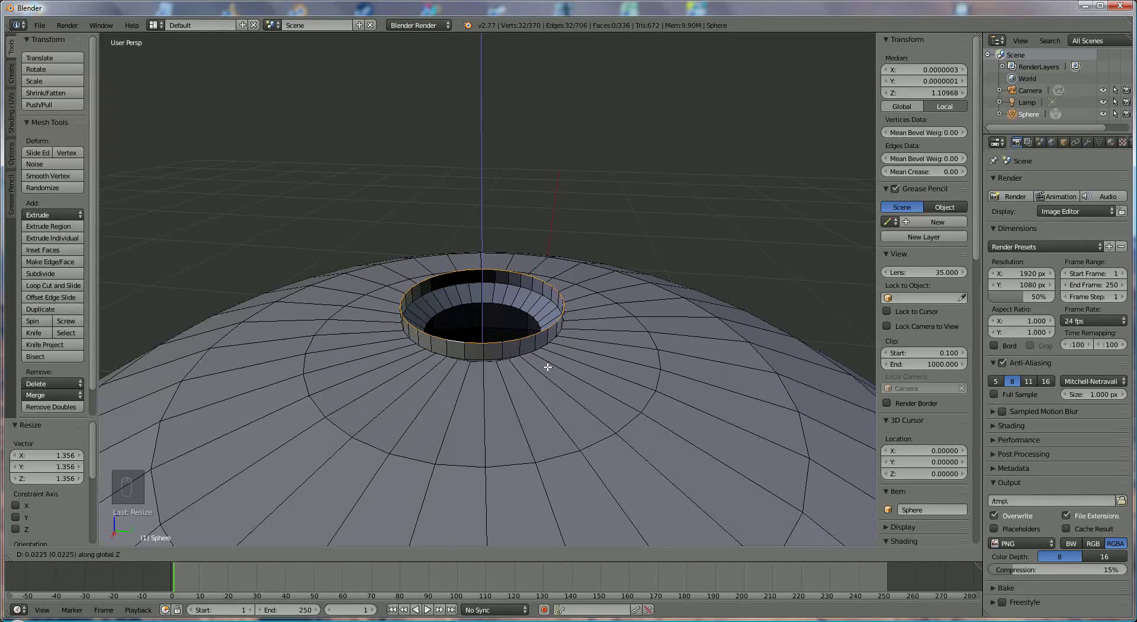
pyautogui.click(548, 367)
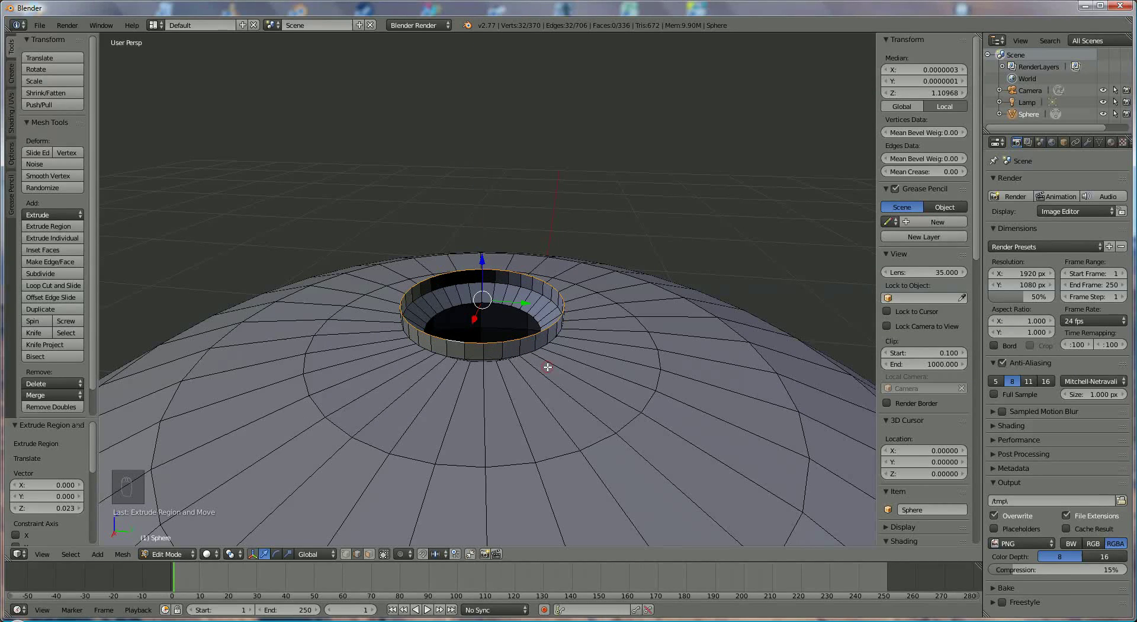
pyautogui.press('e')
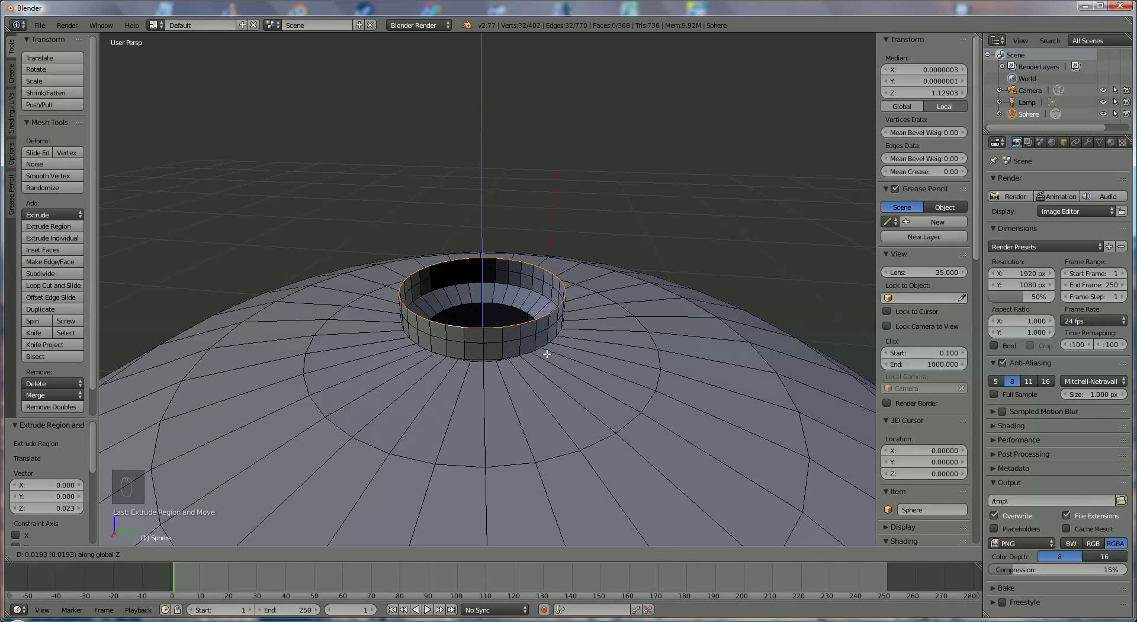
pyautogui.click(546, 354)
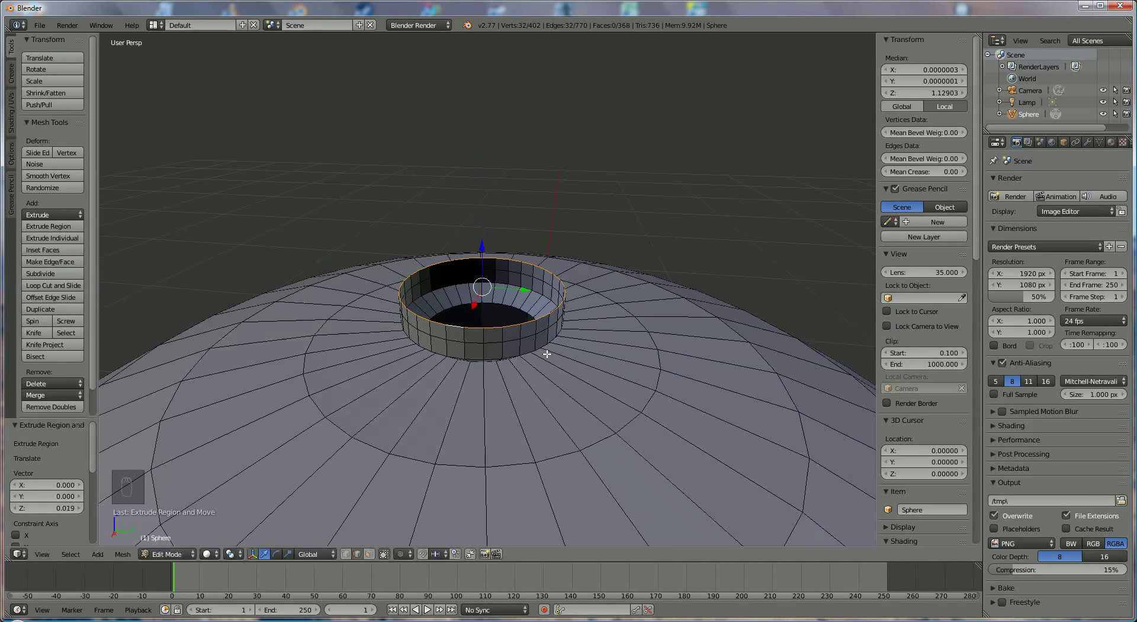
# Scale the button's top edge loop inward to a small ring and fill it with a face
pyautogui.press('s')
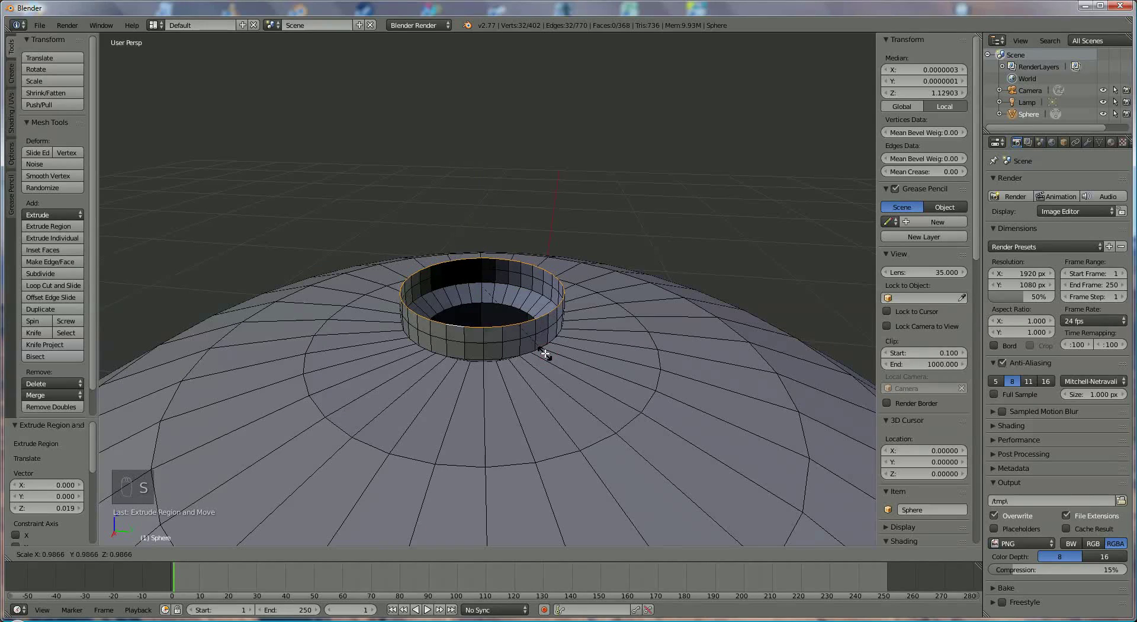
pyautogui.click(498, 311)
pyautogui.press('f')
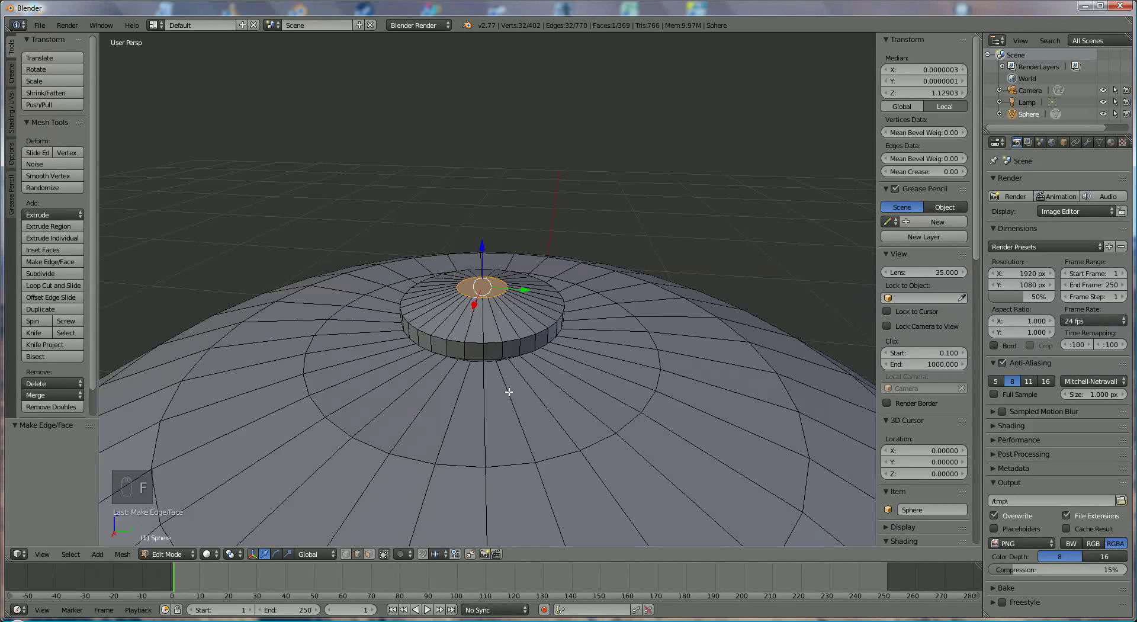
# Add a horizontal loop cut around the crown's upper part, slid about 0.50 down toward the next edge ring
pyautogui.moveTo(540, 370); pyautogui.dragTo(545, 353, button='middle')
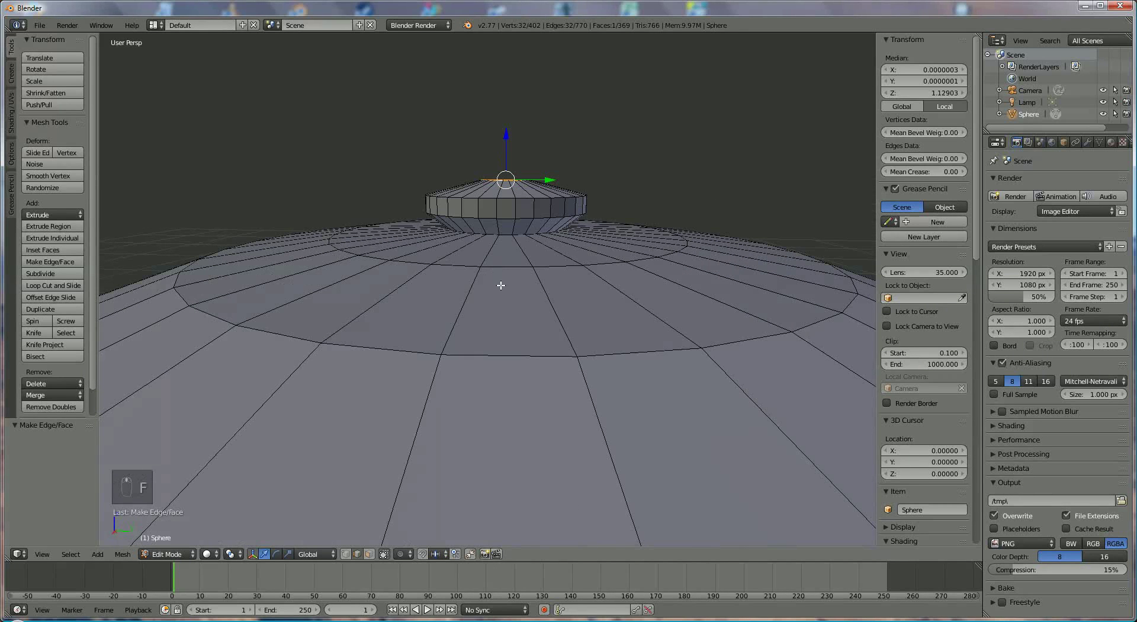
pyautogui.scroll(-5, 643, 320)
pyautogui.moveTo(632, 351); pyautogui.dragTo(588, 349, button='middle')
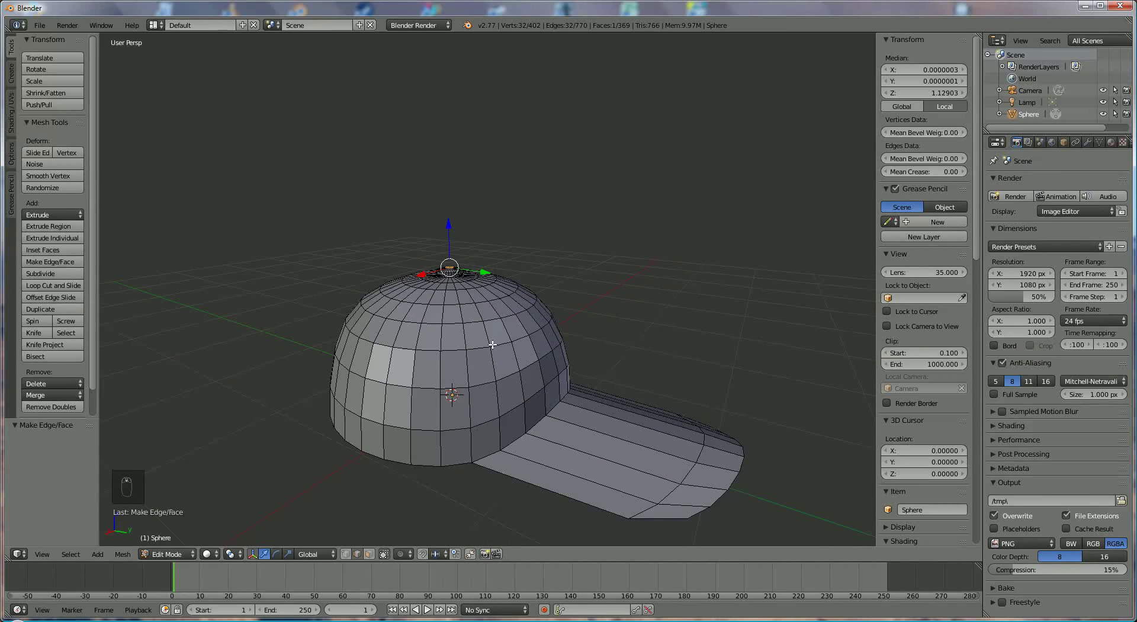
pyautogui.moveTo(493, 344); pyautogui.dragTo(479, 342, button='middle')
pyautogui.scroll(1, 480, 342)
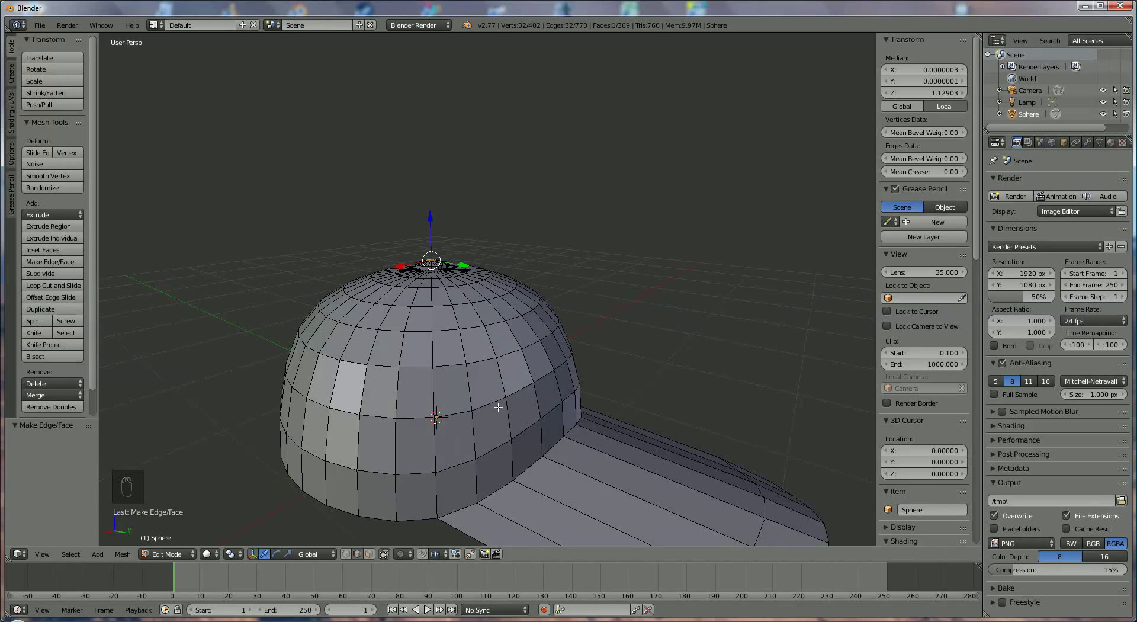
pyautogui.hotkey('ctrl', 'r')
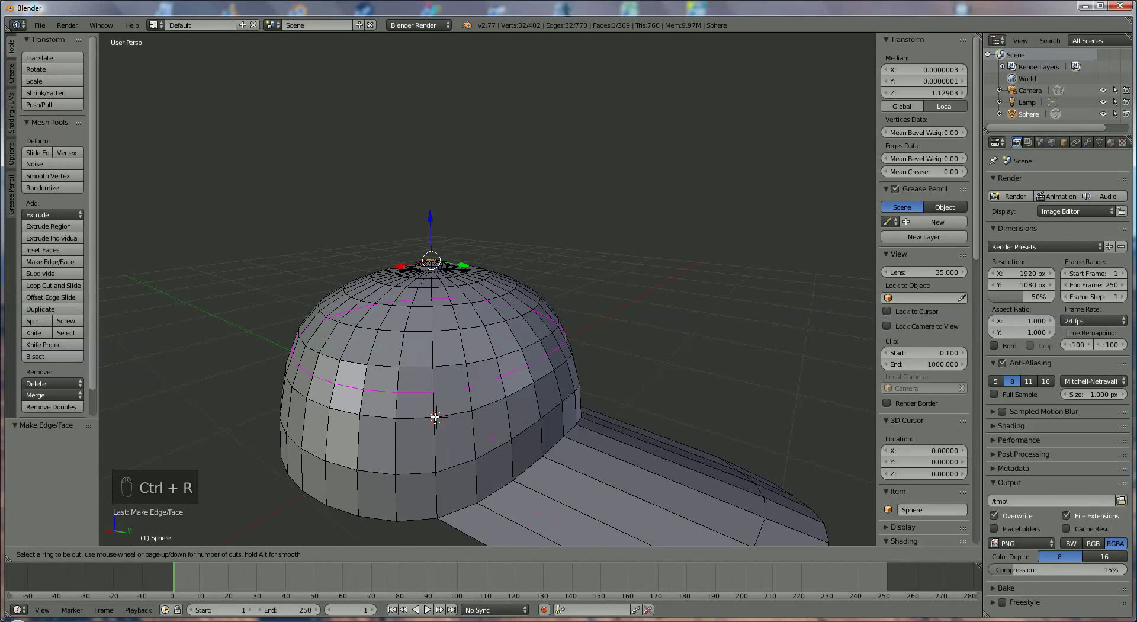
pyautogui.click(432, 357)
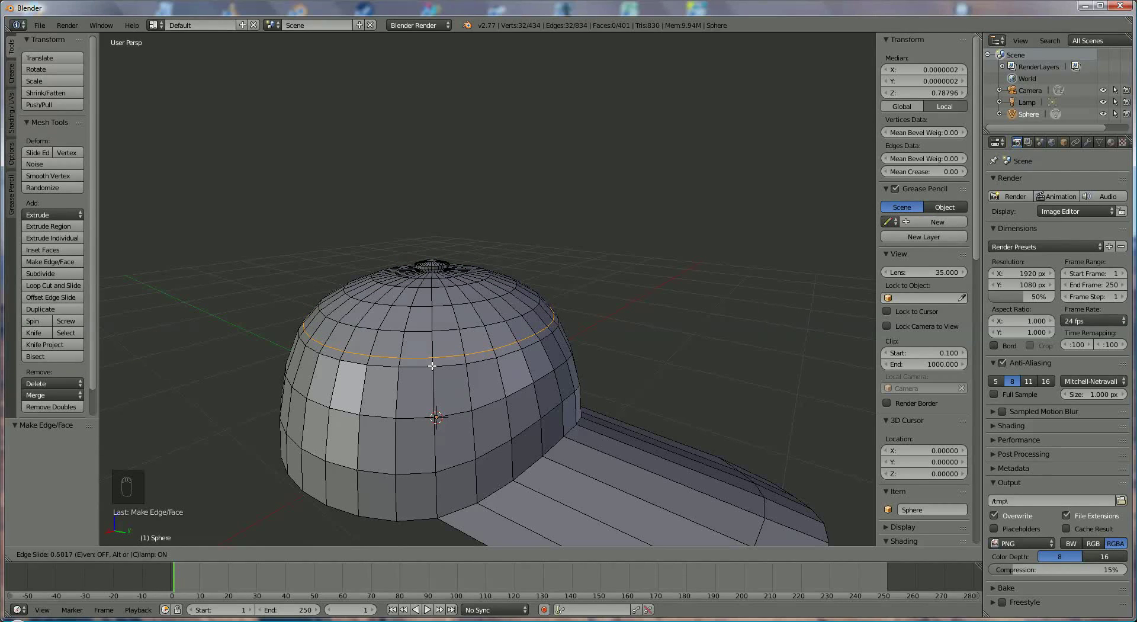
pyautogui.click(432, 366)
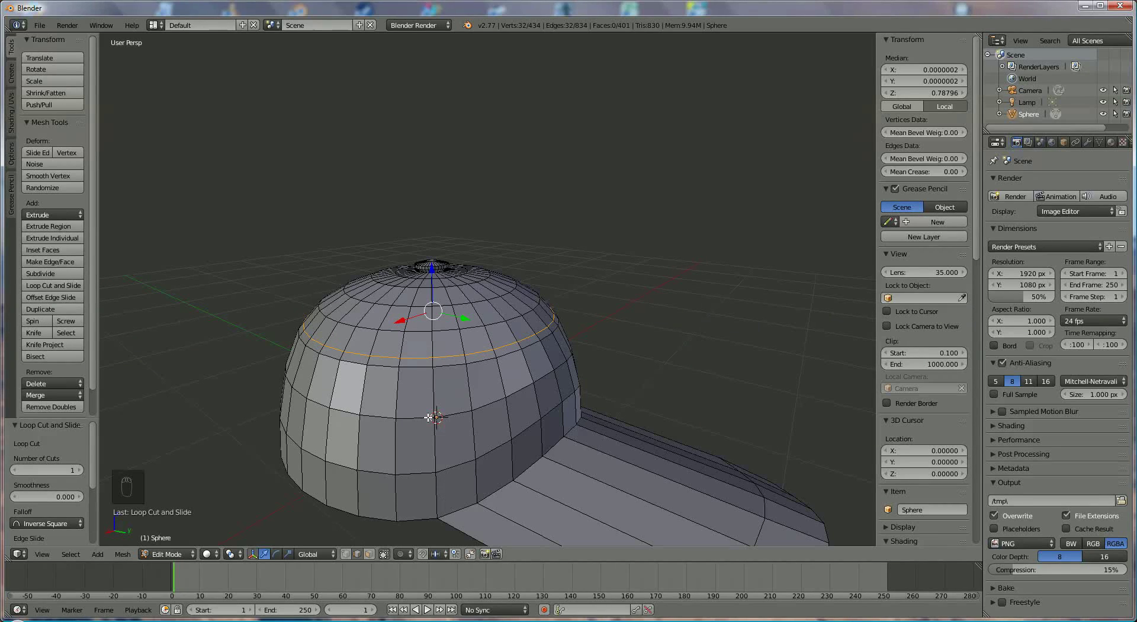
# Add a vertical loop cut on each side of the crown's front half, sliding each roughly a third toward a neighbouring edge
pyautogui.hotkey('ctrl', 'r')
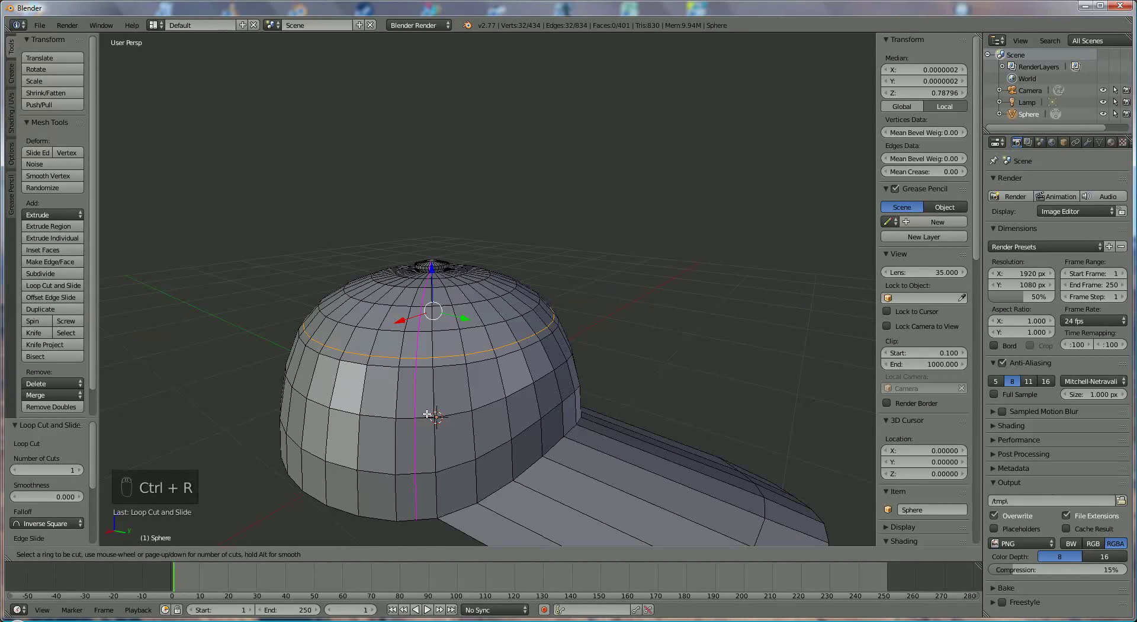
pyautogui.click(434, 417)
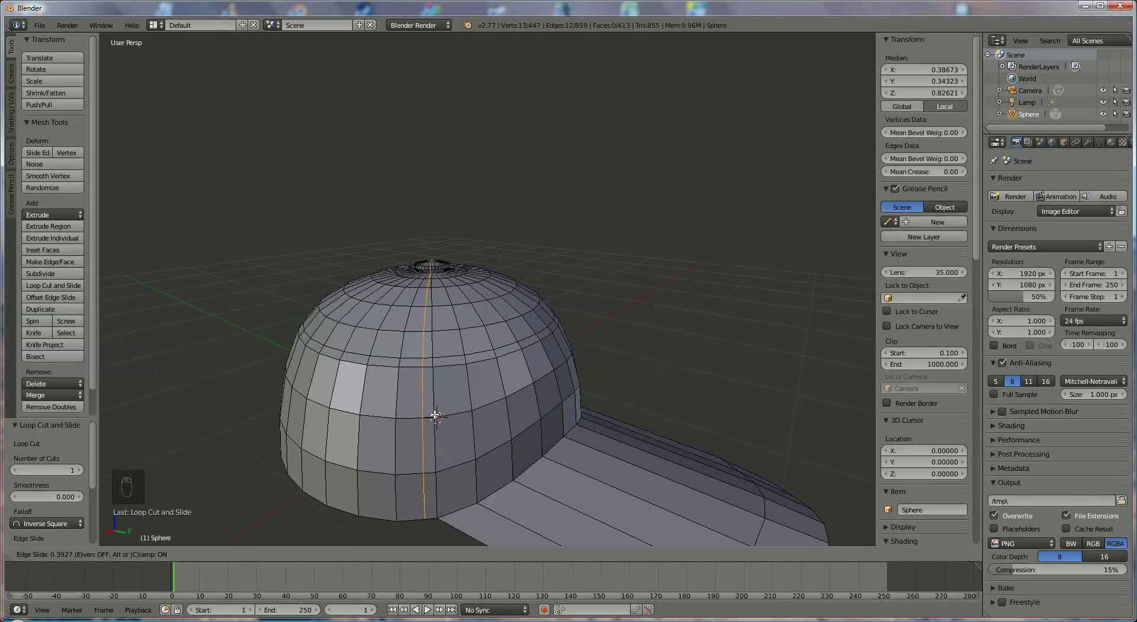
pyautogui.click(435, 417)
pyautogui.moveTo(562, 396); pyautogui.dragTo(443, 406, button='middle')
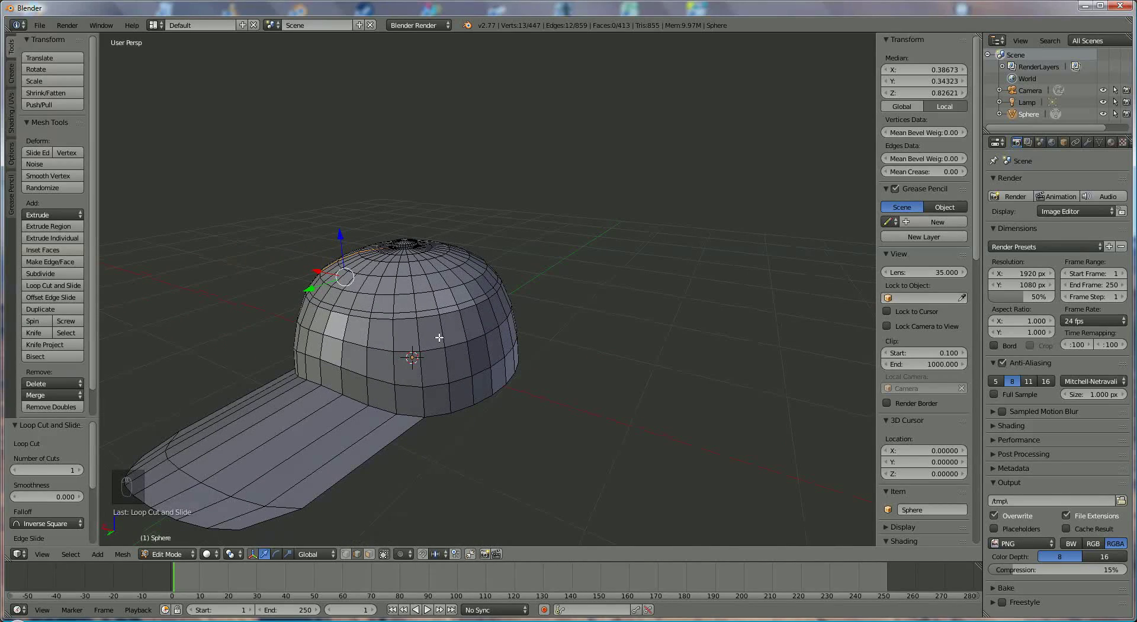
pyautogui.hotkey('ctrl', 'r')
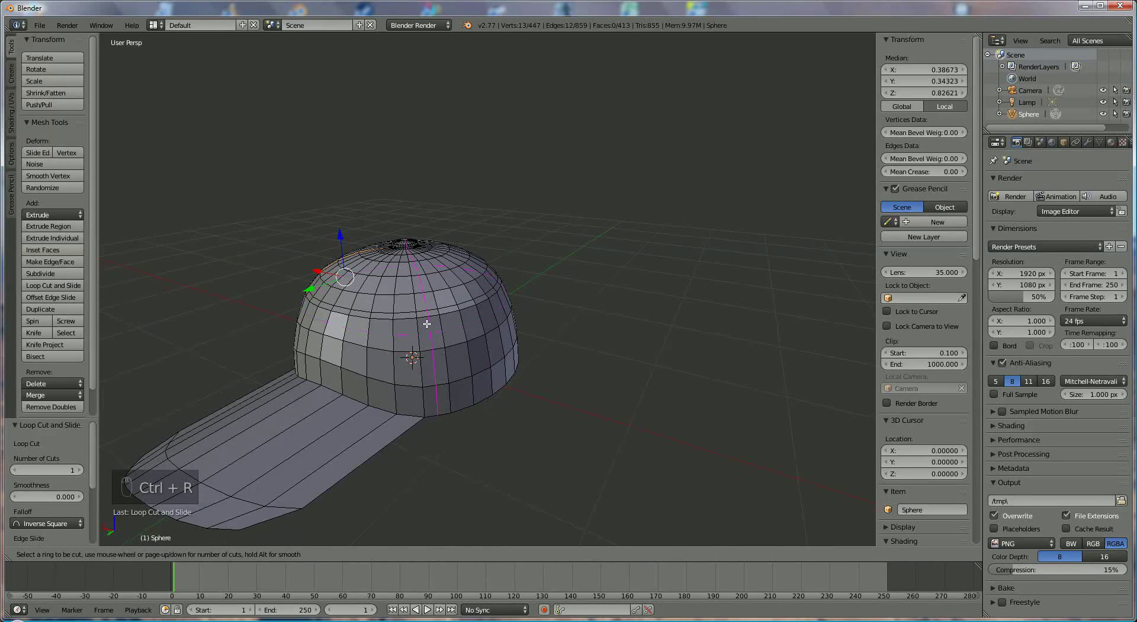
pyautogui.click(426, 323)
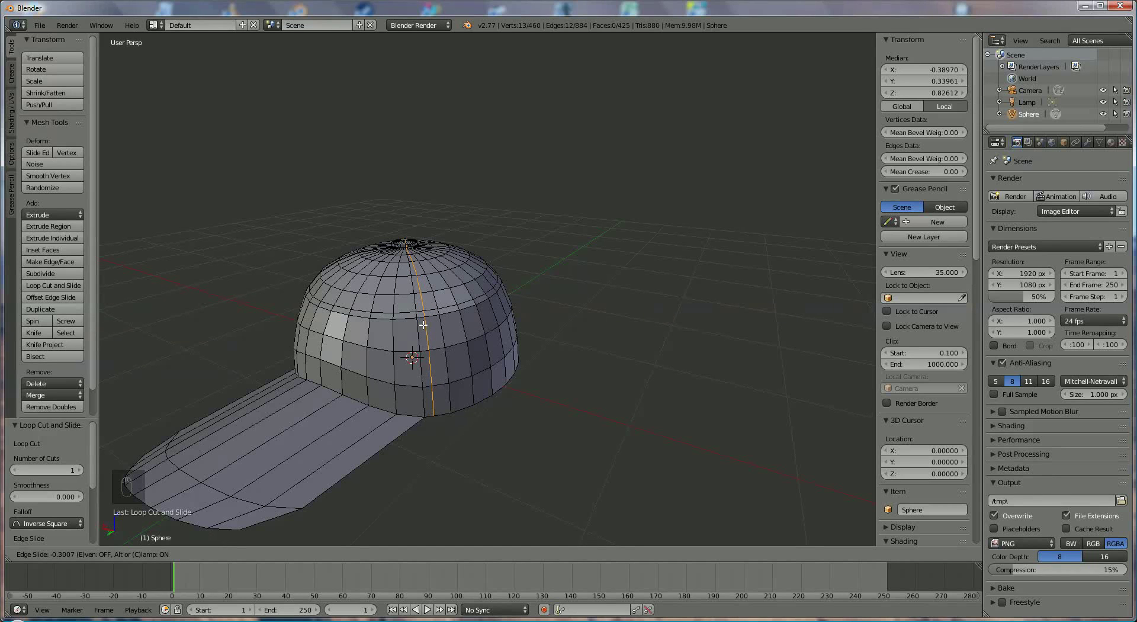
pyautogui.click(423, 325)
# Add a vertical loop cut on each side of the crown's back half, sliding each about 0.4 toward a neighbouring edge
pyautogui.moveTo(515, 343); pyautogui.dragTo(565, 349, button='middle')
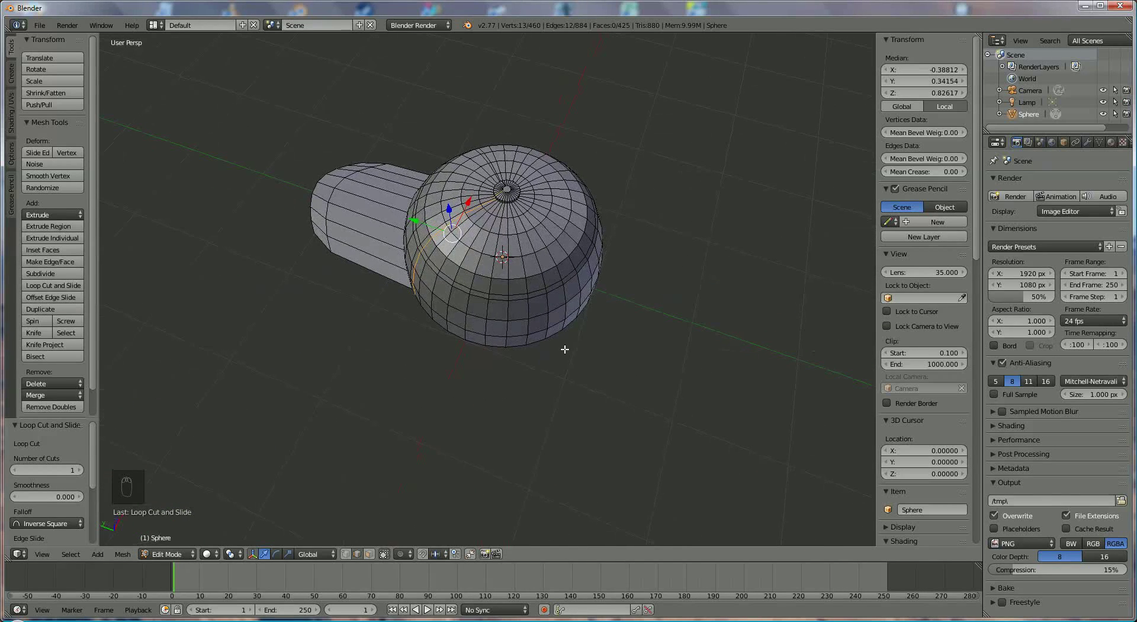
pyautogui.hotkey('ctrl', 'r')
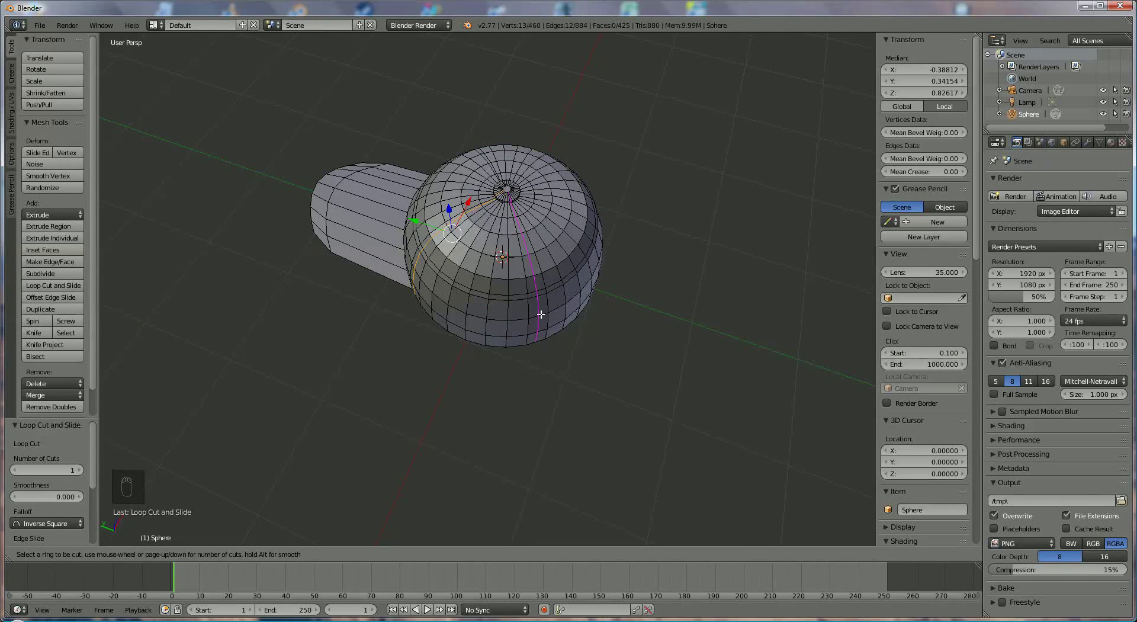
pyautogui.click(541, 314)
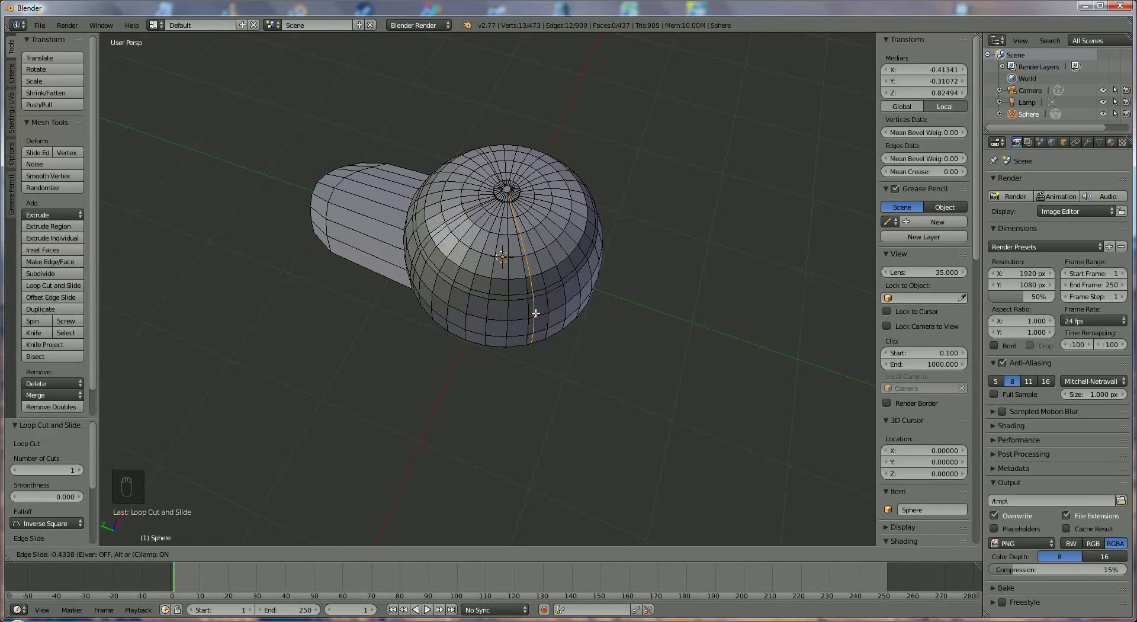
pyautogui.click(536, 313)
pyautogui.moveTo(614, 325); pyautogui.dragTo(565, 368, button='middle')
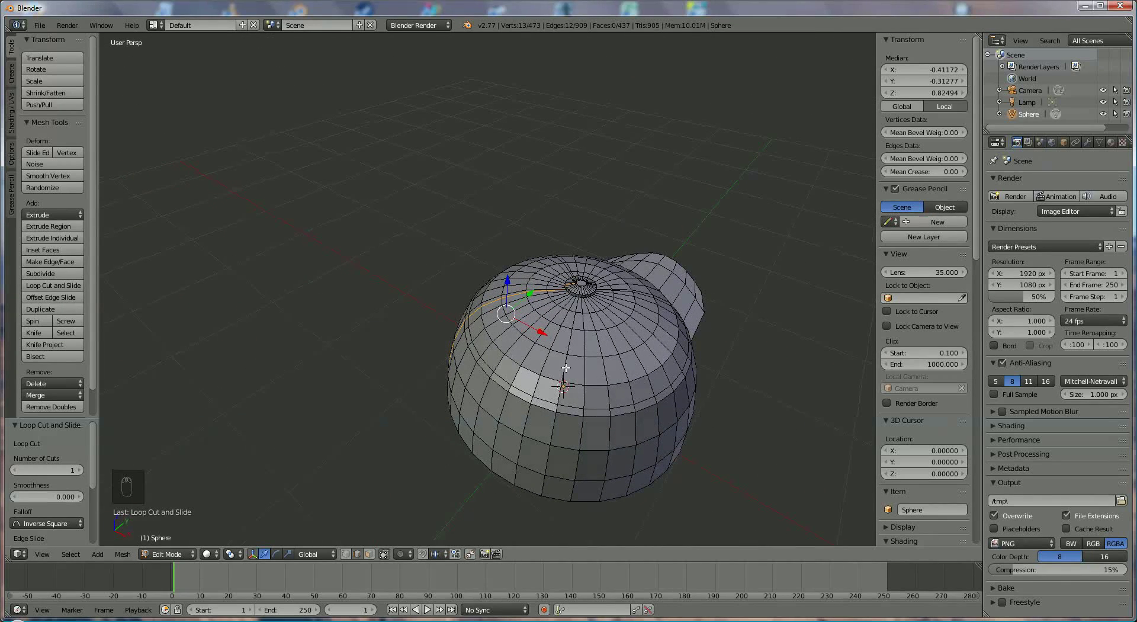
pyautogui.hotkey('ctrl', 'r')
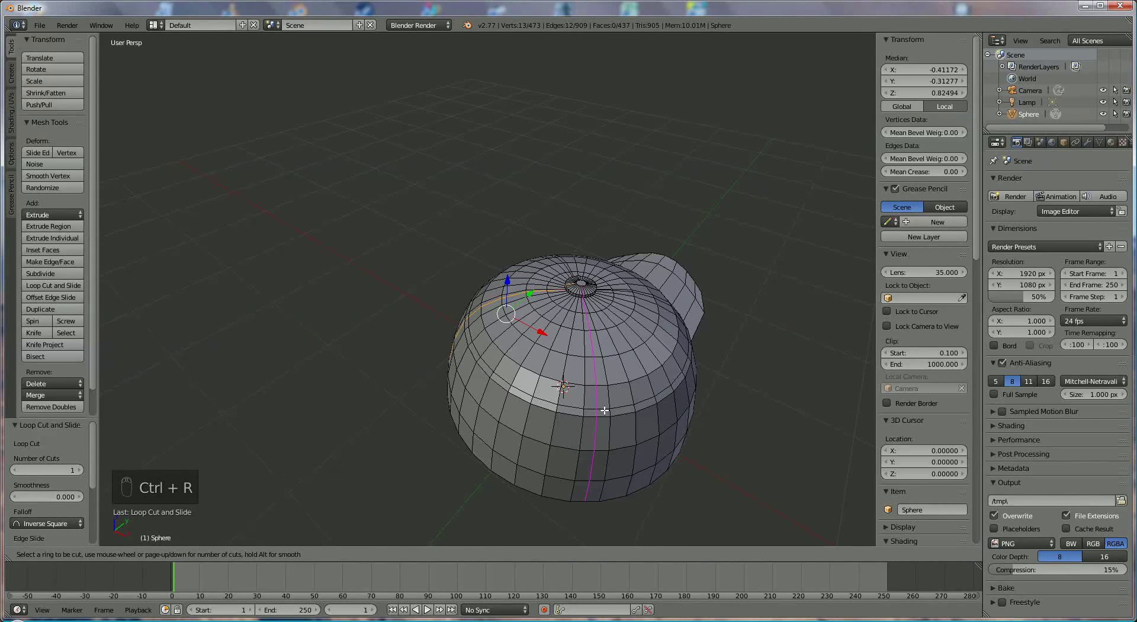
pyautogui.click(604, 410)
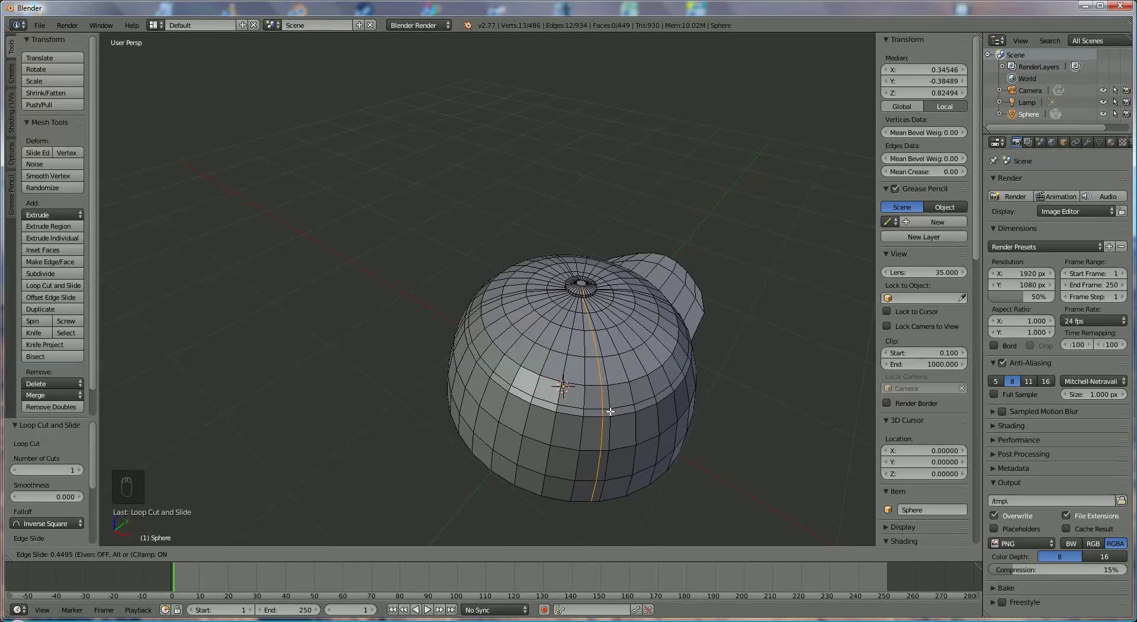
pyautogui.click(610, 411)
# Add a Subdivision Surface modifier to the cap with view and render subdivisions set to 3
pyautogui.moveTo(610, 410); pyautogui.dragTo(580, 378, button='middle')
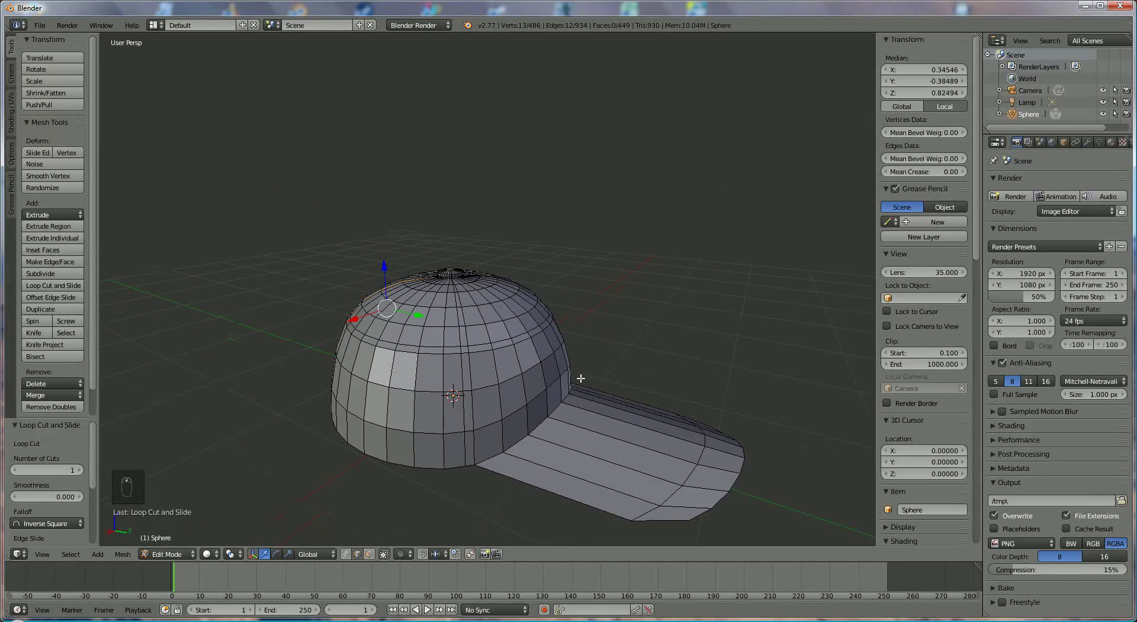
pyautogui.click(1088, 144)
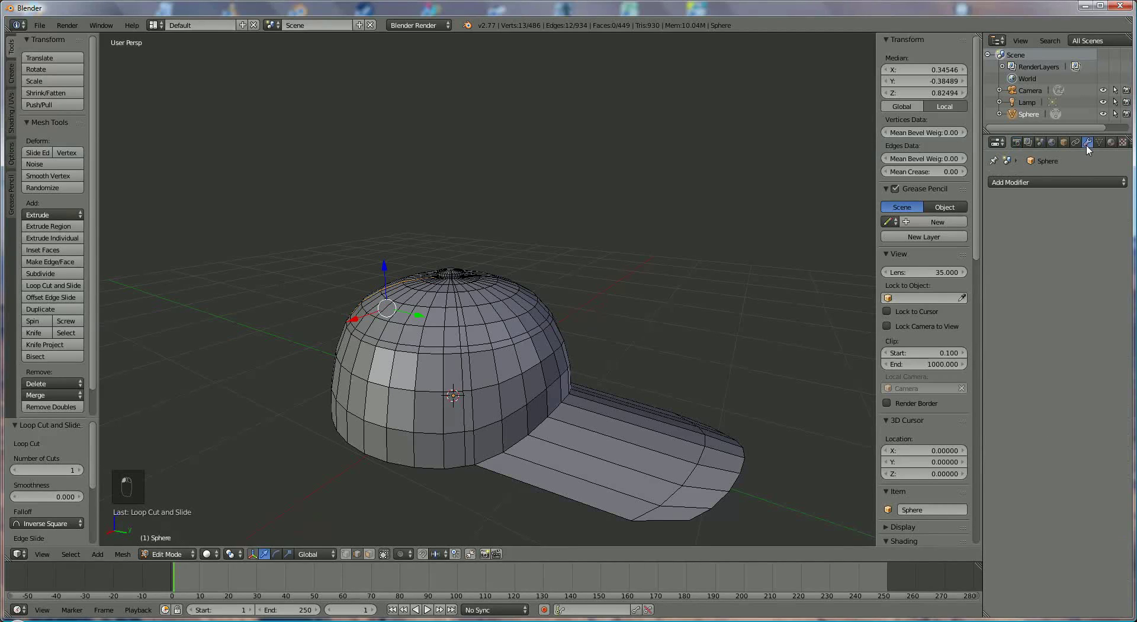
pyautogui.click(1059, 183)
pyautogui.click(942, 380)
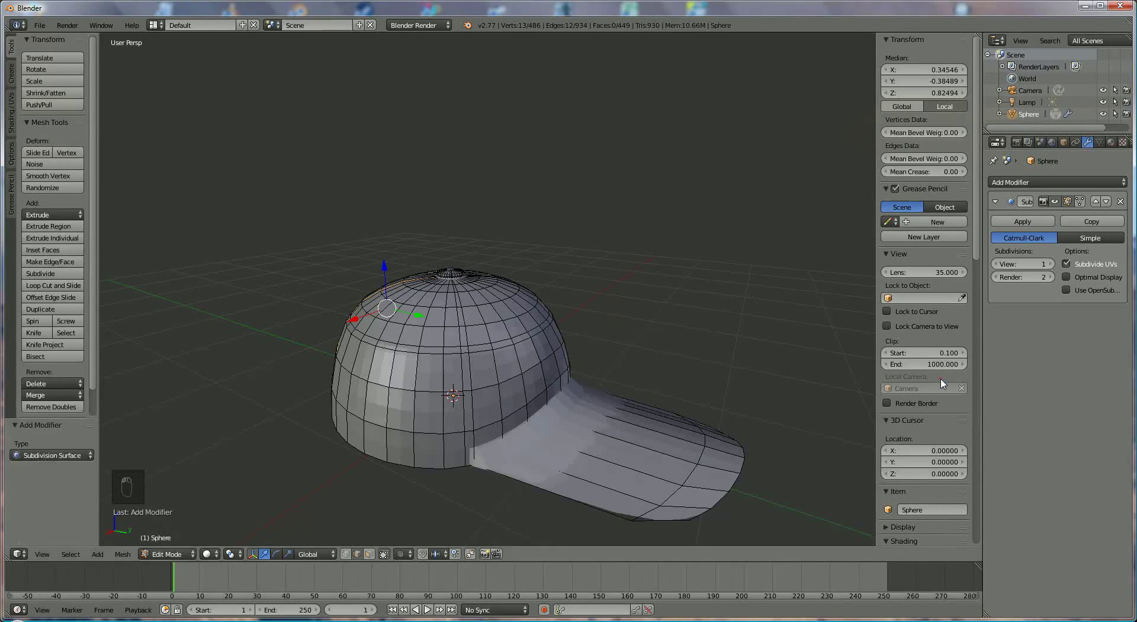
pyautogui.click(1050, 264)
pyautogui.click(1051, 264)
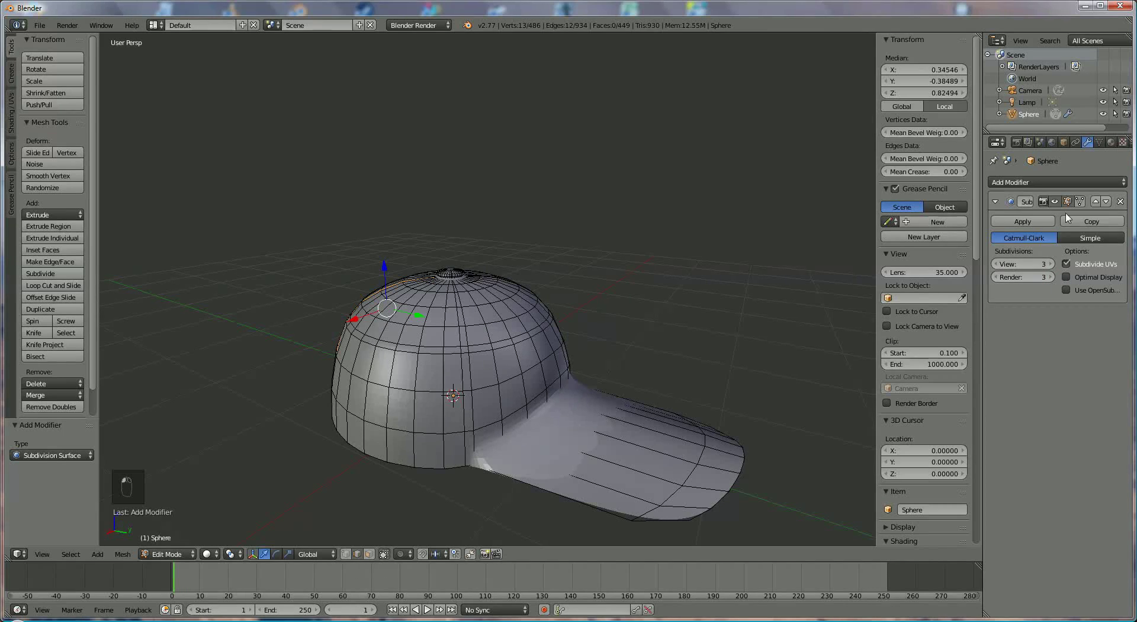
# Create a new material for the cap and name it "red"
pyautogui.click(1112, 144)
pyautogui.click(1041, 235)
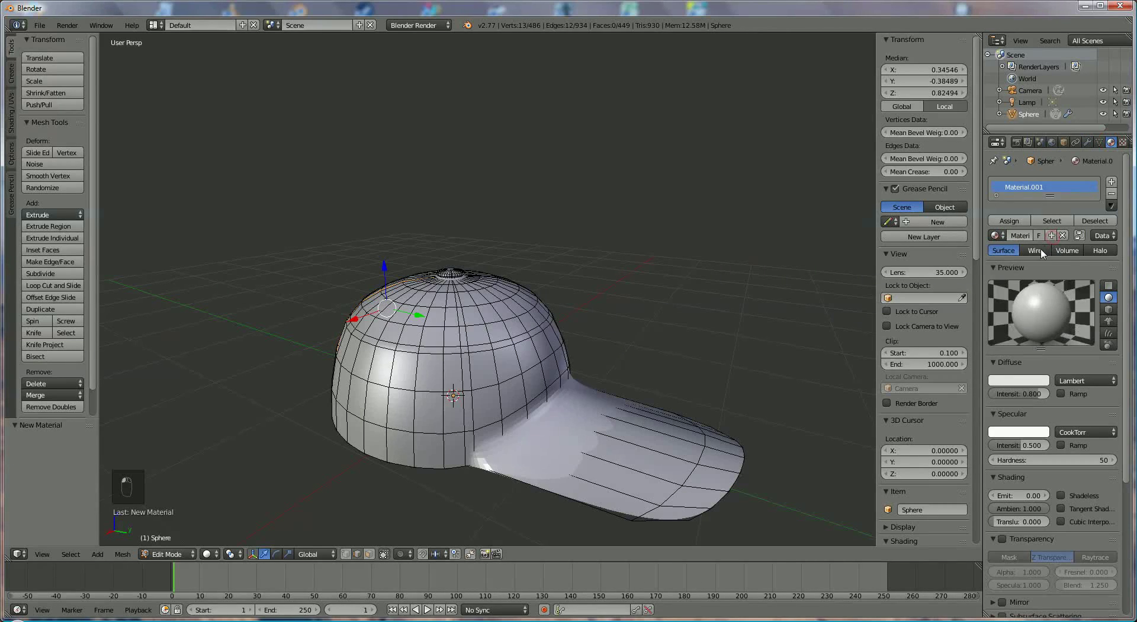
pyautogui.click(1020, 235)
pyautogui.write('red')
pyautogui.press('Return')
# Give the red material a red diffuse colour at intensity 1.0 and a specular intensity of about 0.111
pyautogui.moveTo(1039, 394); pyautogui.dragTo(1073, 395)
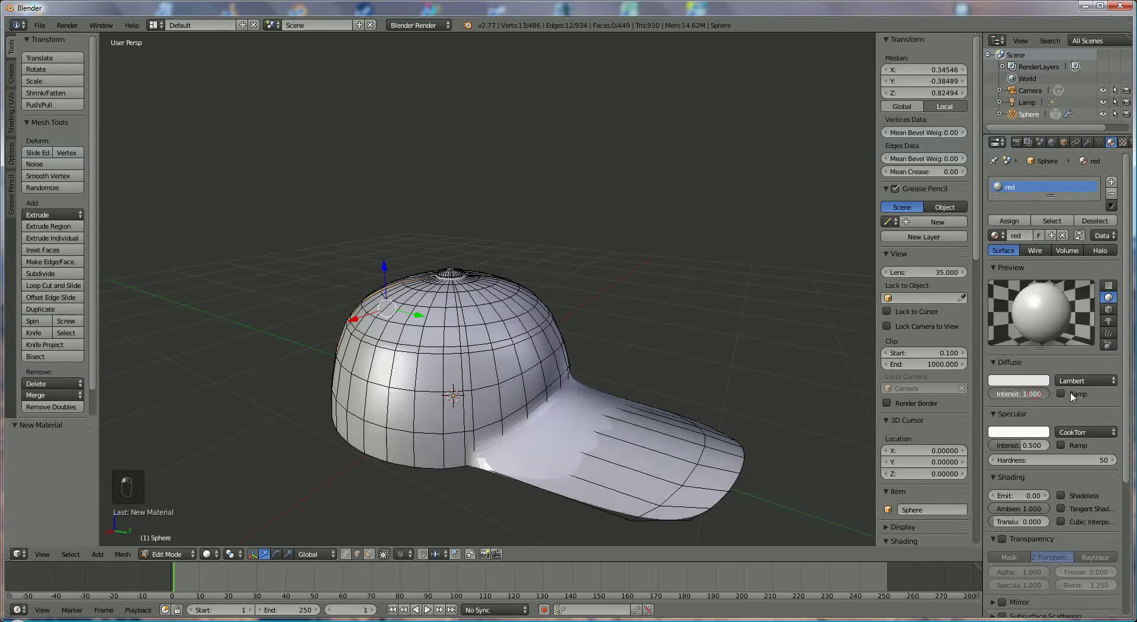
pyautogui.click(1020, 381)
pyautogui.moveTo(988, 301); pyautogui.dragTo(988, 311)
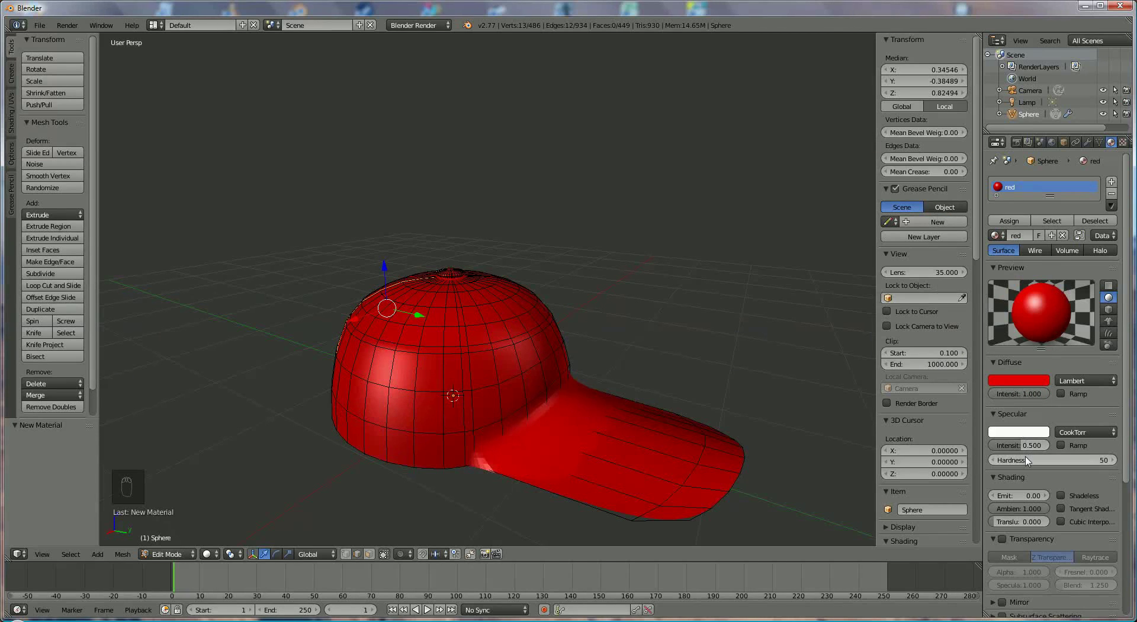
pyautogui.moveTo(1019, 447); pyautogui.dragTo(993, 452)
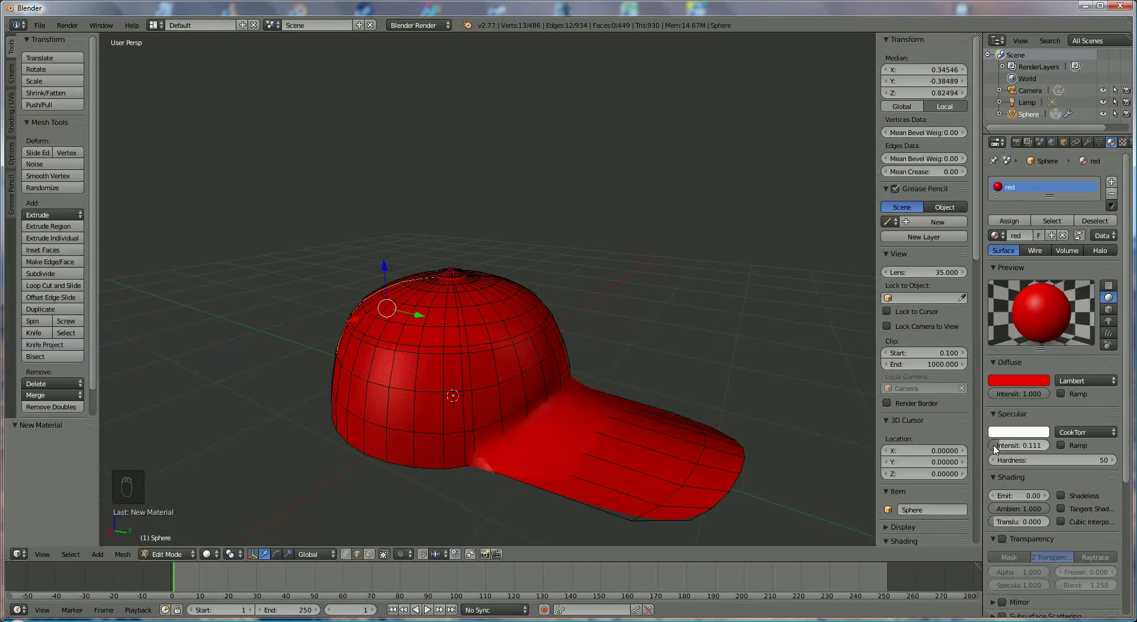
# Add a second material slot to the cap with a new material named "black"
pyautogui.click(1111, 182)
pyautogui.click(1047, 262)
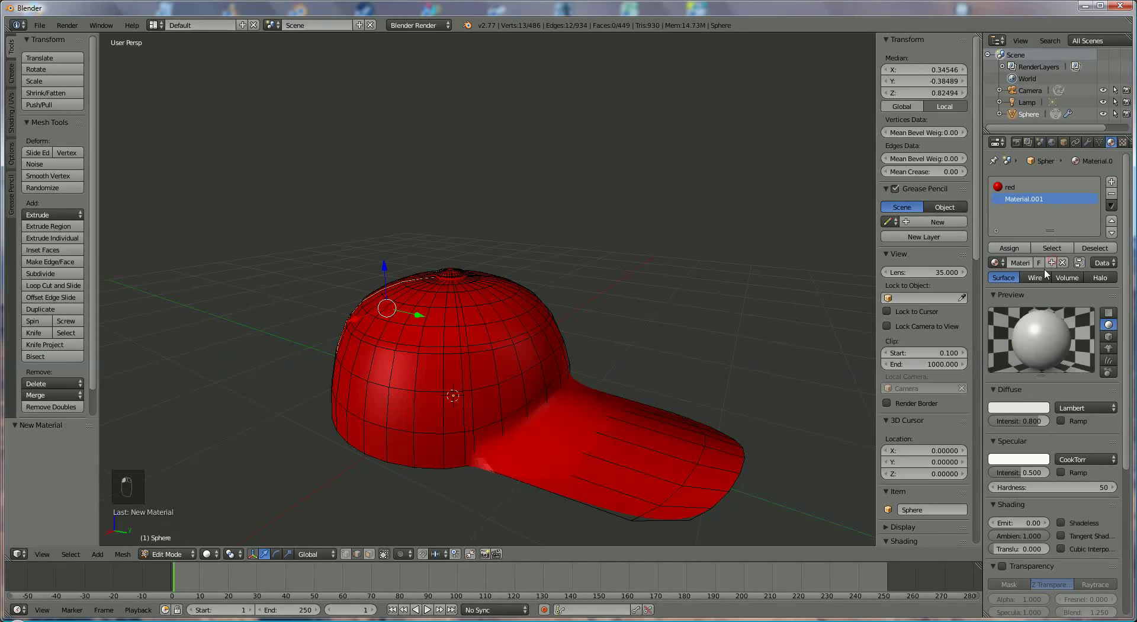
pyautogui.click(1034, 262)
pyautogui.write('black')
pyautogui.press('Return')
# Set the black material's diffuse colour to black and its specular intensity to 0
pyautogui.click(1032, 407)
pyautogui.moveTo(1038, 314); pyautogui.dragTo(1043, 342)
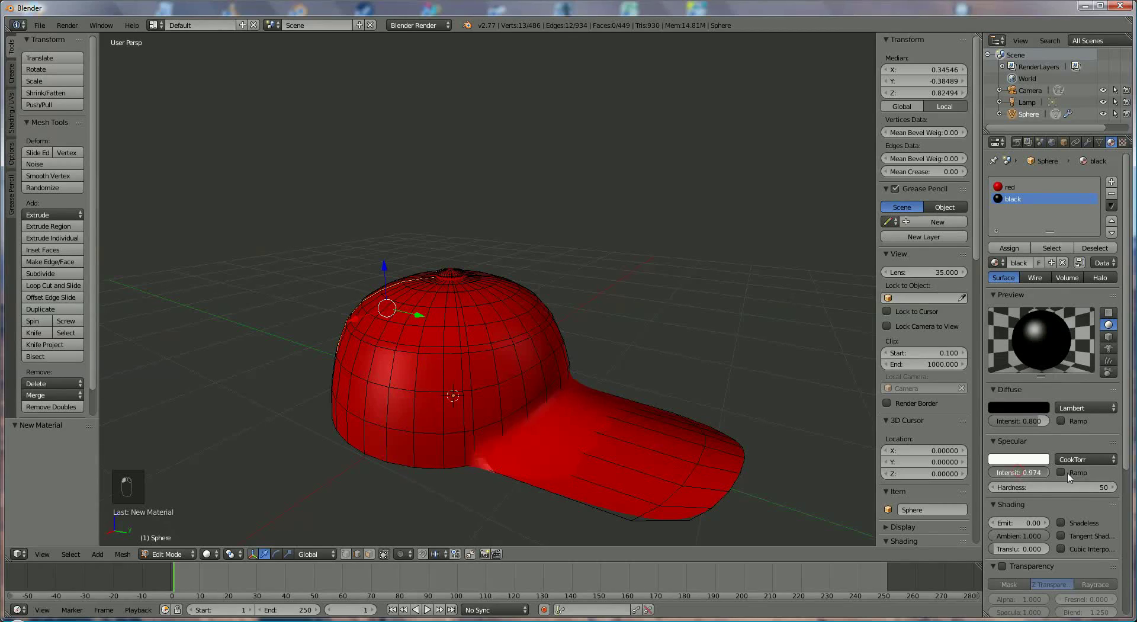
pyautogui.moveTo(1029, 473); pyautogui.dragTo(990, 483)
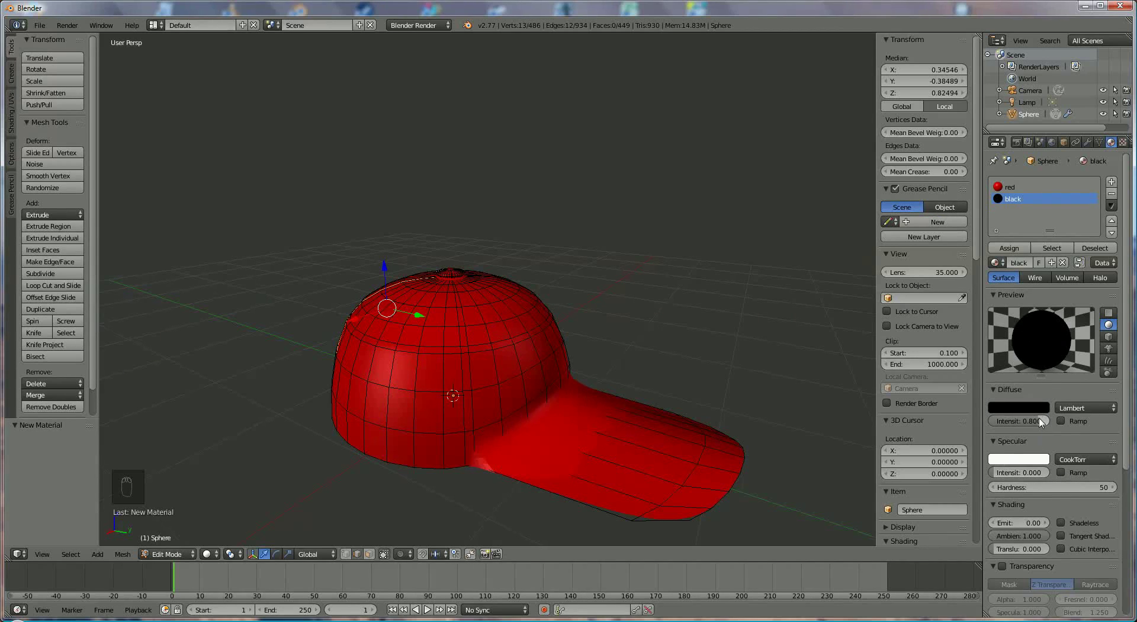
# Set the black material's diffuse intensity to 1.0 and turn off its Receive shadow option
pyautogui.moveTo(1041, 421); pyautogui.dragTo(1072, 422)
pyautogui.scroll(-4, 1016, 227)
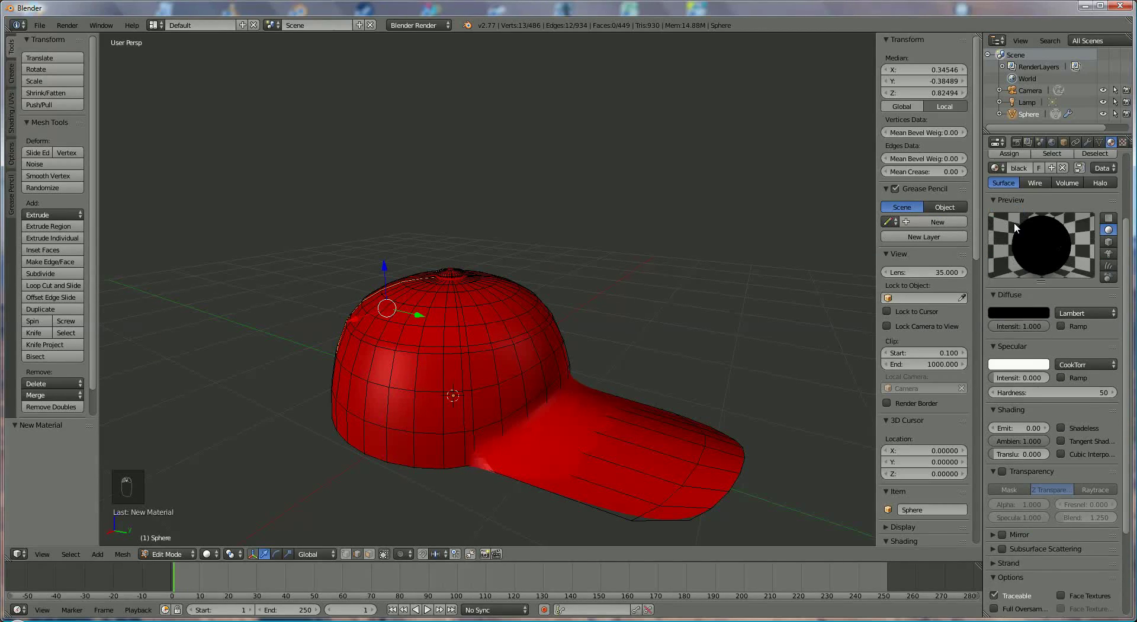
pyautogui.scroll(-5, 1016, 227)
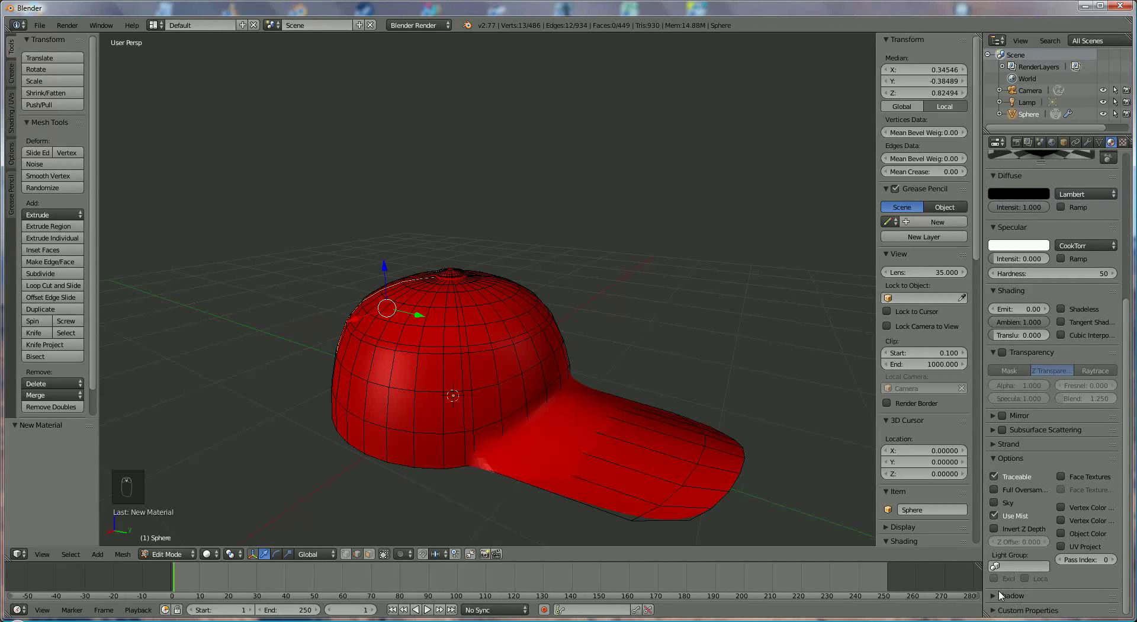
pyautogui.click(1000, 595)
pyautogui.click(995, 614)
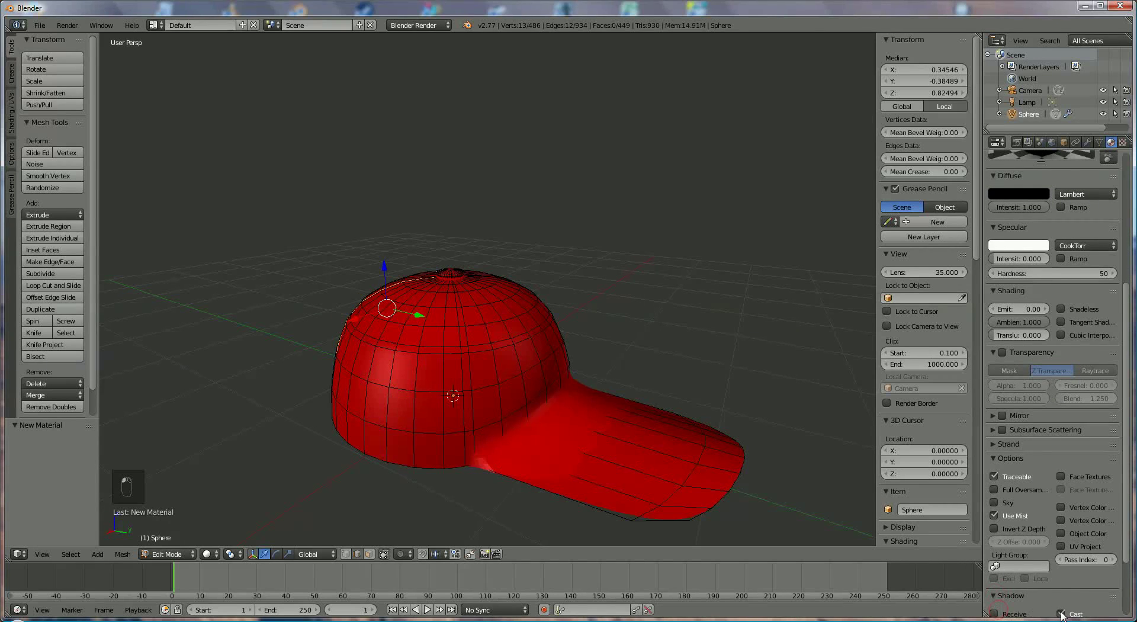
pyautogui.scroll(8, 1037, 237)
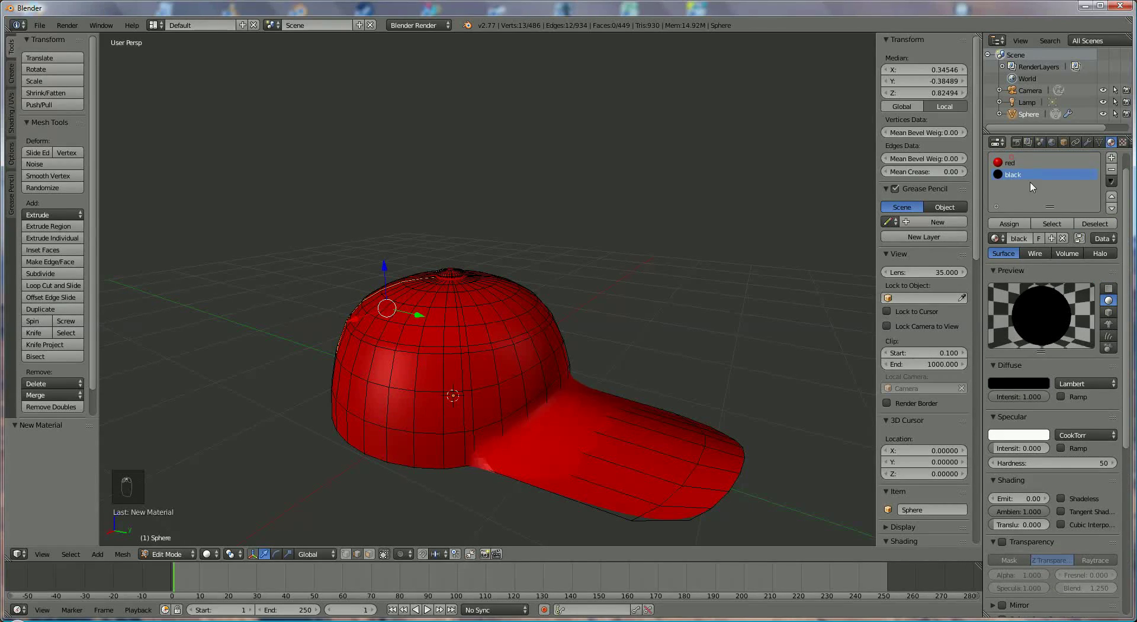
# Select the red material and check its shadow options
pyautogui.click(1019, 162)
pyautogui.scroll(-3, 1036, 237)
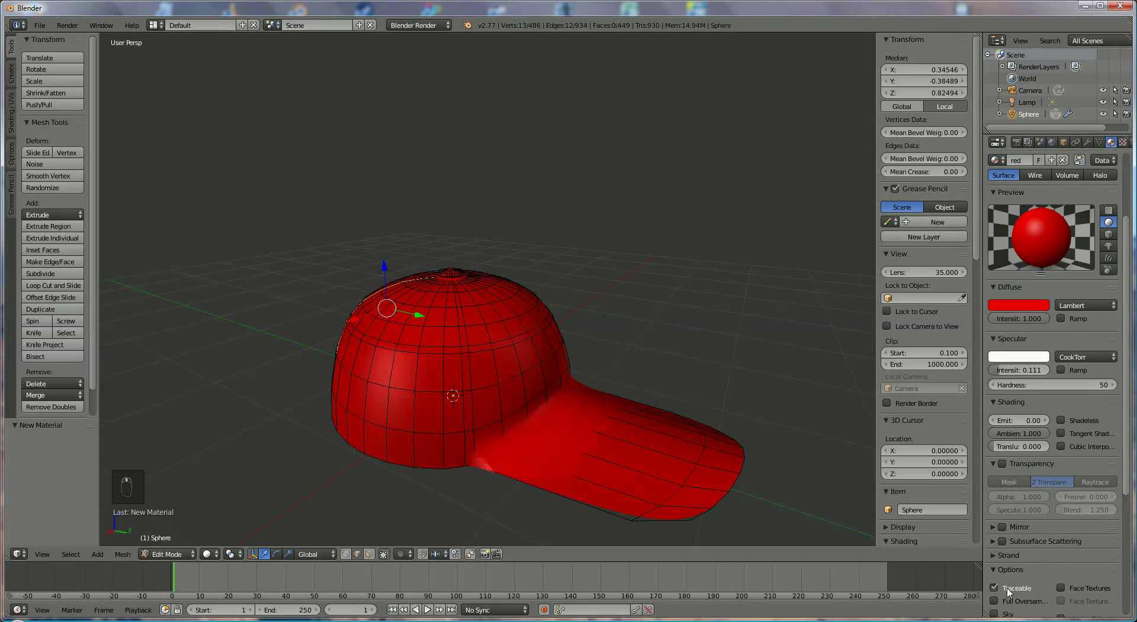
pyautogui.scroll(-6, 1010, 592)
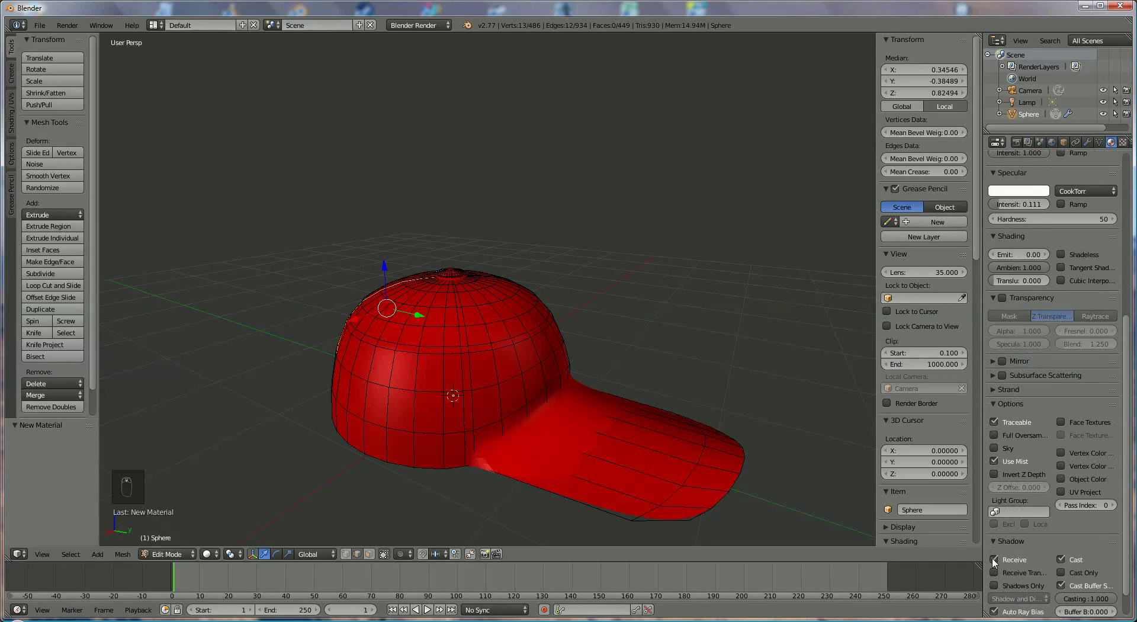
pyautogui.scroll(5, 1021, 310)
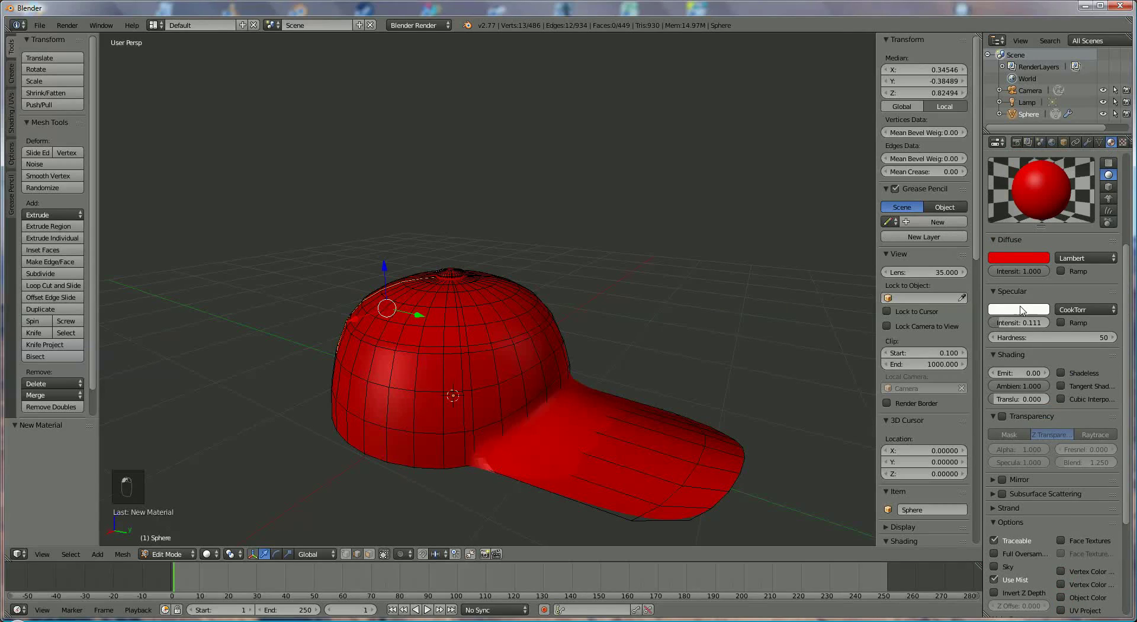
pyautogui.scroll(4, 1021, 309)
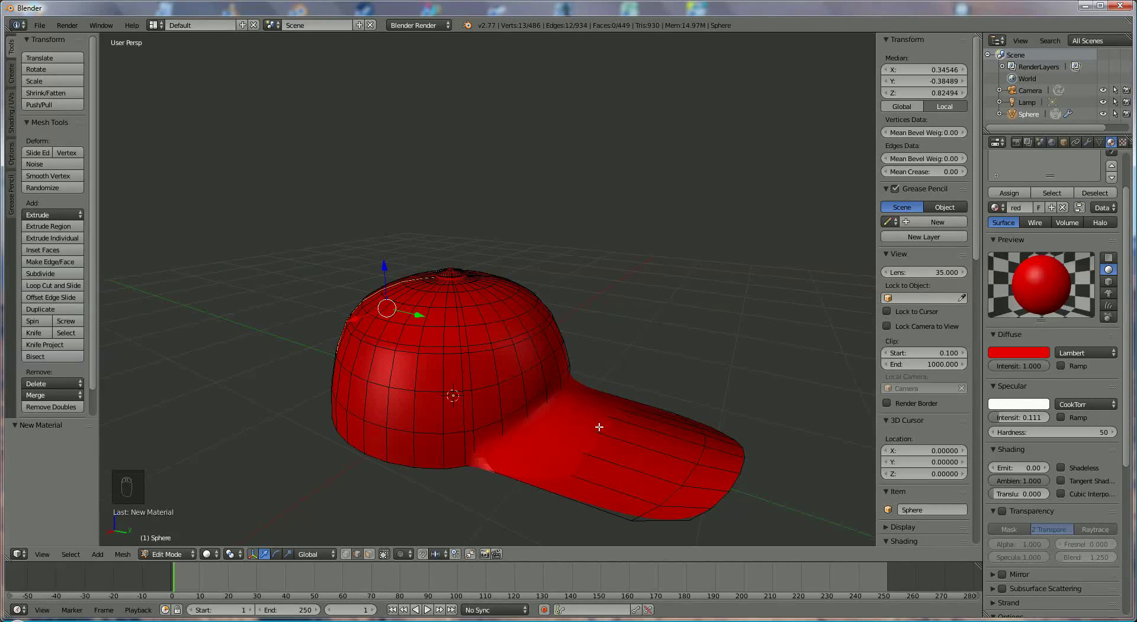
# Add a single loop cut across the brim and slide it about 0.865 towards the crown
pyautogui.hotkey('ctrl', 'r')
pyautogui.click(602, 427)
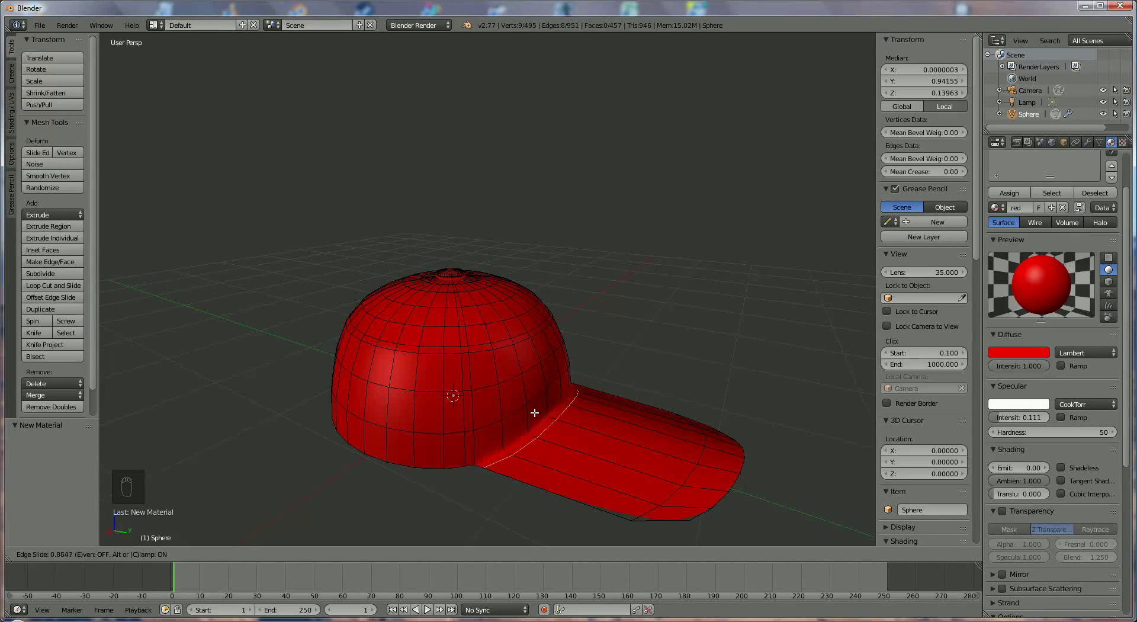
pyautogui.click(534, 412)
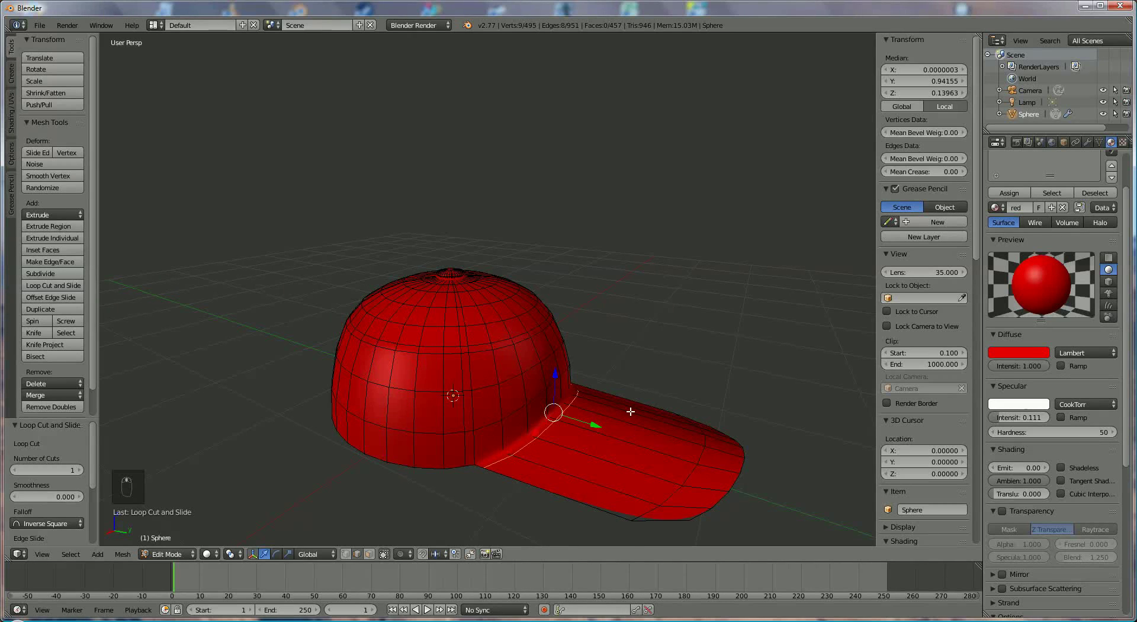
# Select the top ring and centre face of the cap's button in face mode and assign them the black material
pyautogui.moveTo(630, 411); pyautogui.dragTo(517, 408, button='middle')
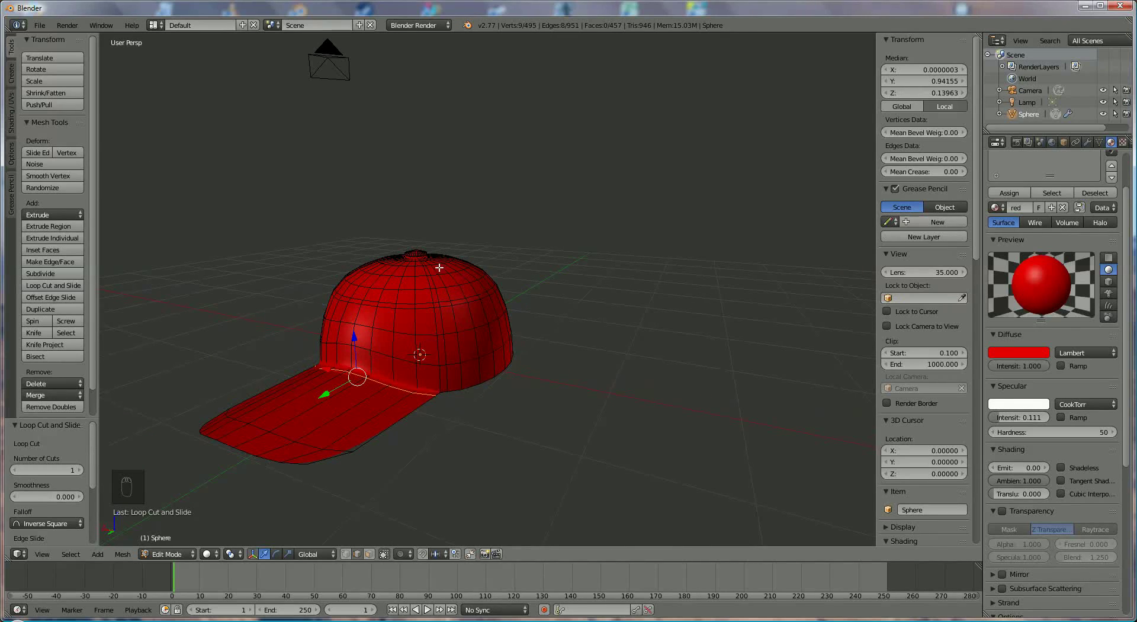
pyautogui.scroll(4, 439, 268)
pyautogui.moveTo(382, 227); pyautogui.dragTo(524, 285, button='middle')
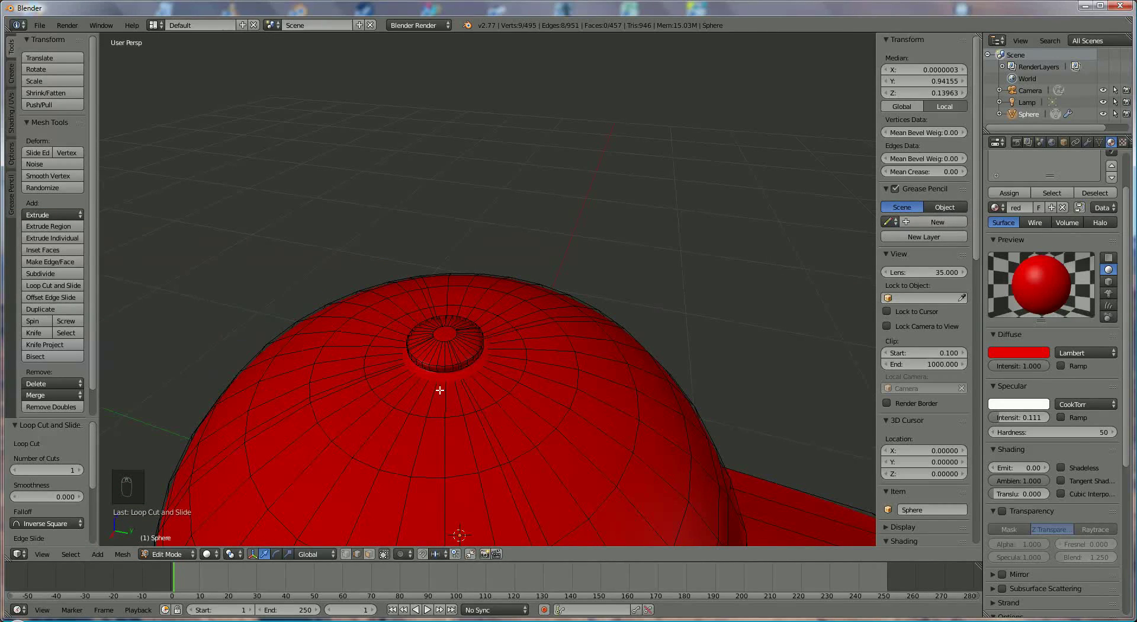
pyautogui.click(369, 554)
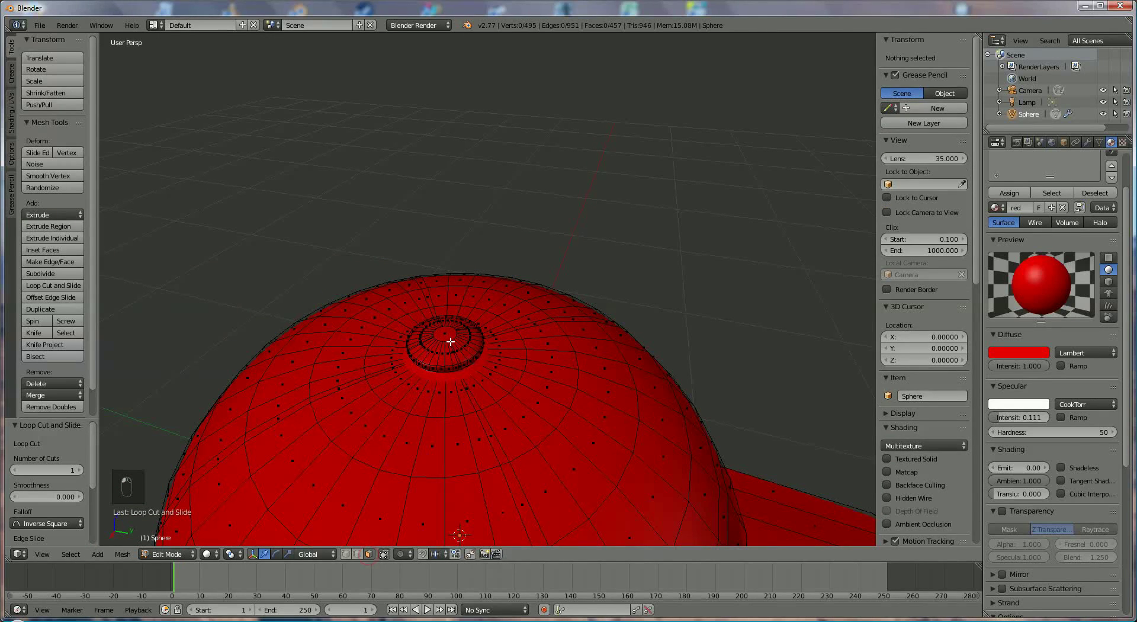
pyautogui.rightClick(457, 351)
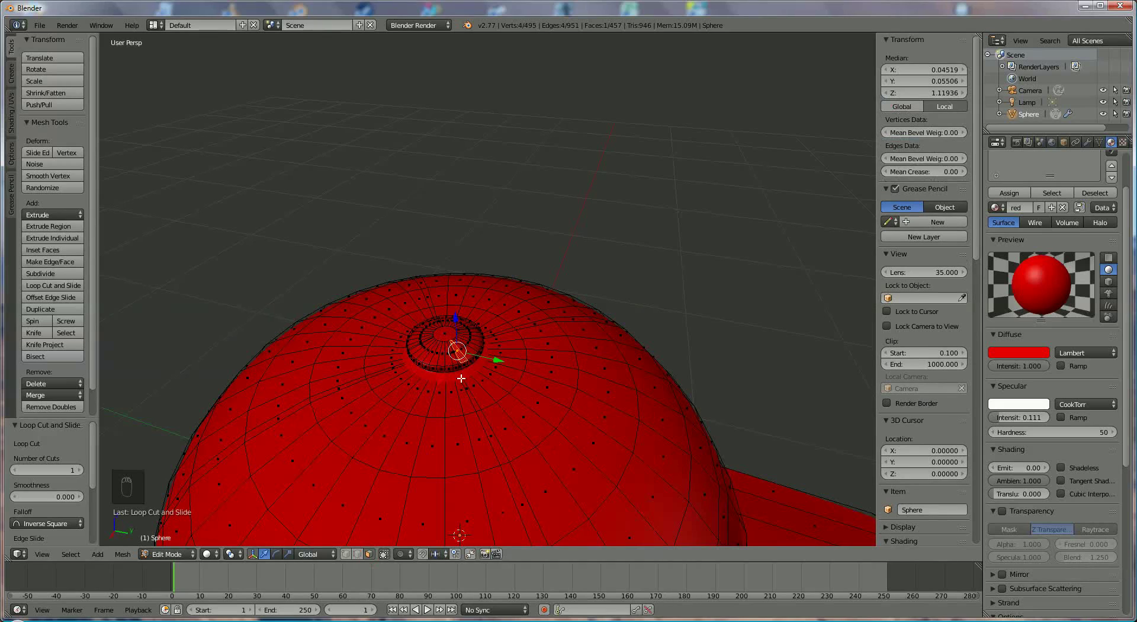
pyautogui.keyDown('alt'); pyautogui.rightClick(454, 352); pyautogui.keyUp('alt')
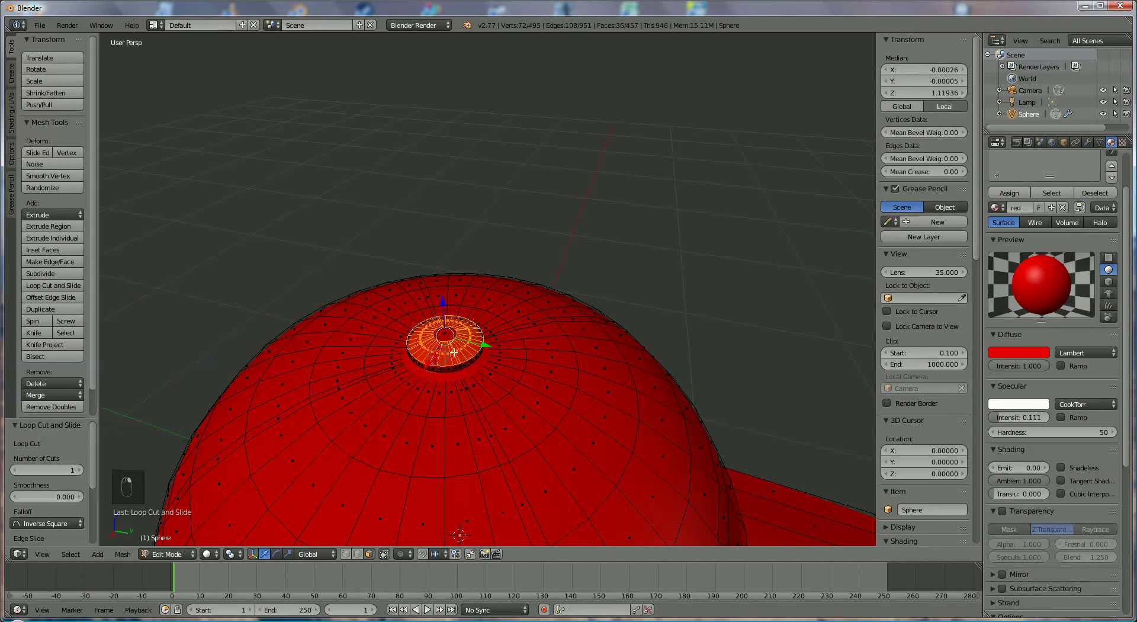
pyautogui.keyDown('shift'); pyautogui.rightClick(446, 334); pyautogui.keyUp('shift')
pyautogui.scroll(2, 1016, 192)
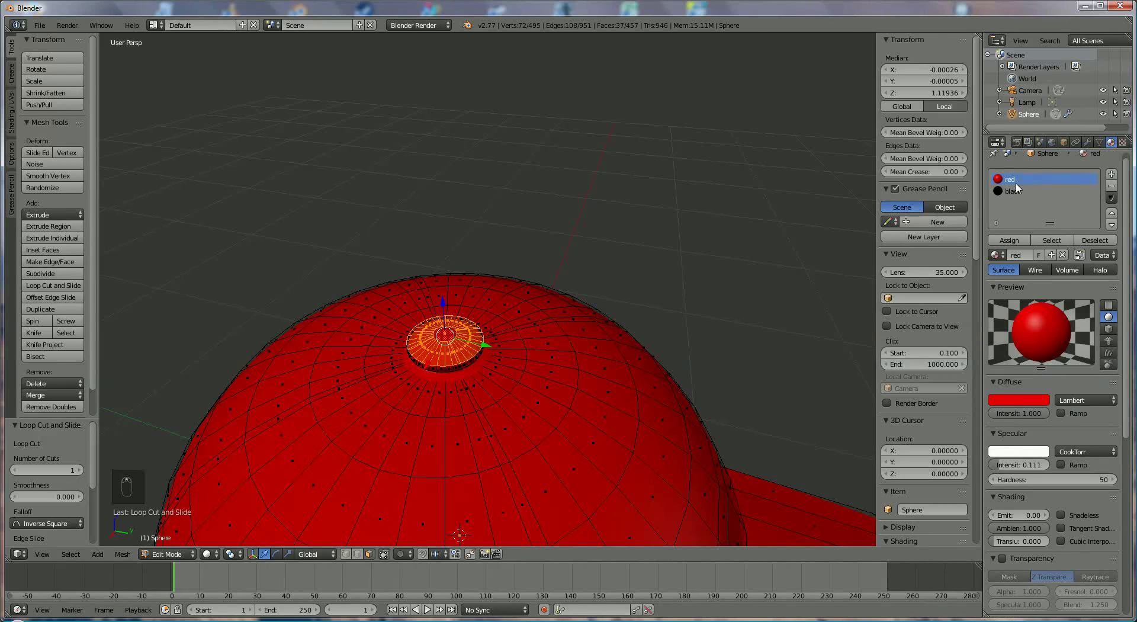
pyautogui.click(1017, 191)
pyautogui.click(1010, 240)
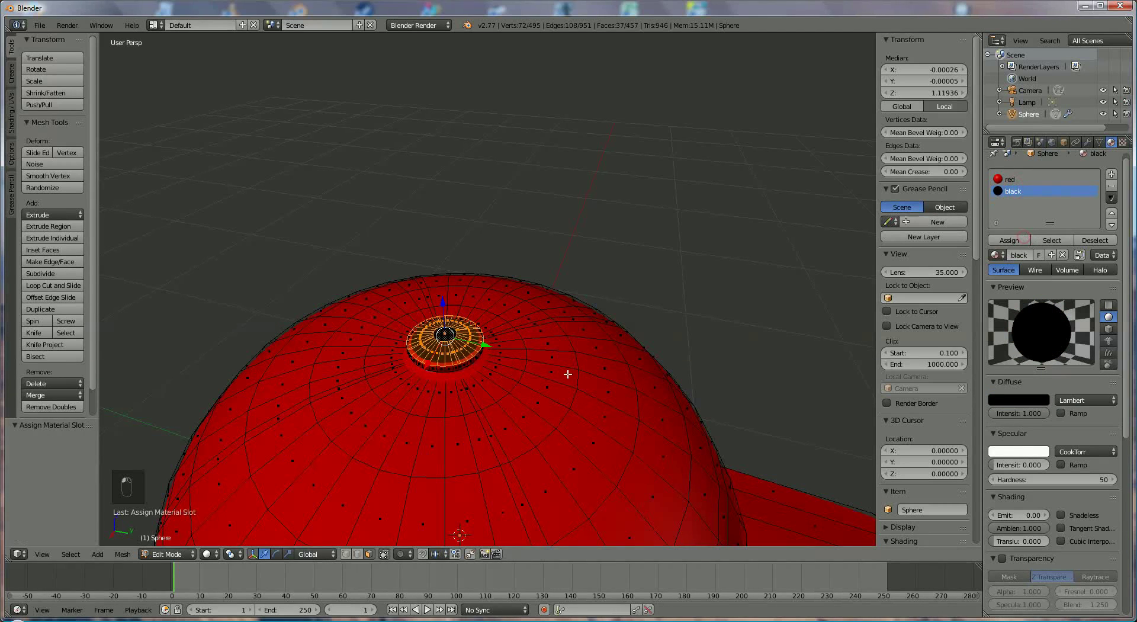
# Select the side face loop and the loop beneath it on the cap's button and assign them the black material
pyautogui.moveTo(566, 376); pyautogui.dragTo(516, 217, button='middle')
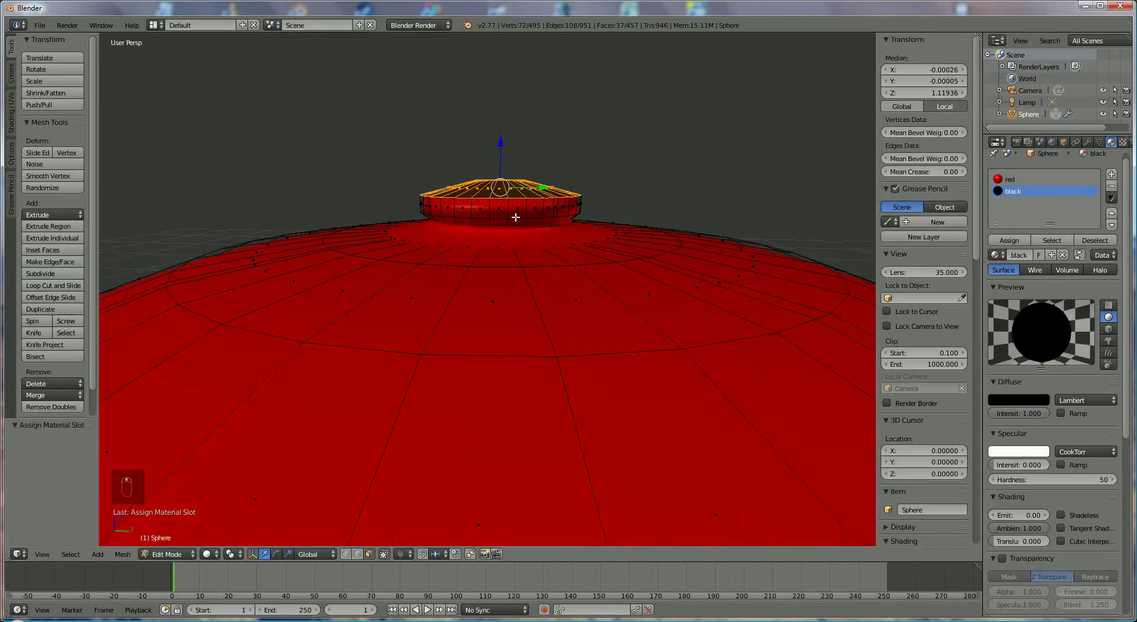
pyautogui.rightClick(517, 208)
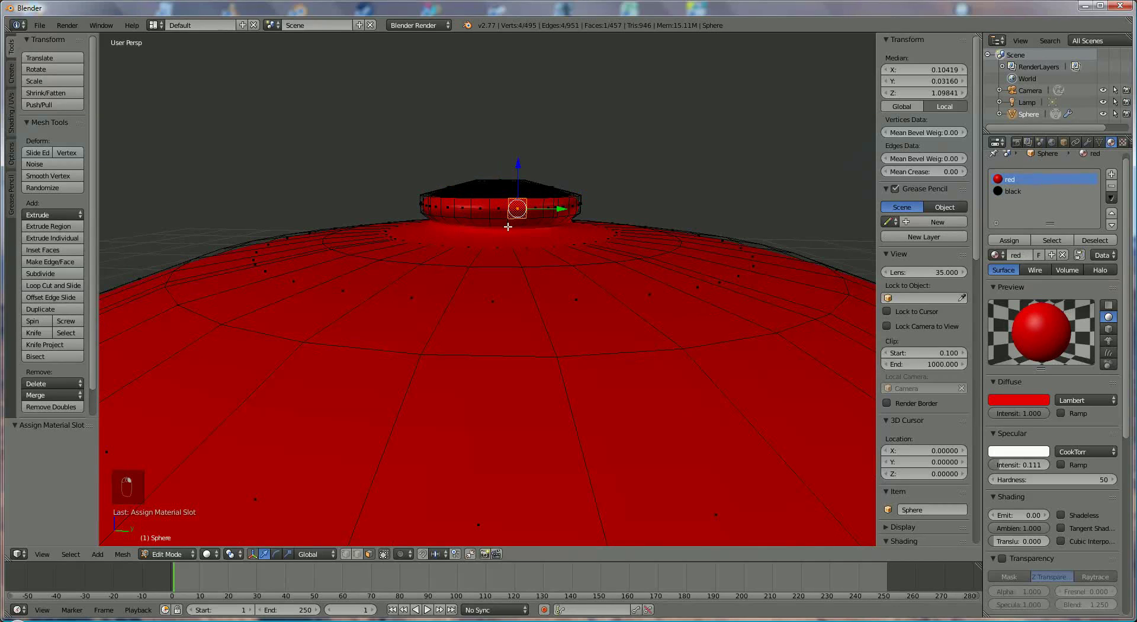
pyautogui.keyDown('alt'); pyautogui.rightClick(493, 206); pyautogui.keyUp('alt')
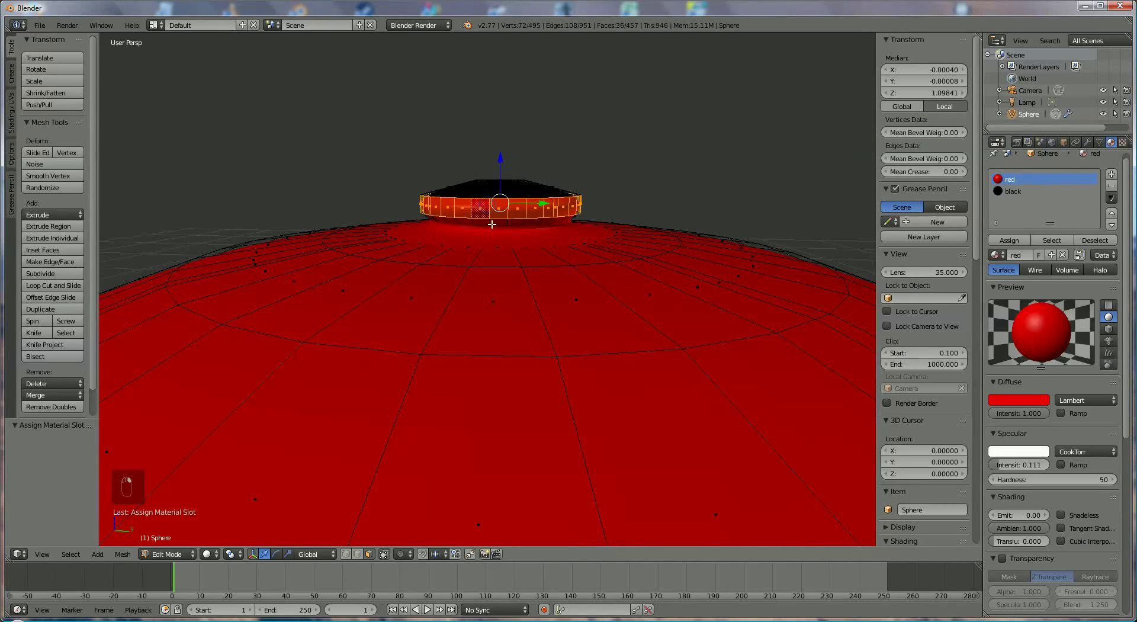
pyautogui.keyDown('alt'); pyautogui.keyDown('shift'); pyautogui.rightClick(490, 224); pyautogui.keyUp('shift'); pyautogui.keyUp('alt')
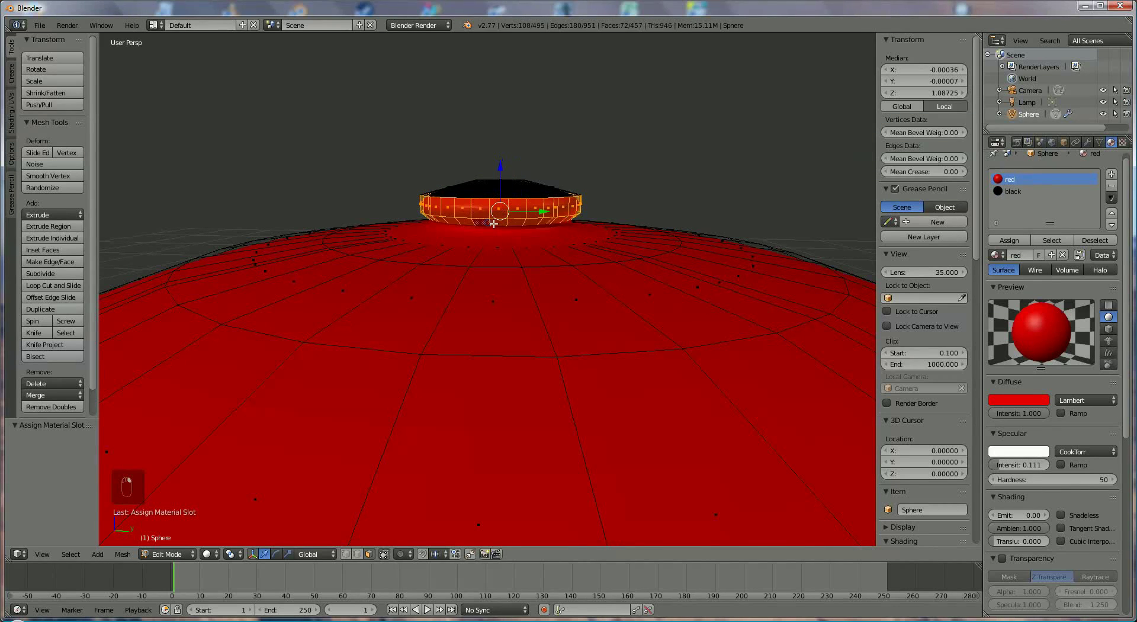
pyautogui.click(1012, 191)
pyautogui.click(1010, 240)
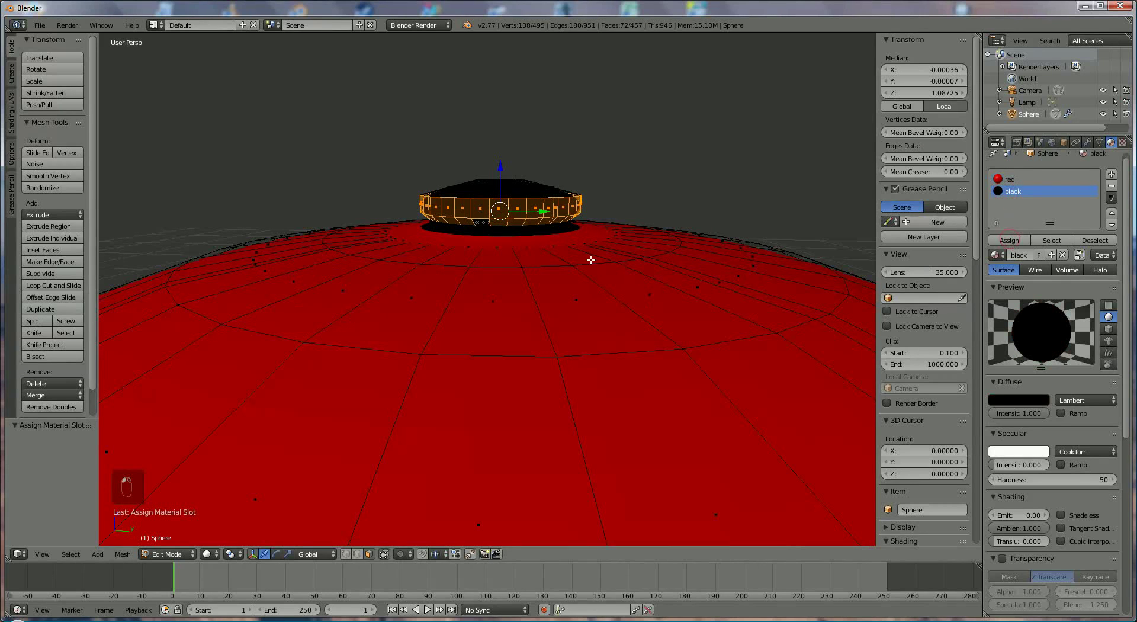
# Select the camera, lock it to the view and switch to the camera view
pyautogui.moveTo(556, 273); pyautogui.dragTo(544, 307, button='middle')
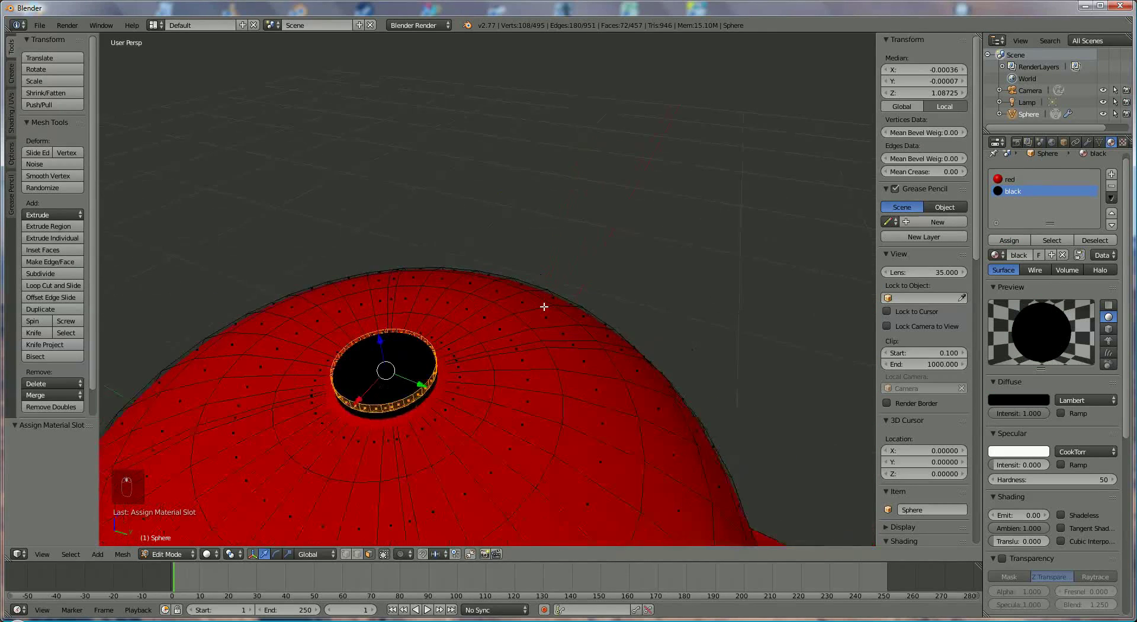
pyautogui.scroll(-8, 545, 307)
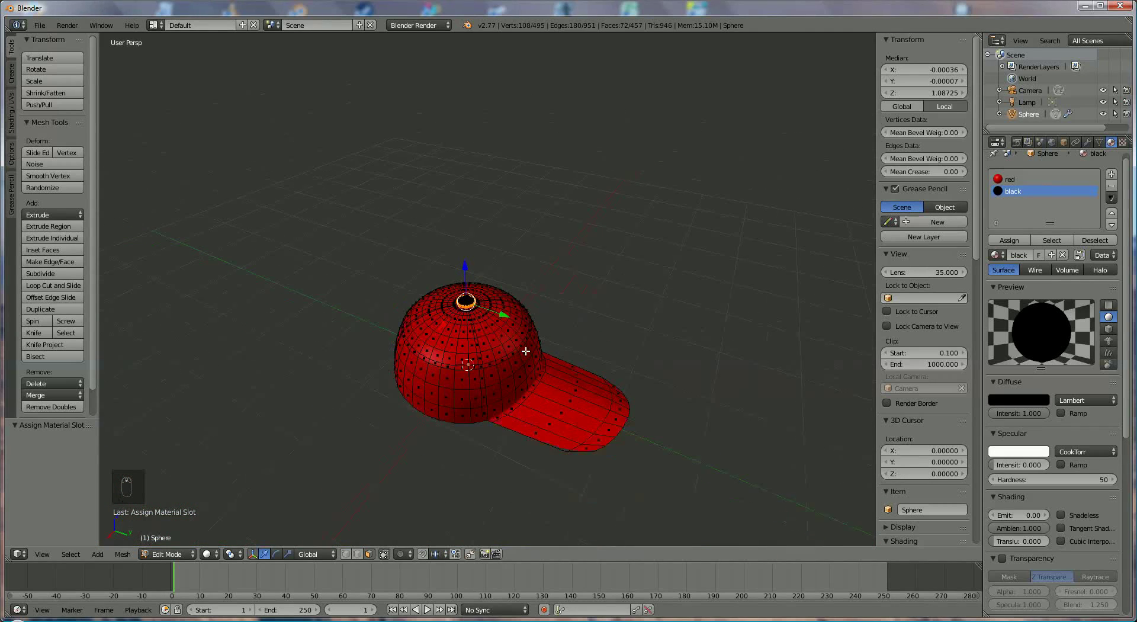
pyautogui.scroll(-1, 525, 352)
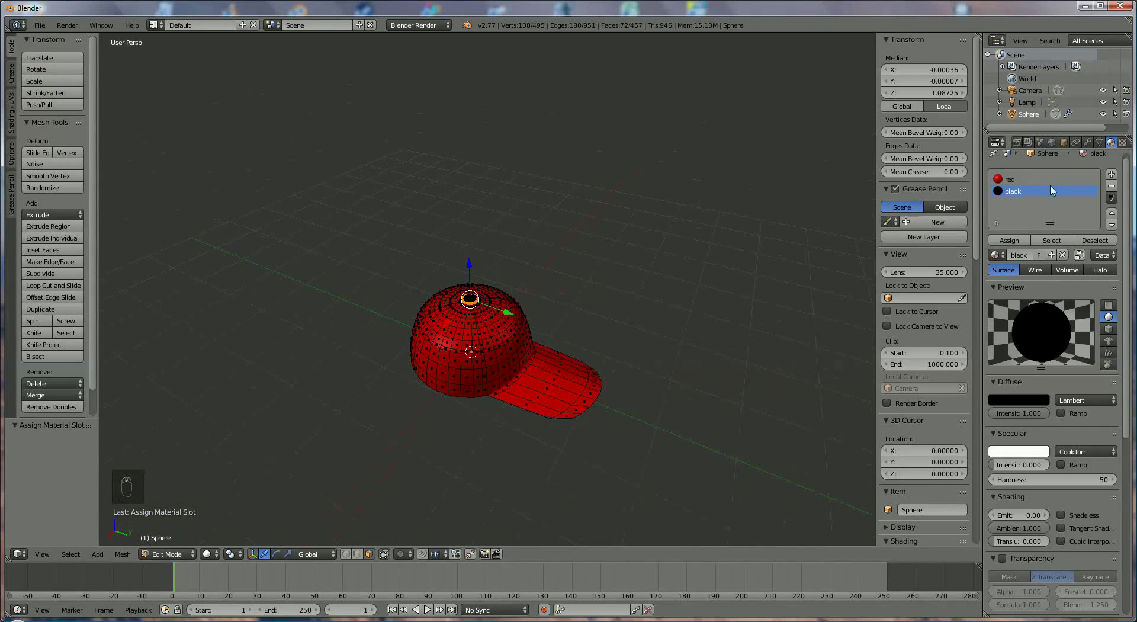
pyautogui.click(1030, 91)
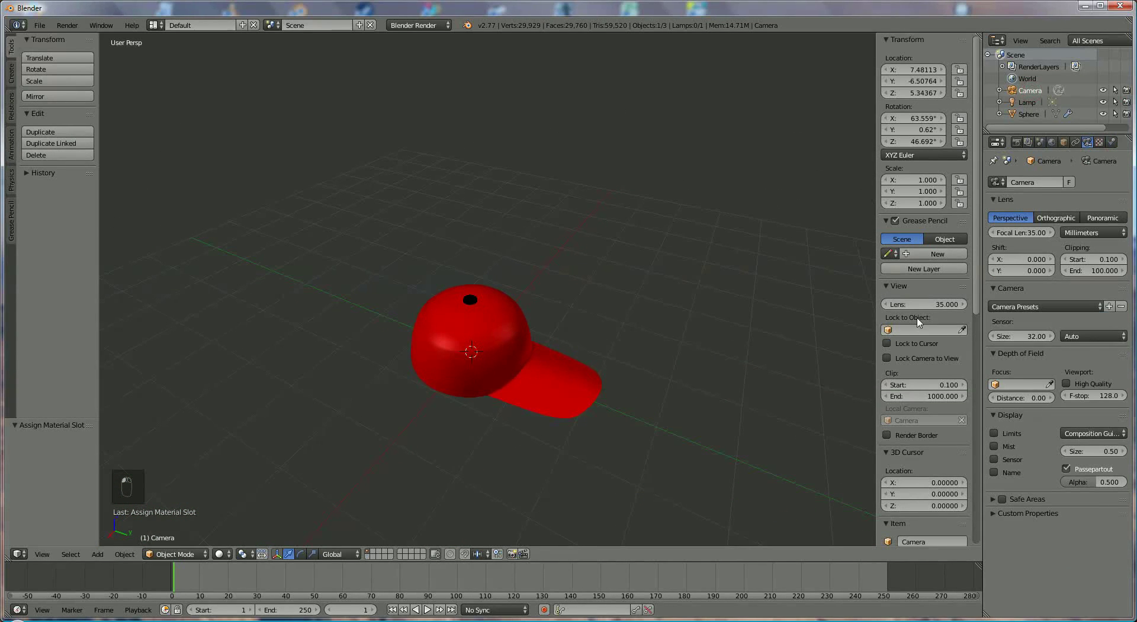
pyautogui.click(888, 358)
pyautogui.press('KP_0')
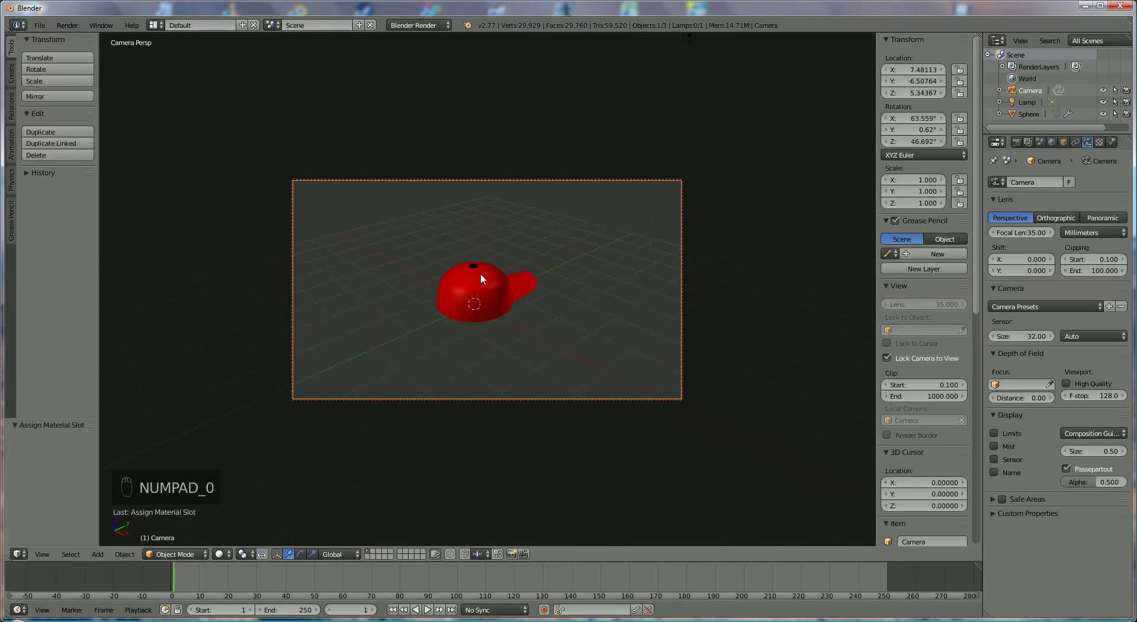
# Frame the cap closely with the camera at about X -2.25, Y 4.29, Z 0.85, unlock it from the view and leave the camera view
pyautogui.moveTo(509, 303); pyautogui.dragTo(282, 278, button='middle')
pyautogui.moveTo(439, 285); pyautogui.dragTo(439, 271, button='middle')
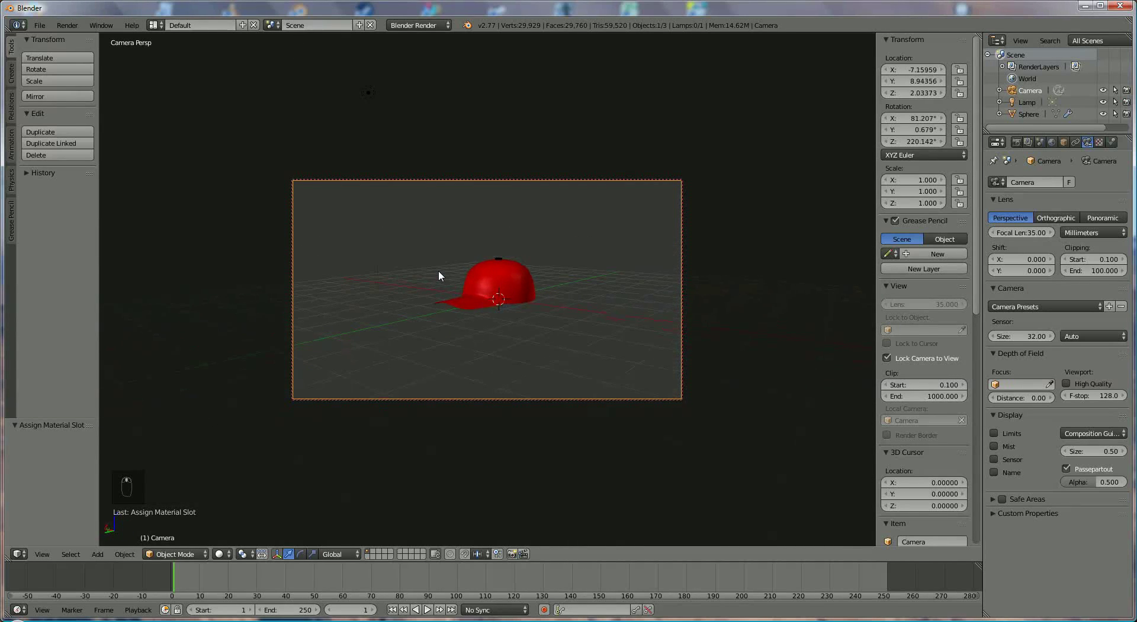
pyautogui.scroll(4, 520, 296)
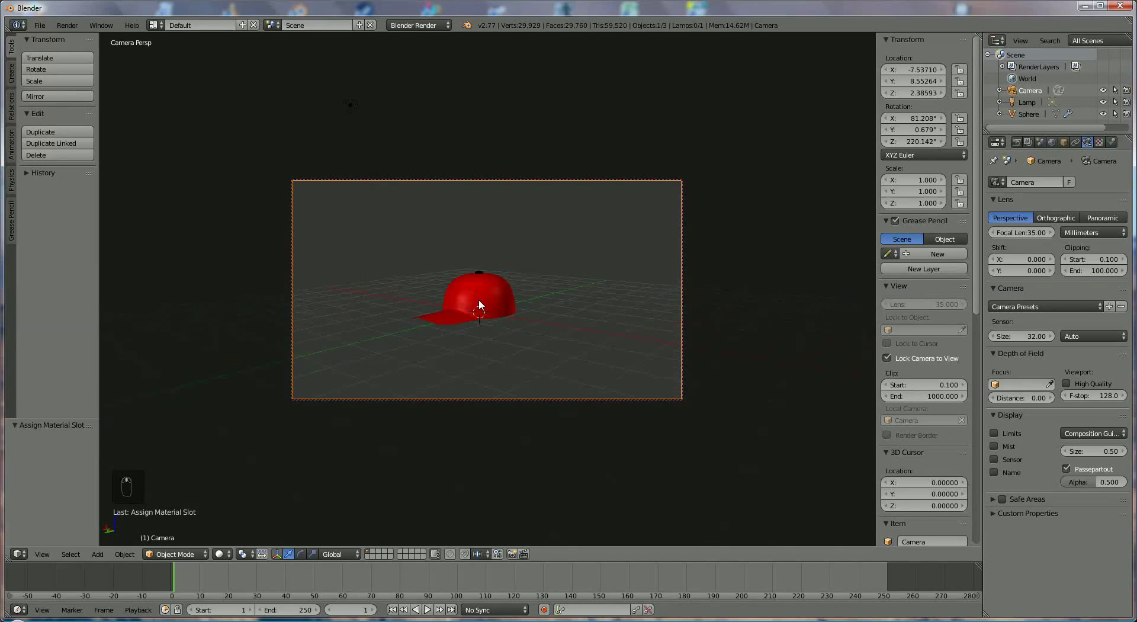
pyautogui.keyDown('shift'); pyautogui.moveTo(485, 294); pyautogui.dragTo(584, 301, button='middle'); pyautogui.keyUp('shift')
pyautogui.scroll(2, 523, 285)
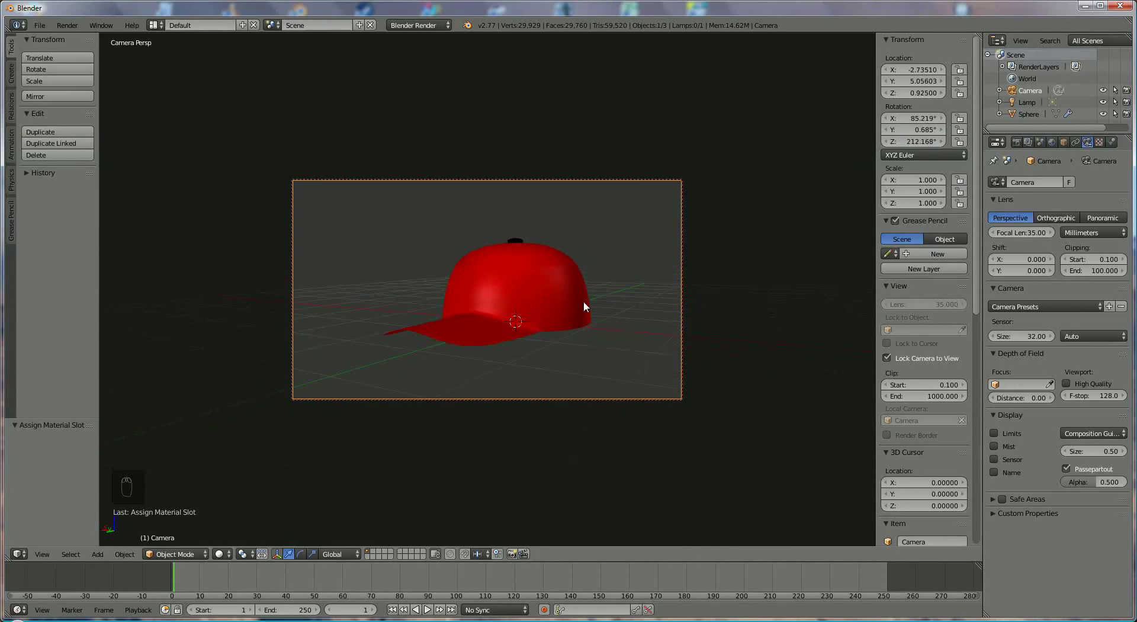
pyautogui.scroll(1, 584, 306)
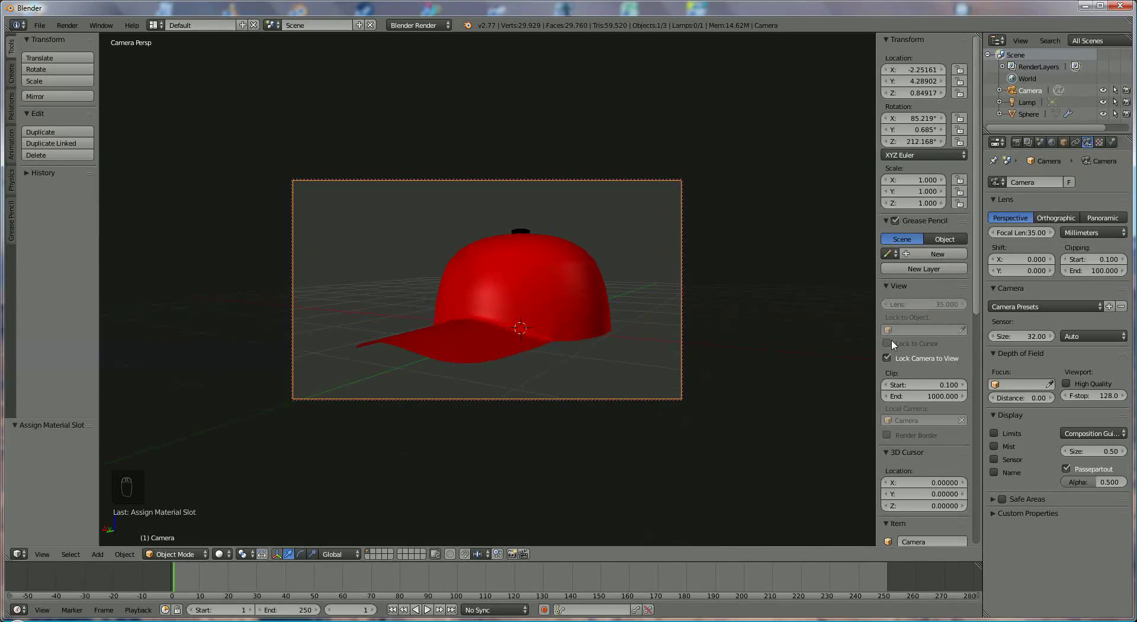
pyautogui.click(887, 359)
pyautogui.press('KP_0')
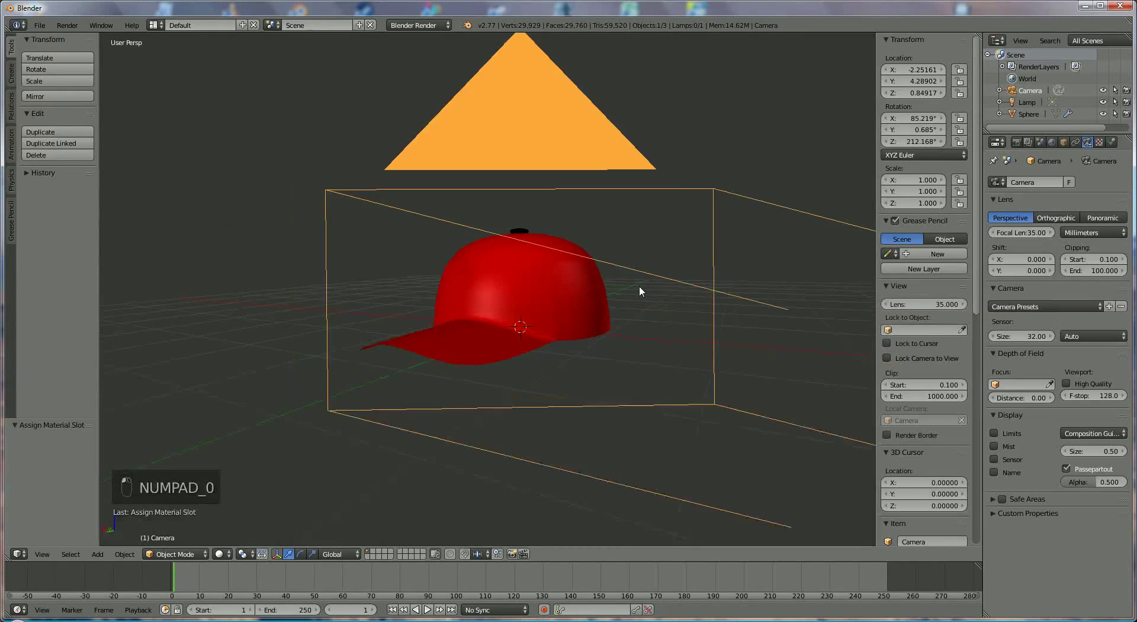
# Add a Solidify modifier to the cap and set its thickness to 0.03
pyautogui.moveTo(618, 356); pyautogui.dragTo(492, 288, button='middle')
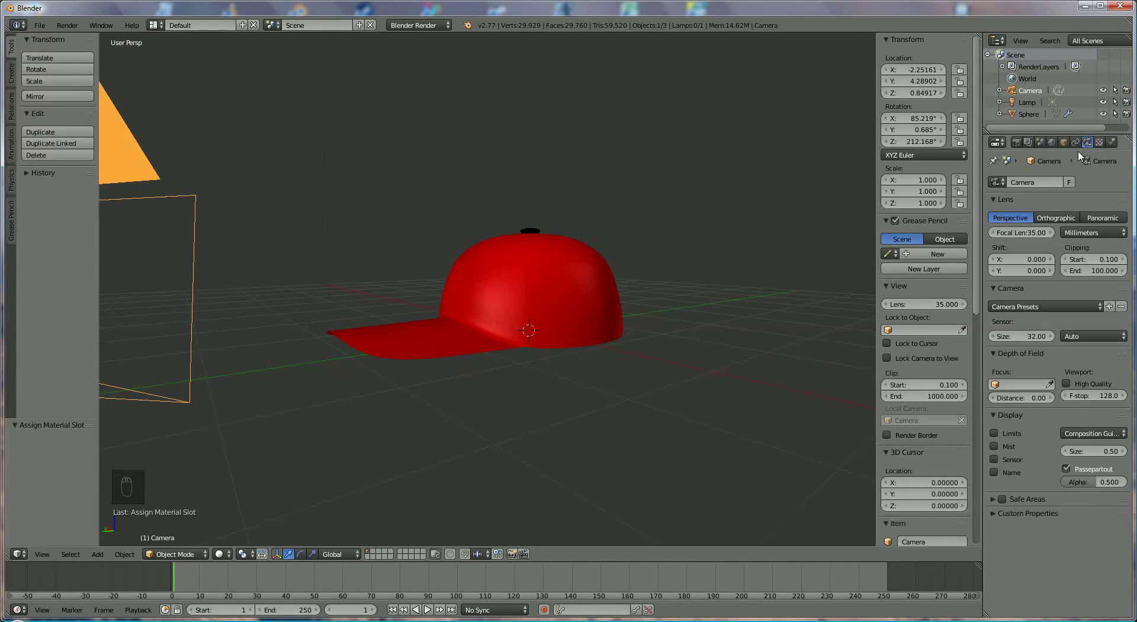
pyautogui.rightClick(583, 312)
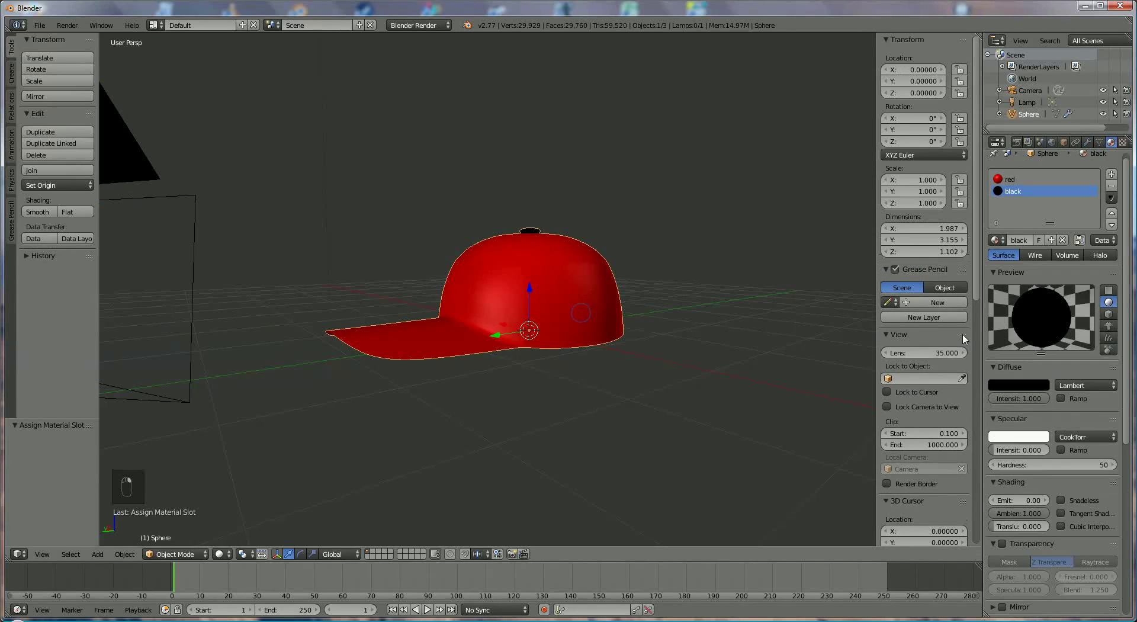
pyautogui.click(1088, 142)
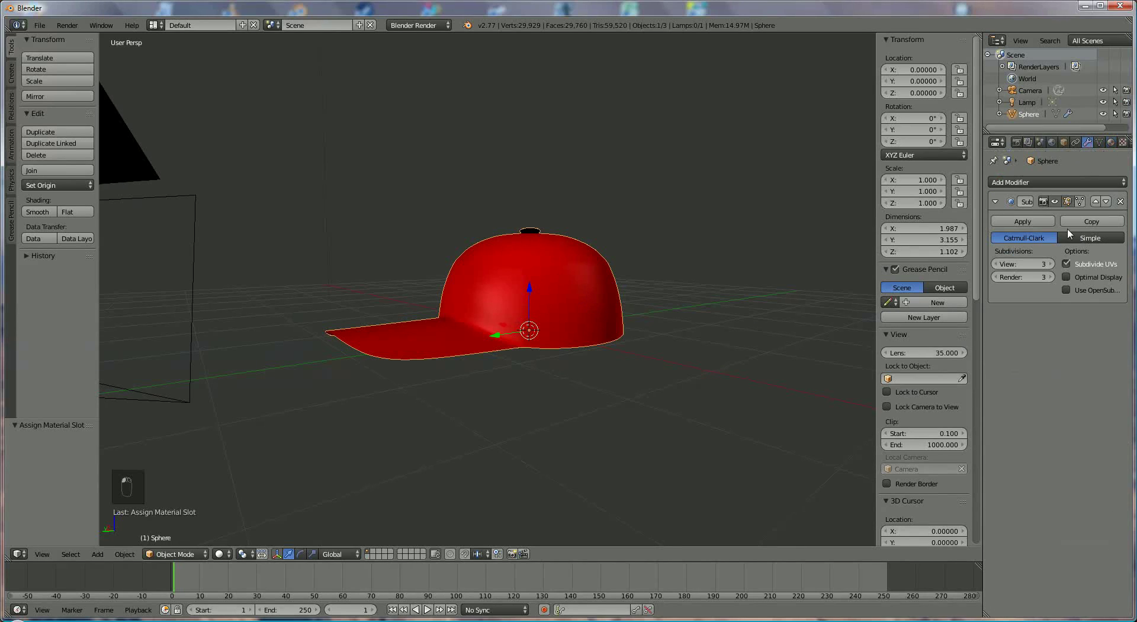
pyautogui.click(1032, 183)
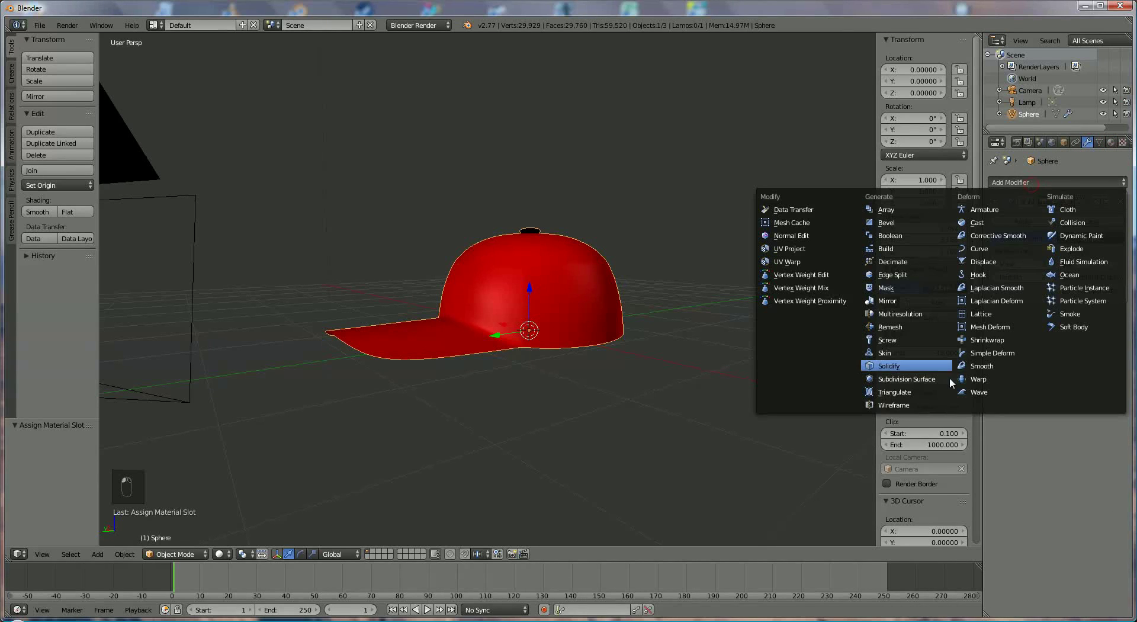
pyautogui.click(900, 365)
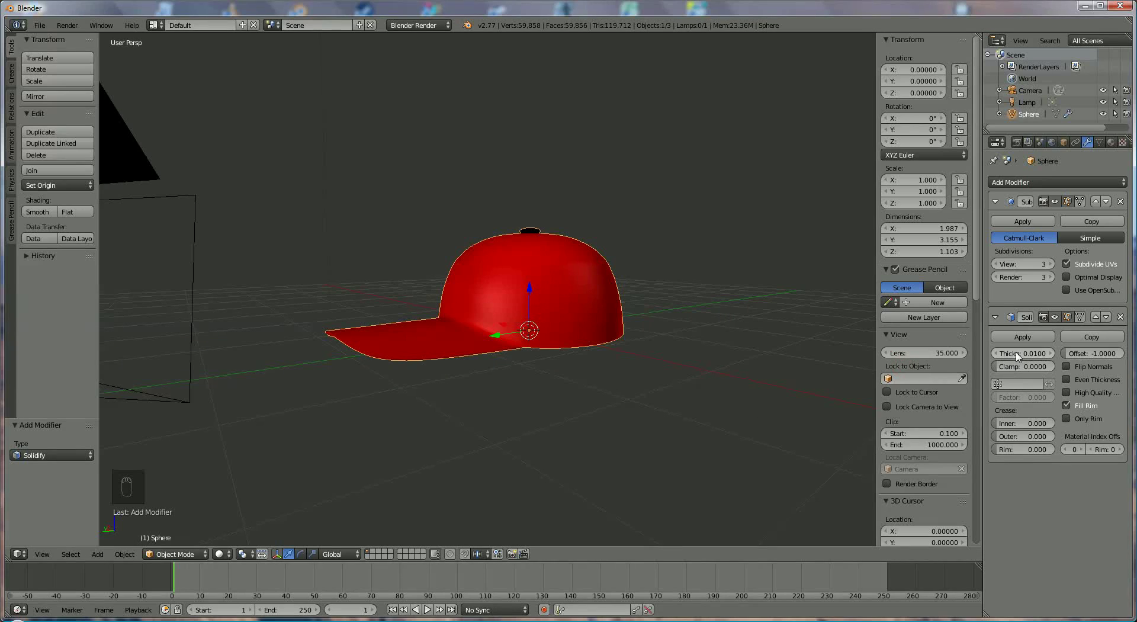
pyautogui.moveTo(1025, 353); pyautogui.dragTo(1054, 354)
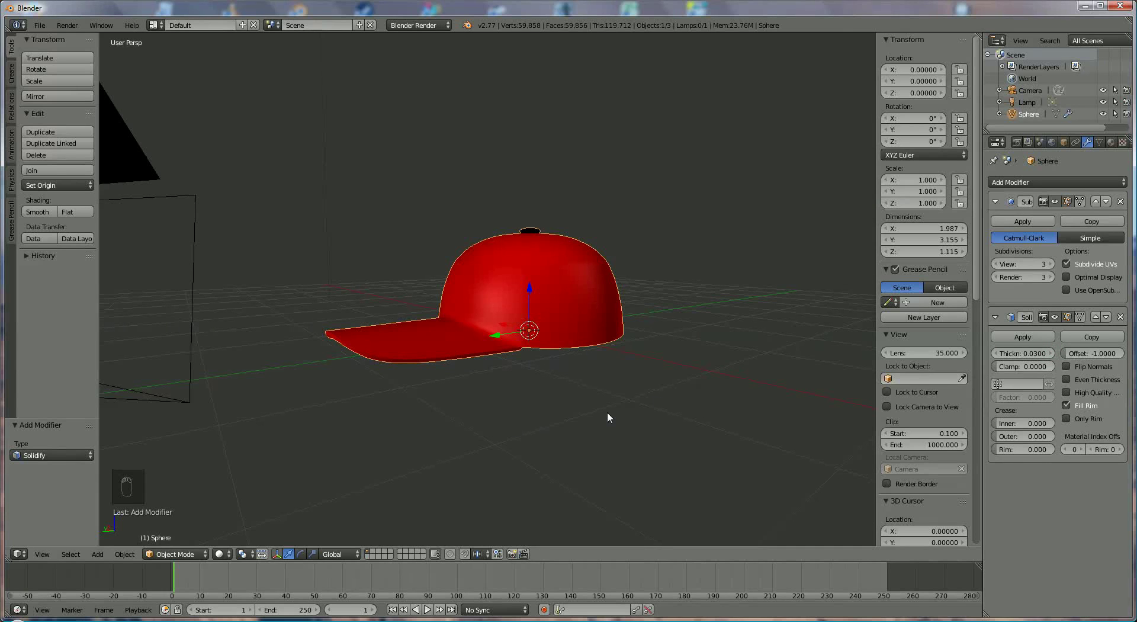
# Add a plane at the origin beneath the cap and scale it up to about 37 times as a large floor
pyautogui.moveTo(623, 367); pyautogui.dragTo(544, 379, button='middle')
pyautogui.scroll(-5, 589, 381)
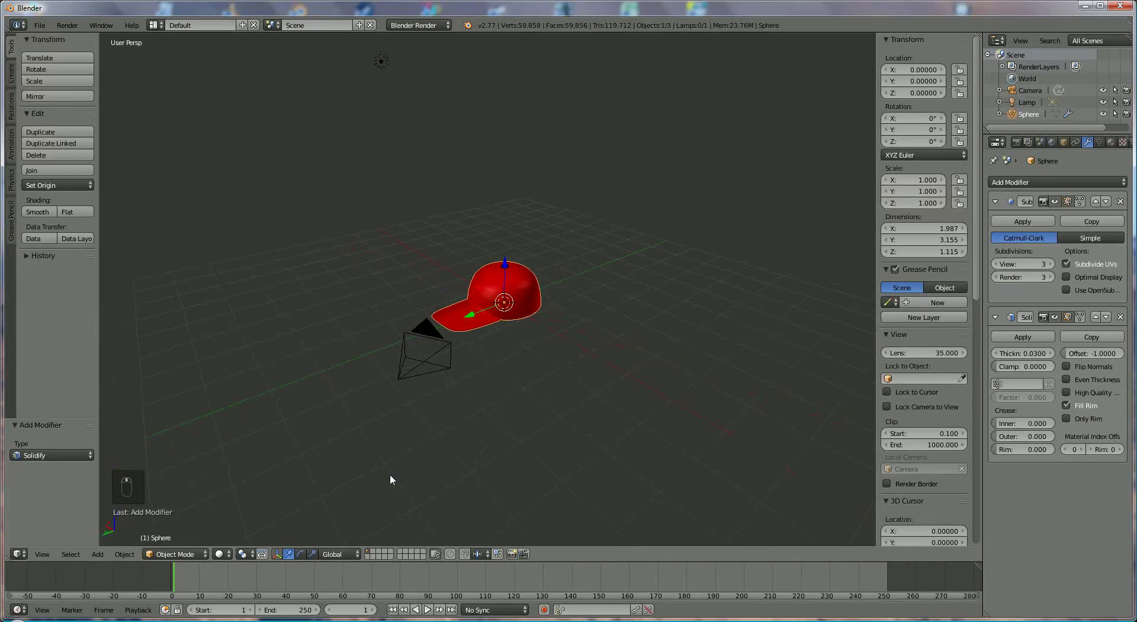
pyautogui.click(96, 555)
pyautogui.moveTo(116, 533)
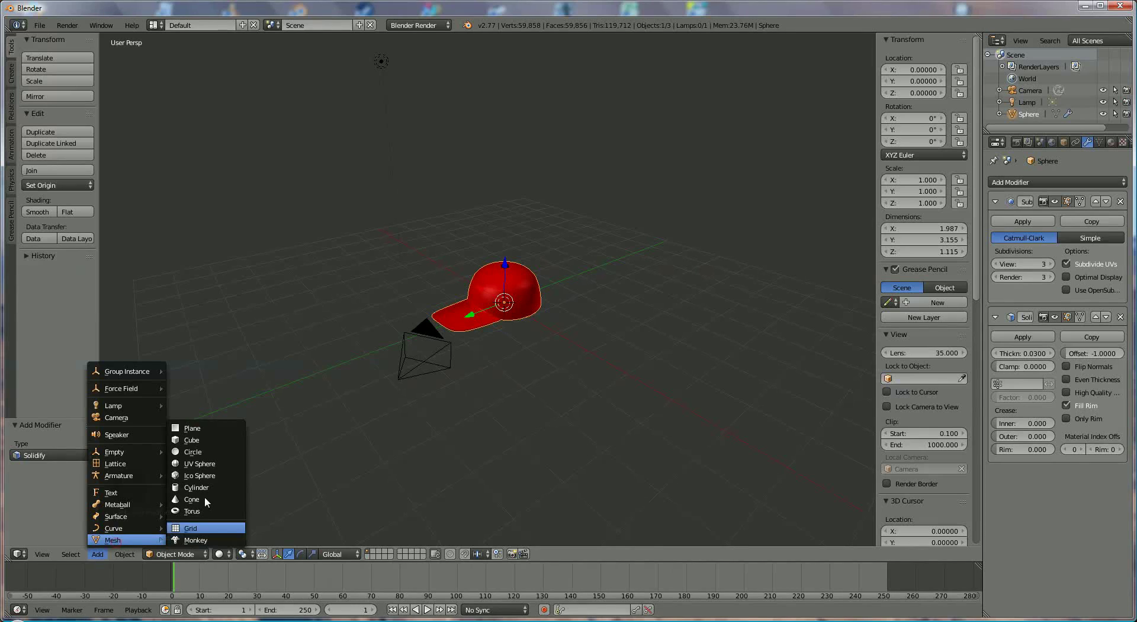
pyautogui.click(198, 429)
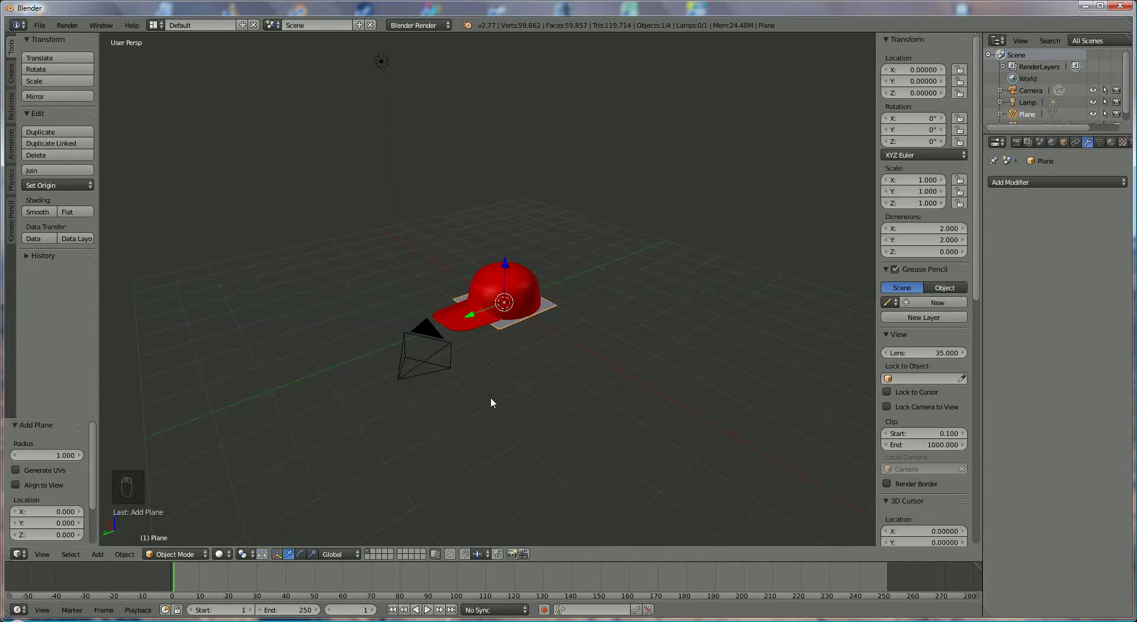
pyautogui.press('s')
pyautogui.click(770, 419)
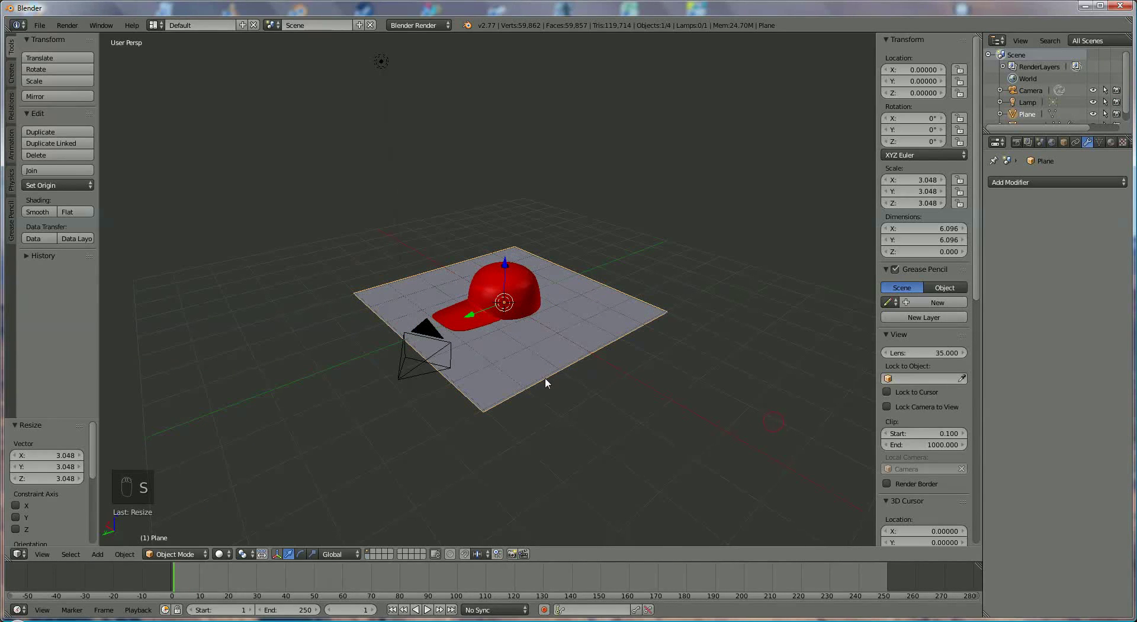
pyautogui.press('s')
pyautogui.click(862, 515)
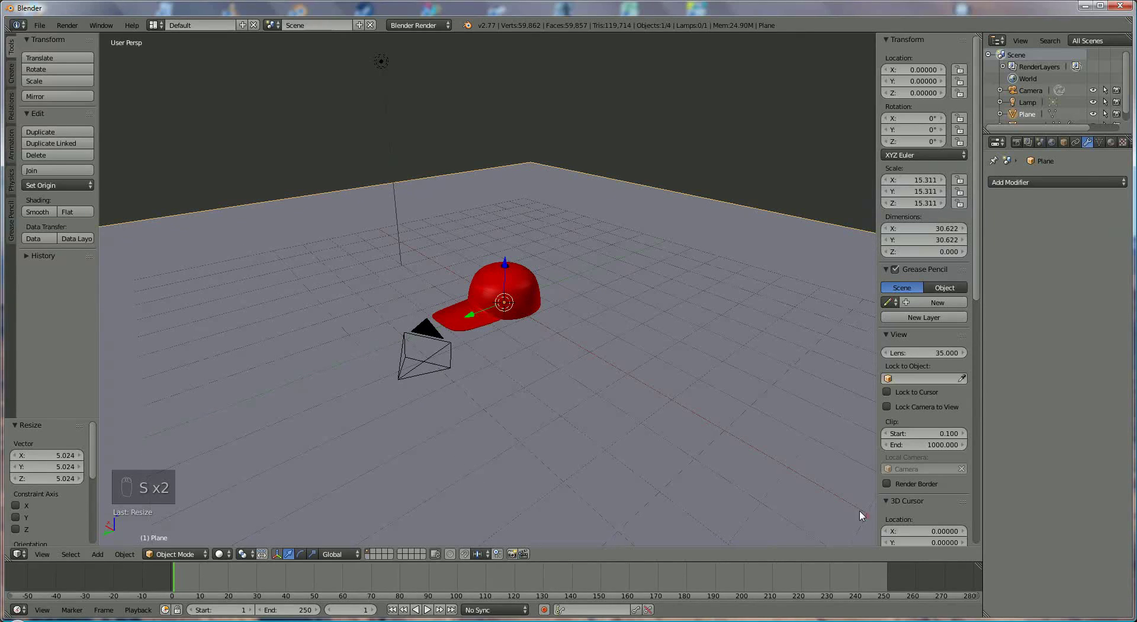
pyautogui.press('s')
pyautogui.click(666, 456)
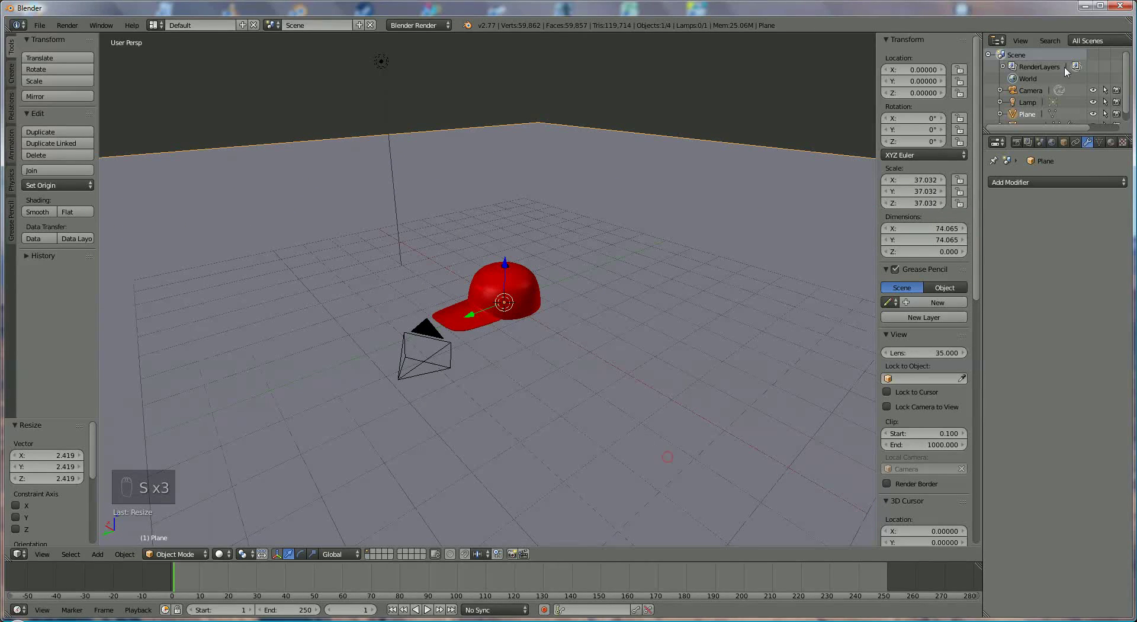
# Create a new material on the floor plane and name it green
pyautogui.click(1111, 142)
pyautogui.click(1038, 214)
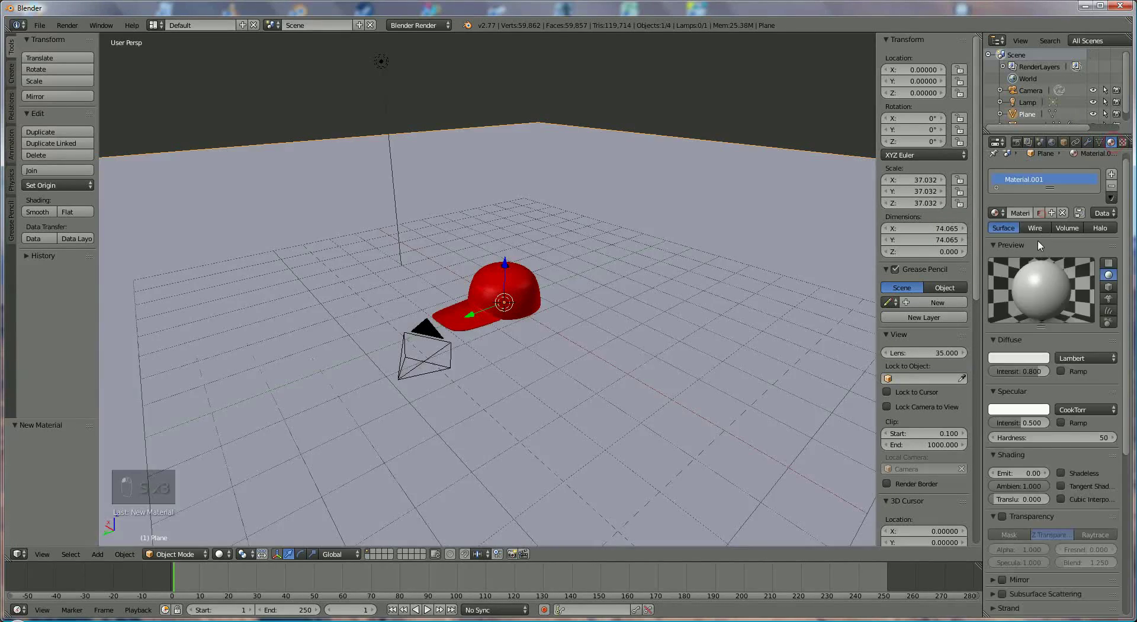
pyautogui.doubleClick(1030, 212)
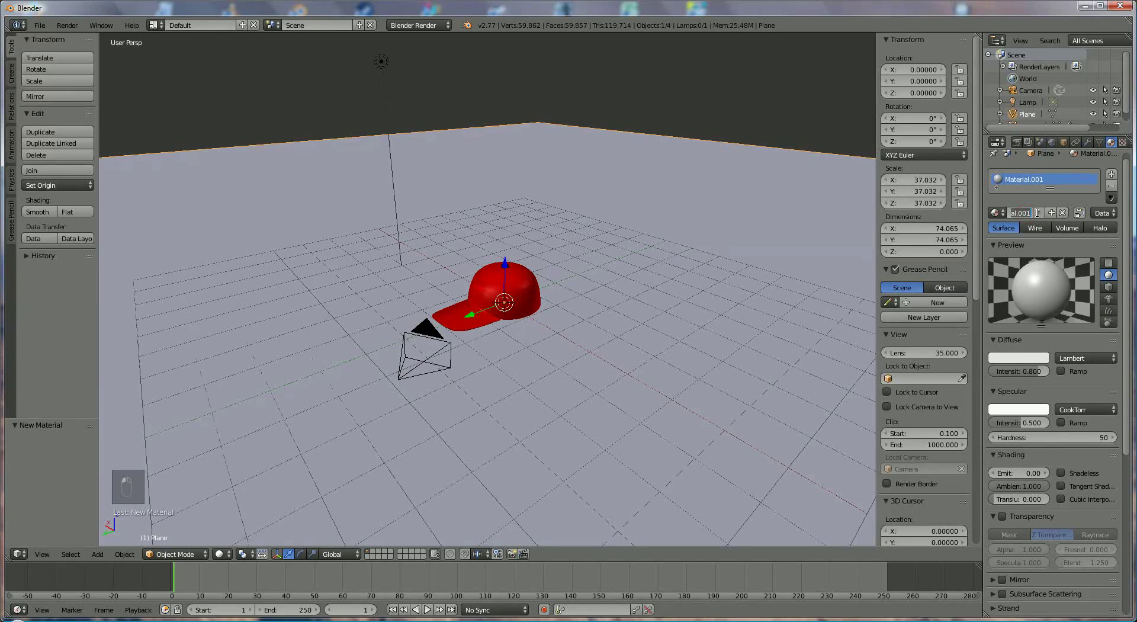
pyautogui.write('green')
pyautogui.press('Return')
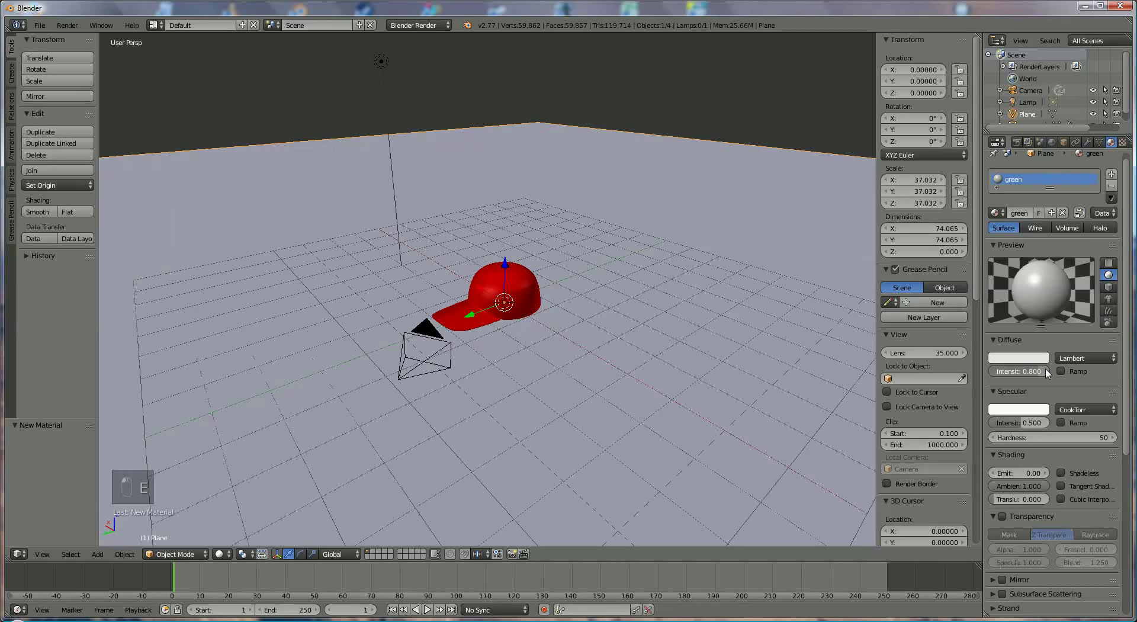
# Set the green material's diffuse intensity to 1, its specular intensity to 0 and its diffuse colour to light green
pyautogui.moveTo(1027, 370); pyautogui.dragTo(1053, 371)
pyautogui.moveTo(1024, 423); pyautogui.dragTo(1007, 423)
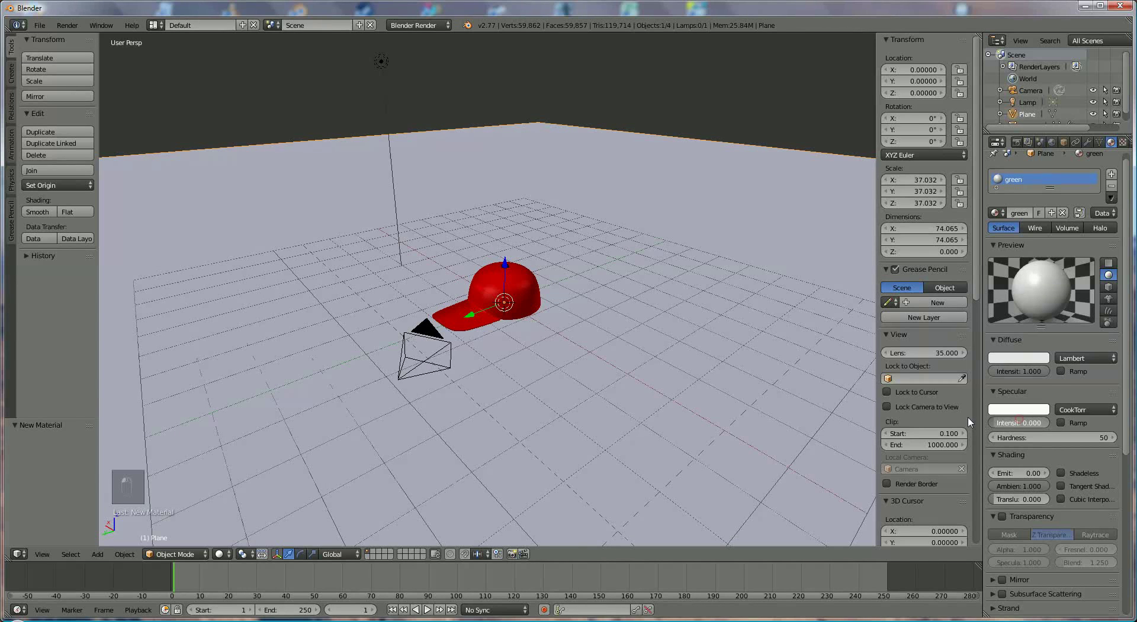
pyautogui.click(1026, 358)
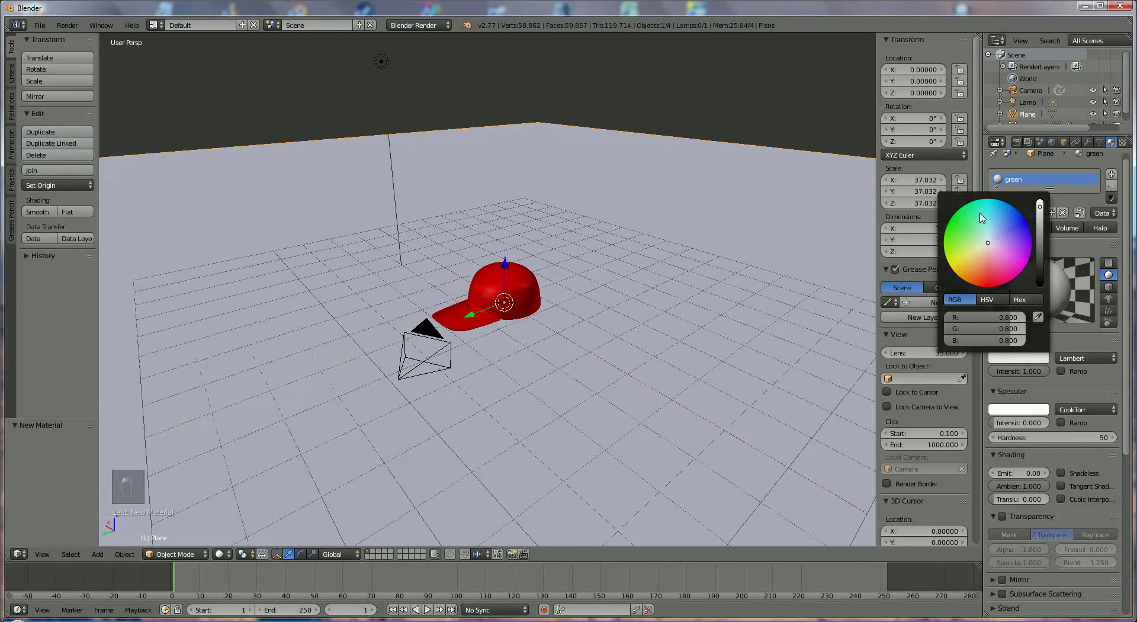
pyautogui.moveTo(980, 213); pyautogui.dragTo(977, 228)
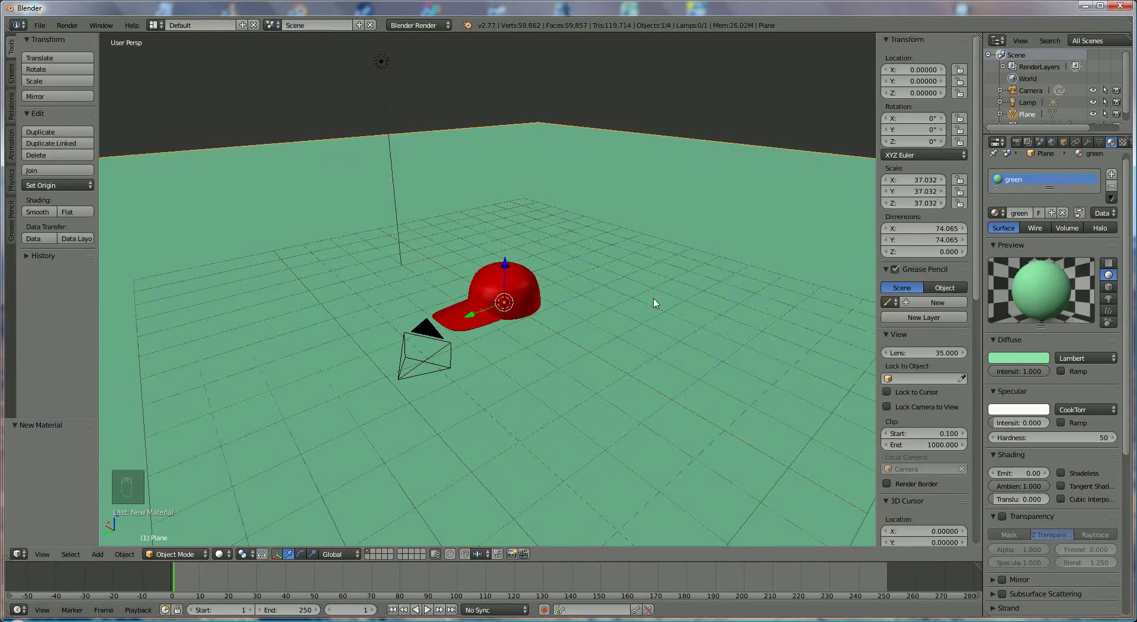
# Disable receiving and casting shadows for the green floor material
pyautogui.scroll(-9, 994, 572)
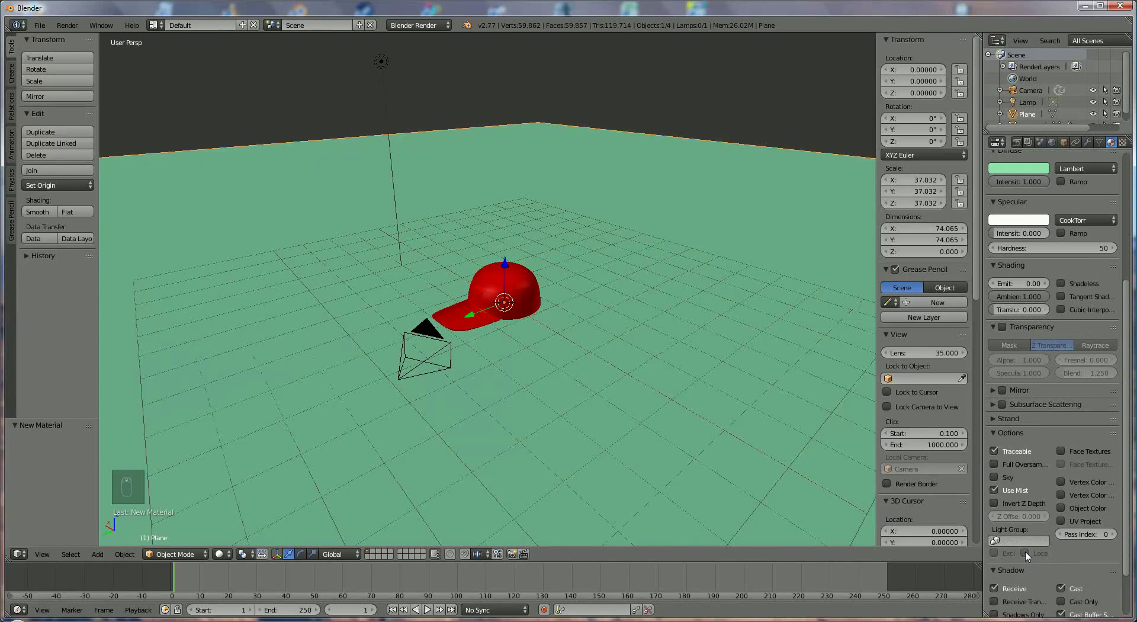
pyautogui.click(995, 564)
pyautogui.click(1061, 565)
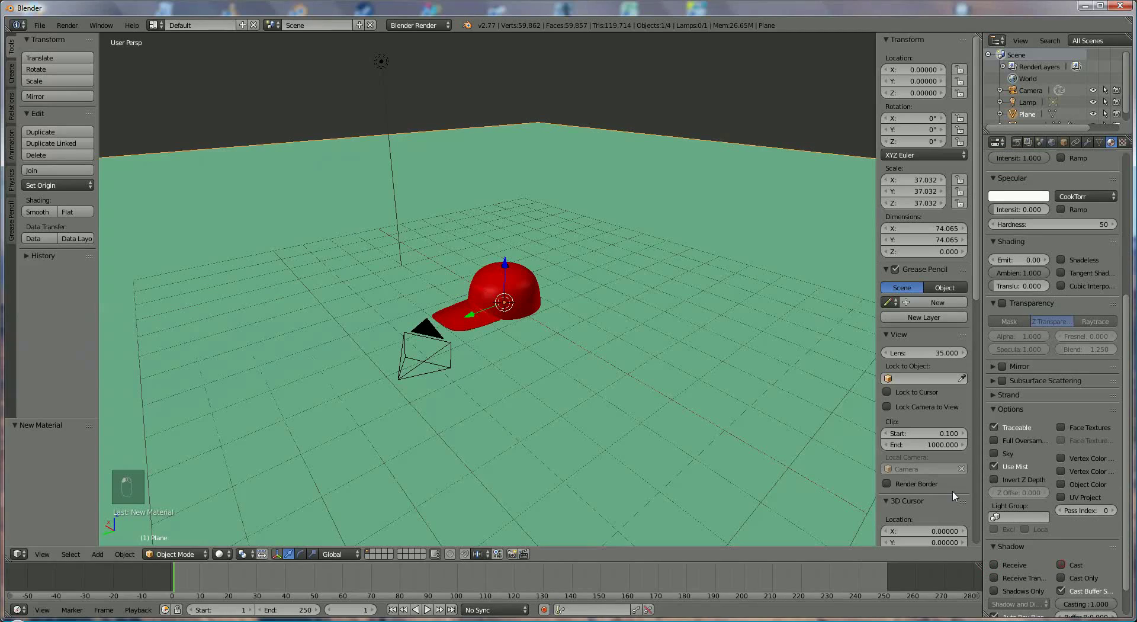
# Move the lamp down in front of the cap, to about X -1.44, Y 2.24, Z 0.83
pyautogui.scroll(-2, 564, 331)
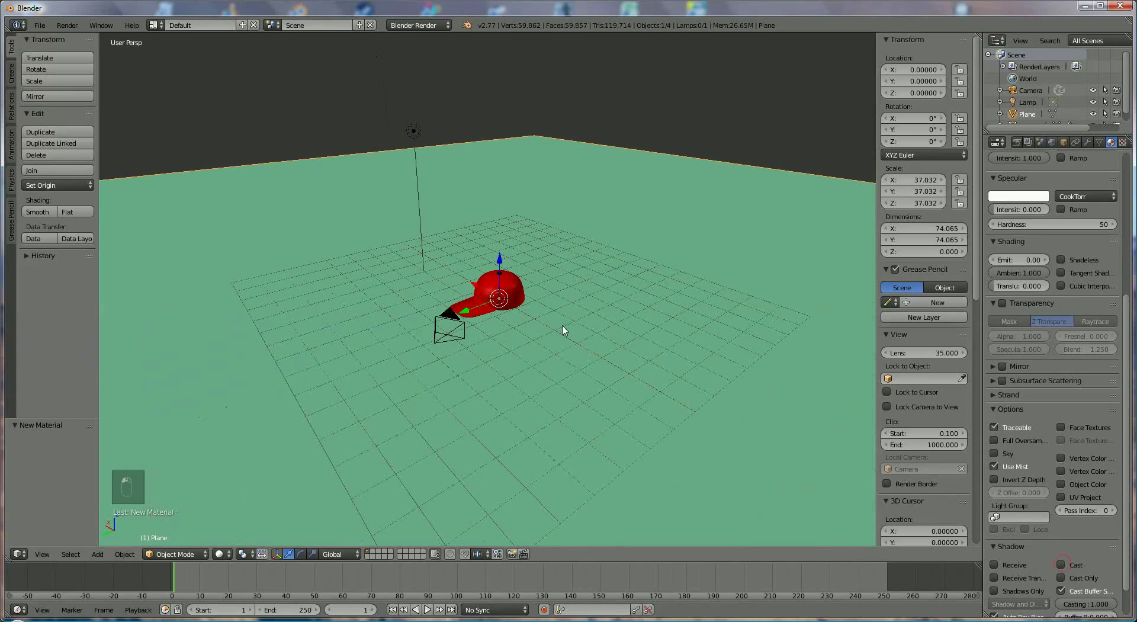
pyautogui.rightClick(413, 132)
pyautogui.moveTo(479, 215); pyautogui.dragTo(385, 99, button='middle')
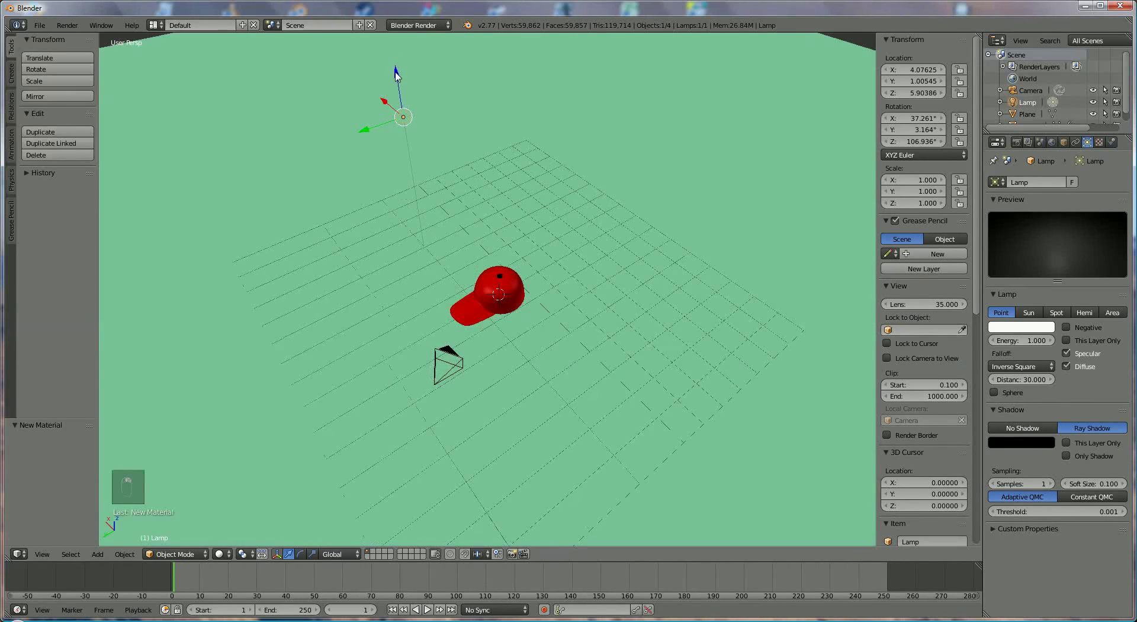
pyautogui.moveTo(396, 74); pyautogui.dragTo(498, 305)
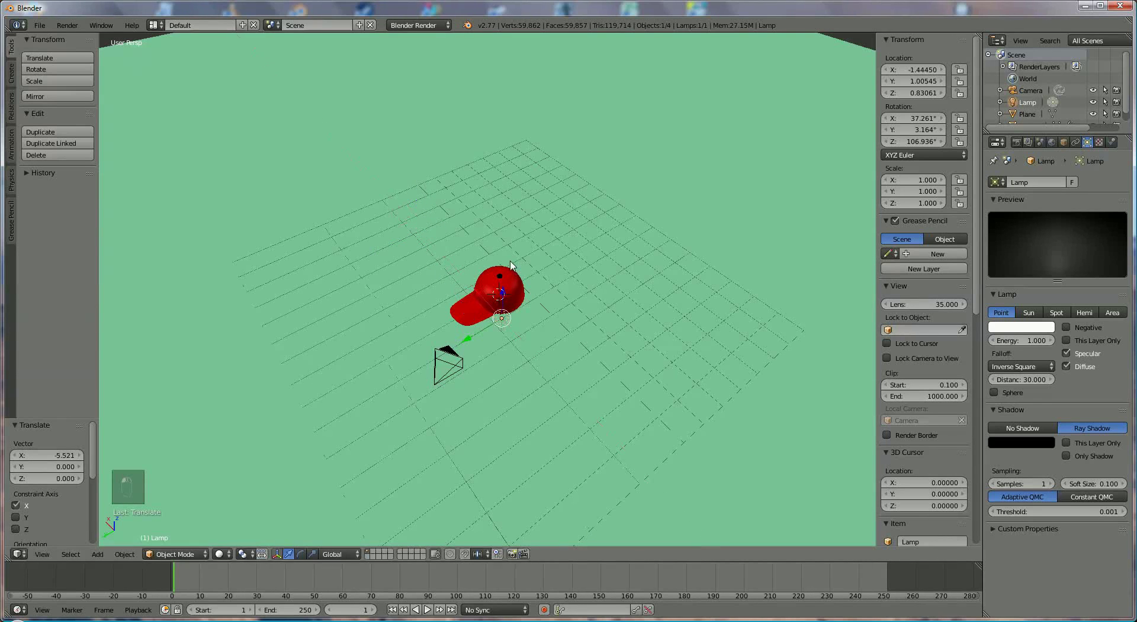
pyautogui.moveTo(511, 264); pyautogui.dragTo(501, 211, button='middle')
pyautogui.moveTo(461, 297); pyautogui.dragTo(430, 312)
# Duplicate the lamp and place the copy above and beside the cap at about X -1.79, Y -0.66, Z 2.49
pyautogui.hotkey('shift', 'd')
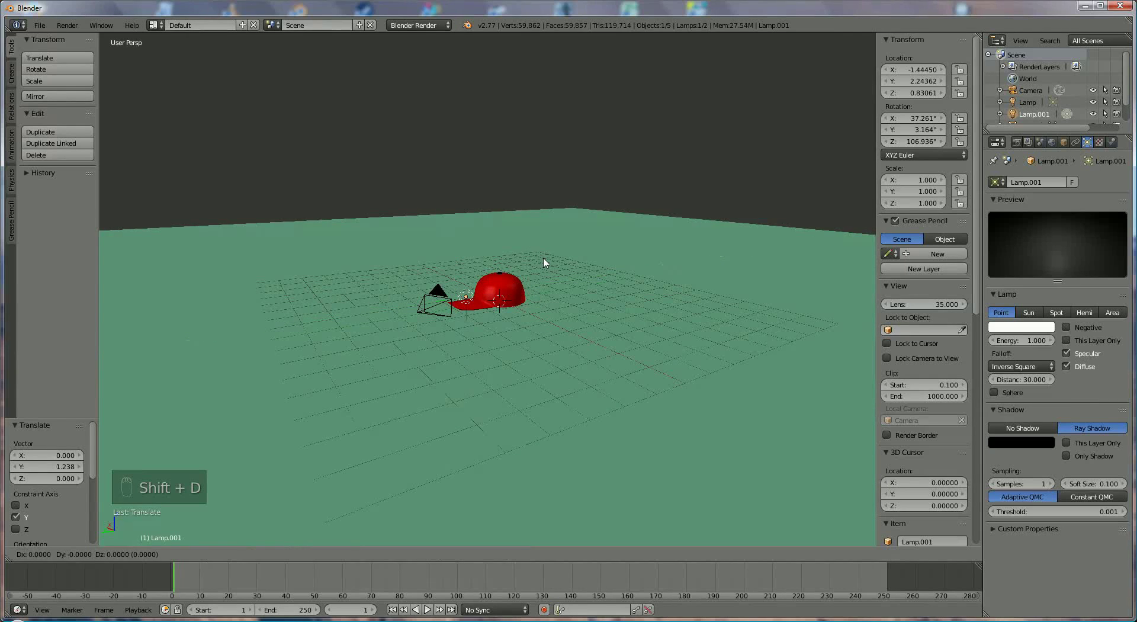
pyautogui.click(614, 210)
pyautogui.moveTo(613, 210); pyautogui.dragTo(543, 352, button='middle')
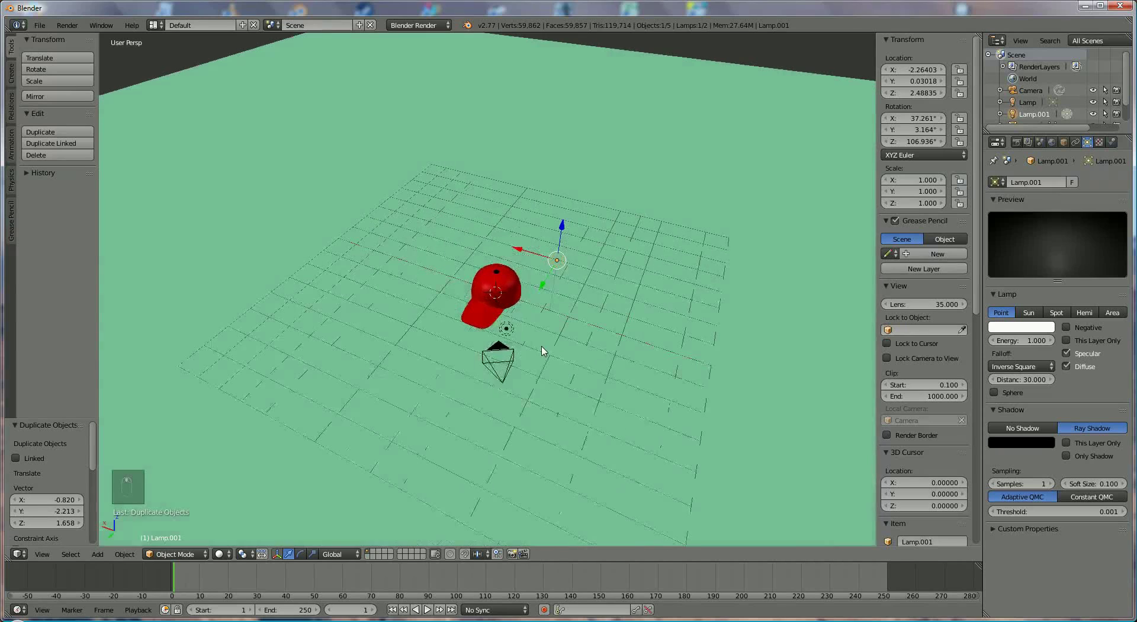
pyautogui.moveTo(521, 255); pyautogui.dragTo(518, 233)
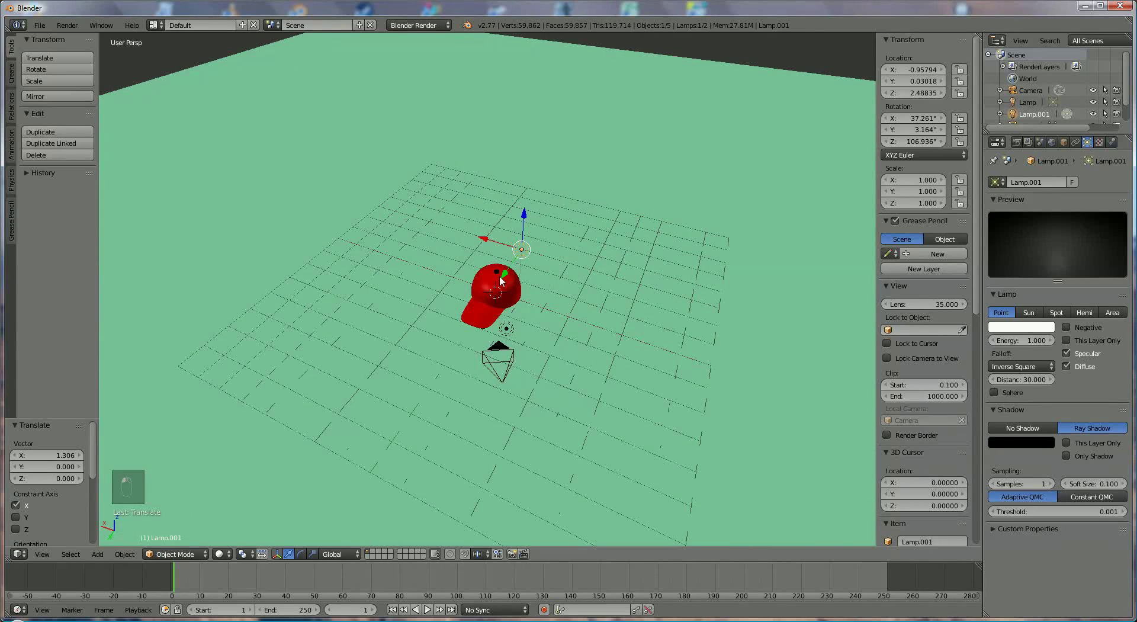
pyautogui.moveTo(499, 275); pyautogui.dragTo(513, 236)
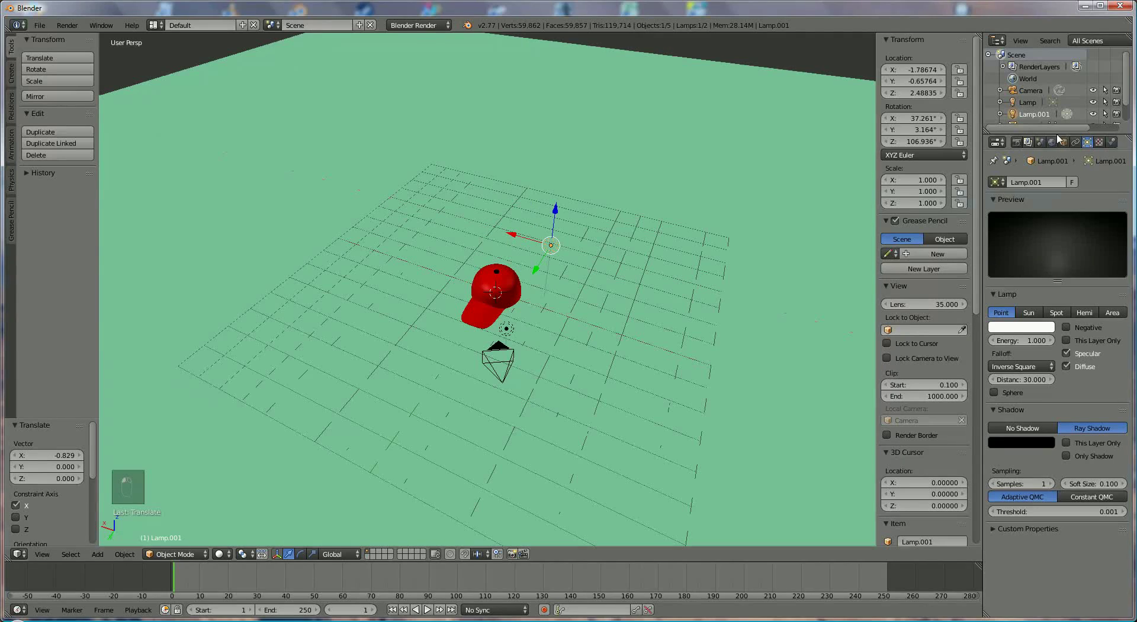
# Set the render output file format to JPEG
pyautogui.click(1017, 142)
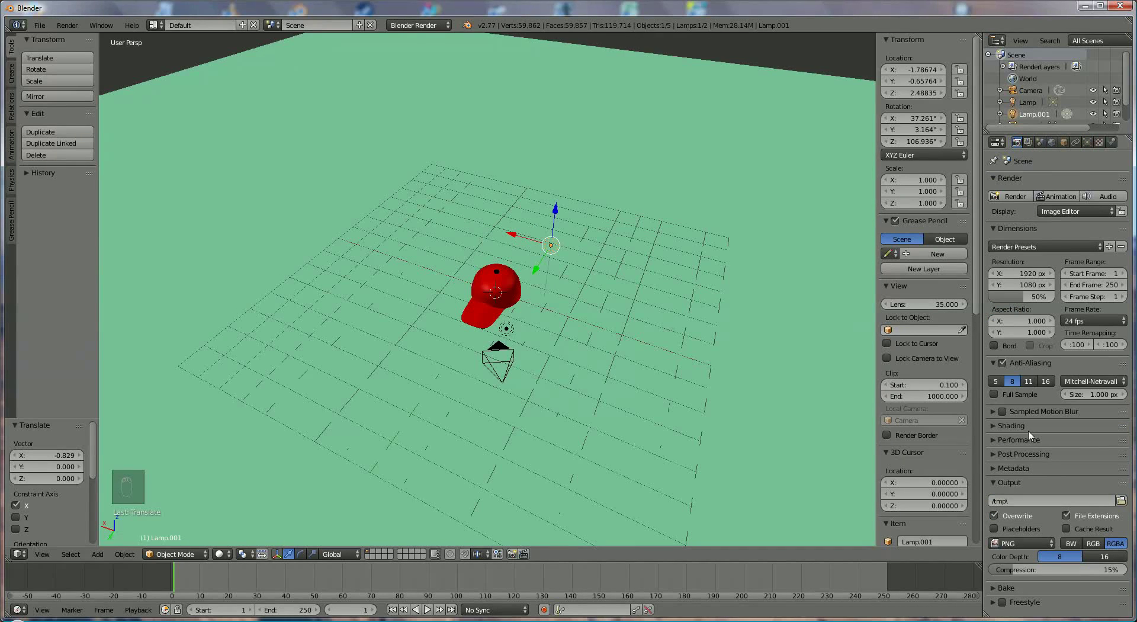
pyautogui.click(994, 541)
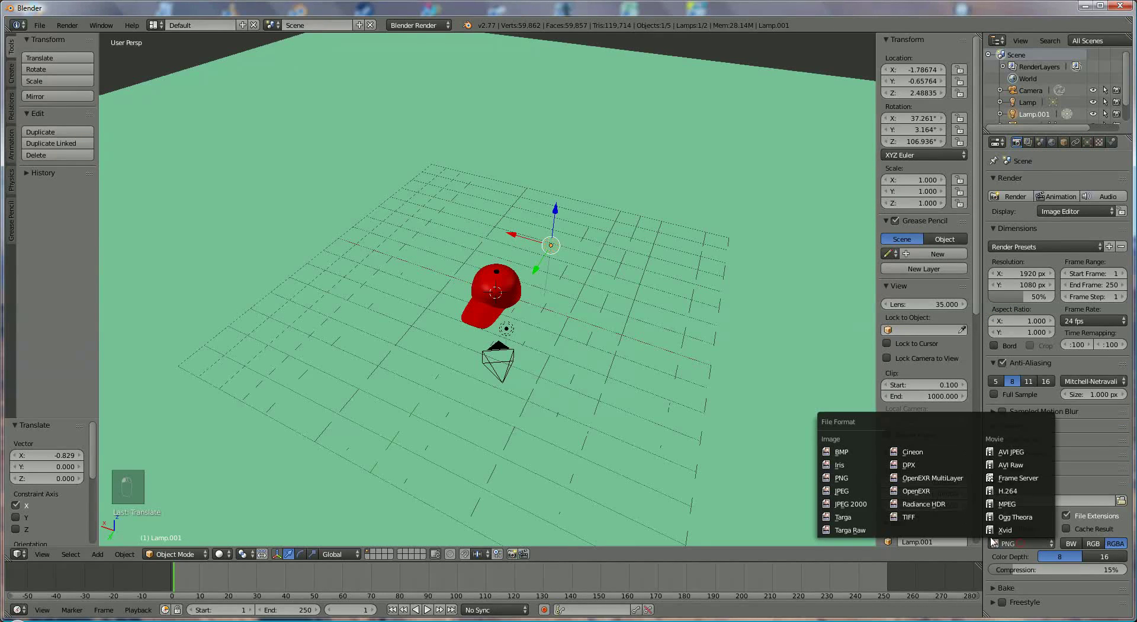
pyautogui.click(851, 492)
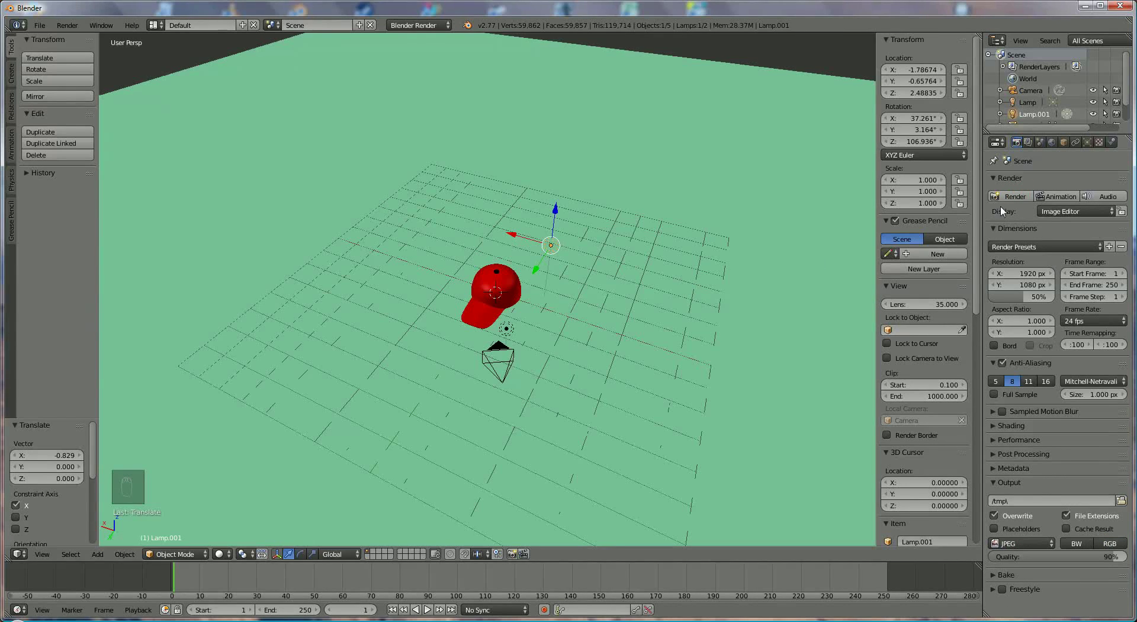
# Render the scene to check the lighting, and return to the 3D view
pyautogui.press('F12')
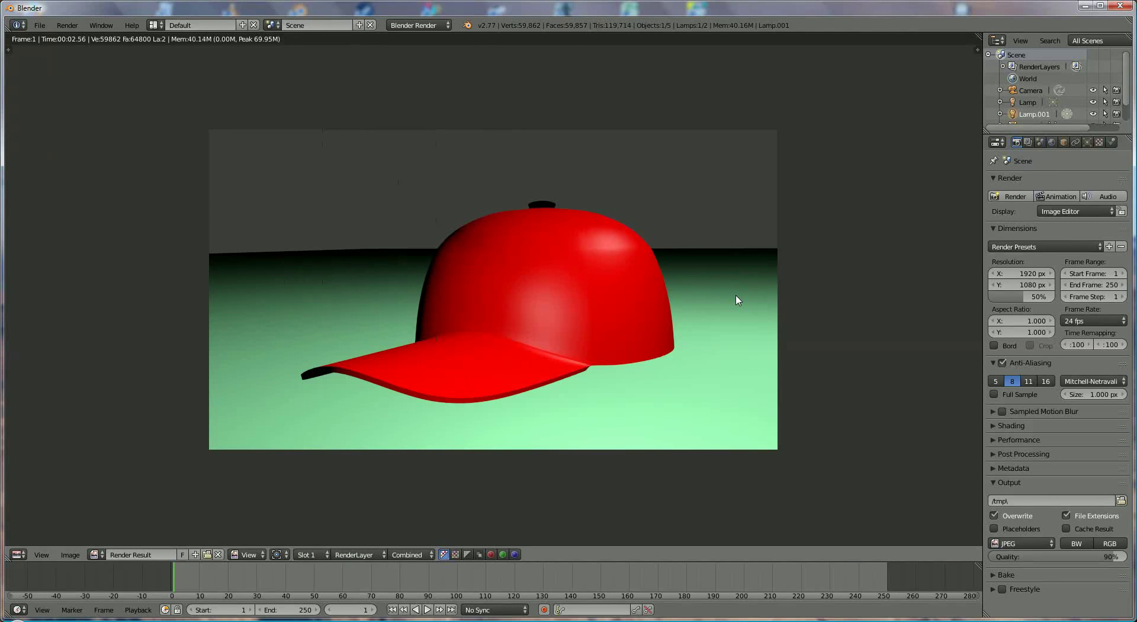
pyautogui.click(16, 555)
pyautogui.click(26, 544)
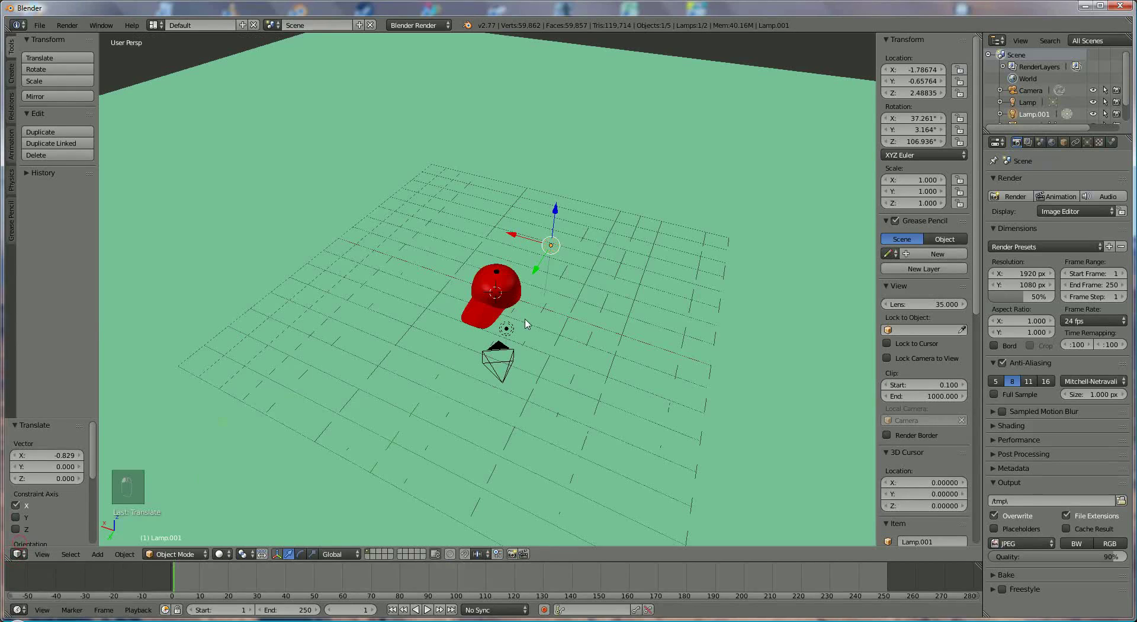
# Duplicate the lamp in front of the cap and place the copy at about X 1.53, Y 1.52, Z 2.93
pyautogui.rightClick(510, 333)
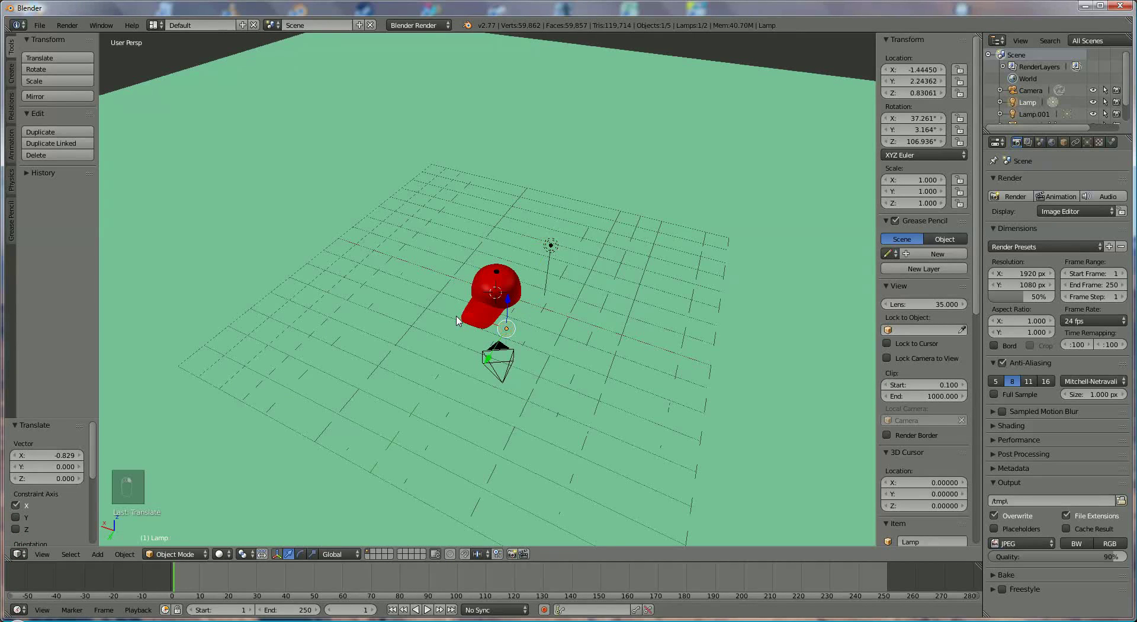
pyautogui.hotkey('shift', 'd')
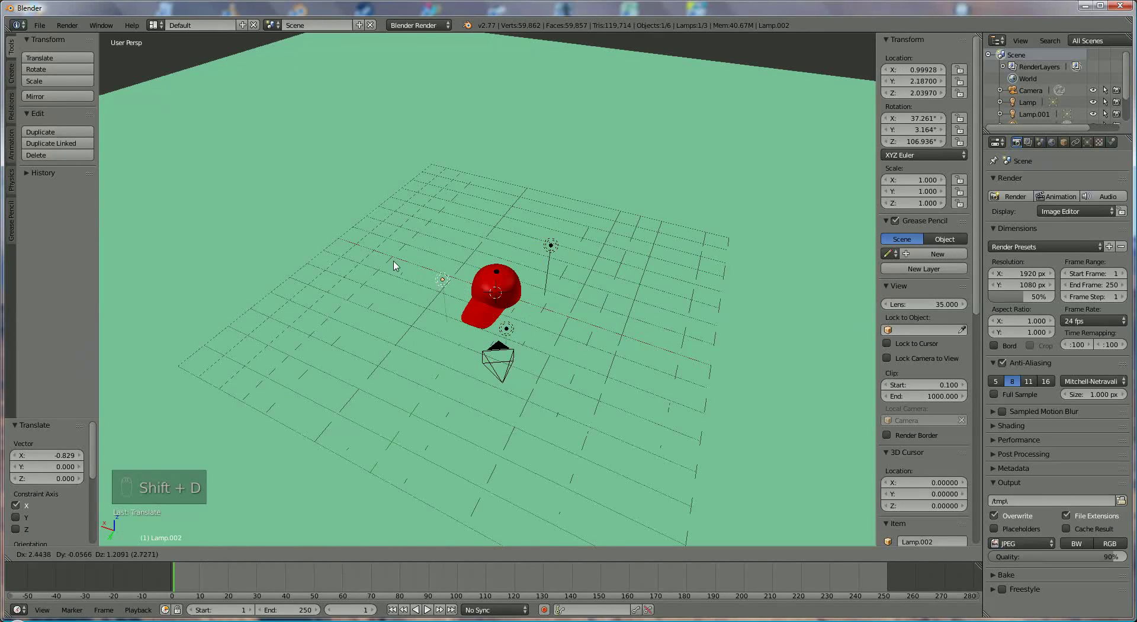
pyautogui.click(389, 237)
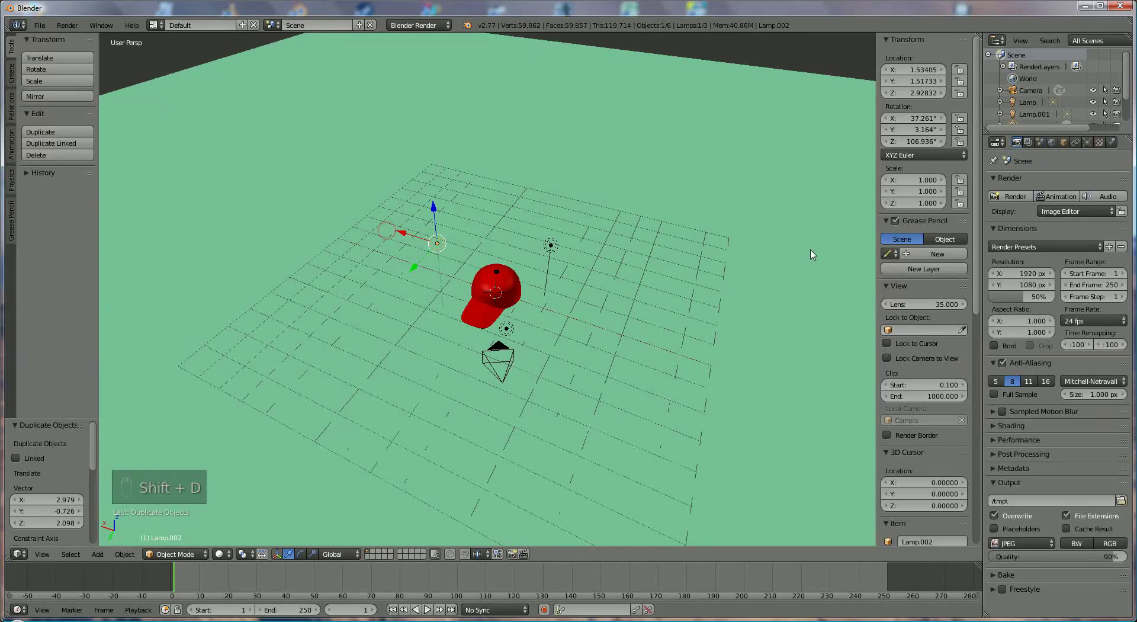
# Select the green floor plane and shift it to about Y -20.55 and Z -0.21
pyautogui.rightClick(727, 306)
pyautogui.moveTo(727, 305); pyautogui.dragTo(693, 317, button='middle')
pyautogui.scroll(-3, 693, 317)
pyautogui.moveTo(726, 284); pyautogui.dragTo(622, 421, button='middle')
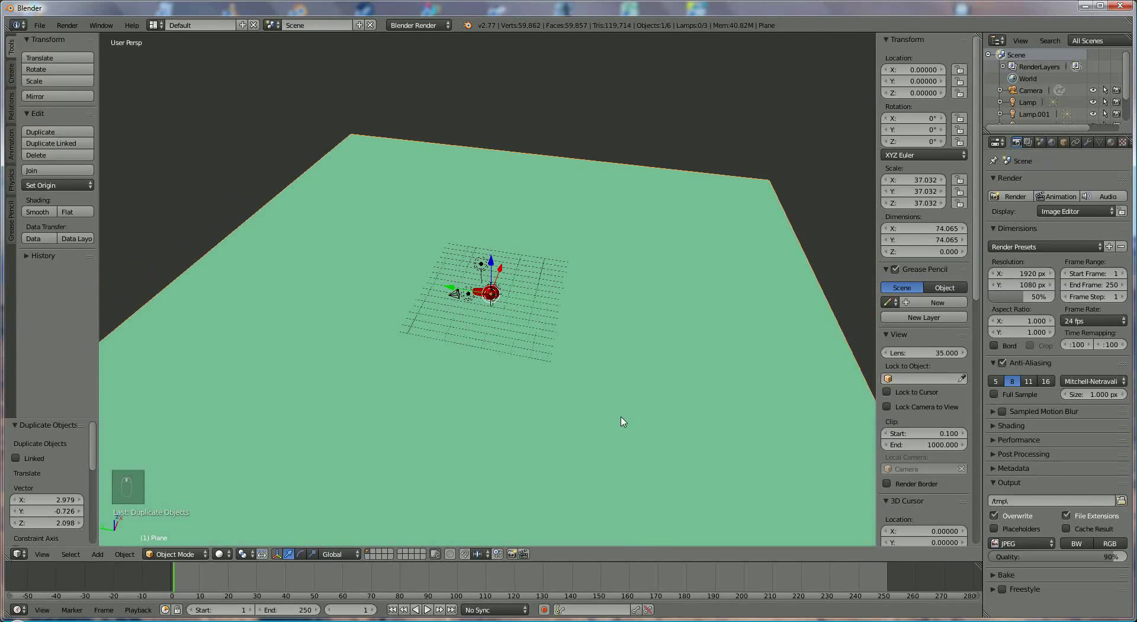
pyautogui.moveTo(455, 291); pyautogui.dragTo(672, 359)
pyautogui.moveTo(692, 301); pyautogui.dragTo(681, 172)
# Render the scene to check the shifted floor, and return to the 3D view
pyautogui.press('F12')
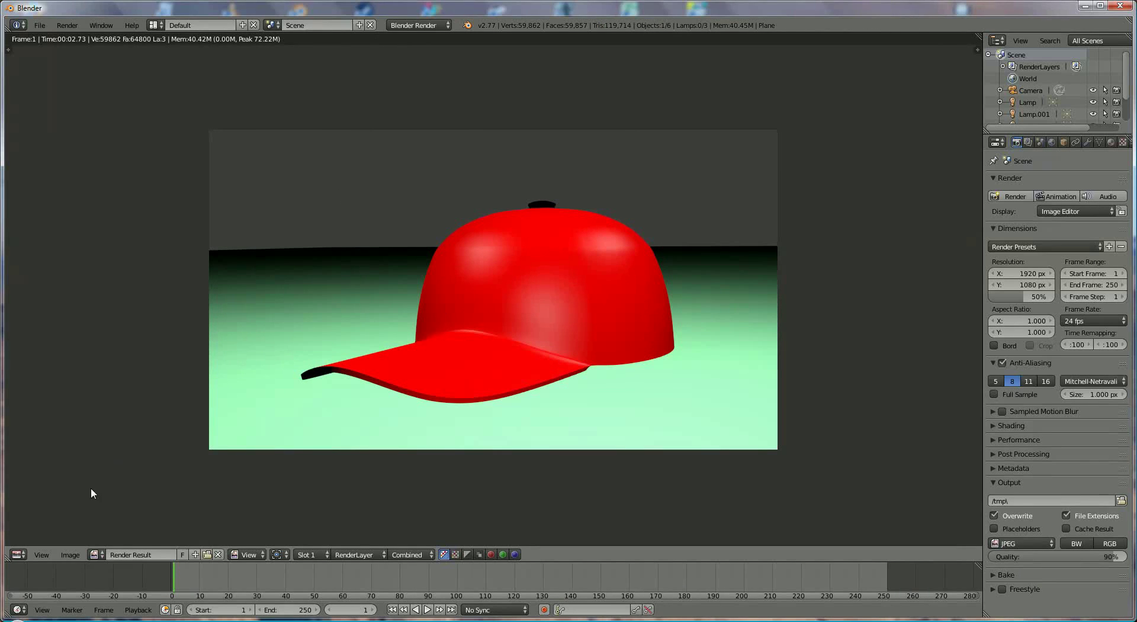
pyautogui.click(18, 555)
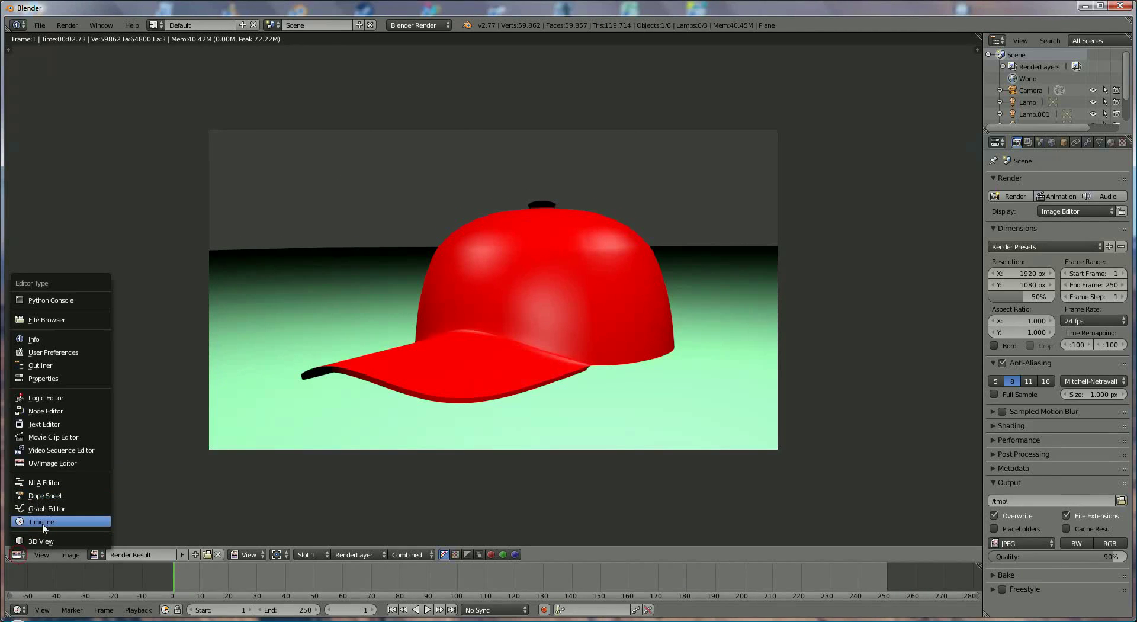
pyautogui.click(32, 541)
# Move the floor plane about 26.98 units along the X axis
pyautogui.press('g')
pyautogui.press('x')
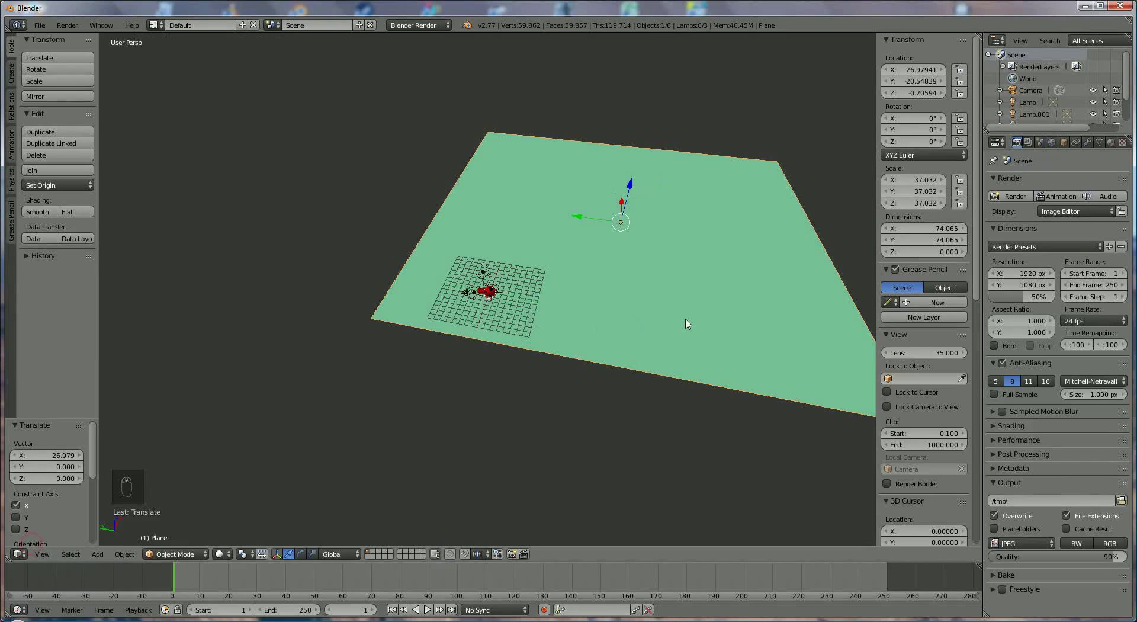
pyautogui.click(644, 284)
# Rotate the floor plane by -10° about the global X axis
pyautogui.moveTo(644, 284); pyautogui.dragTo(657, 281, button='middle')
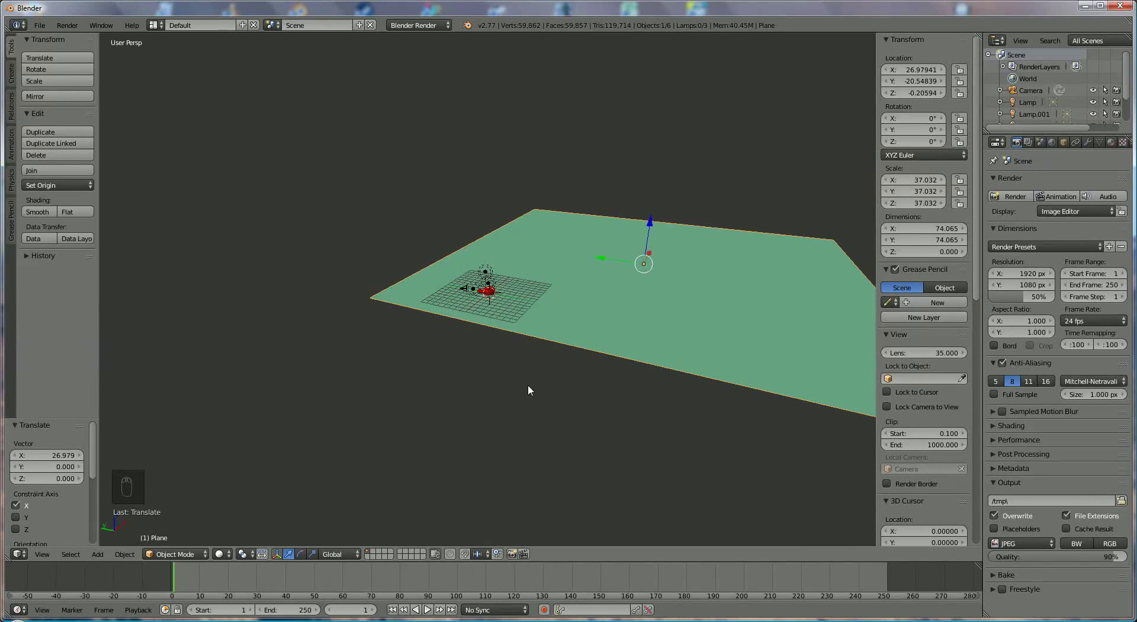
pyautogui.press('r')
pyautogui.write('x')
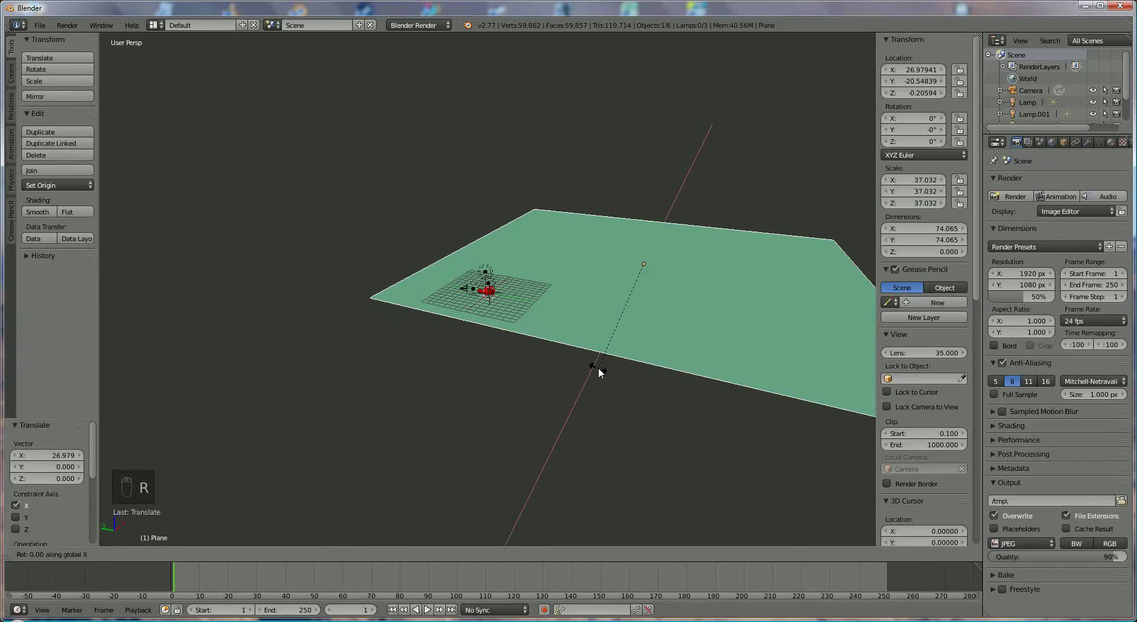
pyautogui.write('10')
pyautogui.press('-')
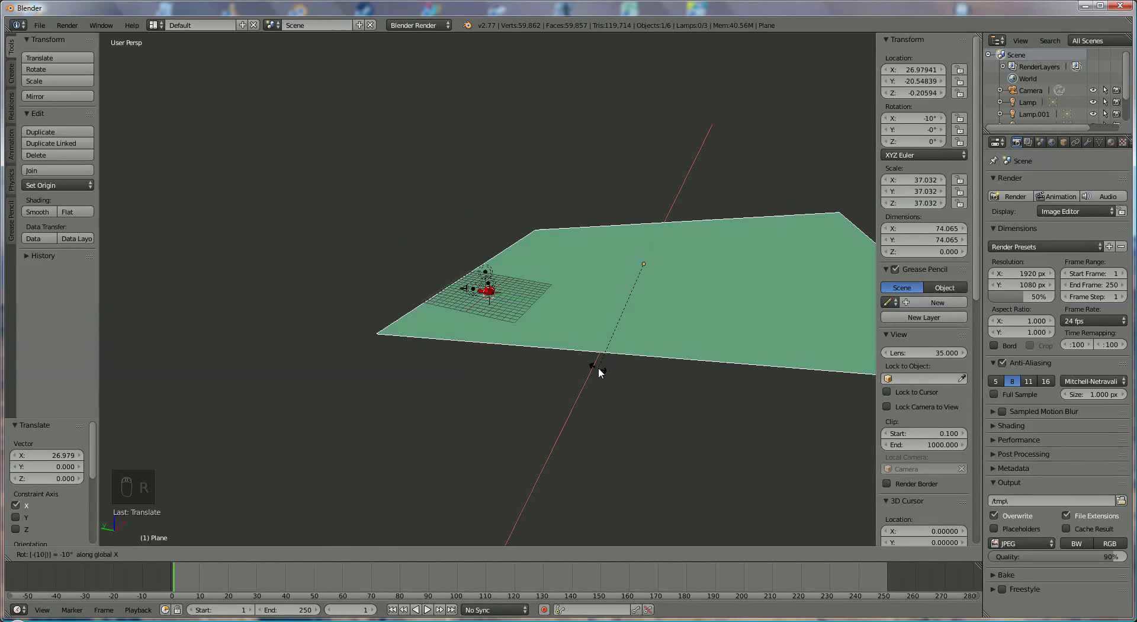
pyautogui.press('Return')
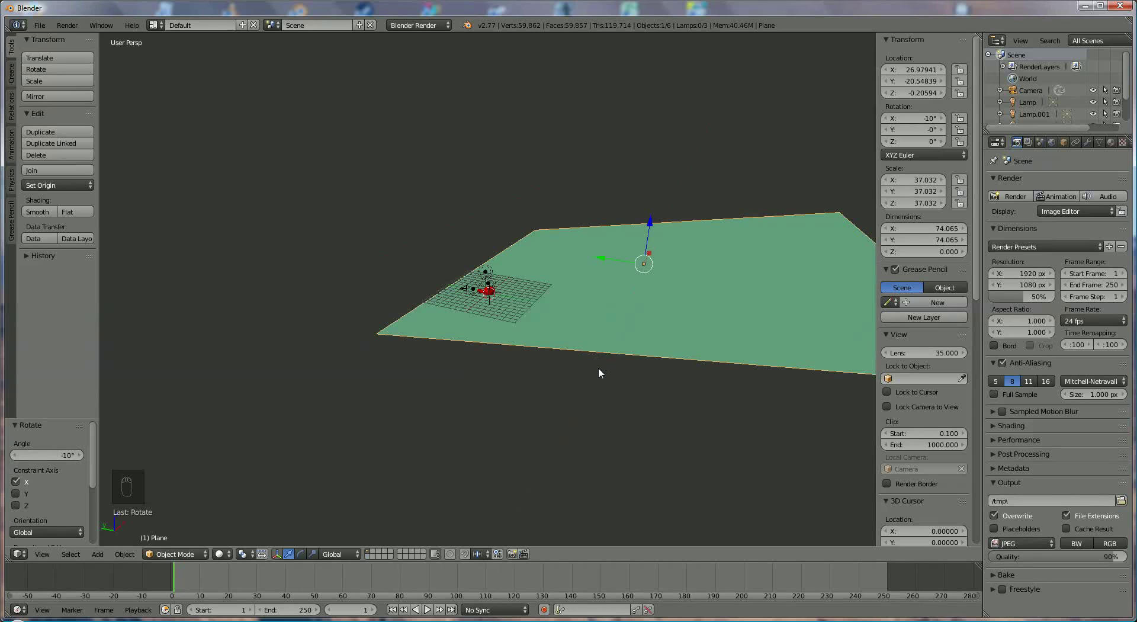
# Render the scene to check the tilted floor behind the cap, and return to the 3D view
pyautogui.click(1012, 196)
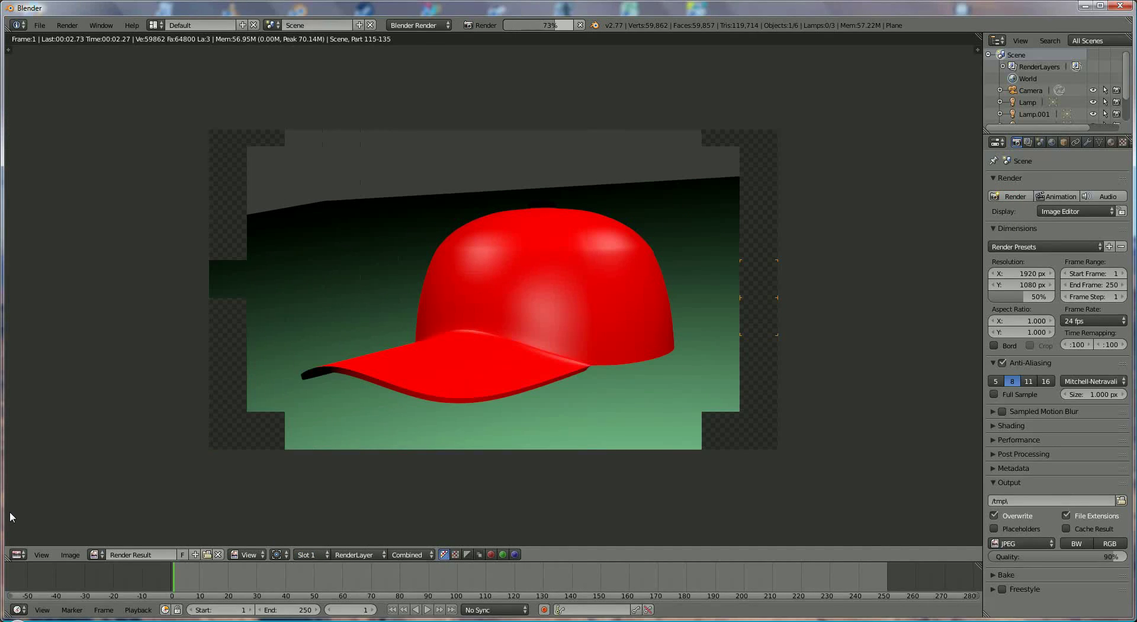
pyautogui.click(18, 555)
pyautogui.click(36, 540)
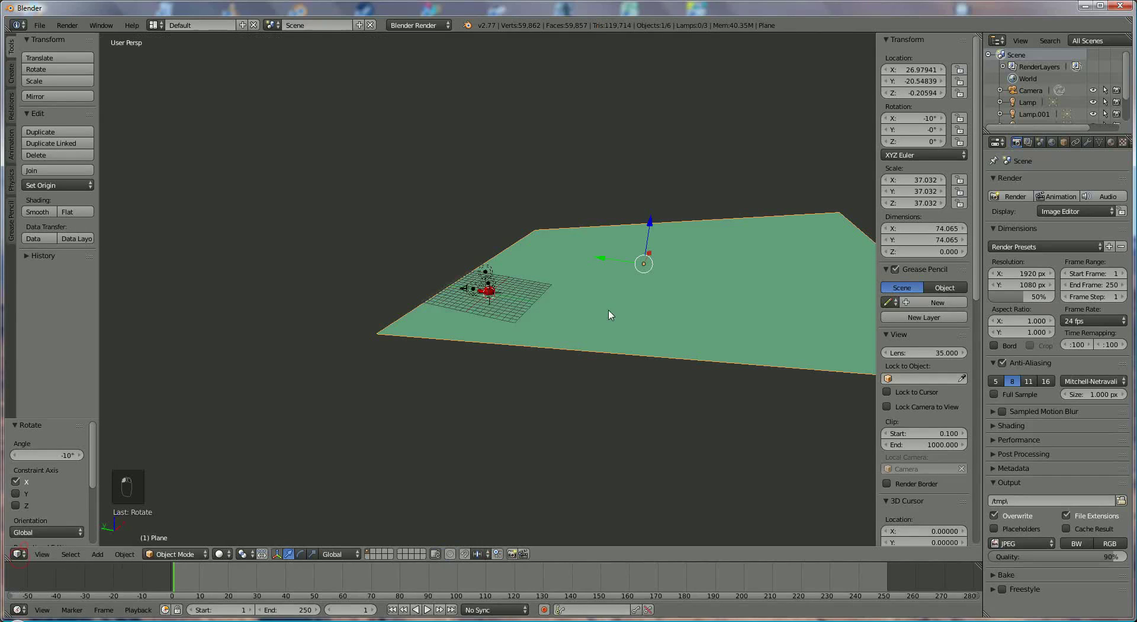
# Rotate the floor plane a further -10° about the global X axis, to an X rotation of -20°
pyautogui.press('r')
pyautogui.press('x')
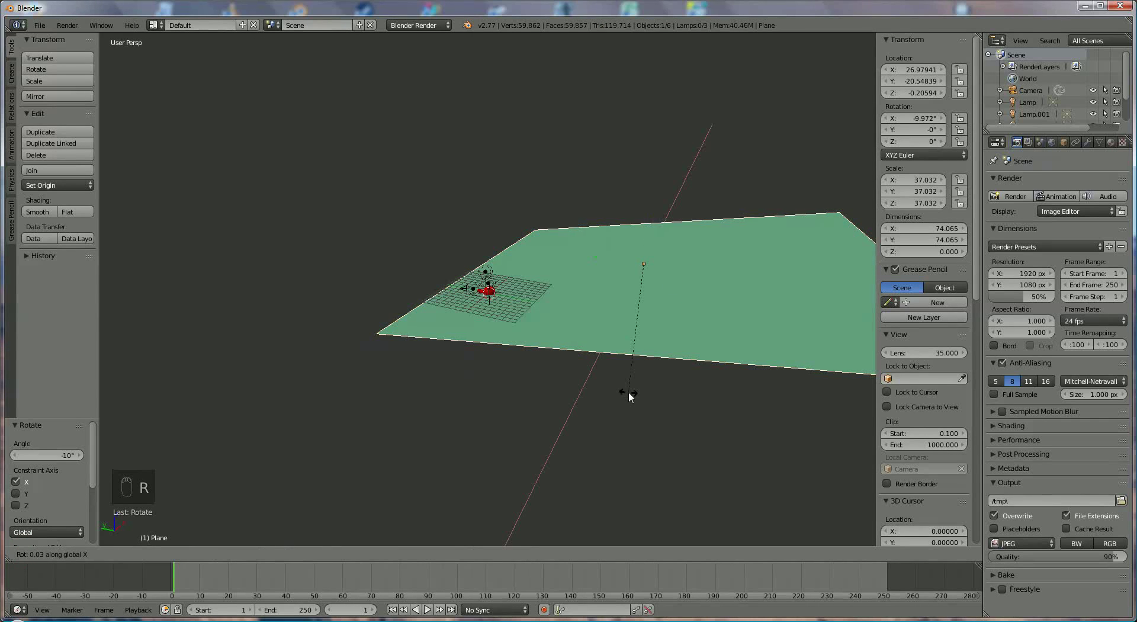
pyautogui.write('10')
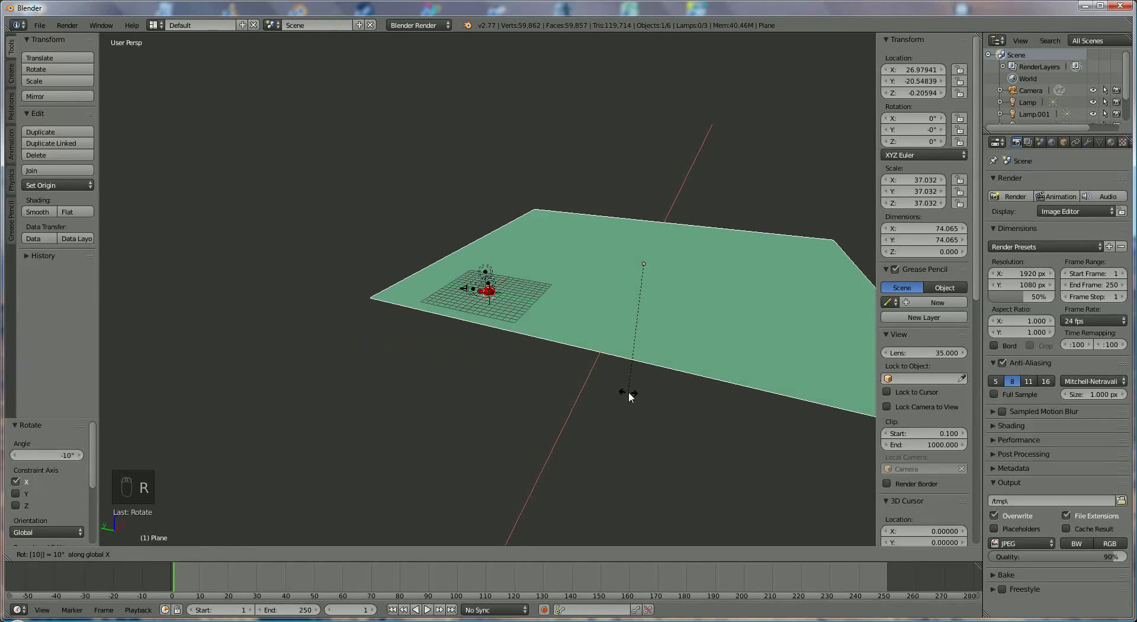
pyautogui.click(628, 392)
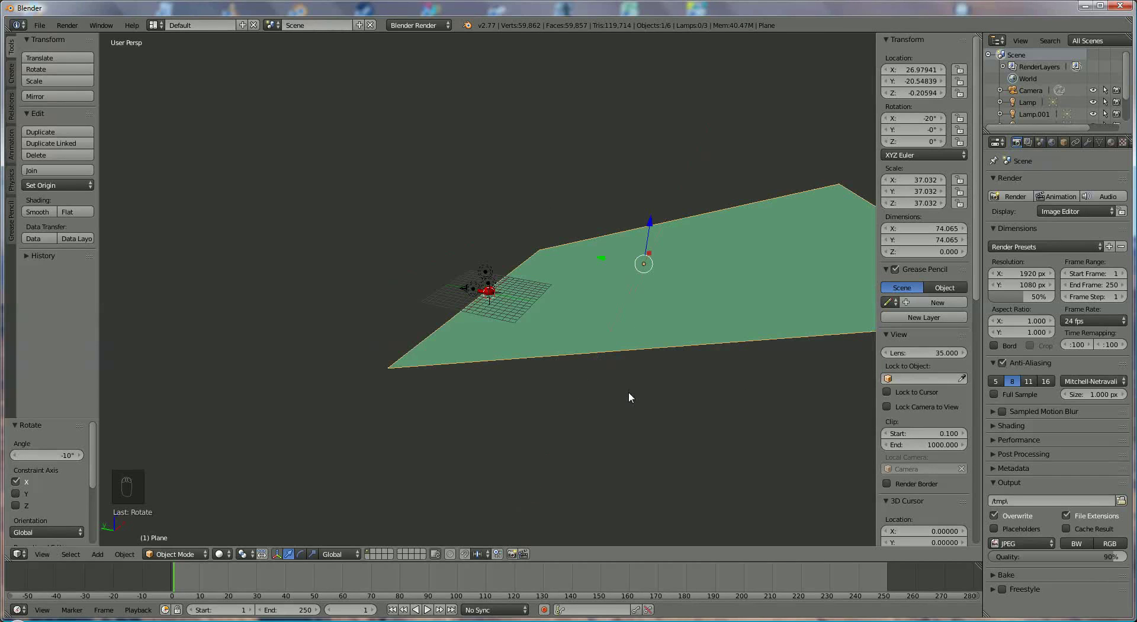
# Tilt the floor plane another -10° about the global X axis, to an X rotation of -30°
pyautogui.moveTo(524, 364)
pyautogui.mouseDown(button='middle')
pyautogui.moveTo(627, 314)
pyautogui.moveTo(628, 330)
pyautogui.moveTo(585, 329)
pyautogui.moveTo(616, 329)
pyautogui.moveTo(581, 336)
pyautogui.moveTo(581, 348)
pyautogui.moveTo(539, 358)
pyautogui.moveTo(542, 366)
pyautogui.mouseUp(button='middle')
pyautogui.scroll(2, 610, 327)
pyautogui.scroll(-3, 617, 328)
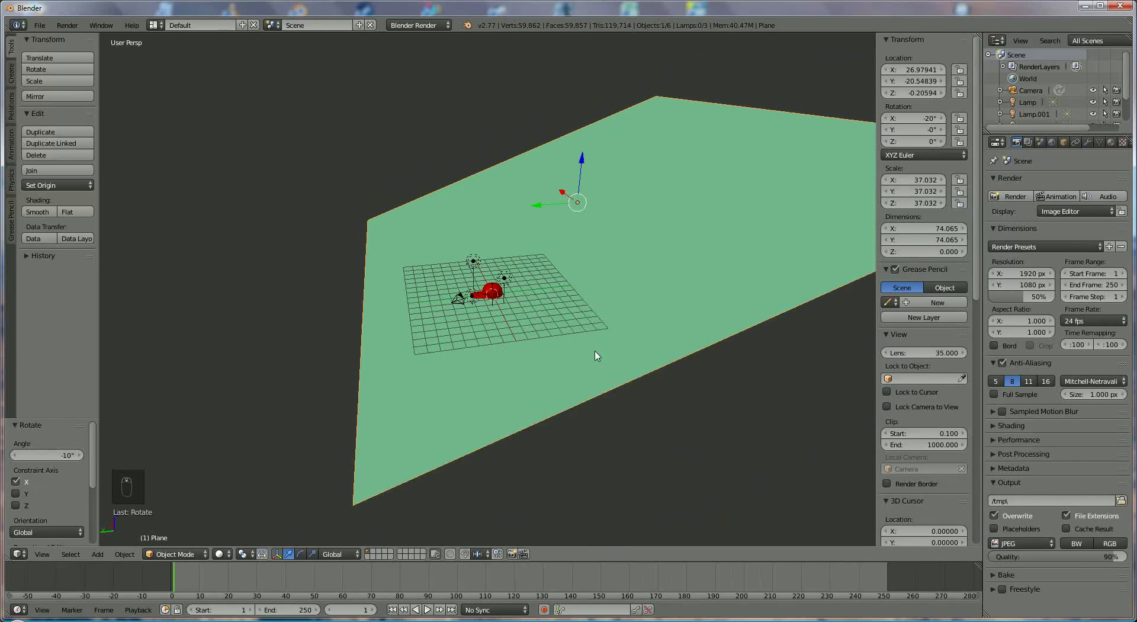
pyautogui.write('rx10')
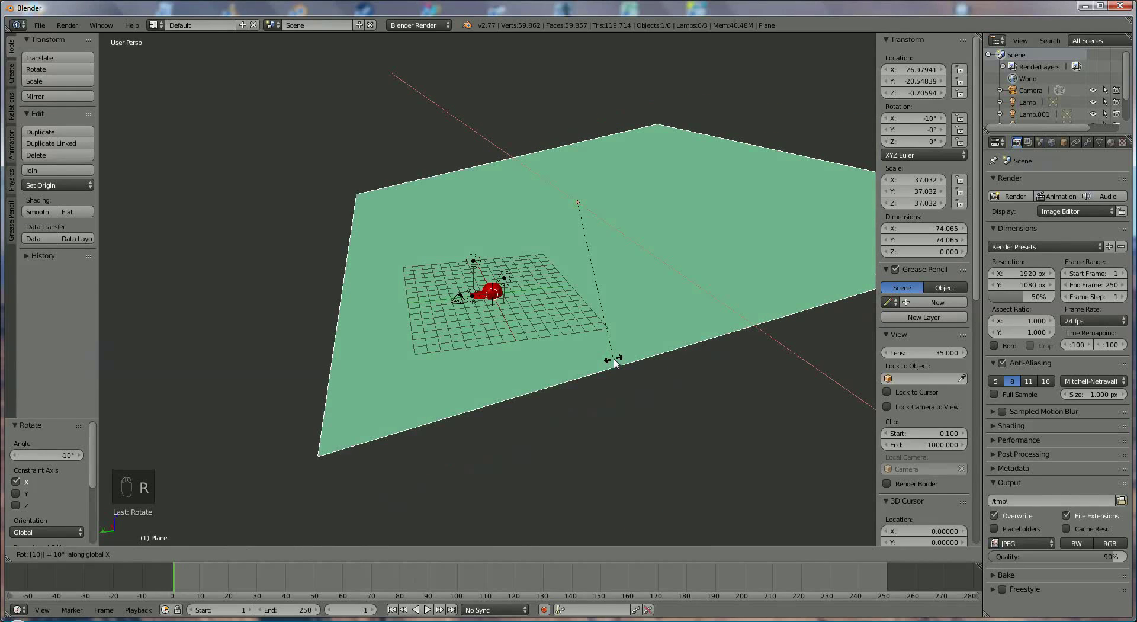
pyautogui.press('-')
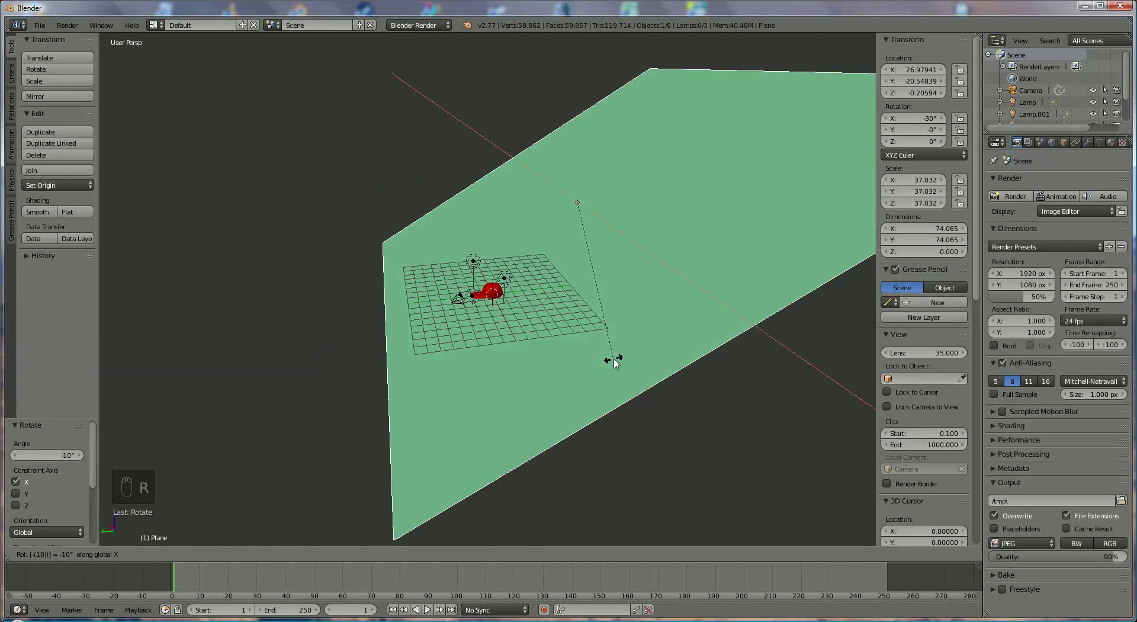
pyautogui.click(615, 362)
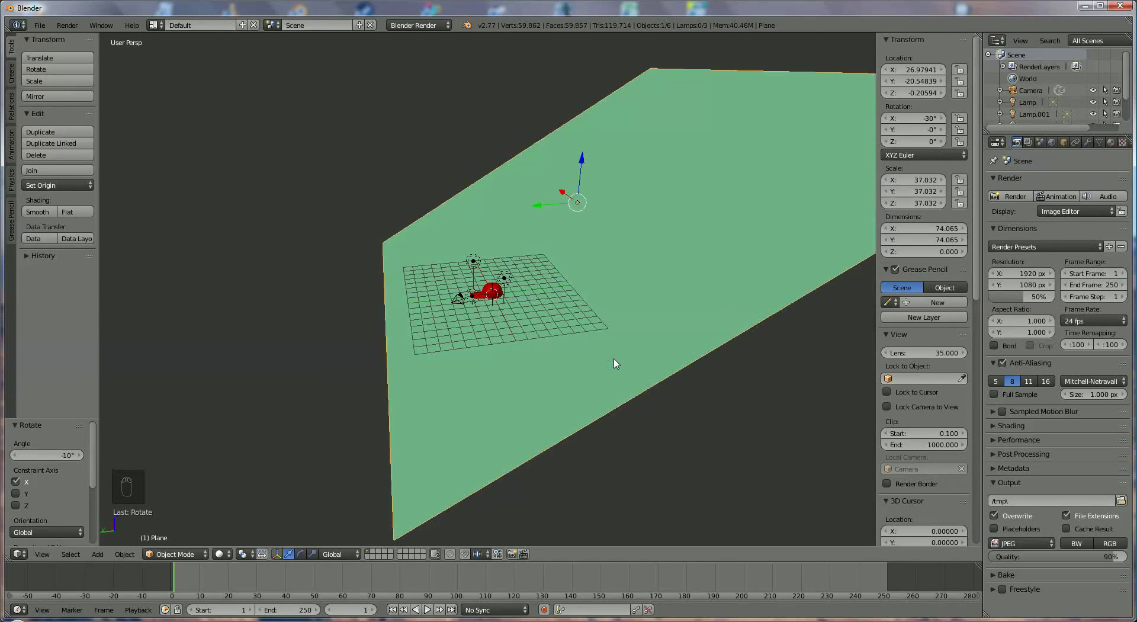
# Render the scene to check the background, and move the floor plane farther along X to about 35.76
pyautogui.click(1015, 196)
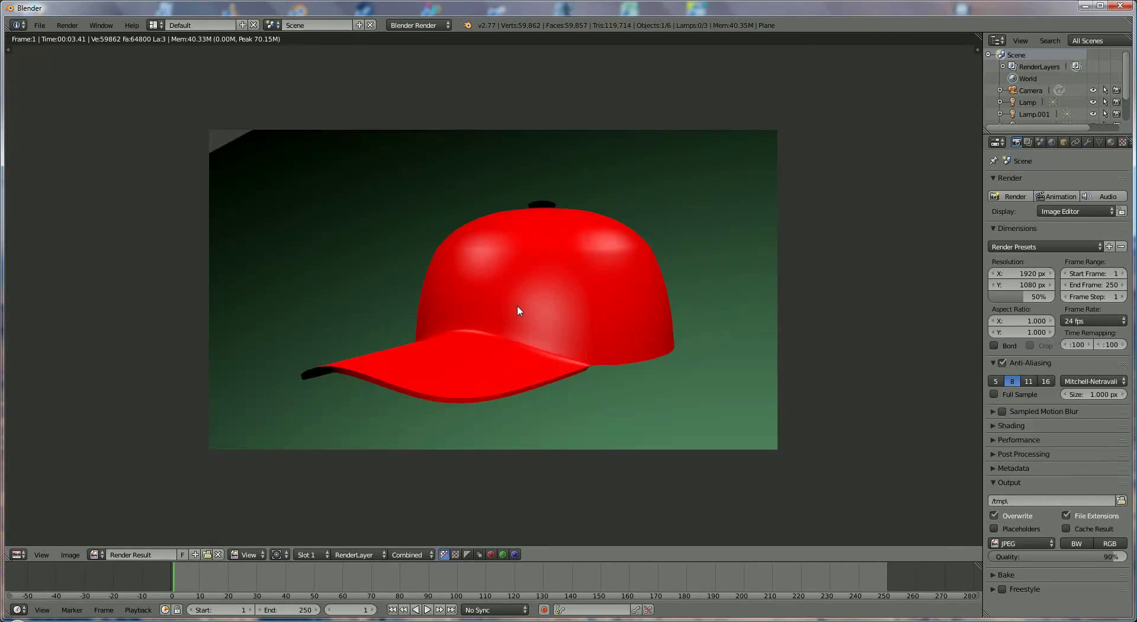
pyautogui.click(17, 557)
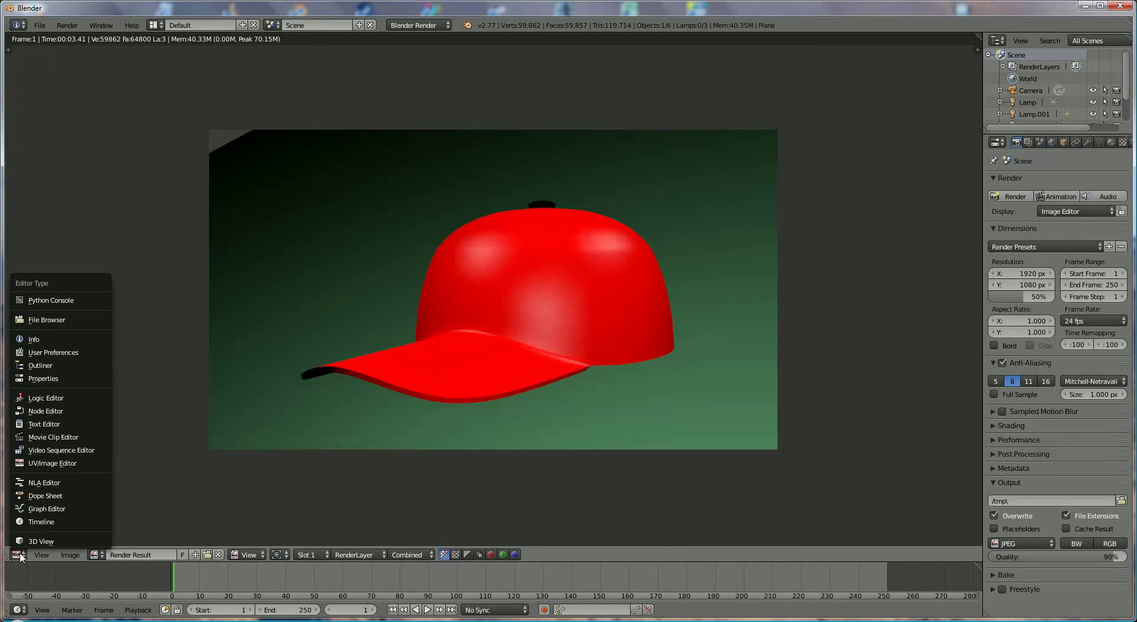
pyautogui.click(27, 539)
pyautogui.moveTo(570, 184); pyautogui.dragTo(538, 191)
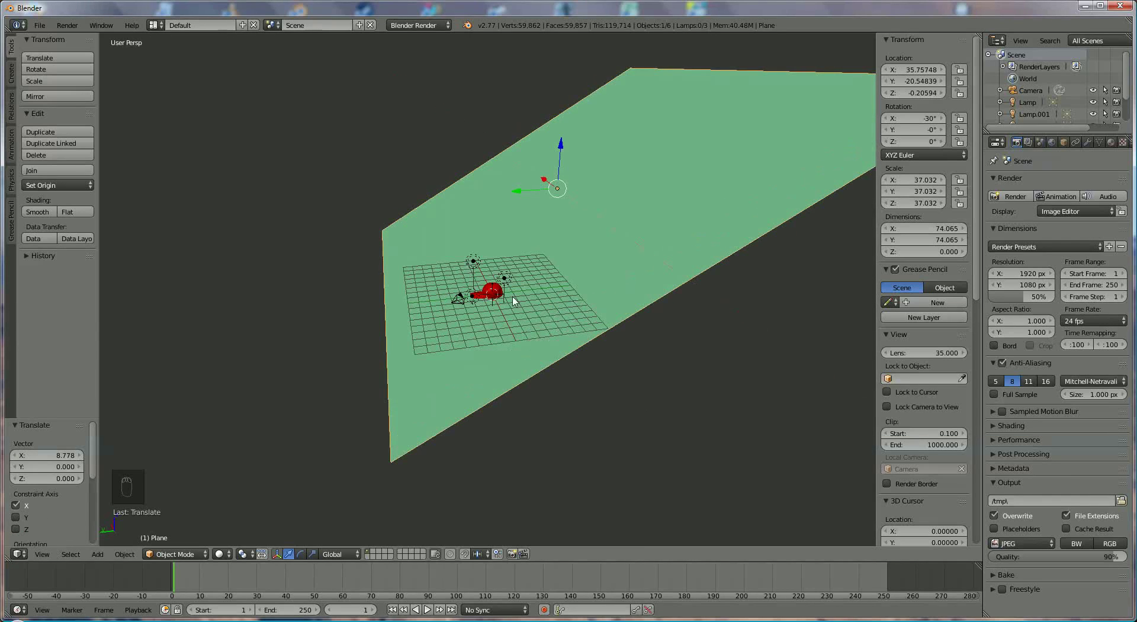
# Select the cap and switch it to Edit Mode
pyautogui.scroll(5, 515, 301)
pyautogui.scroll(4, 552, 316)
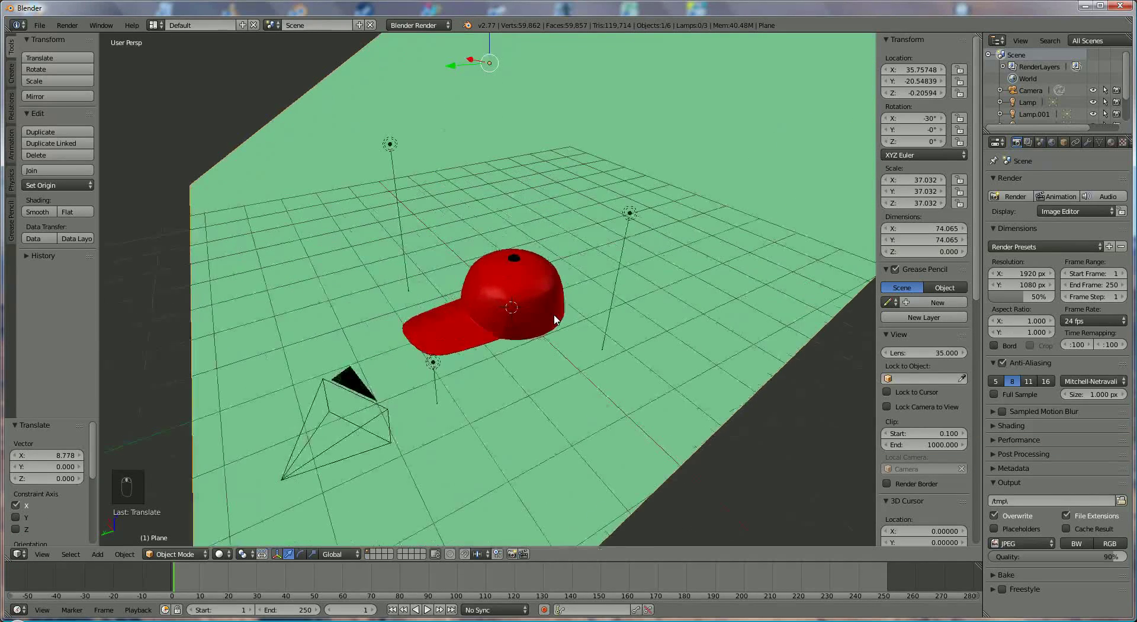
pyautogui.moveTo(572, 324); pyautogui.dragTo(525, 307, button='right')
pyautogui.press('Escape')
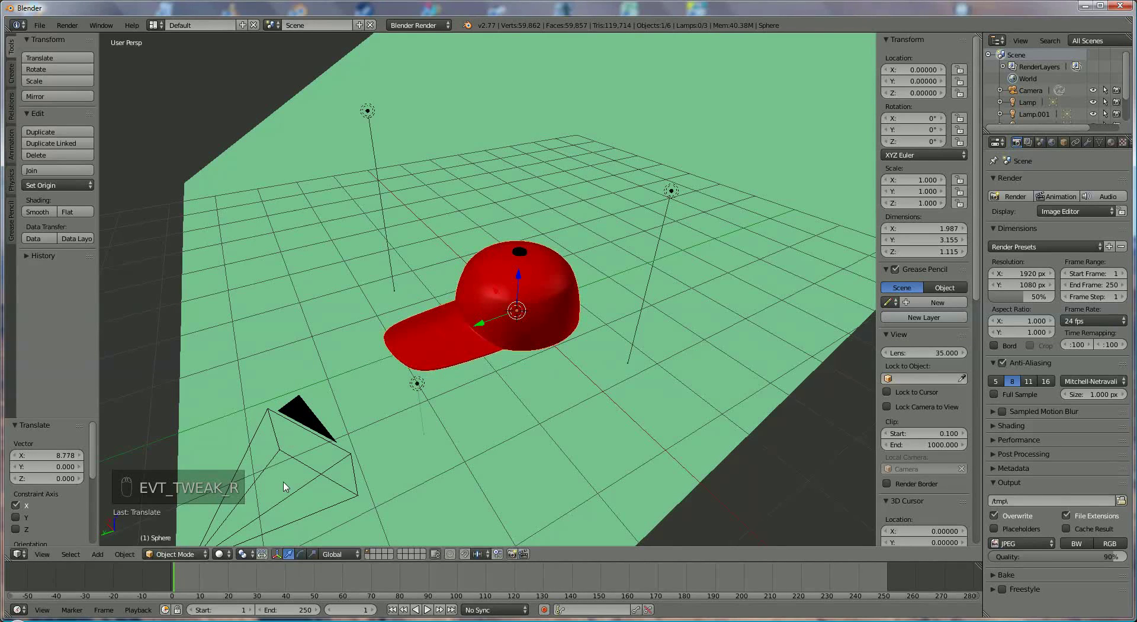
pyautogui.click(185, 559)
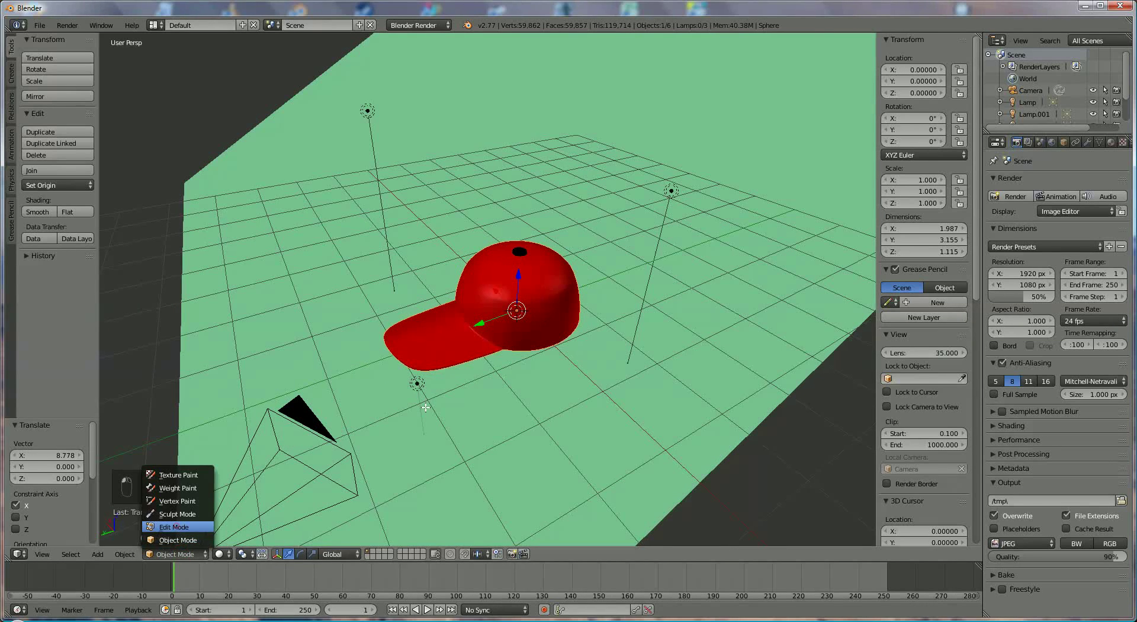
pyautogui.click(178, 533)
# Select one narrow vertical face loop on the side of the cap and add the narrow horizontal face loop around the crown
pyautogui.scroll(3, 584, 297)
pyautogui.scroll(4, 583, 297)
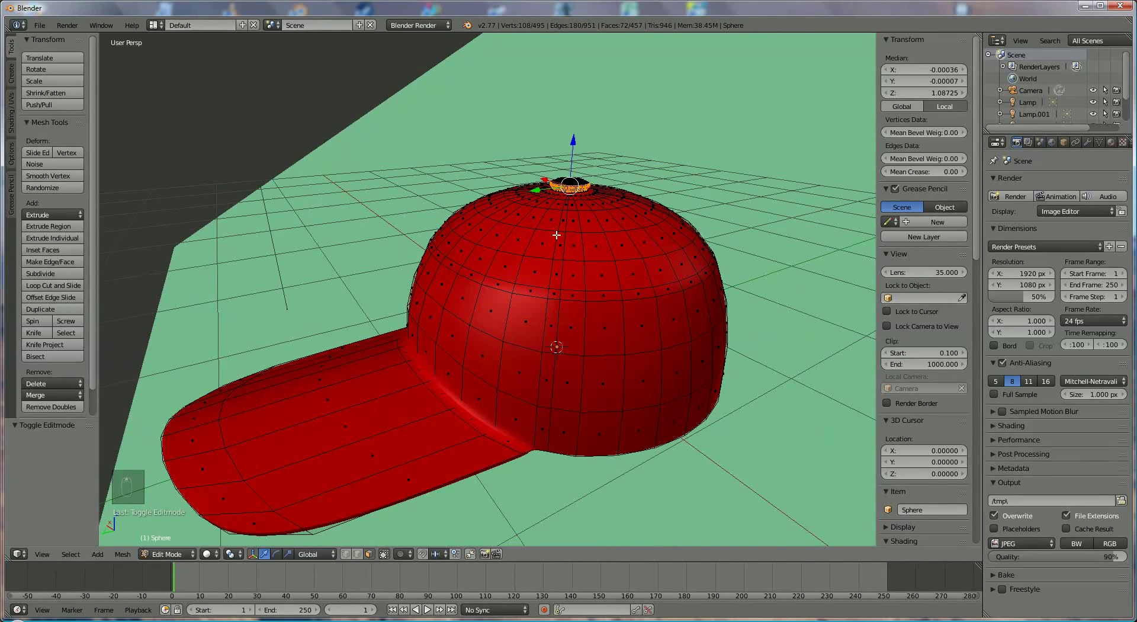
pyautogui.rightClick(543, 425)
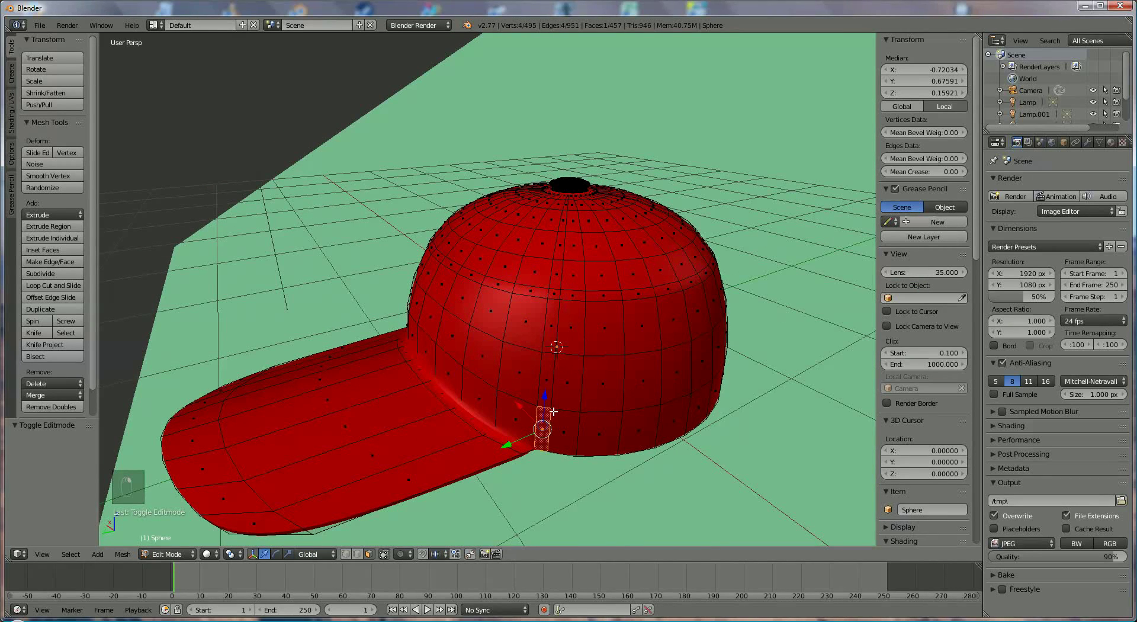
pyautogui.moveTo(555, 411); pyautogui.dragTo(550, 401, button='middle')
pyautogui.scroll(2, 551, 401)
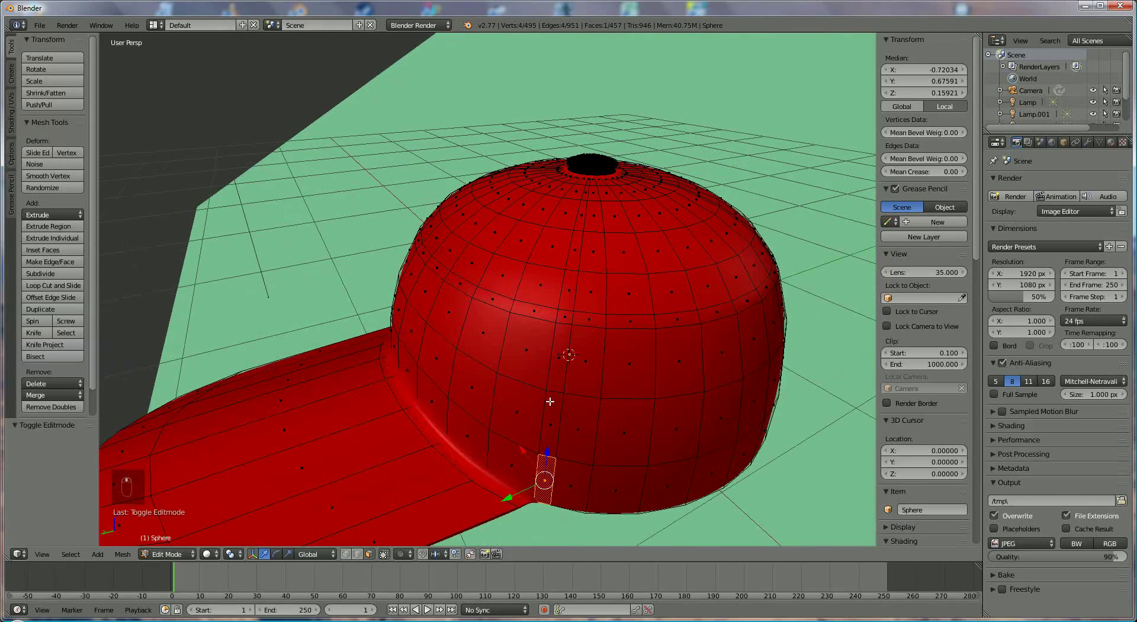
pyautogui.keyDown('alt'); pyautogui.rightClick(554, 390); pyautogui.keyUp('alt')
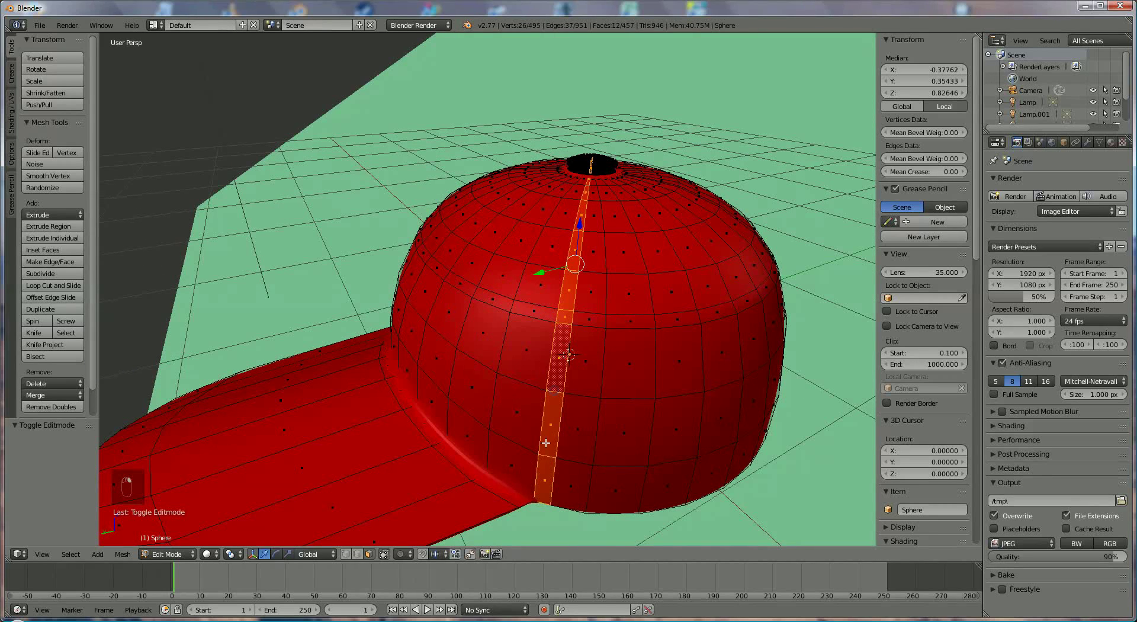
pyautogui.keyDown('alt'); pyautogui.keyDown('shift'); pyautogui.rightClick(513, 305); pyautogui.keyUp('shift'); pyautogui.keyUp('alt')
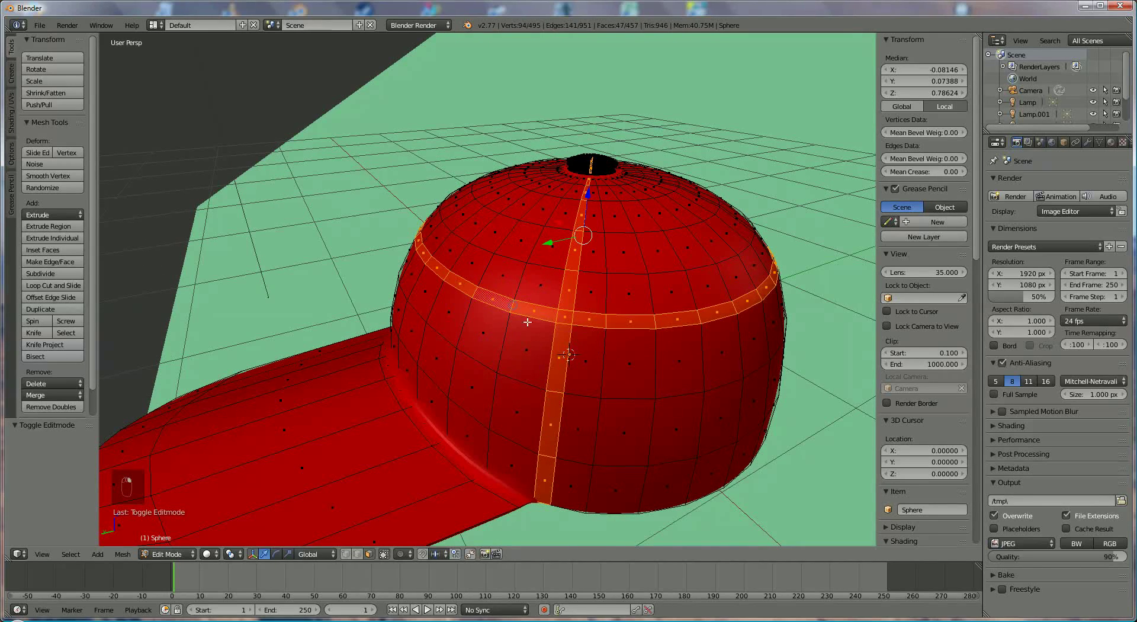
# Add the other three narrow vertical face loops around the crown to the selection
pyautogui.moveTo(470, 385); pyautogui.dragTo(512, 358, button='middle')
pyautogui.keyDown('alt'); pyautogui.keyDown('shift'); pyautogui.rightClick(437, 358); pyautogui.keyUp('shift'); pyautogui.keyUp('alt')
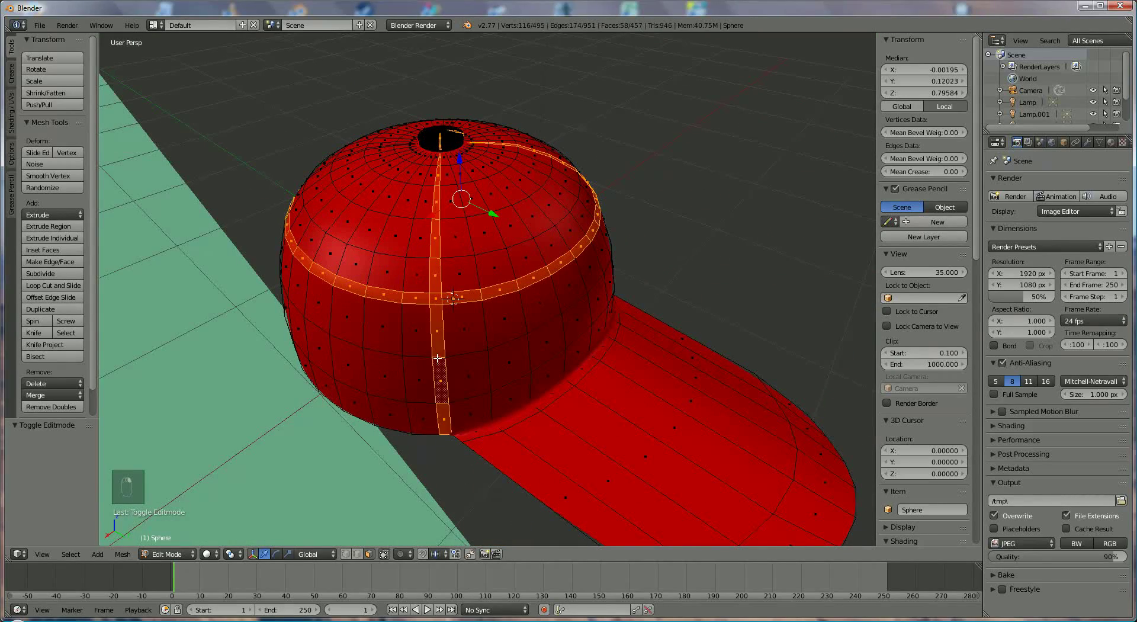
pyautogui.moveTo(411, 394); pyautogui.dragTo(510, 354, button='middle')
pyautogui.keyDown('alt'); pyautogui.keyDown('shift'); pyautogui.rightClick(274, 429); pyautogui.keyUp('shift'); pyautogui.keyUp('alt')
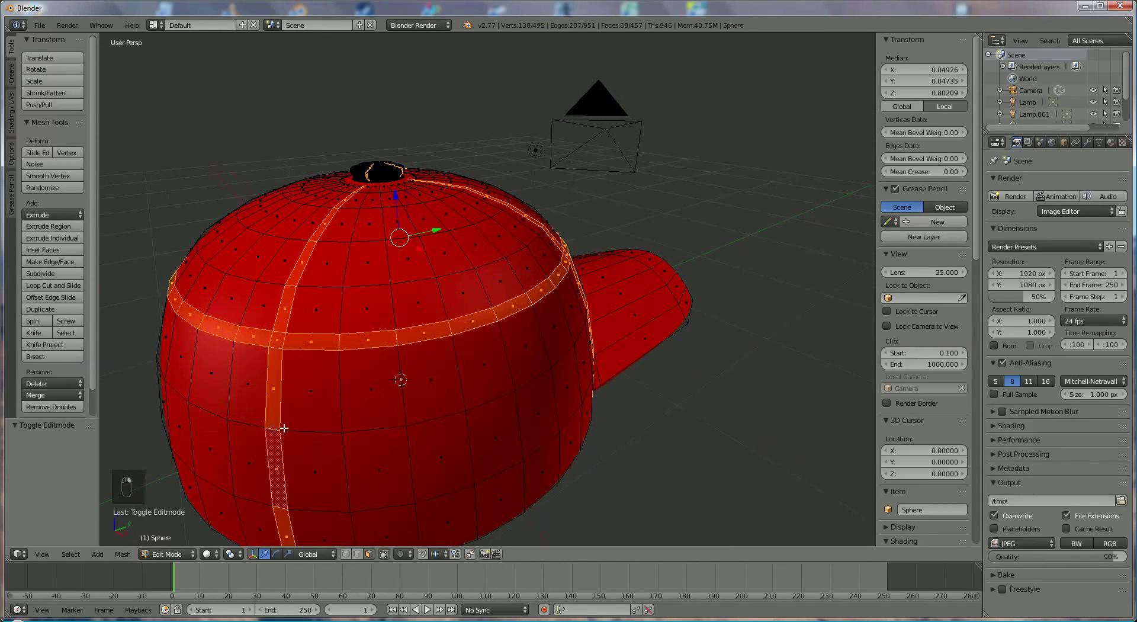
pyautogui.moveTo(346, 422); pyautogui.dragTo(464, 392, button='middle')
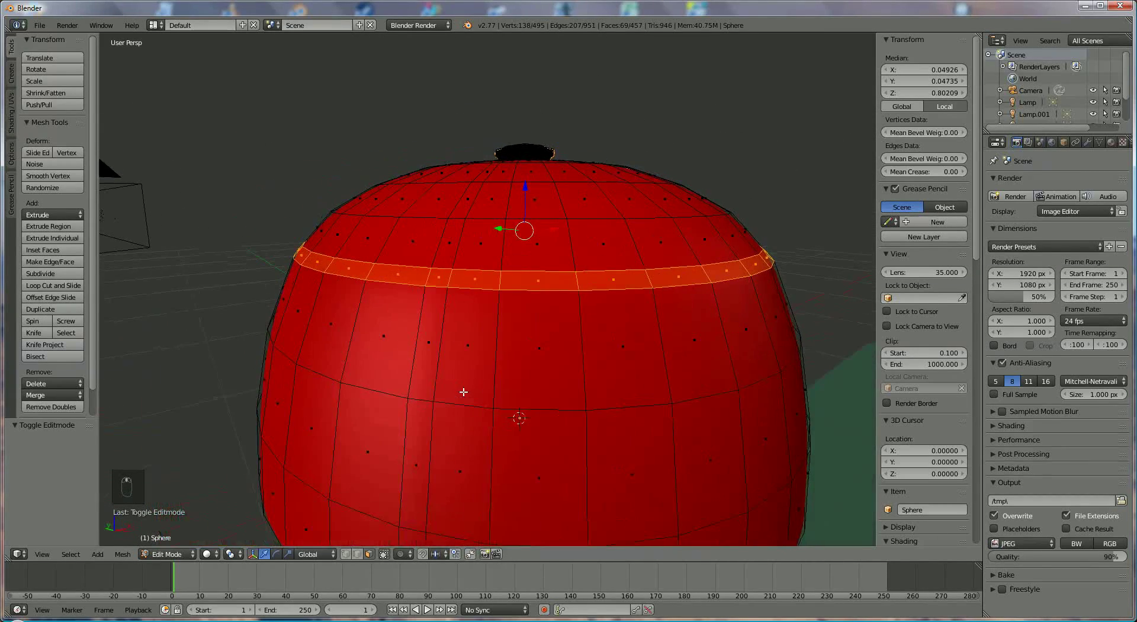
pyautogui.keyDown('alt'); pyautogui.keyDown('shift'); pyautogui.rightClick(420, 400); pyautogui.keyUp('shift'); pyautogui.keyUp('alt')
# Deselect the narrow seam strip that runs across the near part of the crown's top opening
pyautogui.moveTo(492, 276); pyautogui.dragTo(495, 241, button='middle')
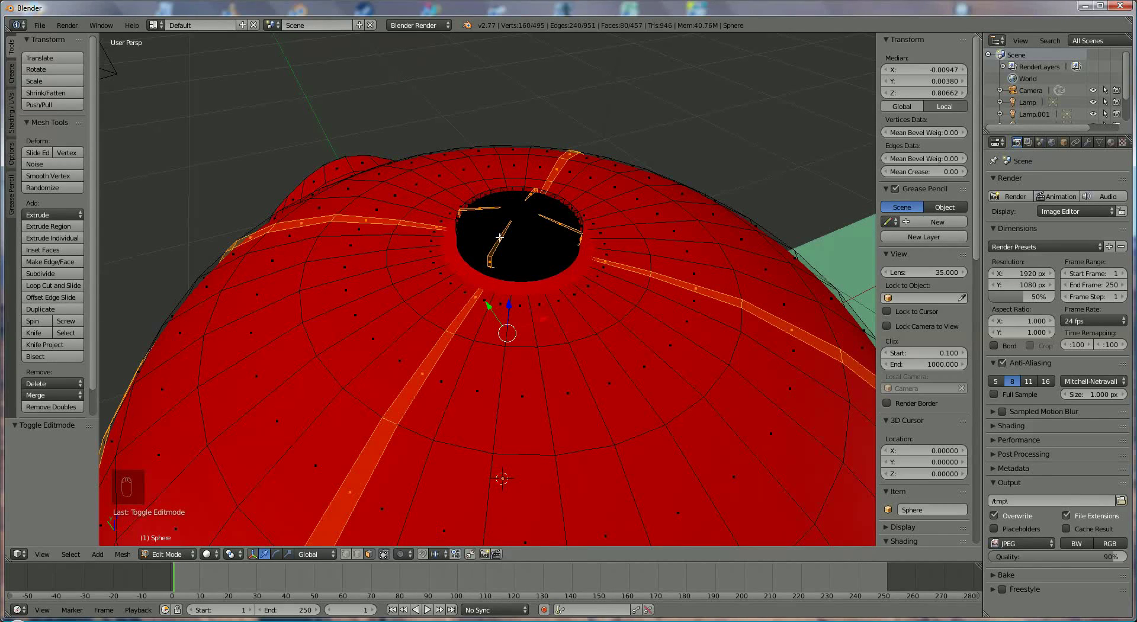
pyautogui.keyDown('shift'); pyautogui.rightClick(498, 240); pyautogui.keyUp('shift')
pyautogui.keyDown('shift'); pyautogui.rightClick(465, 277); pyautogui.keyUp('shift')
pyautogui.keyDown('shift'); pyautogui.rightClick(467, 277); pyautogui.keyUp('shift')
pyautogui.keyDown('shift'); pyautogui.rightClick(489, 263); pyautogui.keyUp('shift')
pyautogui.keyDown('shift'); pyautogui.rightClick(560, 231); pyautogui.keyUp('shift')
pyautogui.keyDown('shift'); pyautogui.rightClick(479, 210); pyautogui.keyUp('shift')
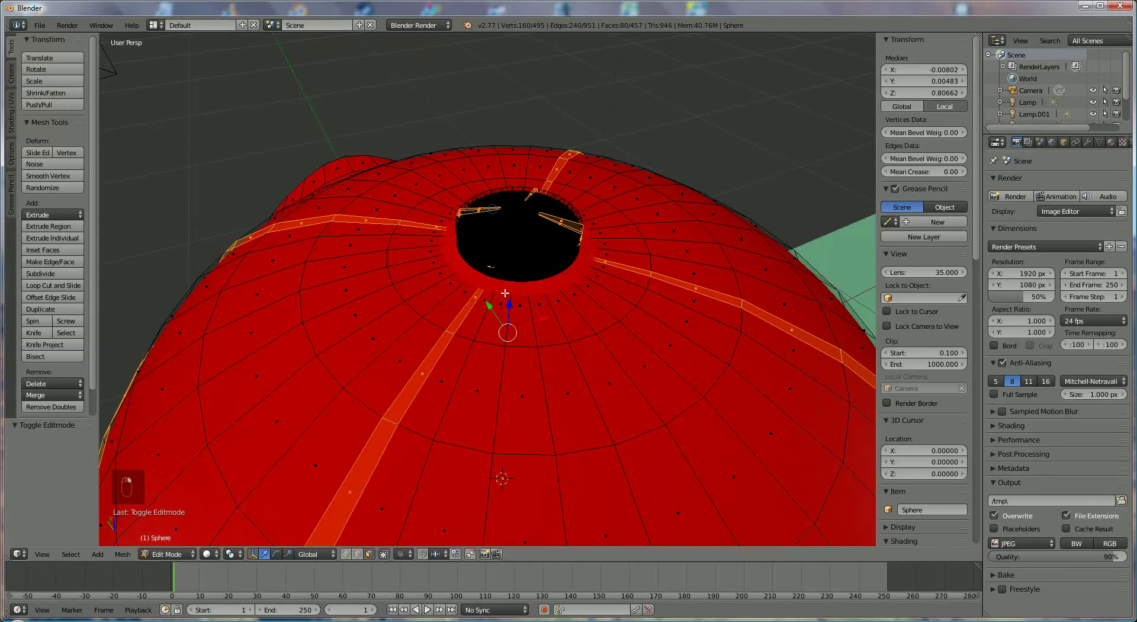
# Deselect the remaining face strips that reach inward across the crown's top opening, including the stray faces beside them
pyautogui.moveTo(492, 213); pyautogui.dragTo(555, 275, button='middle')
pyautogui.moveTo(482, 285); pyautogui.dragTo(485, 287, button='middle')
pyautogui.keyDown('shift'); pyautogui.rightClick(414, 294); pyautogui.keyUp('shift')
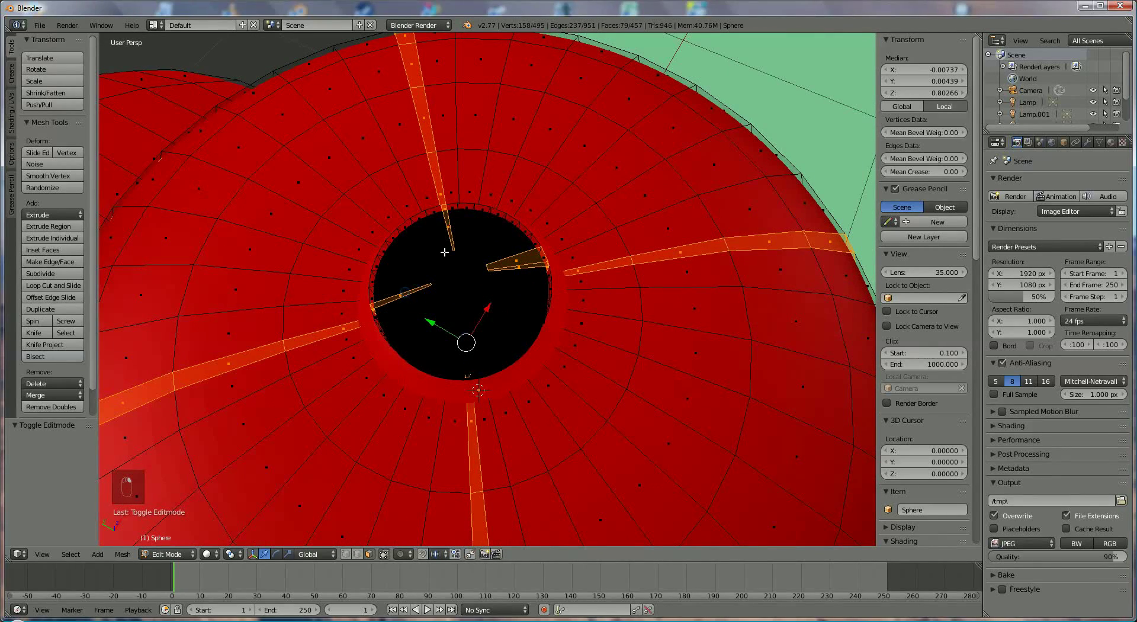
pyautogui.keyDown('shift'); pyautogui.rightClick(449, 228); pyautogui.keyUp('shift')
pyautogui.keyDown('shift'); pyautogui.rightClick(524, 262); pyautogui.keyUp('shift')
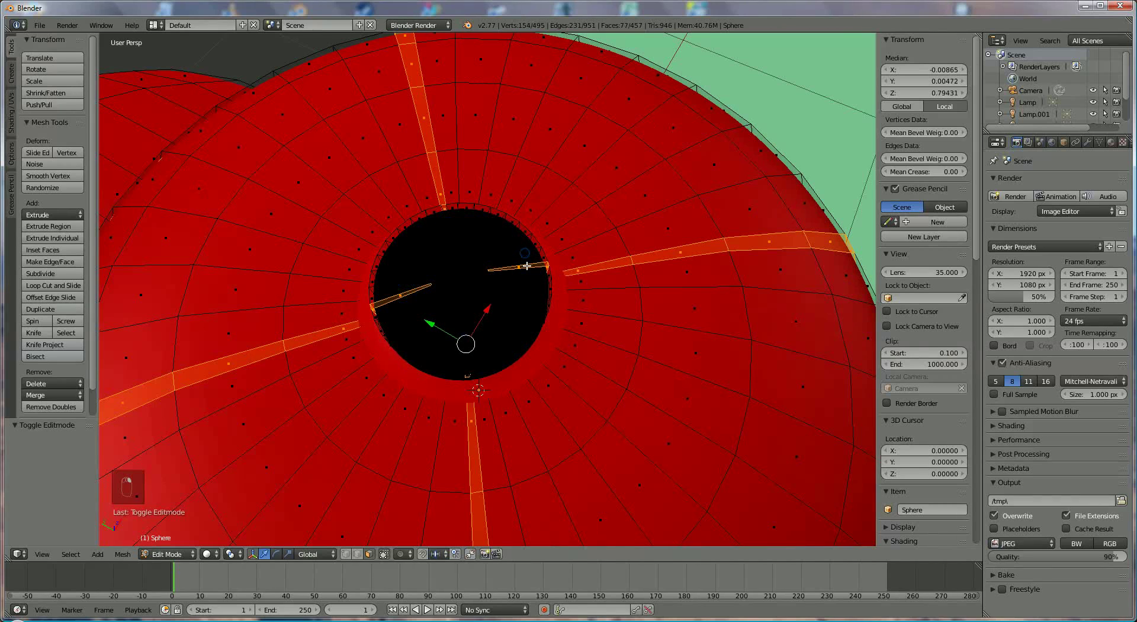
pyautogui.keyDown('shift'); pyautogui.rightClick(528, 265); pyautogui.keyUp('shift')
pyautogui.keyDown('shift'); pyautogui.rightClick(400, 298); pyautogui.keyUp('shift')
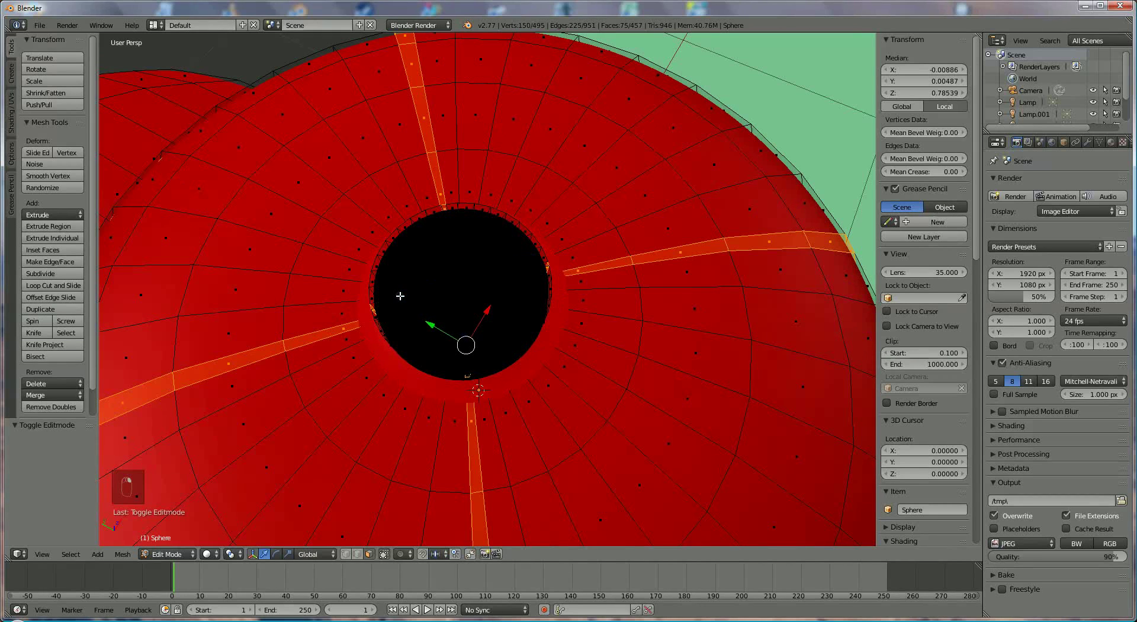
# Deselect four of the small seam faces on the inner wall of the crown's top opening
pyautogui.moveTo(399, 297); pyautogui.dragTo(484, 314, button='middle')
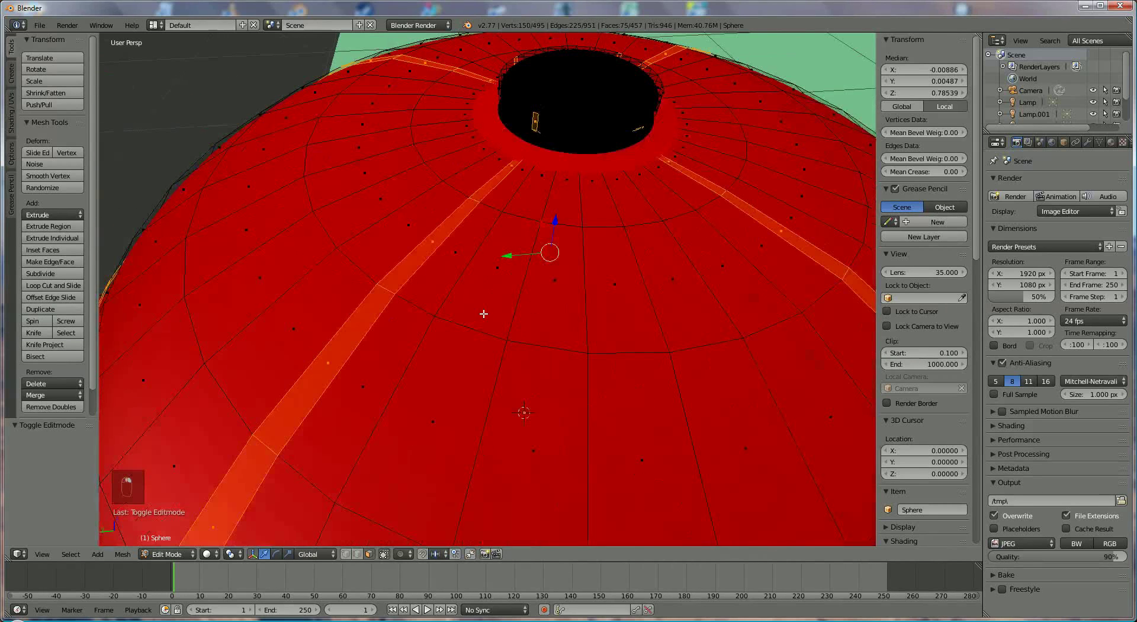
pyautogui.keyDown('shift'); pyautogui.rightClick(533, 122); pyautogui.keyUp('shift')
pyautogui.moveTo(517, 179); pyautogui.dragTo(519, 170, button='middle')
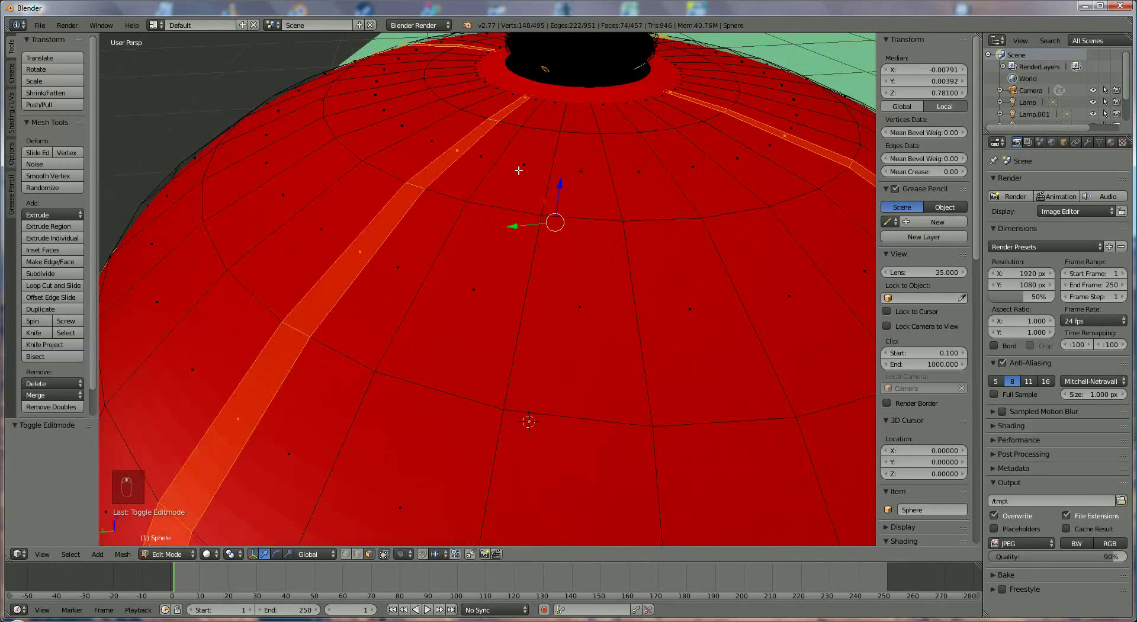
pyautogui.keyDown('shift'); pyautogui.rightClick(545, 69); pyautogui.keyUp('shift')
pyautogui.moveTo(545, 70); pyautogui.dragTo(596, 95, button='middle')
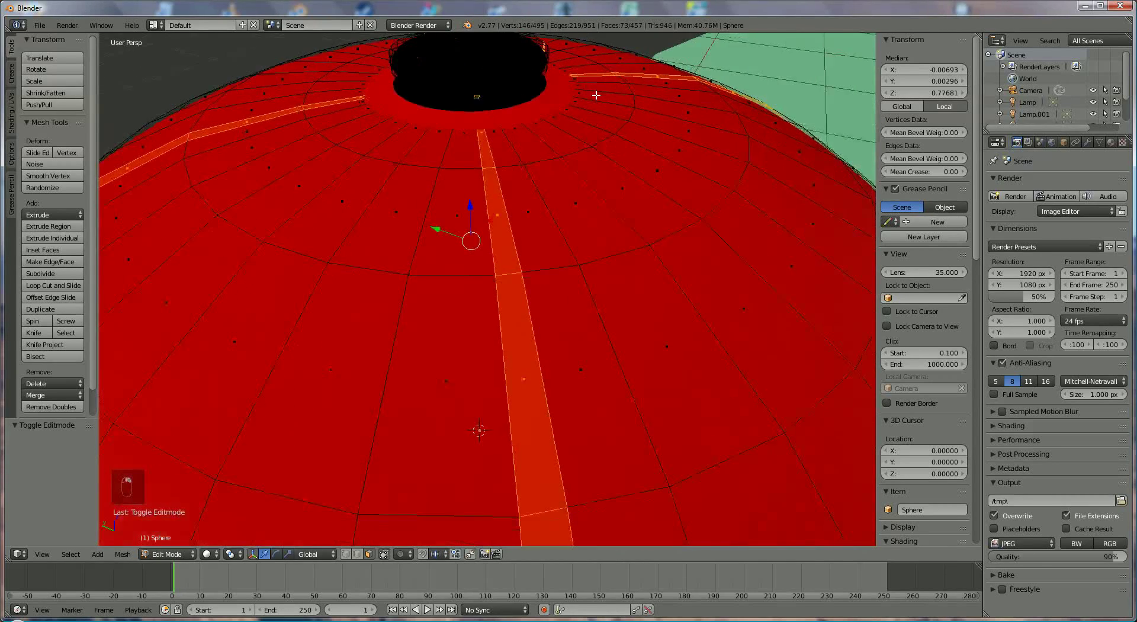
pyautogui.keyDown('shift'); pyautogui.rightClick(479, 96); pyautogui.keyUp('shift')
pyautogui.moveTo(475, 97); pyautogui.dragTo(388, 84, button='middle')
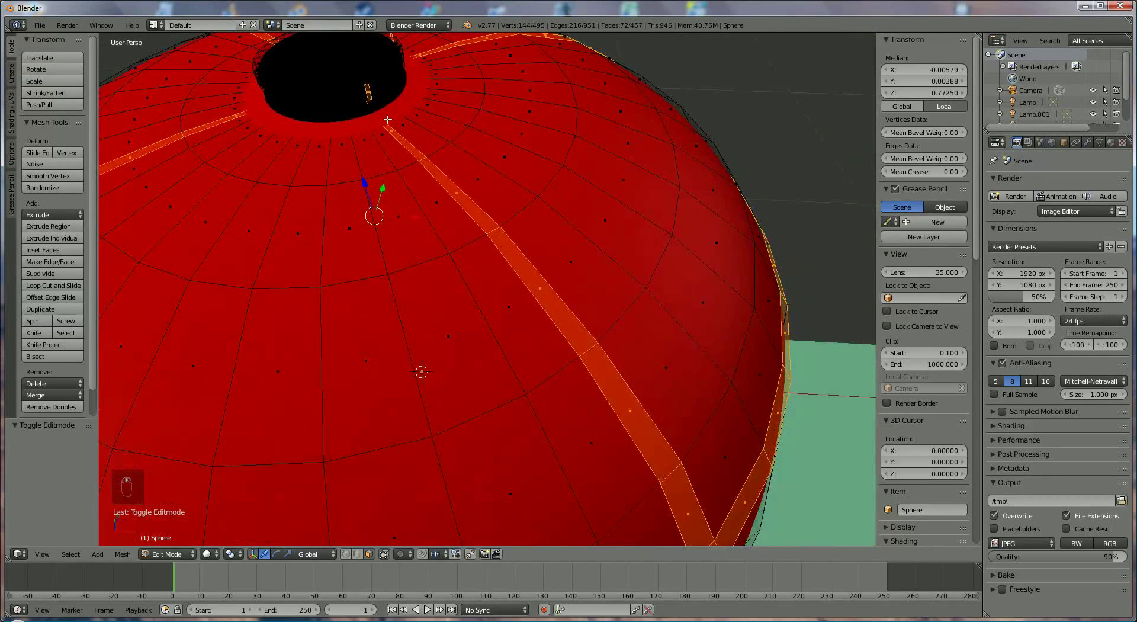
pyautogui.keyDown('shift'); pyautogui.rightClick(368, 90); pyautogui.keyUp('shift')
# Deselect the last small seam faces inside the top opening and the stray face picked on the crown beside it
pyautogui.moveTo(412, 115); pyautogui.dragTo(307, 119, button='middle')
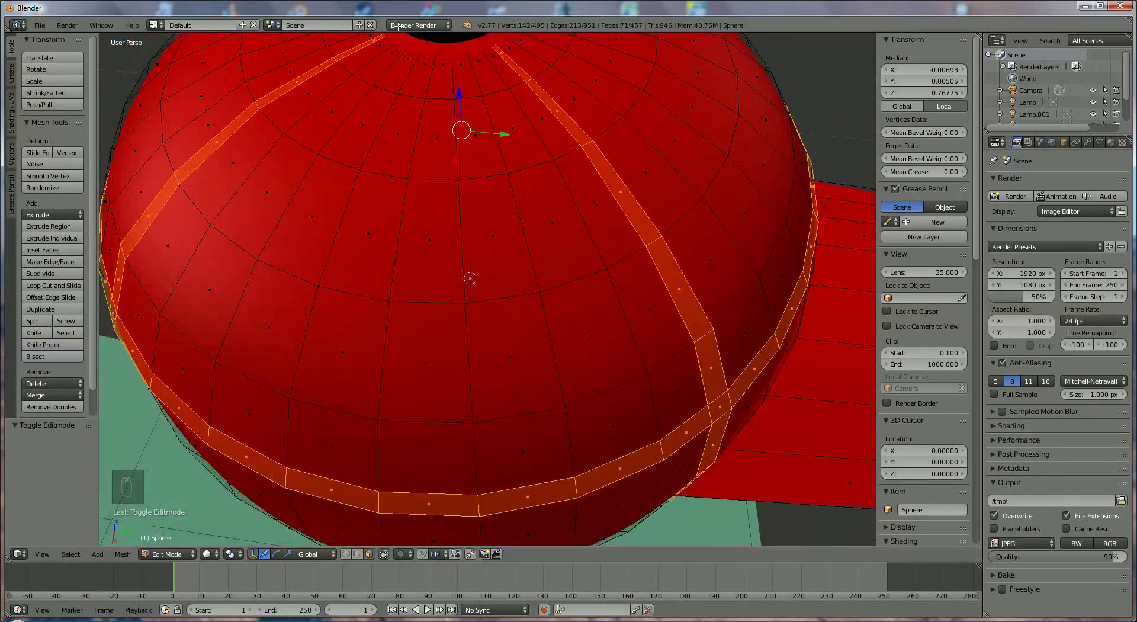
pyautogui.moveTo(450, 89); pyautogui.dragTo(519, 149, button='middle')
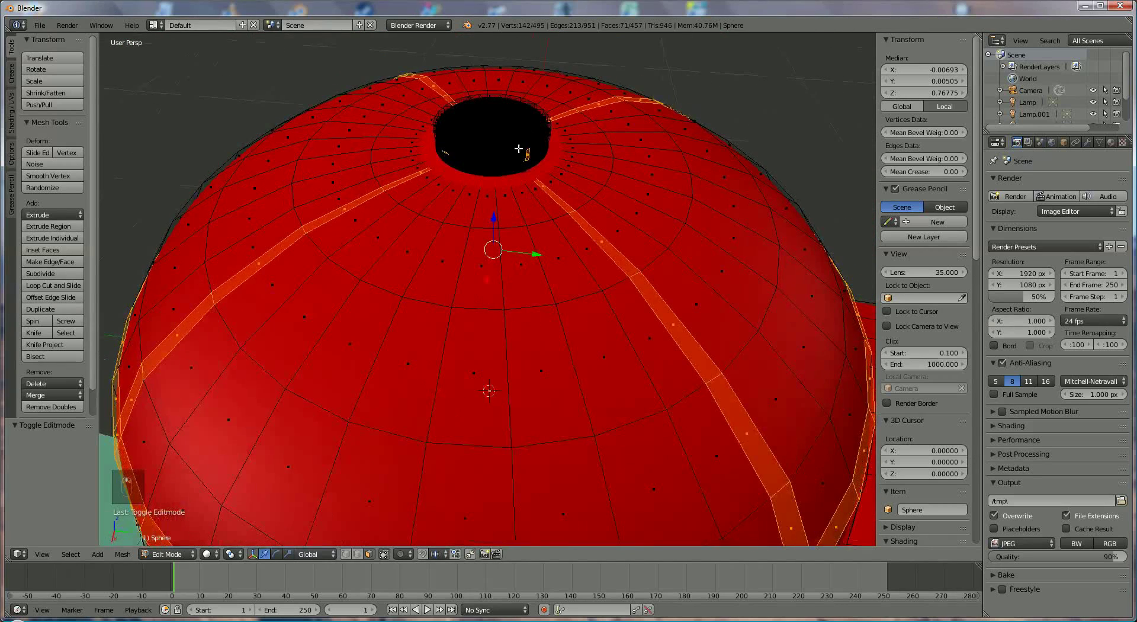
pyautogui.scroll(2, 519, 149)
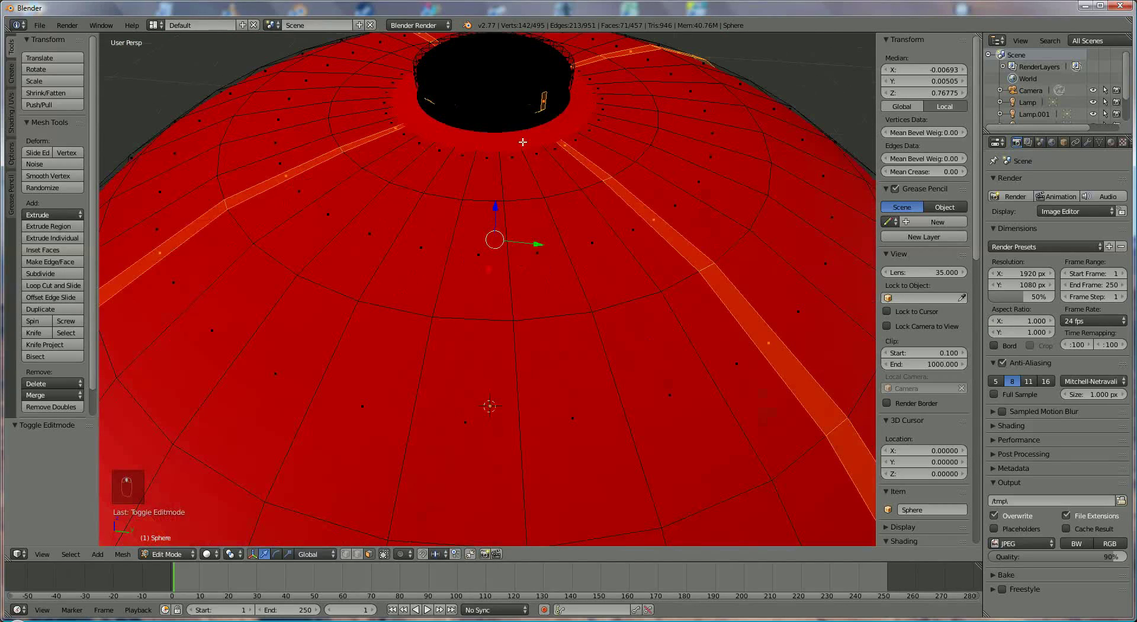
pyautogui.keyDown('shift'); pyautogui.rightClick(540, 113); pyautogui.keyUp('shift')
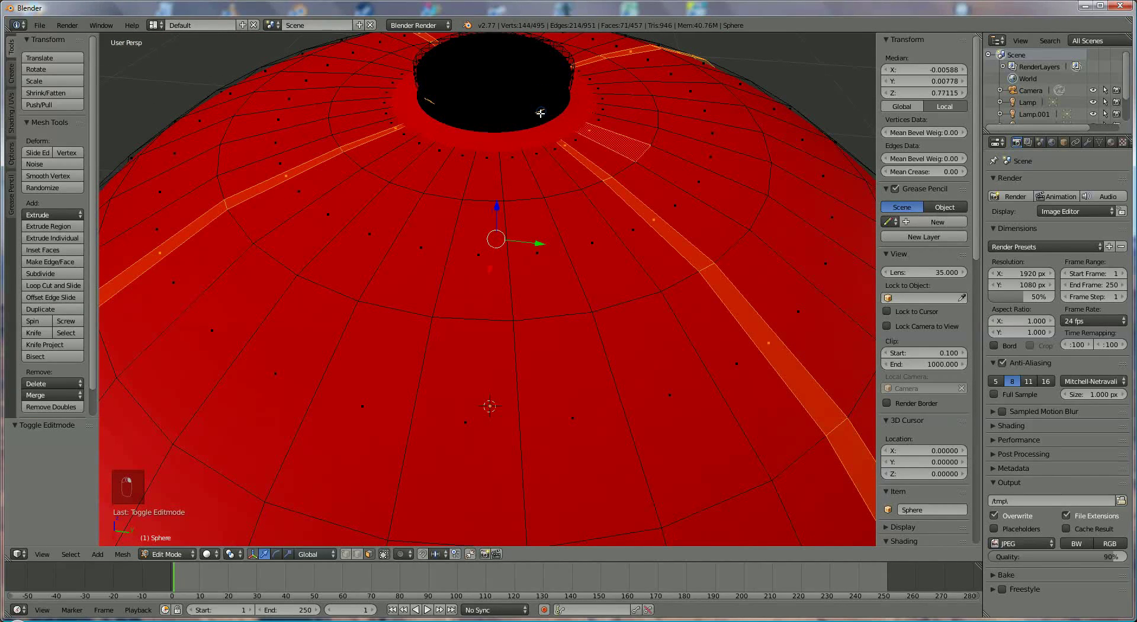
pyautogui.keyDown('shift'); pyautogui.rightClick(601, 128); pyautogui.keyUp('shift')
pyautogui.keyDown('shift'); pyautogui.rightClick(616, 137); pyautogui.keyUp('shift')
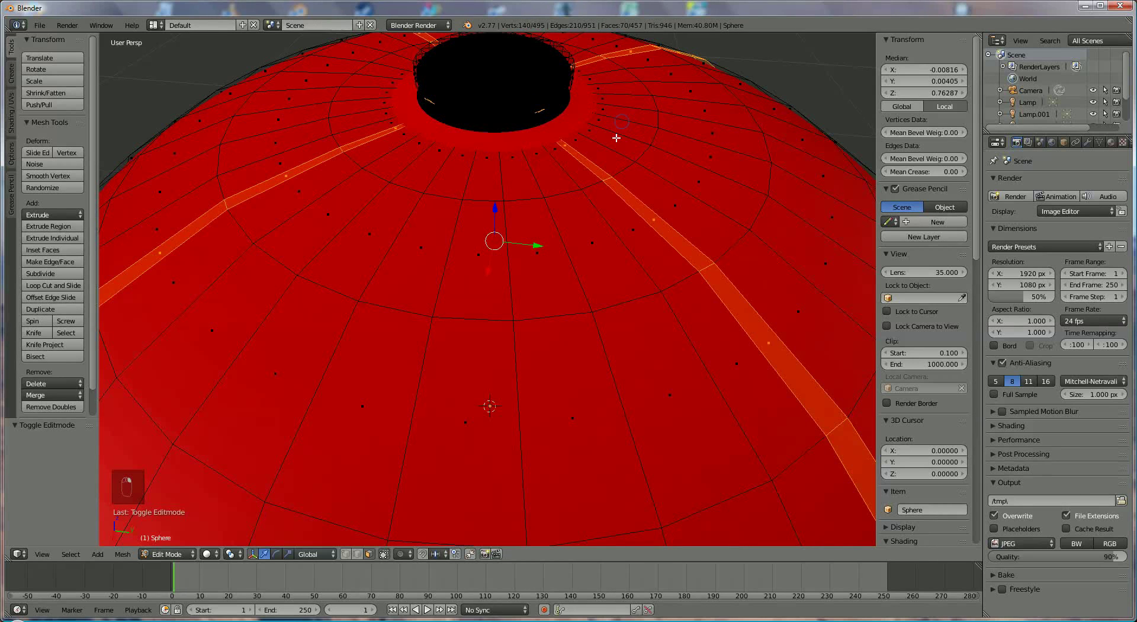
pyautogui.moveTo(617, 137); pyautogui.dragTo(525, 128, button='middle')
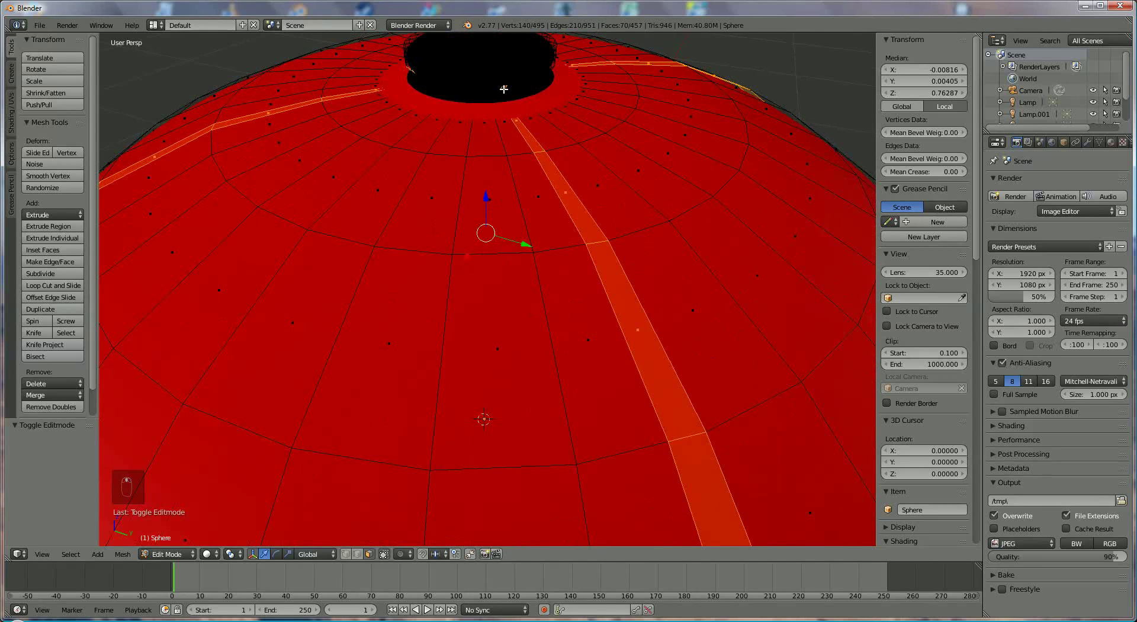
pyautogui.keyDown('shift'); pyautogui.rightClick(461, 107); pyautogui.keyUp('shift')
pyautogui.moveTo(460, 115); pyautogui.dragTo(576, 107, button='middle')
pyautogui.keyDown('shift'); pyautogui.rightClick(519, 53); pyautogui.keyUp('shift')
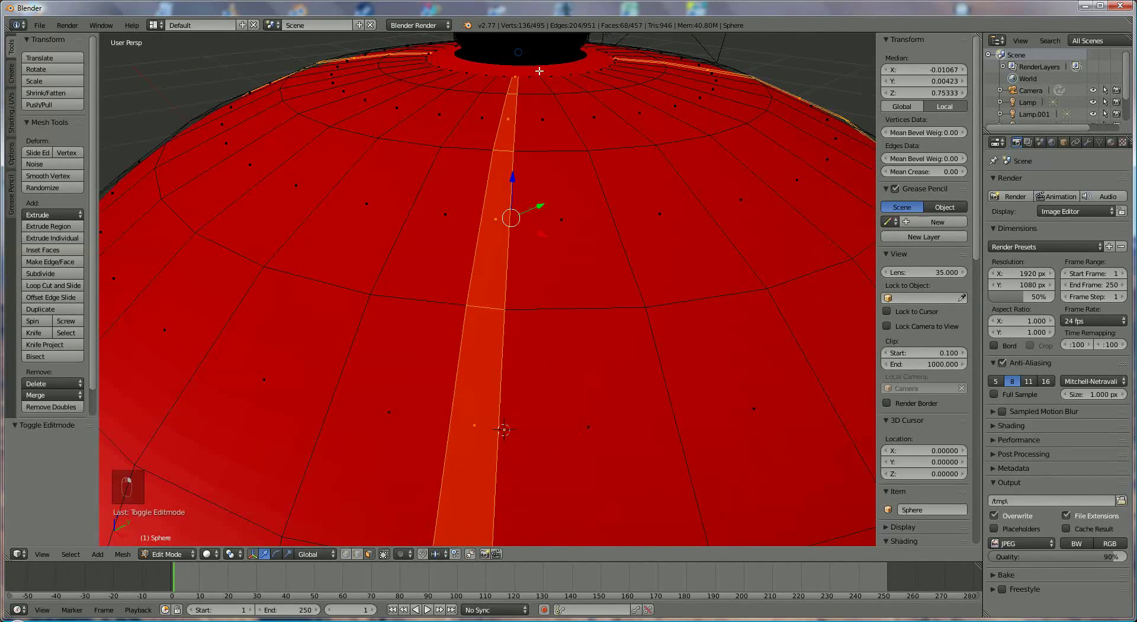
# Extrude the selected horizontal and vertical seam strips outward by scaling them to 1.009
pyautogui.scroll(-5, 647, 193)
pyautogui.moveTo(648, 193); pyautogui.dragTo(529, 249, button='middle')
pyautogui.scroll(1, 529, 250)
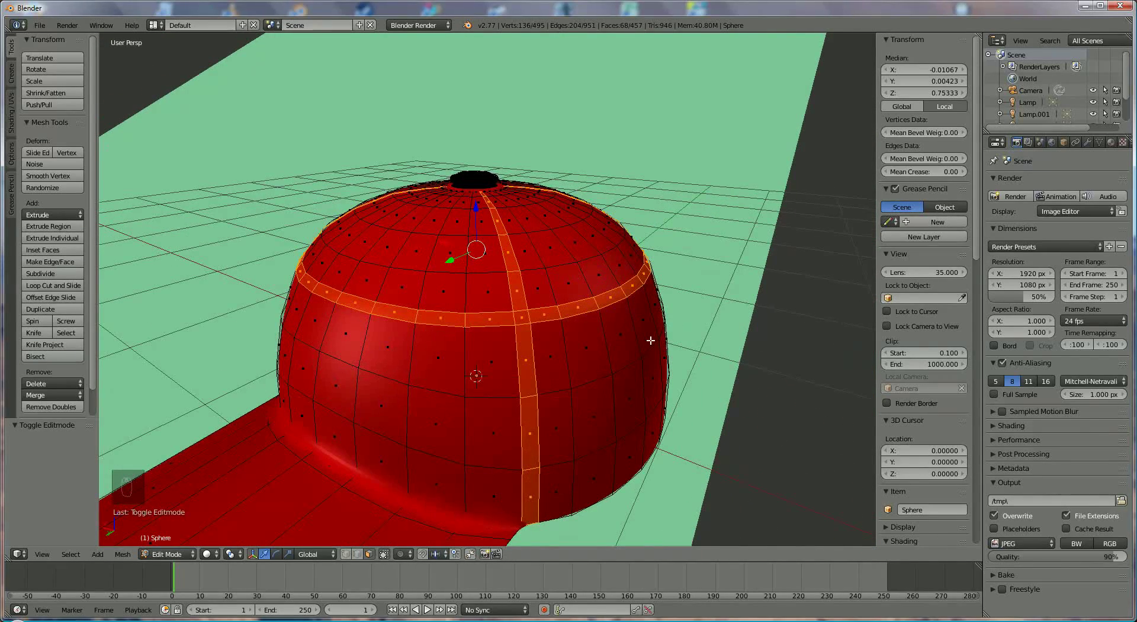
pyautogui.press('e')
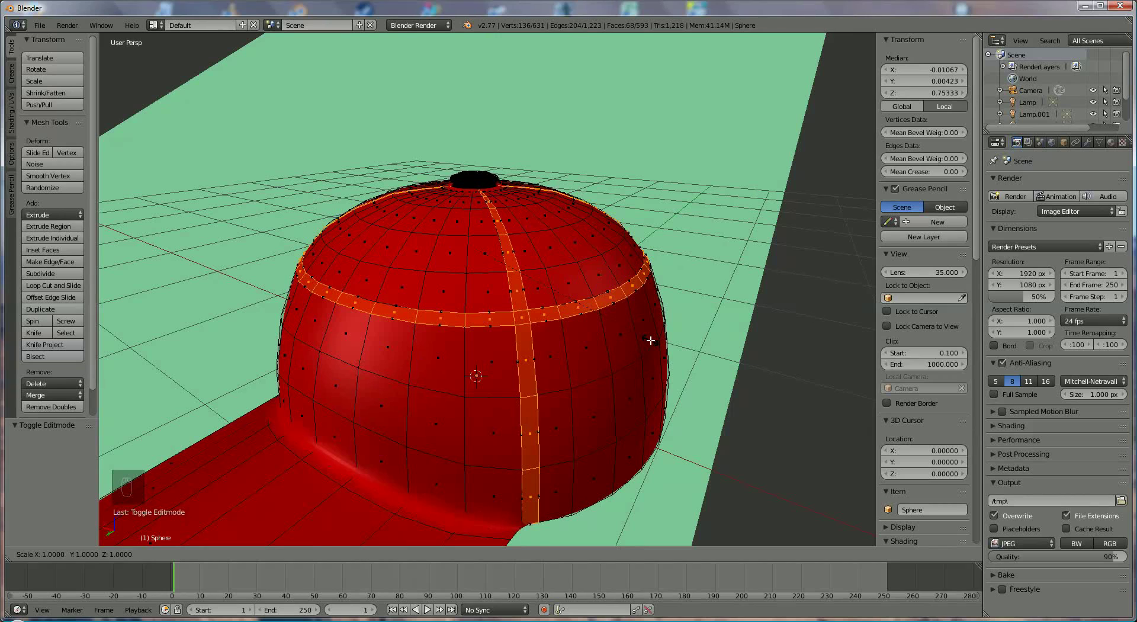
pyautogui.write('1.009')
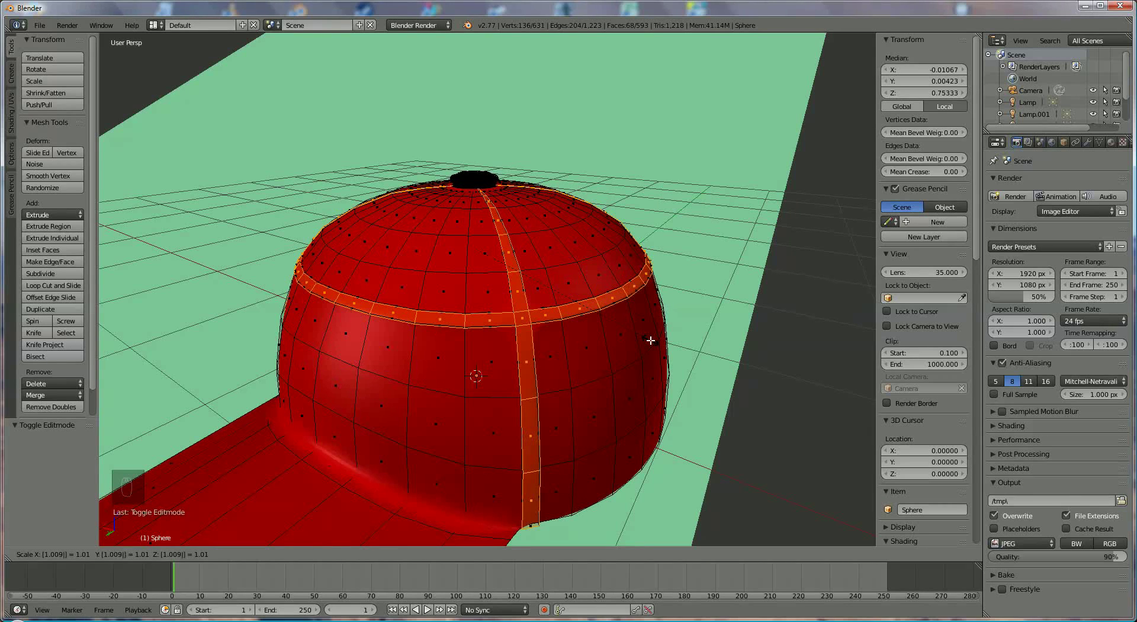
pyautogui.press('Return')
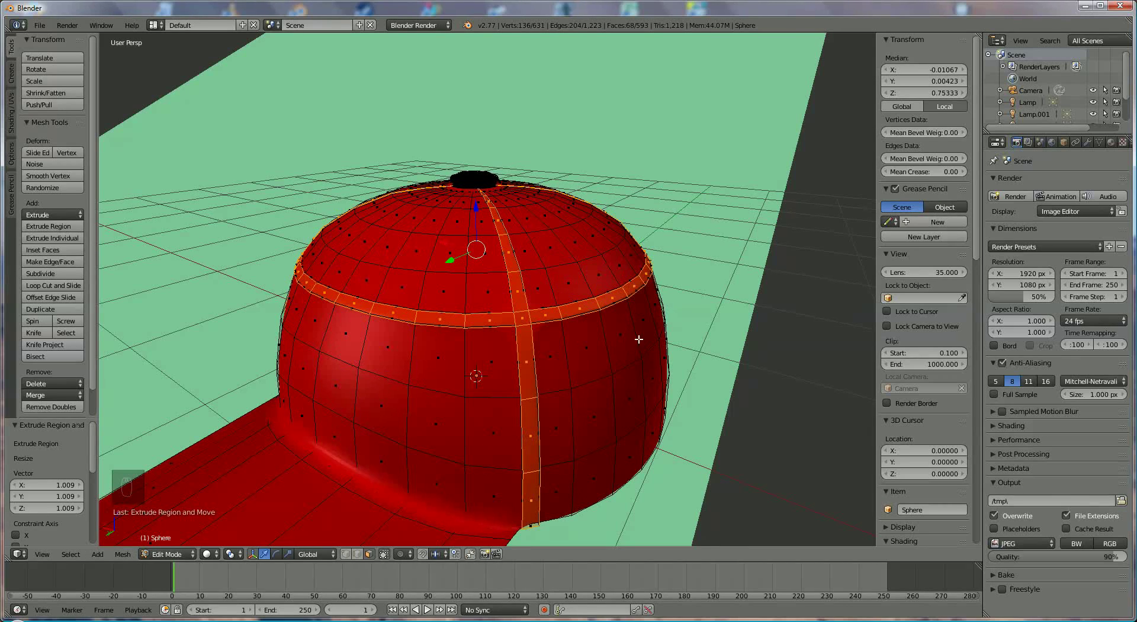
# Add two unslid loop cuts along the raised horizontal seam band around the crown
pyautogui.scroll(1, 551, 335)
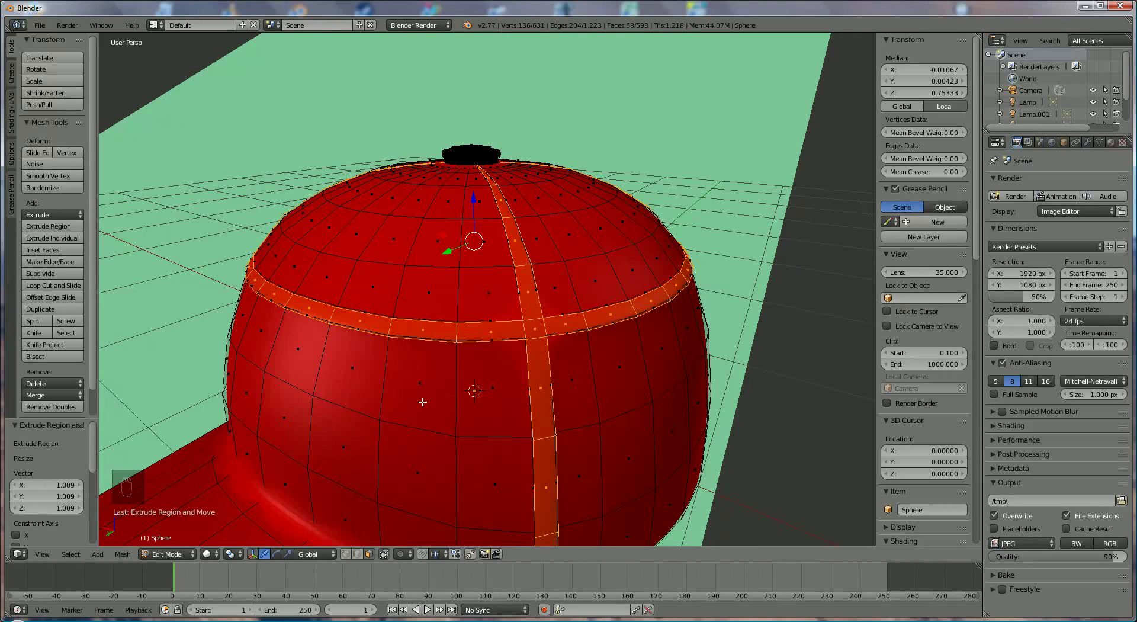
pyautogui.hotkey('ctrl', 'r')
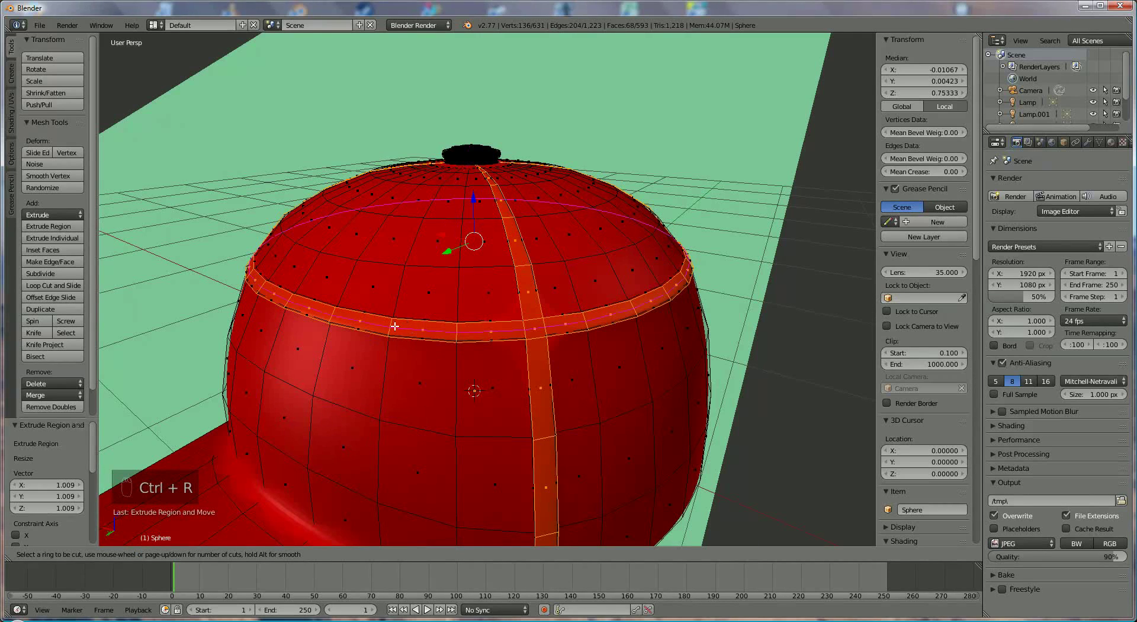
pyautogui.scroll(1, 396, 326)
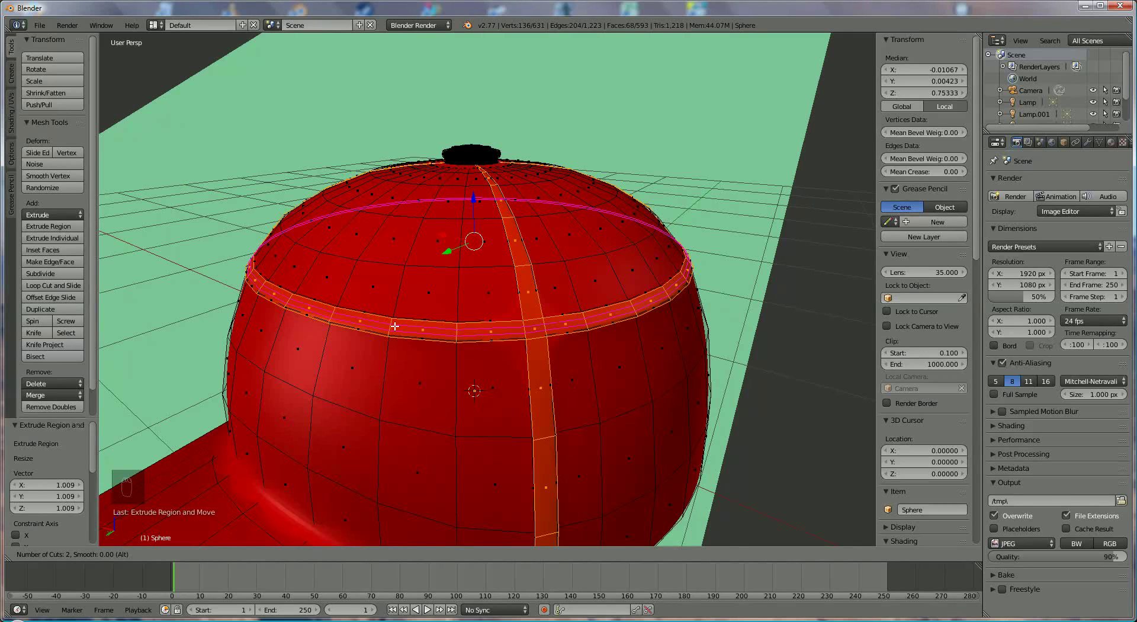
pyautogui.click(396, 326)
pyautogui.click(395, 326)
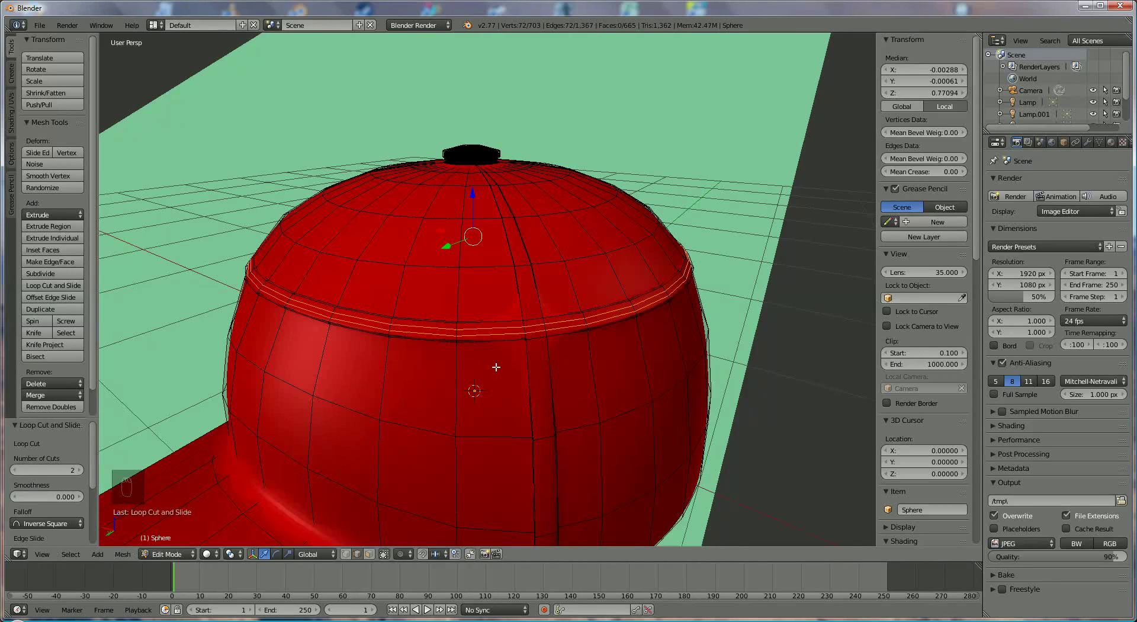
# Add two loop cuts along the raised vertical seam strip on the negative X side near the brim
pyautogui.moveTo(587, 352); pyautogui.dragTo(573, 352, button='middle')
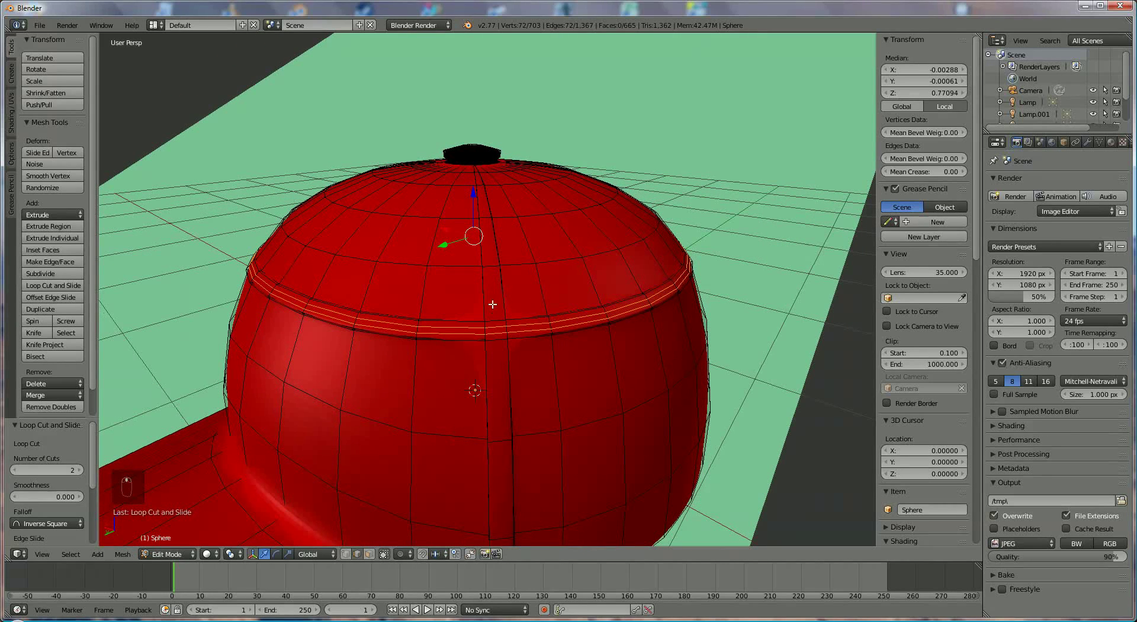
pyautogui.hotkey('ctrl', 'r')
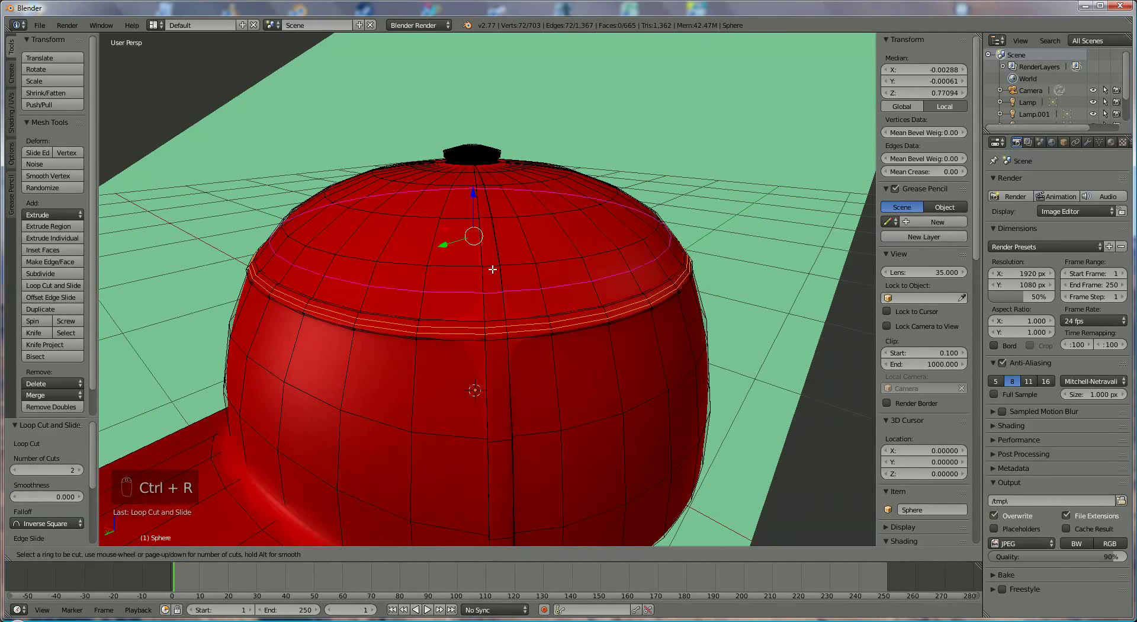
pyautogui.scroll(1, 491, 266)
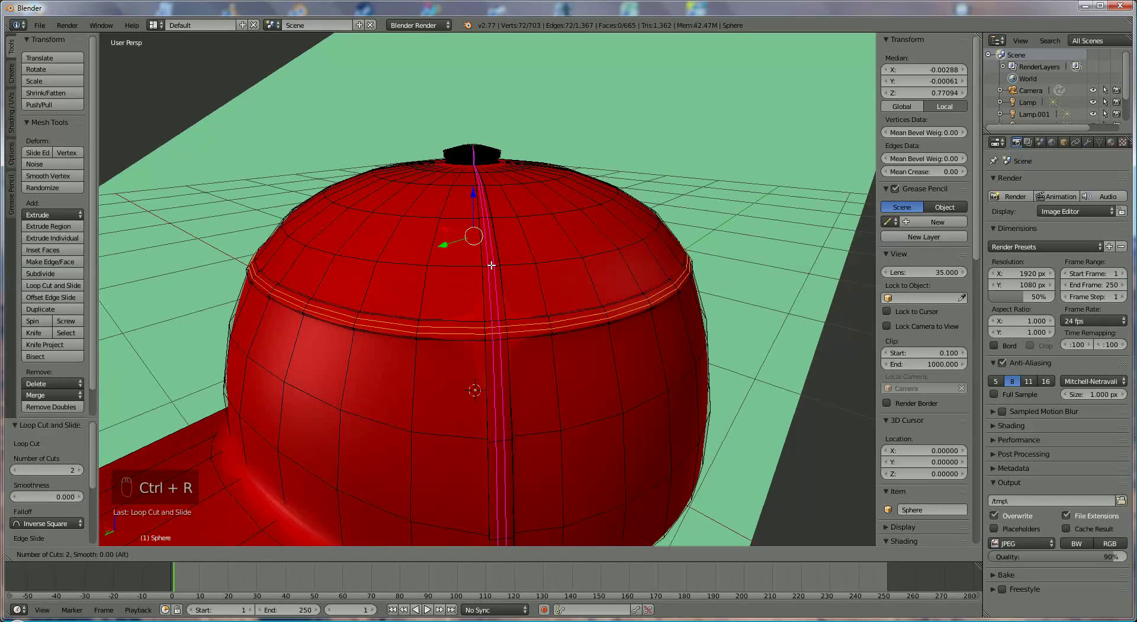
pyautogui.click(491, 265)
pyautogui.click(491, 265)
# Add two loop cuts along the raised vertical seam strip on the positive X side near the brim
pyautogui.moveTo(419, 317); pyautogui.dragTo(537, 317, button='middle')
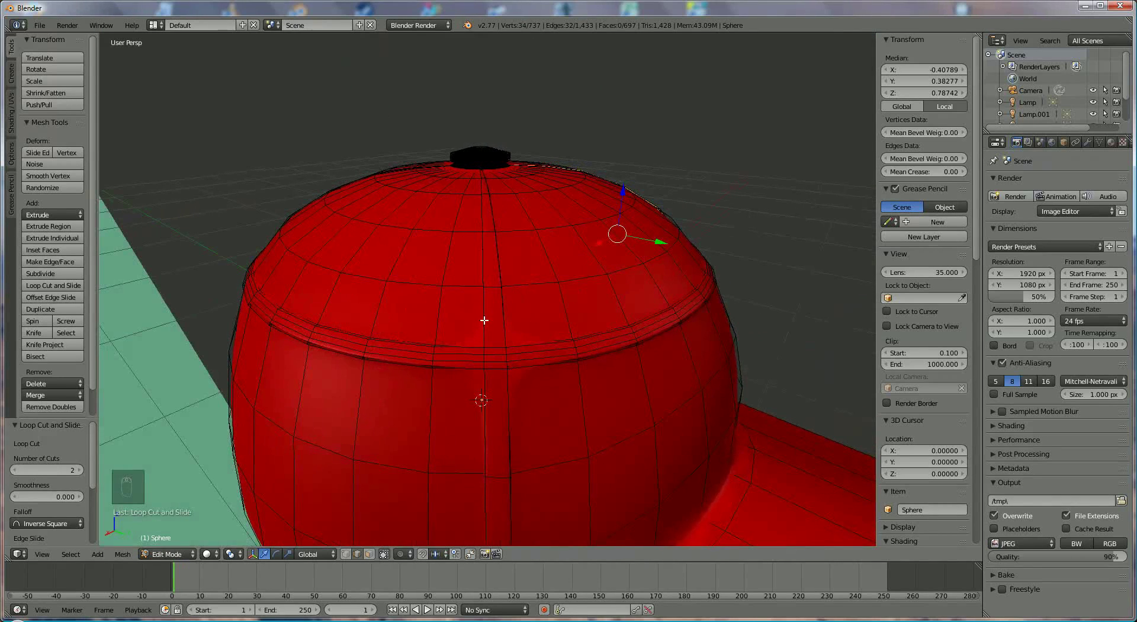
pyautogui.hotkey('ctrl', 'r')
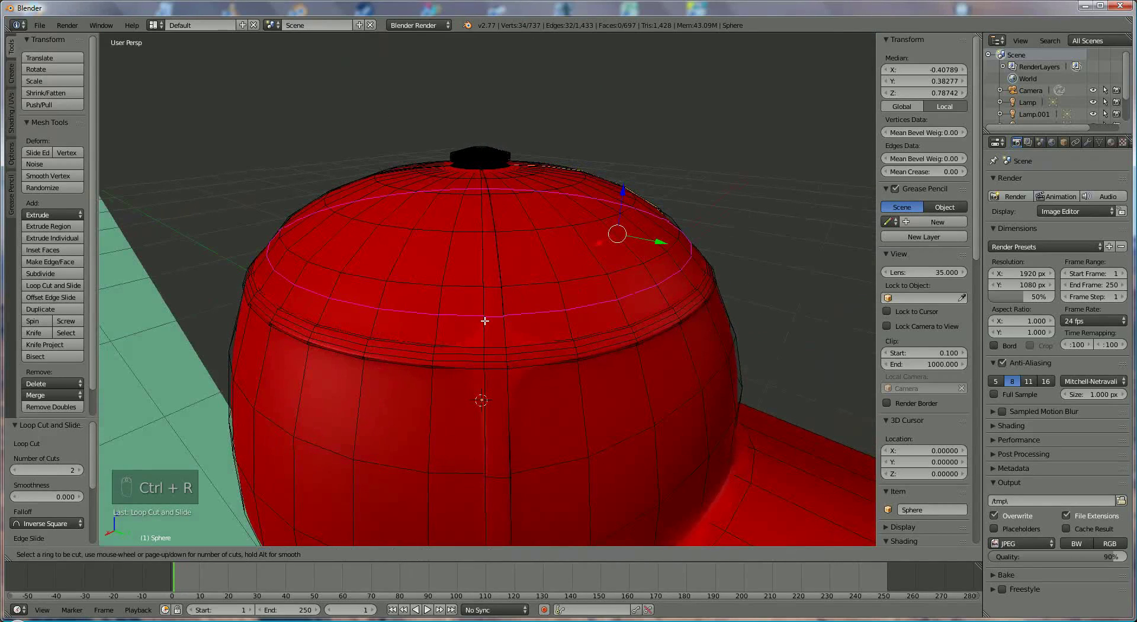
pyautogui.scroll(1, 494, 290)
pyautogui.click(494, 289)
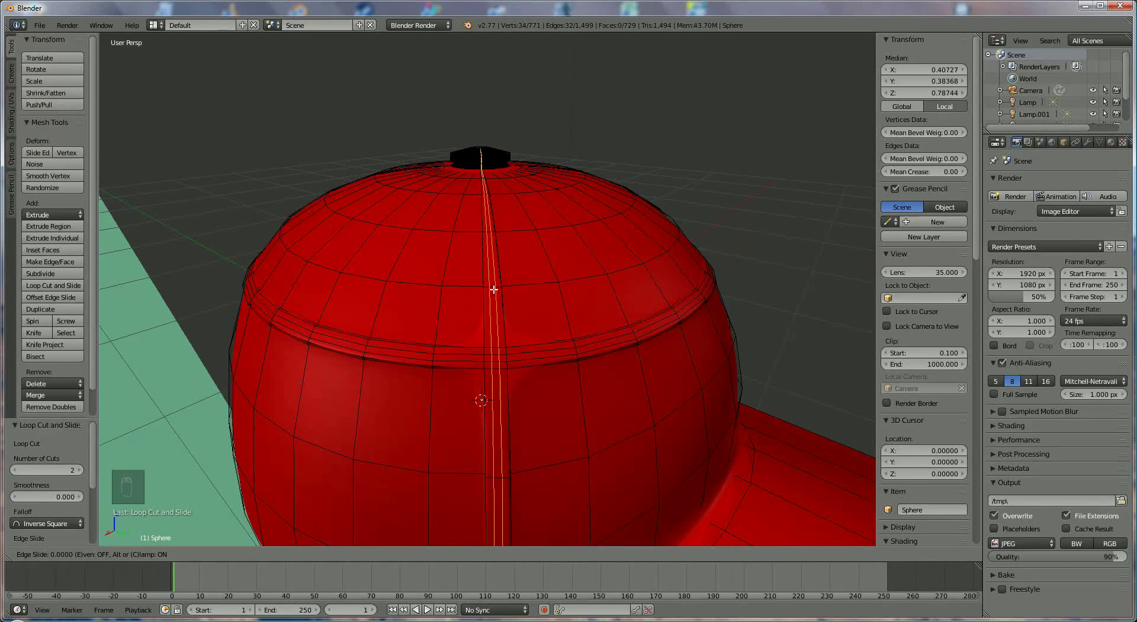
pyautogui.click(486, 336)
# Add two centred loop cuts along the raised vertical seam strip at the back of the cap on the positive X side
pyautogui.moveTo(486, 336); pyautogui.dragTo(508, 379, button='middle')
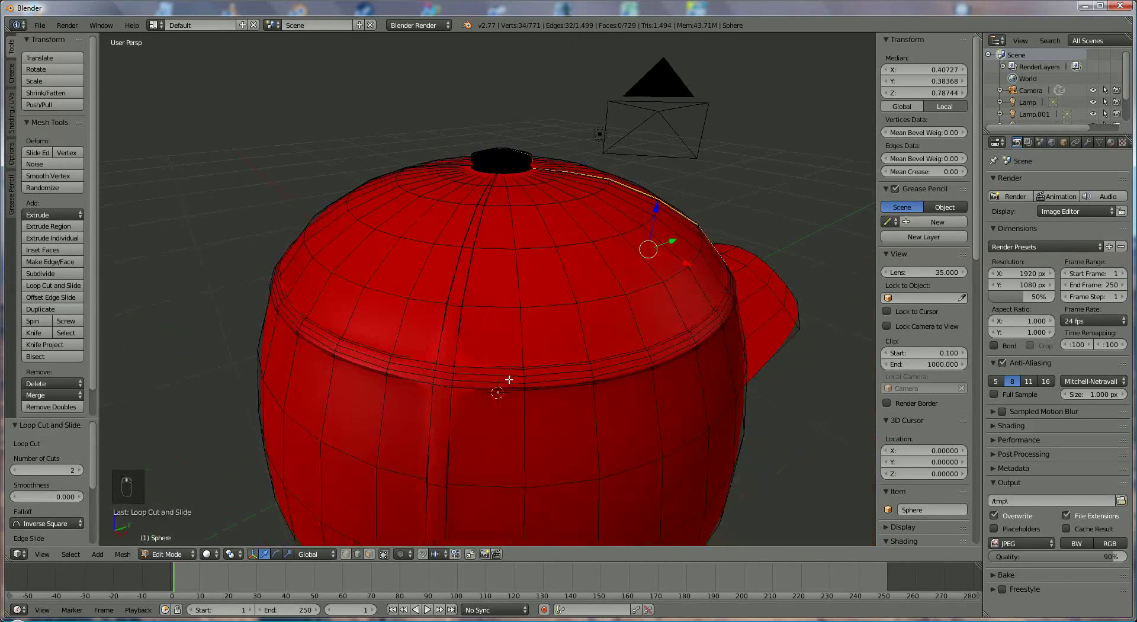
pyautogui.hotkey('ctrl', 'r')
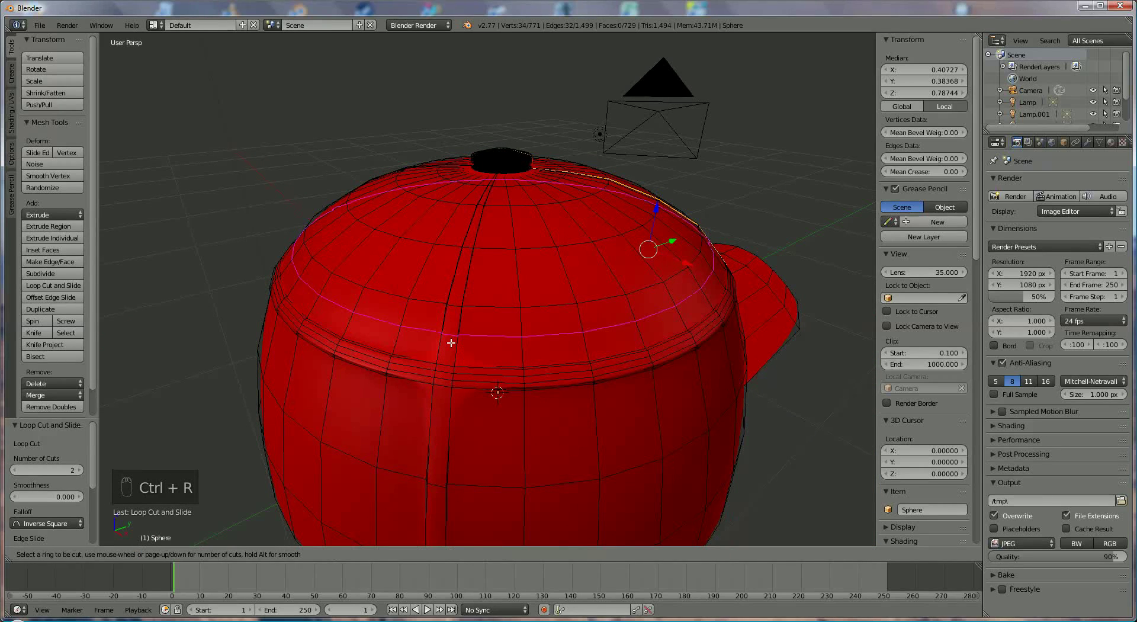
pyautogui.scroll(1, 454, 309)
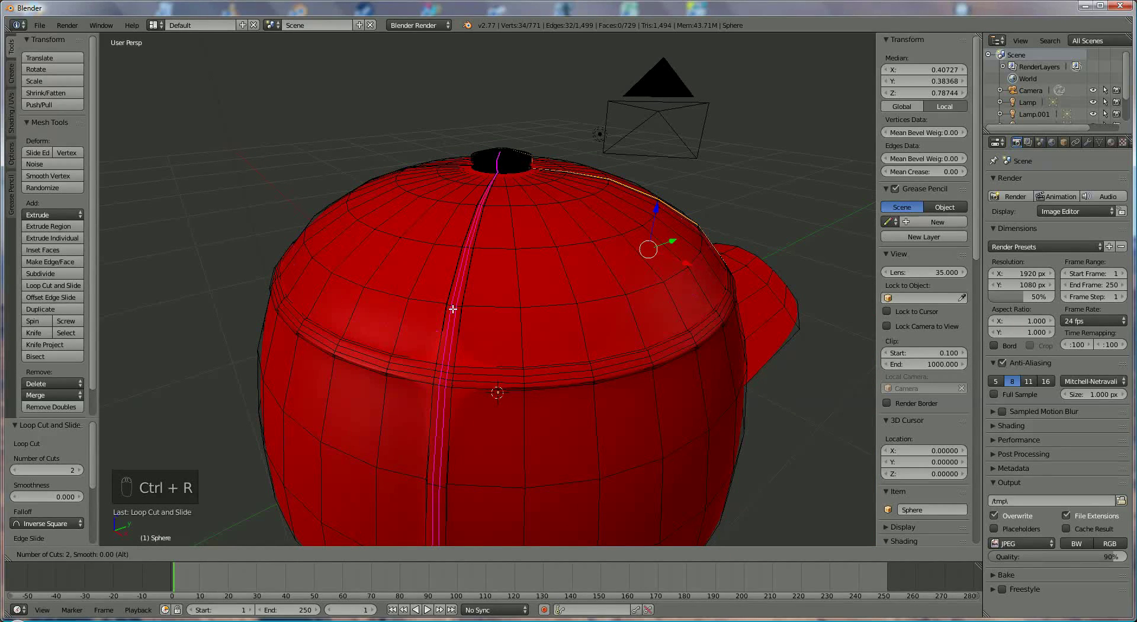
pyautogui.click(453, 309)
pyautogui.rightClick(453, 309)
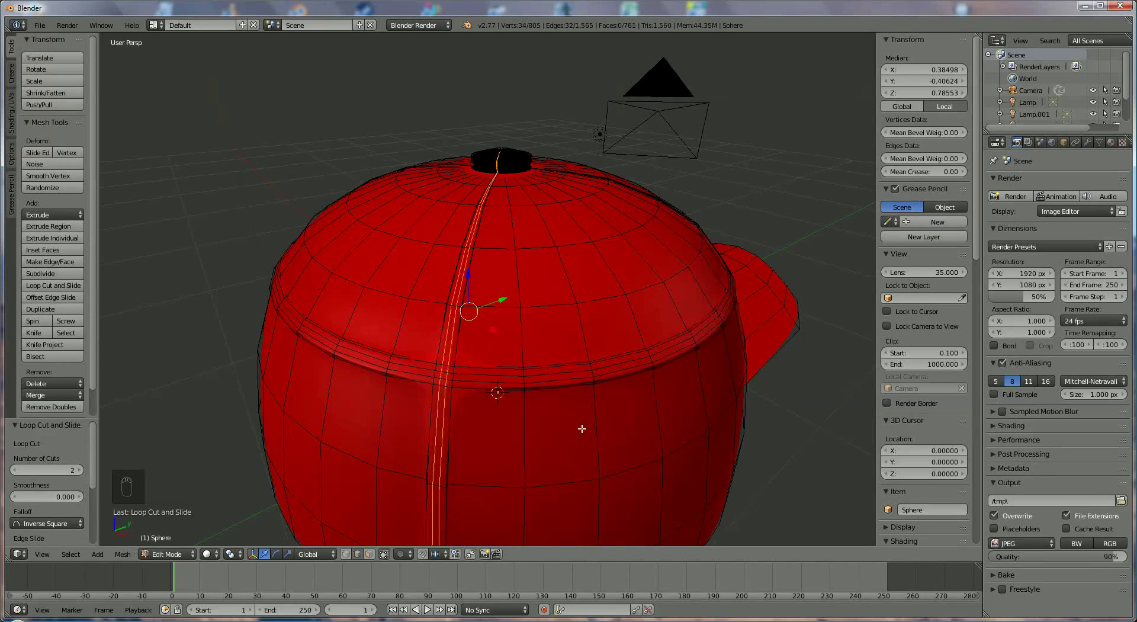
pyautogui.moveTo(648, 394); pyautogui.dragTo(514, 371, button='middle')
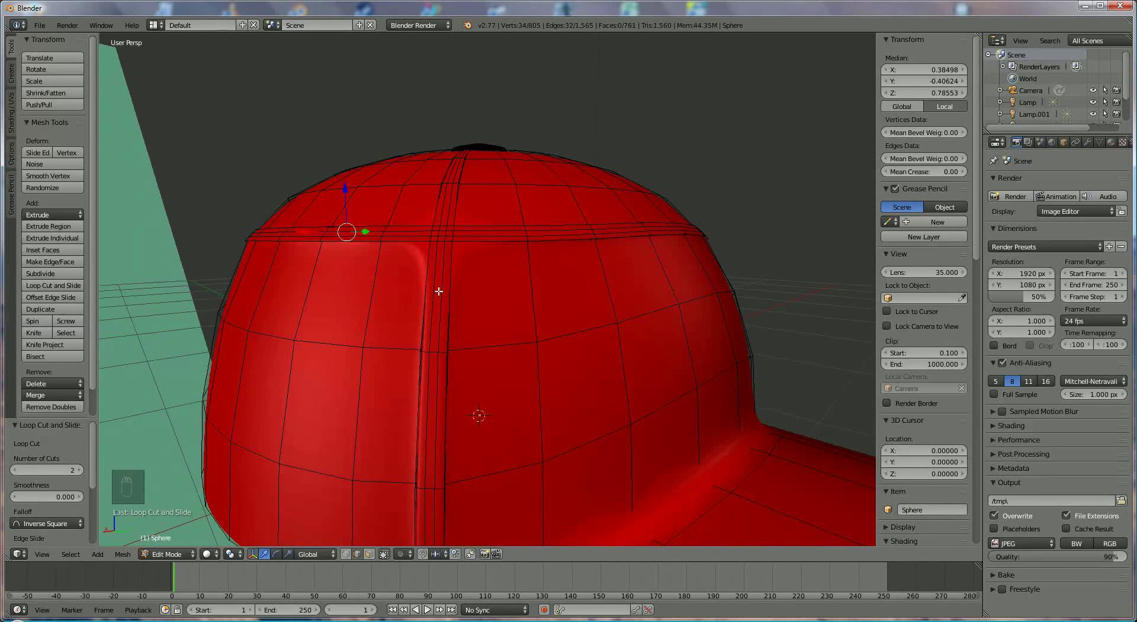
pyautogui.moveTo(462, 319); pyautogui.dragTo(459, 296, button='middle')
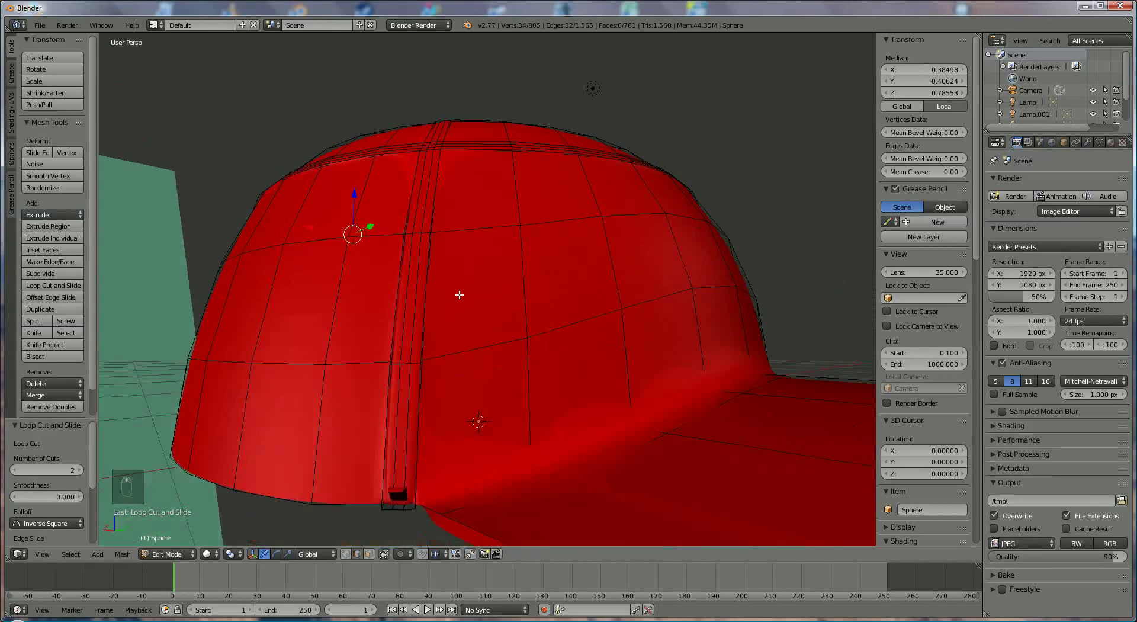
pyautogui.moveTo(416, 411); pyautogui.dragTo(416, 420, button='middle')
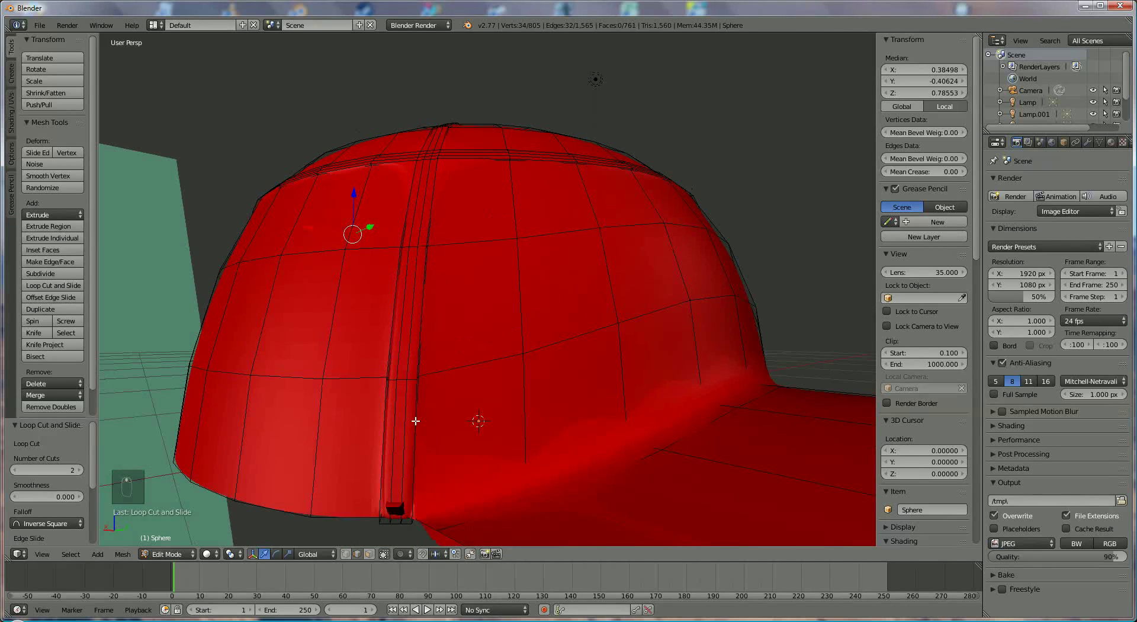
pyautogui.rightClick(403, 453)
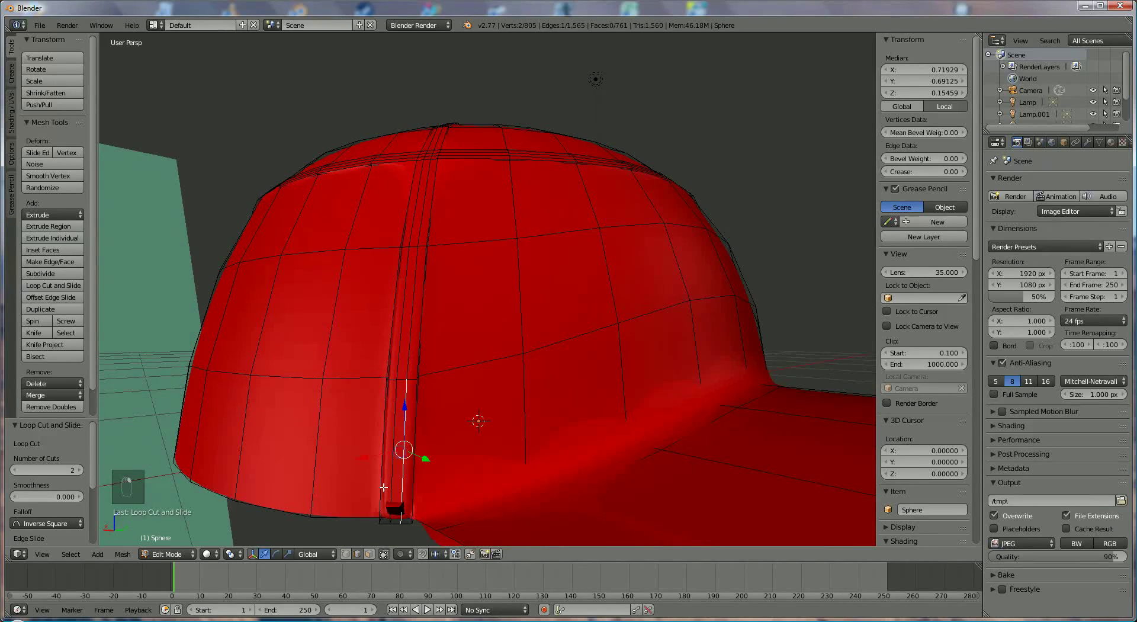
pyautogui.click(368, 554)
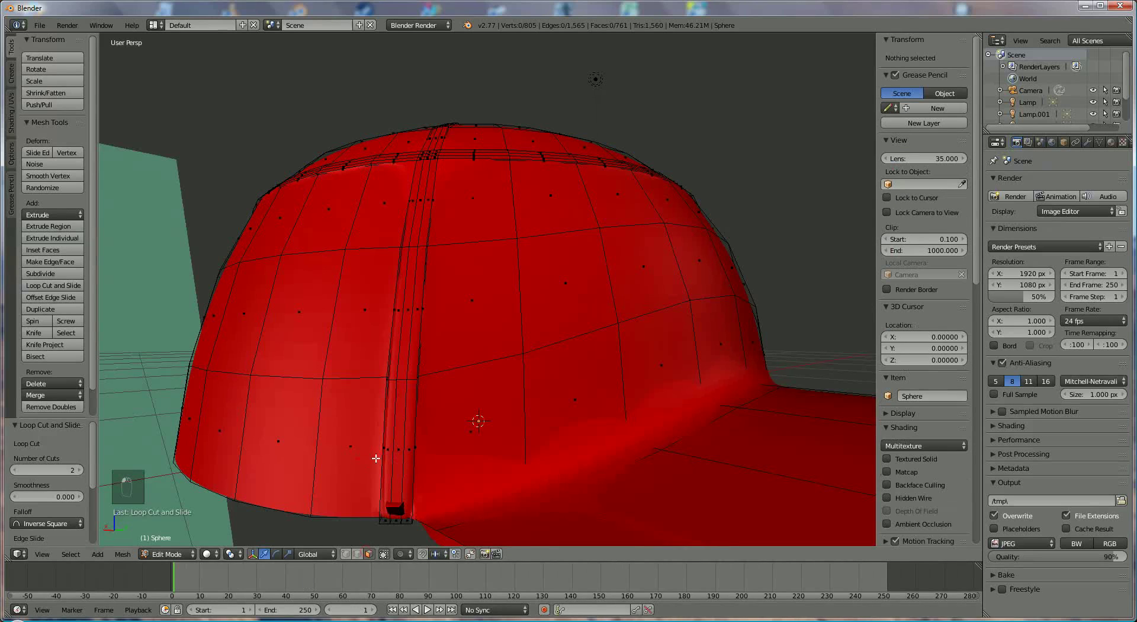
pyautogui.rightClick(397, 431)
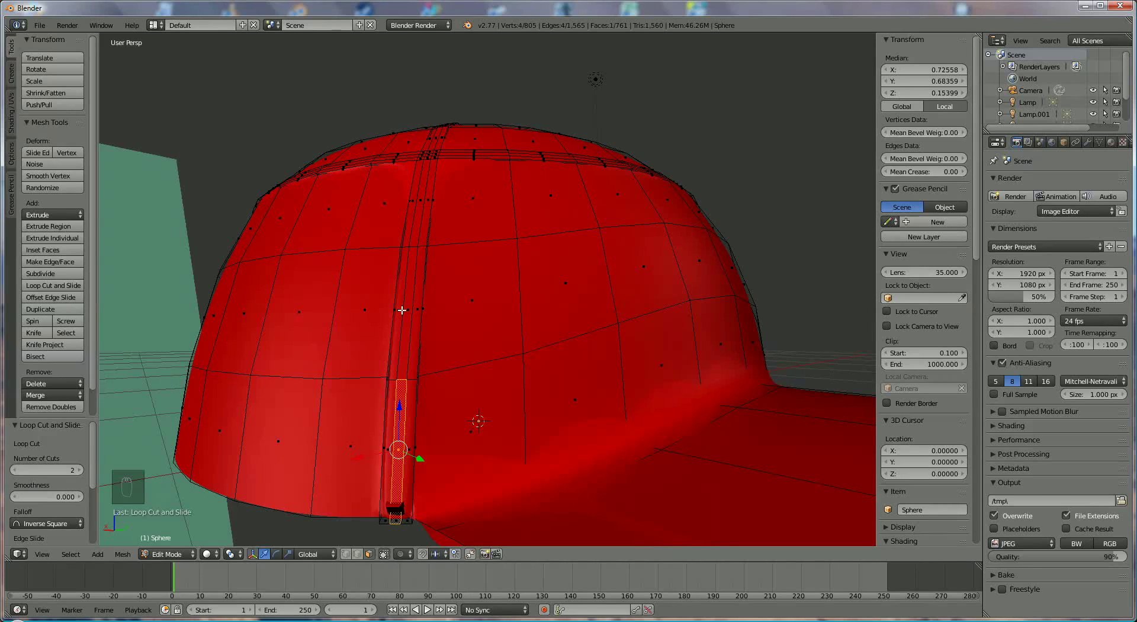
pyautogui.keyDown('alt'); pyautogui.rightClick(410, 248); pyautogui.keyUp('alt')
pyautogui.moveTo(427, 277); pyautogui.dragTo(462, 291, button='middle')
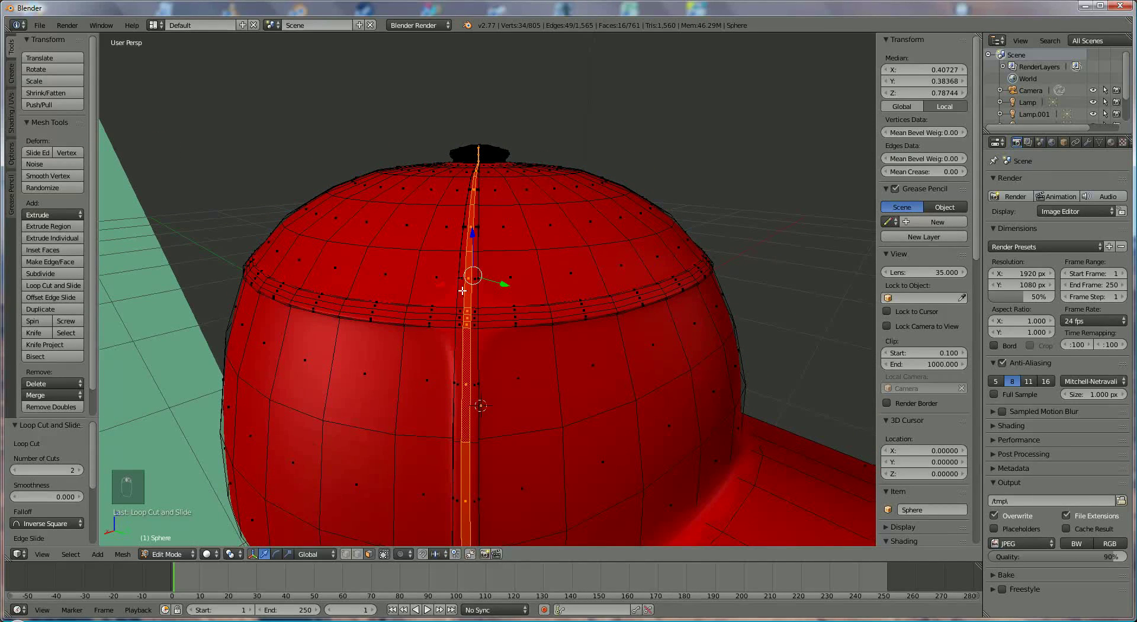
pyautogui.keyDown('alt'); pyautogui.keyDown('shift'); pyautogui.rightClick(405, 316); pyautogui.keyUp('shift'); pyautogui.keyUp('alt')
pyautogui.moveTo(645, 315); pyautogui.dragTo(506, 315, button='middle')
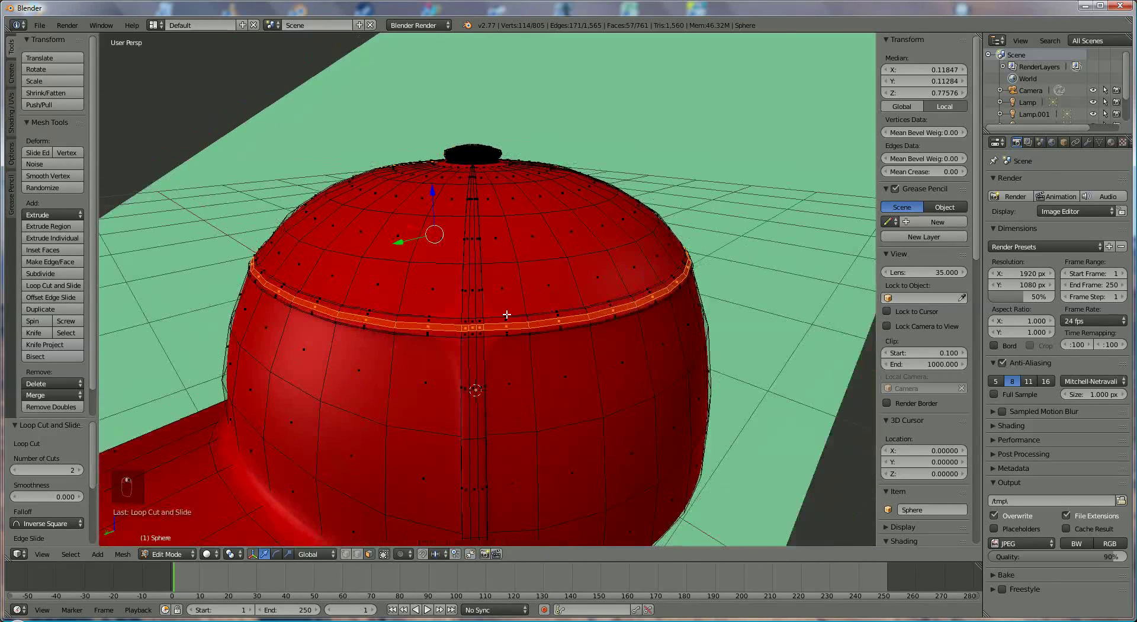
pyautogui.keyDown('alt'); pyautogui.keyDown('shift'); pyautogui.rightClick(473, 439); pyautogui.keyUp('shift'); pyautogui.keyUp('alt')
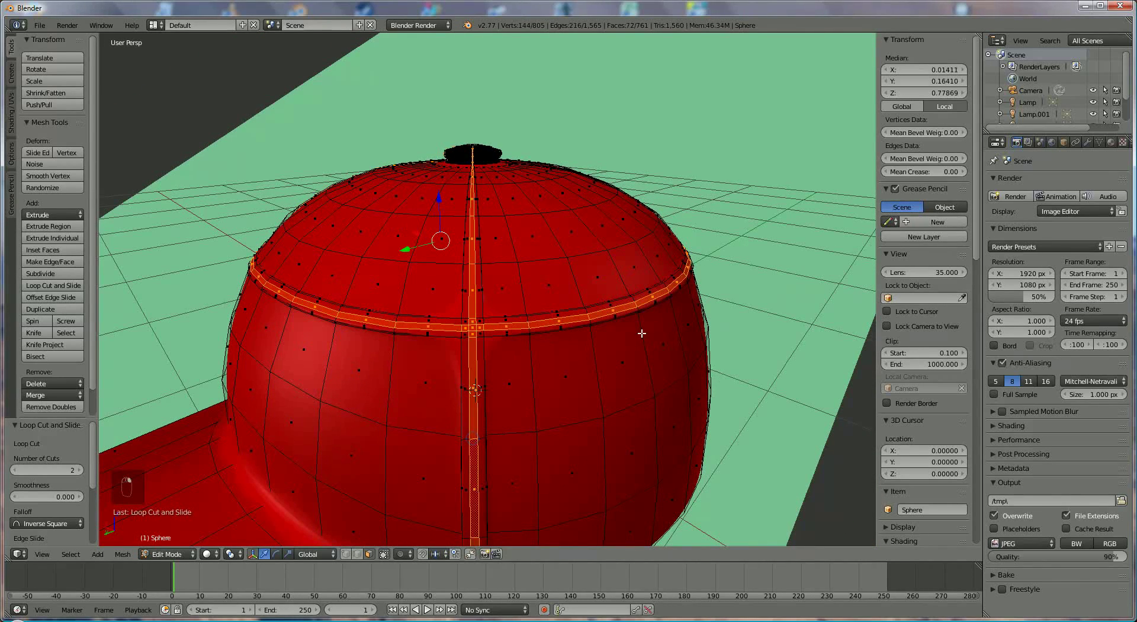
# Add two centred loop cuts along the remaining uncut raised vertical seam strip at the back of the cap on the negative X side
pyautogui.moveTo(641, 334); pyautogui.dragTo(472, 402, button='middle')
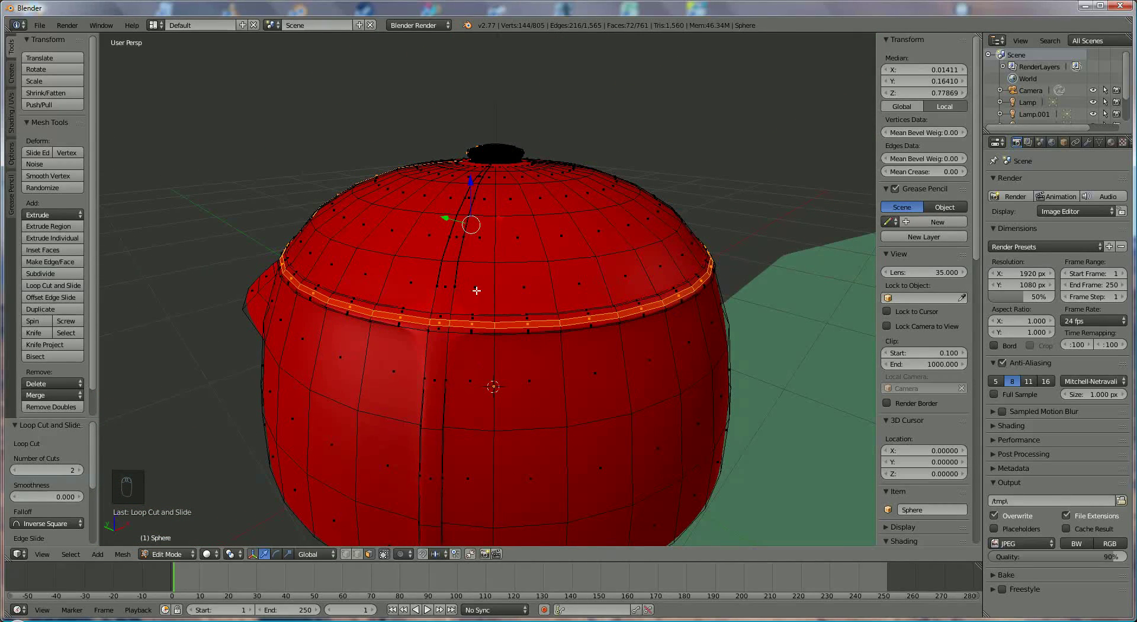
pyautogui.hotkey('ctrl', 'r')
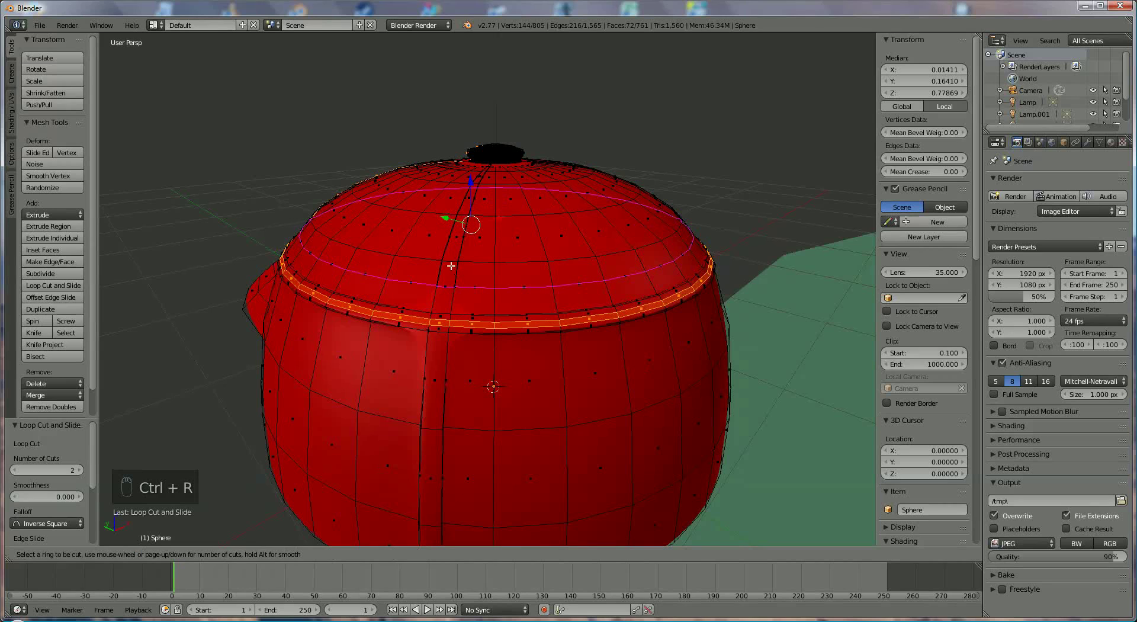
pyautogui.scroll(1, 448, 260)
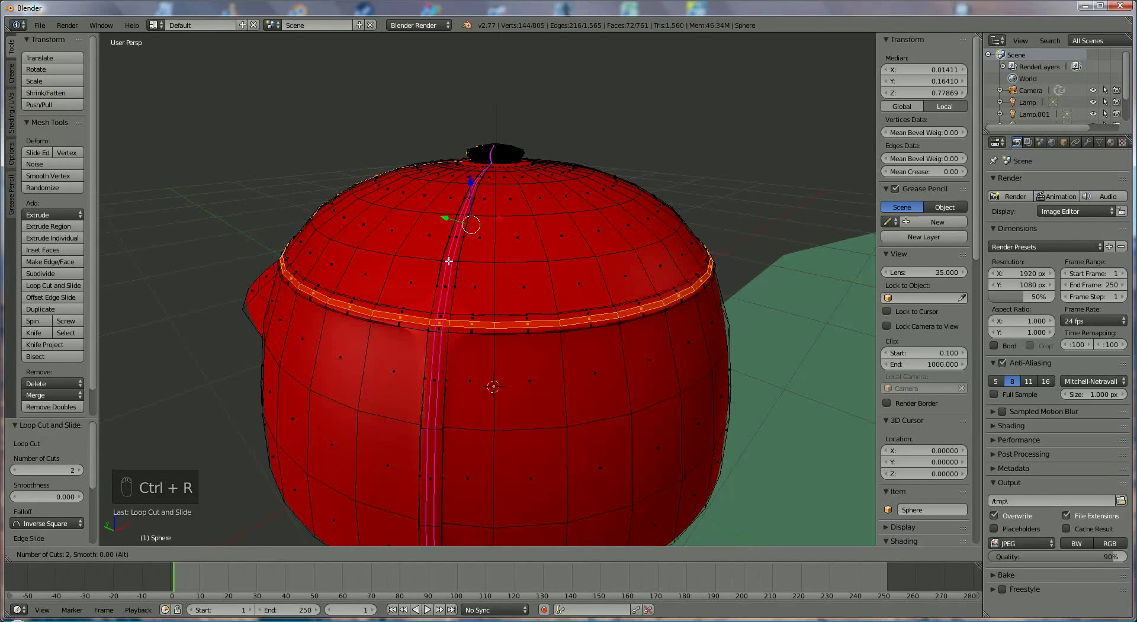
pyautogui.click(449, 260)
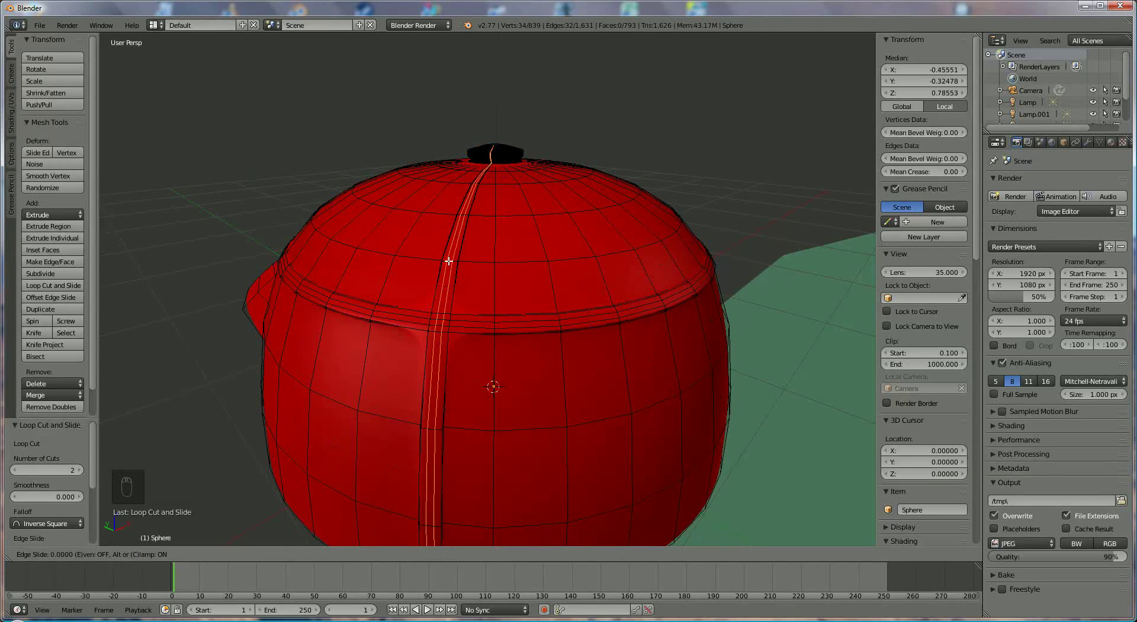
pyautogui.click(471, 325)
pyautogui.moveTo(475, 325); pyautogui.dragTo(485, 310, button='middle')
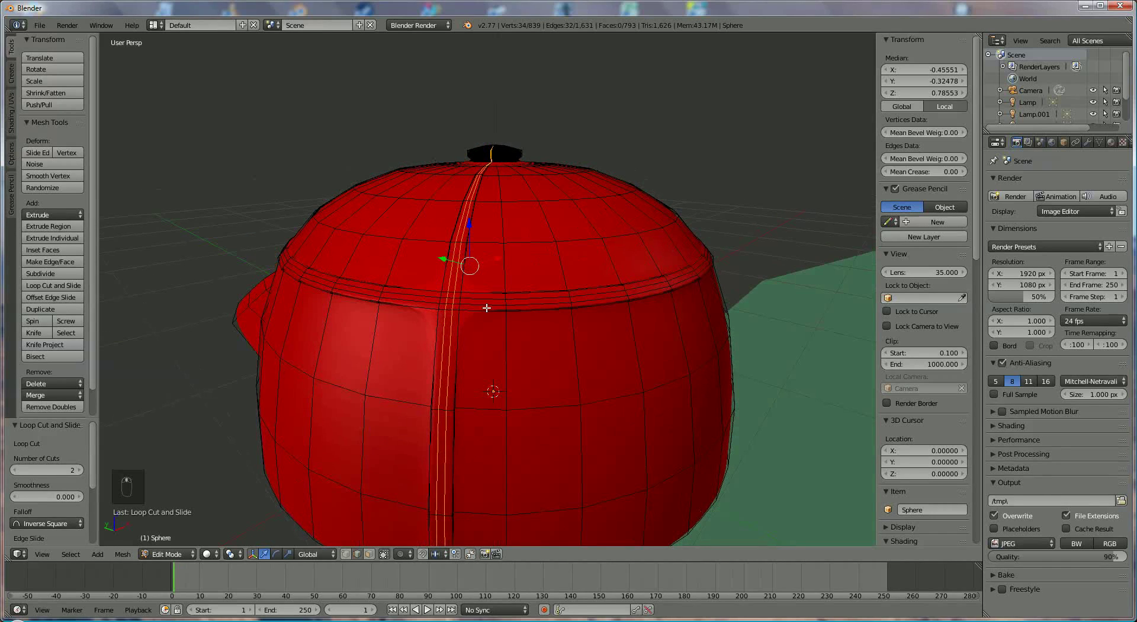
# In face select mode, select the centre face loops of the back seam strip on the negative X side and of the horizontal seam band
pyautogui.click(369, 553)
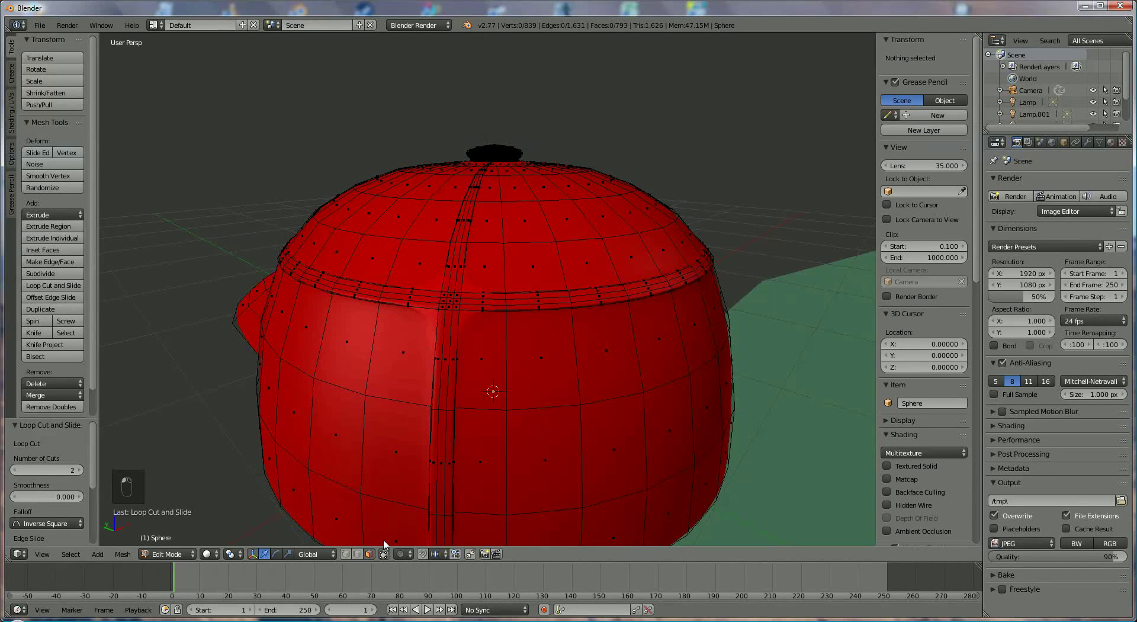
pyautogui.rightClick(442, 498)
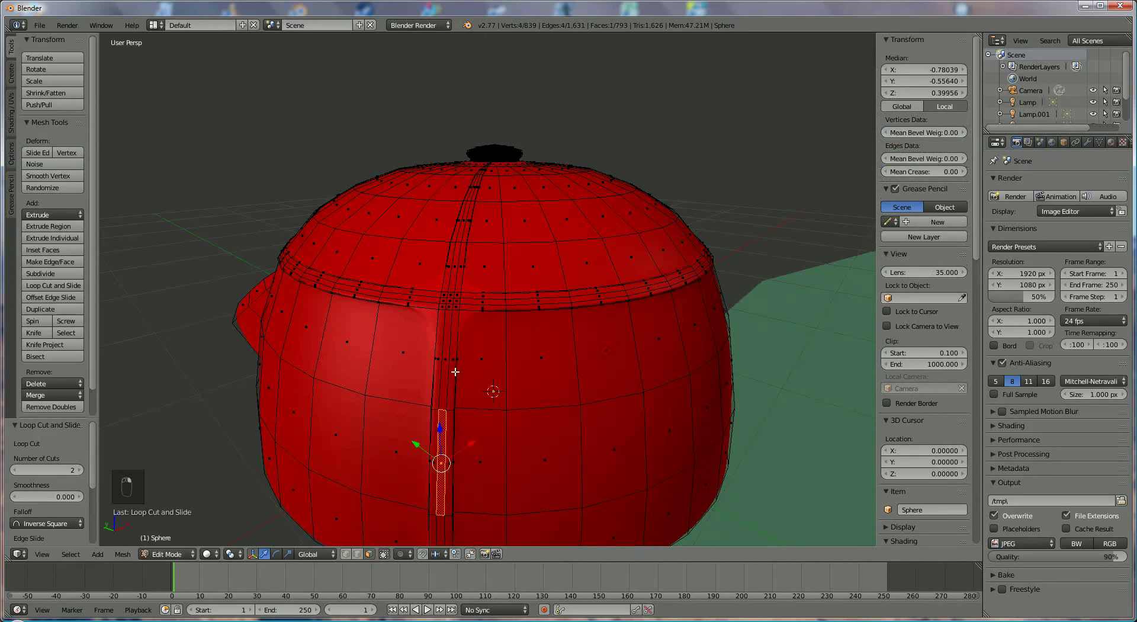
pyautogui.keyDown('alt'); pyautogui.rightClick(457, 241); pyautogui.keyUp('alt')
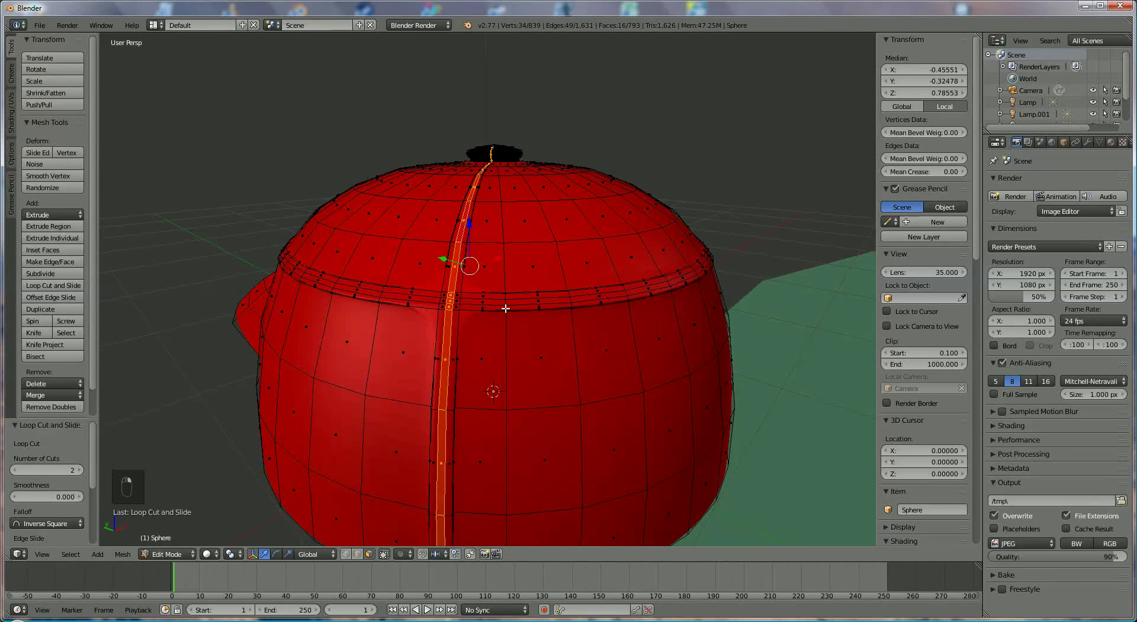
pyautogui.keyDown('alt'); pyautogui.keyDown('shift'); pyautogui.rightClick(565, 303); pyautogui.keyUp('shift'); pyautogui.keyUp('alt')
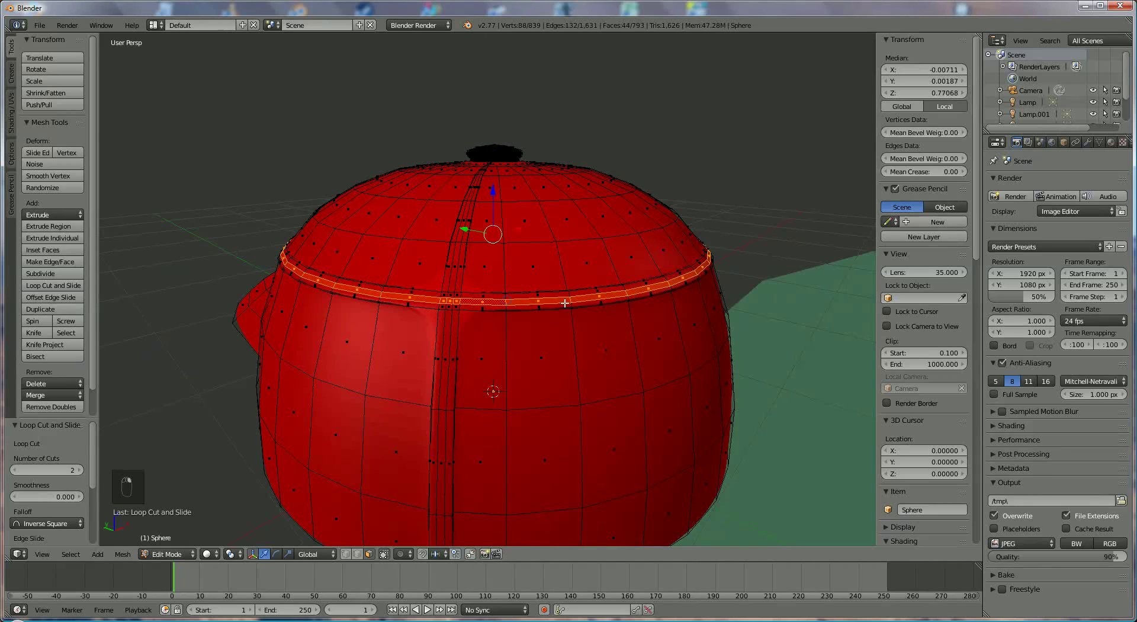
pyautogui.keyDown('alt'); pyautogui.keyDown('shift'); pyautogui.rightClick(441, 408); pyautogui.keyUp('shift'); pyautogui.keyUp('alt')
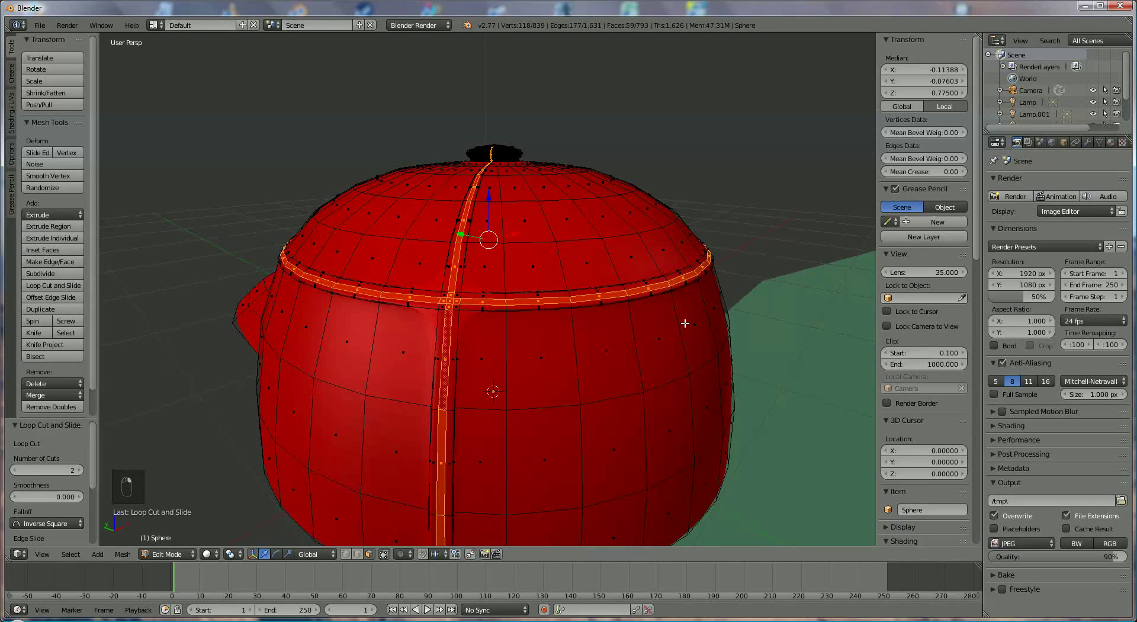
# Add the centre face loops of the other three raised vertical seam strips to the selection
pyautogui.moveTo(685, 322); pyautogui.dragTo(528, 325, button='middle')
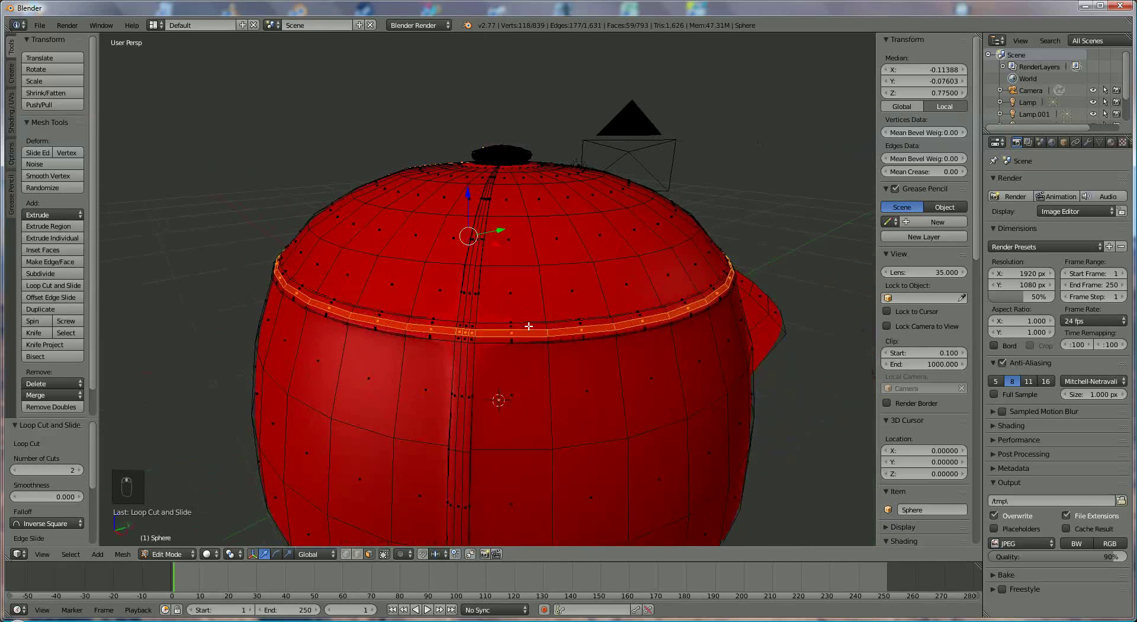
pyautogui.keyDown('alt'); pyautogui.keyDown('shift'); pyautogui.rightClick(459, 451); pyautogui.keyUp('shift'); pyautogui.keyUp('alt')
pyautogui.moveTo(695, 321); pyautogui.dragTo(538, 342, button='middle')
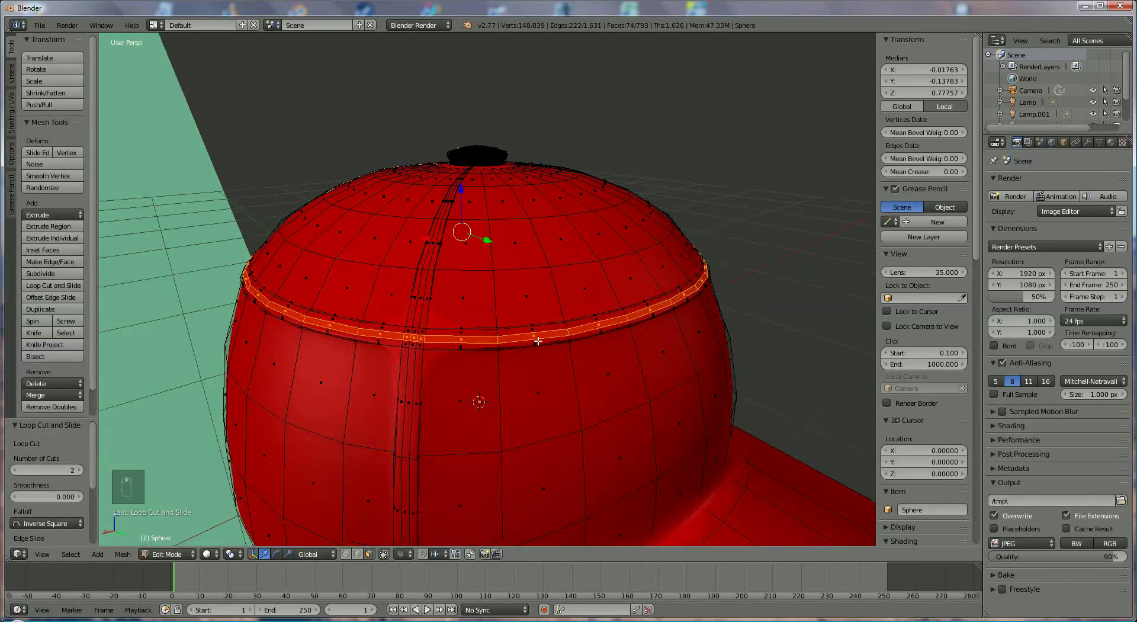
pyautogui.keyDown('alt'); pyautogui.keyDown('shift'); pyautogui.rightClick(407, 452); pyautogui.keyUp('shift'); pyautogui.keyUp('alt')
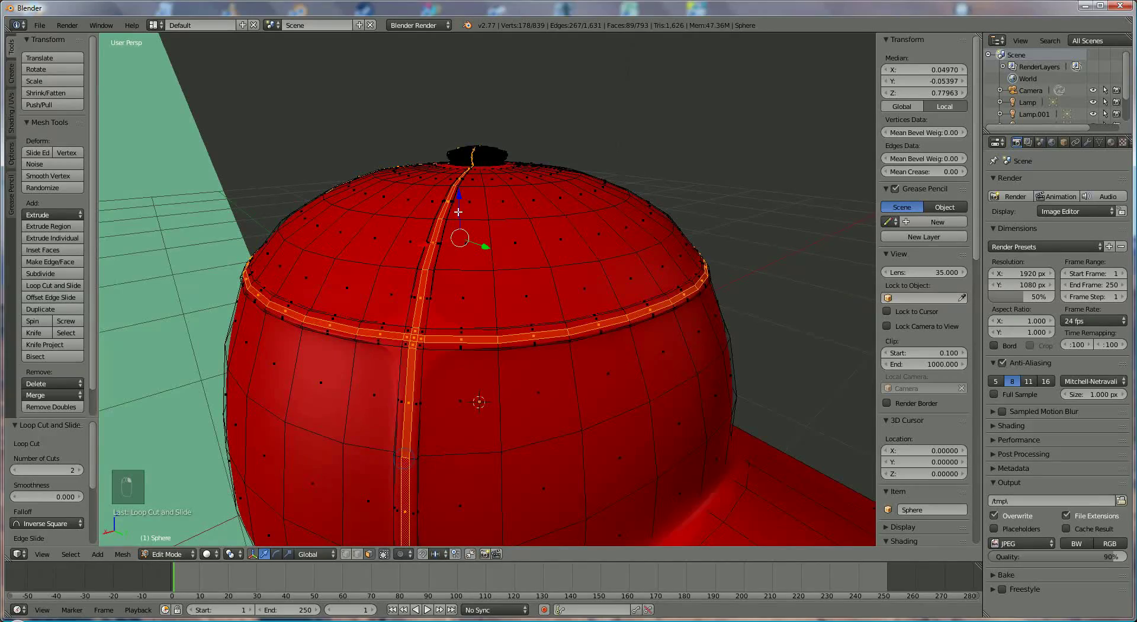
pyautogui.moveTo(459, 211); pyautogui.dragTo(474, 215, button='middle')
pyautogui.moveTo(704, 221); pyautogui.dragTo(581, 197, button='middle')
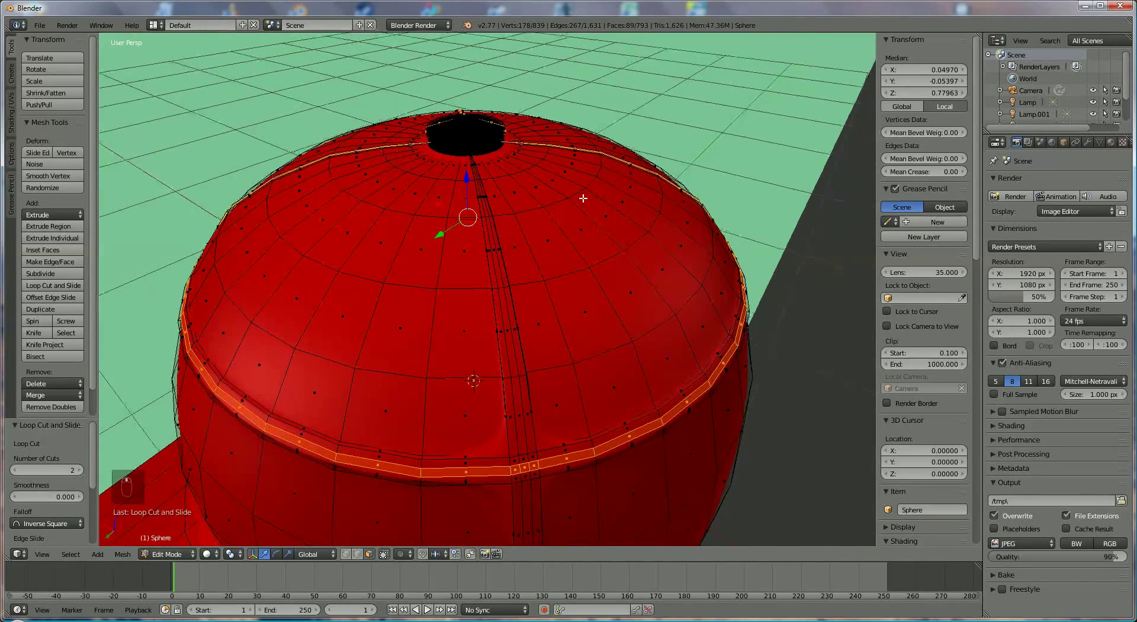
pyautogui.click(511, 377)
pyautogui.rightClick(509, 374)
# Deselect the selected seam faces that cross the top of the black button
pyautogui.moveTo(526, 225)
pyautogui.mouseDown(button='middle')
pyautogui.moveTo(540, 243)
pyautogui.moveTo(537, 227)
pyautogui.mouseUp(button='middle')
pyautogui.scroll(5, 515, 195)
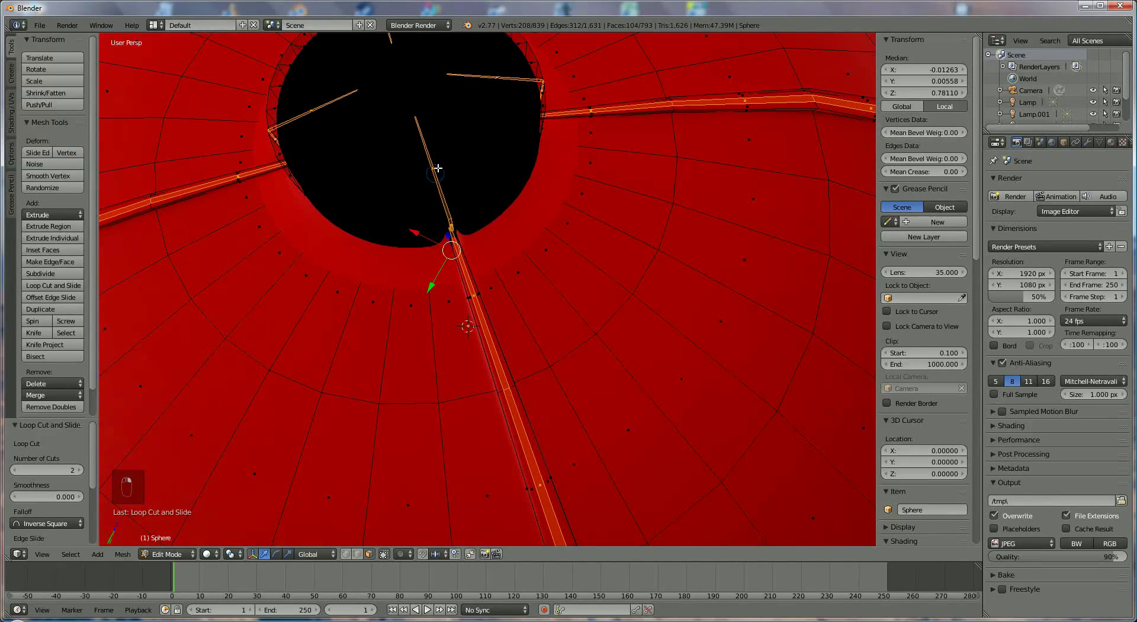
pyautogui.keyDown('shift'); pyautogui.rightClick(428, 153); pyautogui.keyUp('shift')
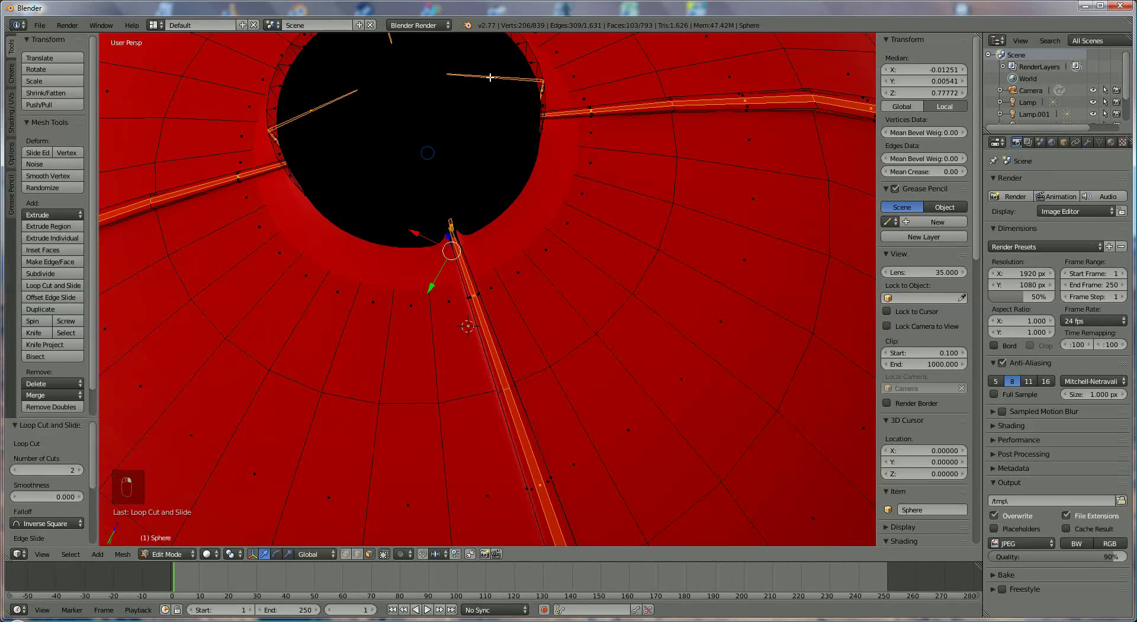
pyautogui.keyDown('shift'); pyautogui.rightClick(490, 77); pyautogui.keyUp('shift')
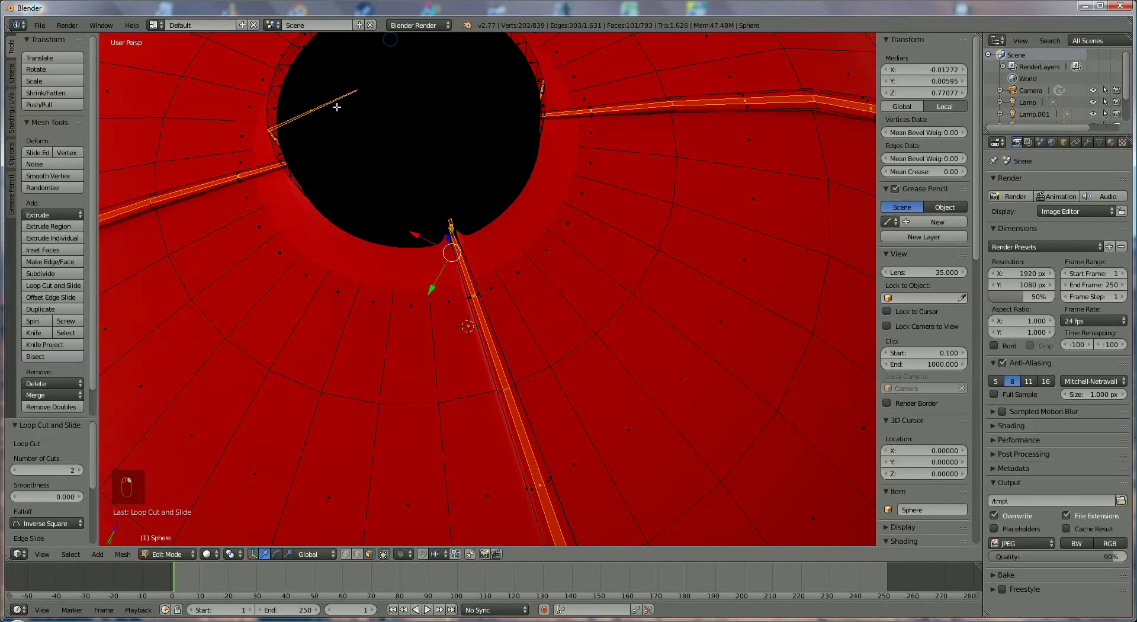
pyautogui.keyDown('shift'); pyautogui.rightClick(281, 127); pyautogui.keyUp('shift')
pyautogui.keyDown('shift'); pyautogui.rightClick(283, 121); pyautogui.keyUp('shift')
# Deselect the selected faces on the black button's side above two of the vertical seam strips, keeping the crown strips selected
pyautogui.moveTo(495, 183); pyautogui.dragTo(468, 140, button='middle')
pyautogui.moveTo(456, 98); pyautogui.dragTo(461, 150, button='middle')
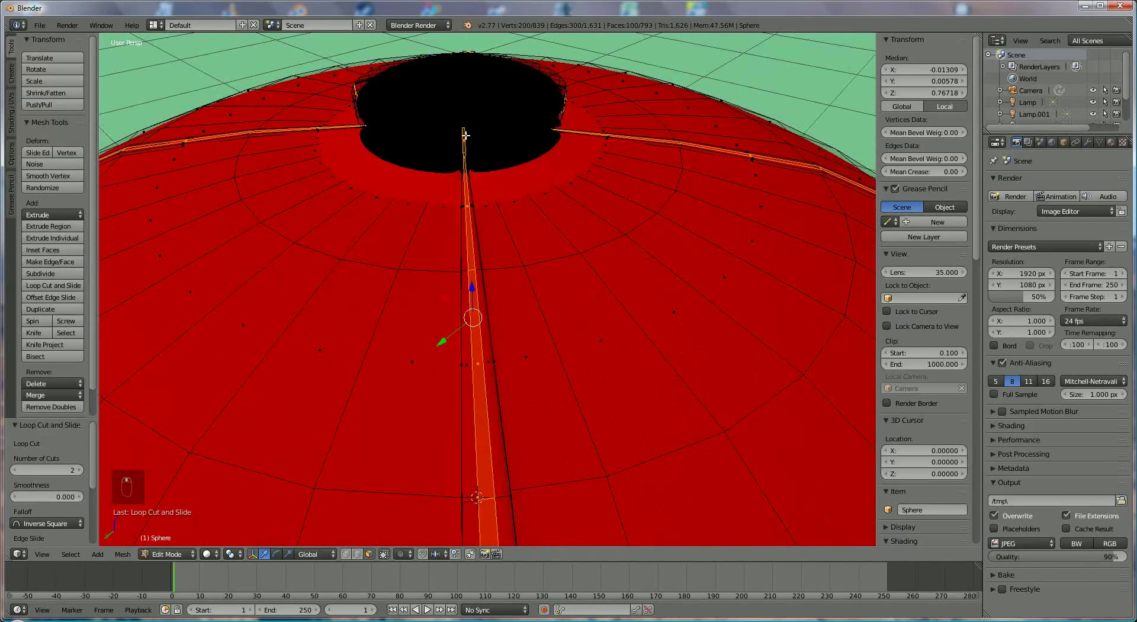
pyautogui.keyDown('shift'); pyautogui.rightClick(466, 135); pyautogui.keyUp('shift')
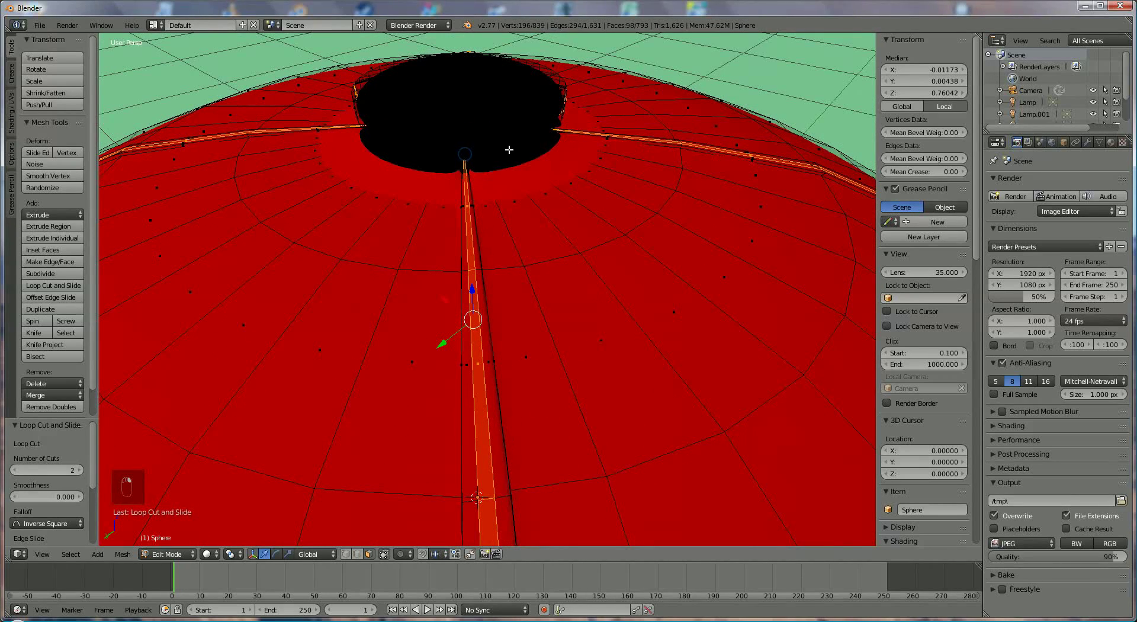
pyautogui.moveTo(540, 148); pyautogui.dragTo(465, 151, button='middle')
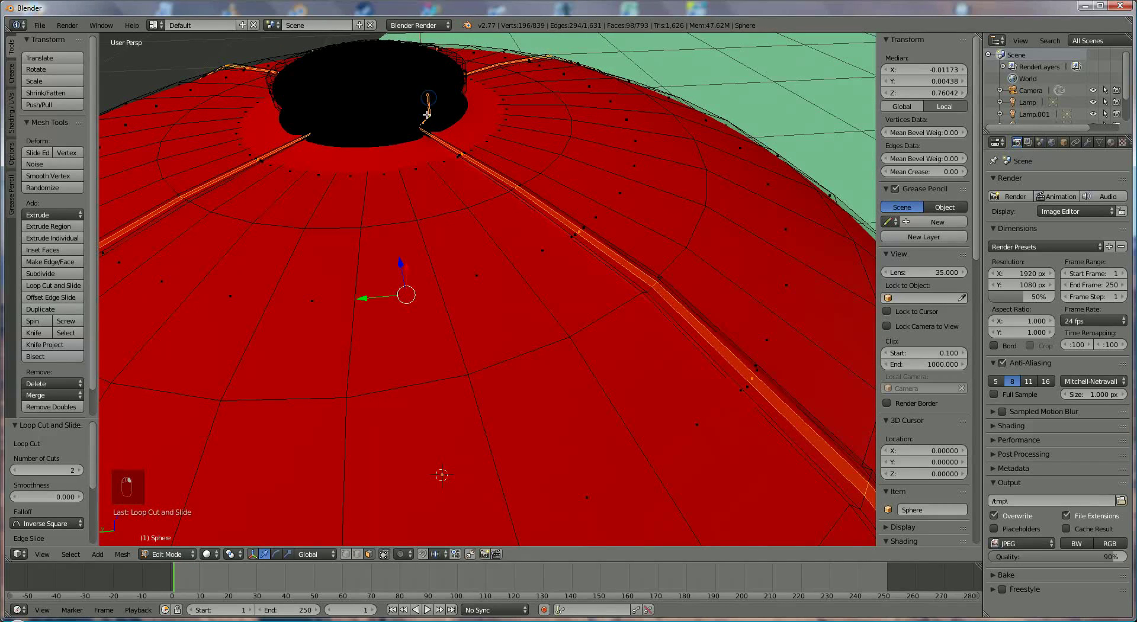
pyautogui.keyDown('shift'); pyautogui.rightClick(430, 119); pyautogui.keyUp('shift')
pyautogui.moveTo(544, 142); pyautogui.dragTo(519, 144, button='middle')
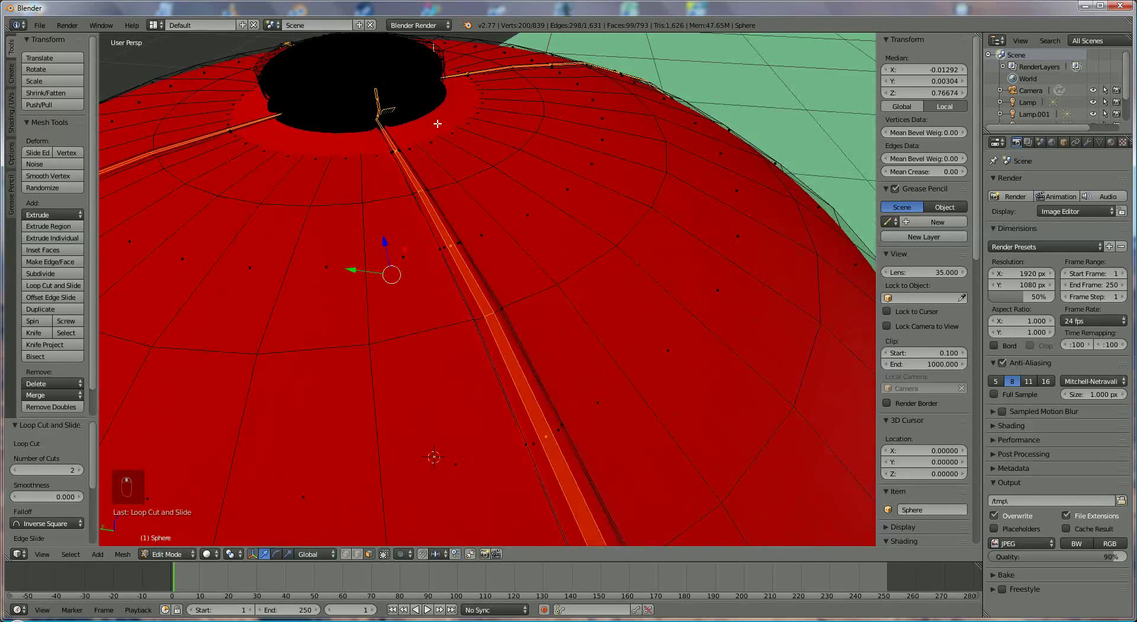
pyautogui.keyDown('shift'); pyautogui.rightClick(395, 109); pyautogui.keyUp('shift')
pyautogui.keyDown('shift'); pyautogui.rightClick(382, 110); pyautogui.keyUp('shift')
pyautogui.moveTo(468, 135); pyautogui.dragTo(424, 170, button='middle')
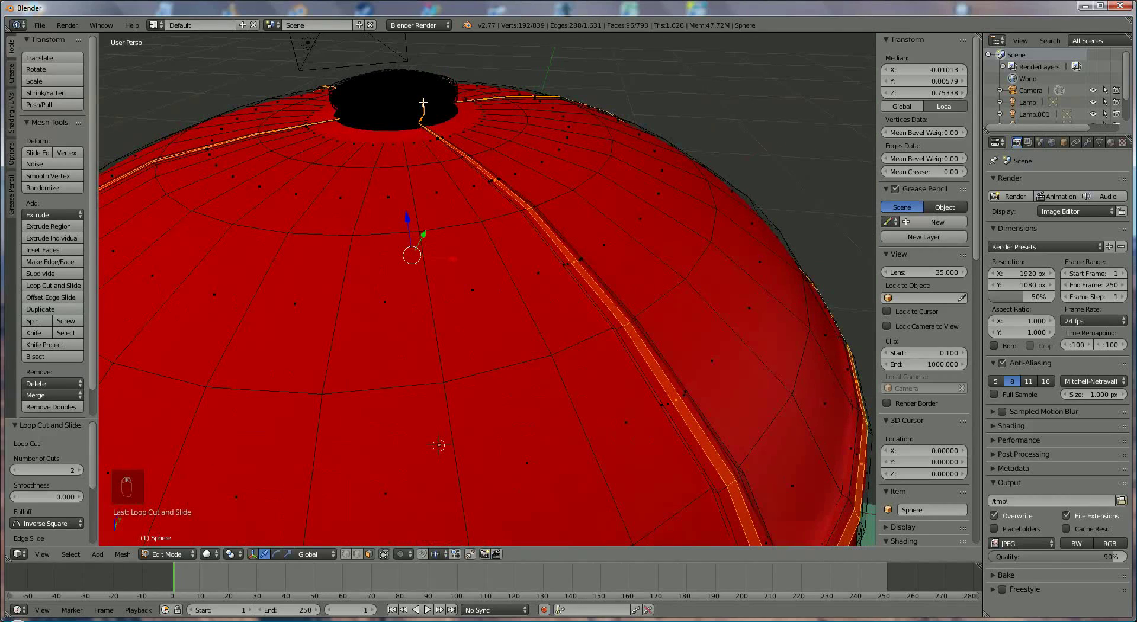
# Deselect the selected faces on the black button's side above the other two vertical seam strips, keeping the crown strips selected
pyautogui.keyDown('shift'); pyautogui.rightClick(424, 106); pyautogui.keyUp('shift')
pyautogui.press('c')
pyautogui.press('Escape')
pyautogui.moveTo(530, 165); pyautogui.dragTo(437, 112, button='middle')
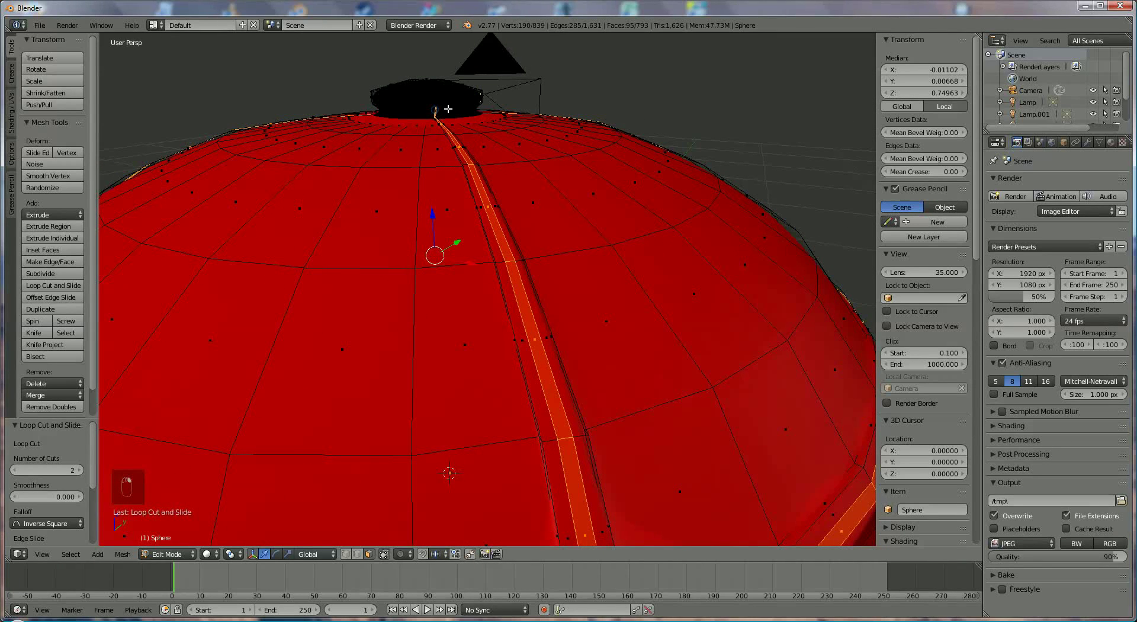
pyautogui.press('c')
pyautogui.press('Escape')
pyautogui.moveTo(435, 110)
pyautogui.mouseDown(button='middle')
pyautogui.moveTo(453, 110)
pyautogui.moveTo(458, 151)
pyautogui.moveTo(488, 199)
pyautogui.mouseUp(button='middle')
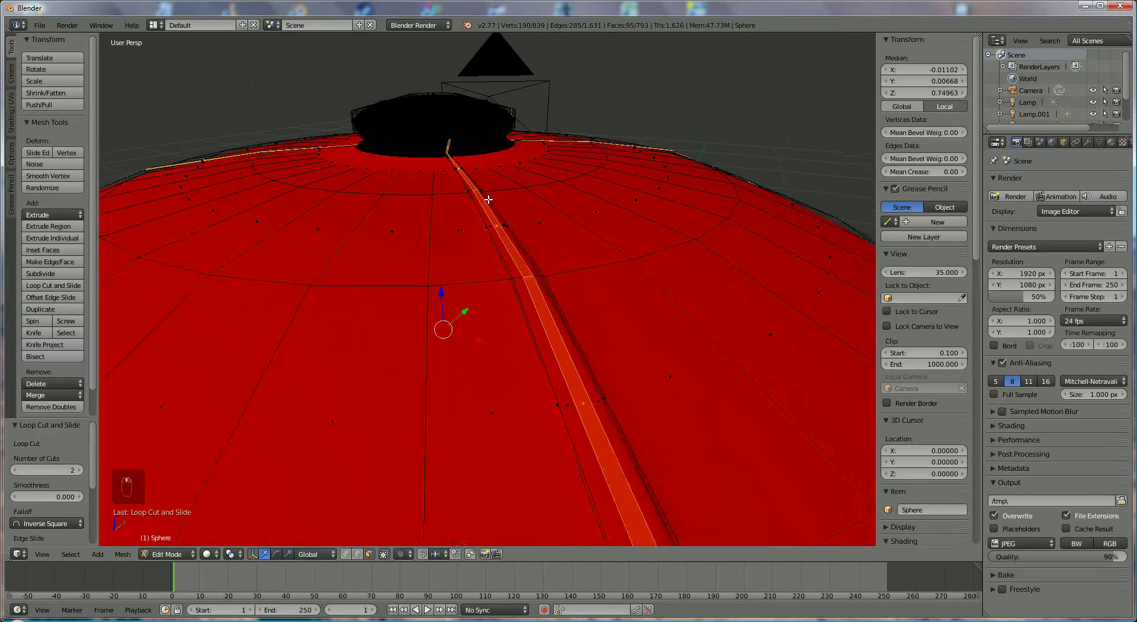
pyautogui.keyDown('shift'); pyautogui.rightClick(447, 142); pyautogui.keyUp('shift')
pyautogui.keyDown('shift'); pyautogui.rightClick(448, 143); pyautogui.keyUp('shift')
pyautogui.moveTo(499, 148)
pyautogui.mouseDown(button='middle')
pyautogui.moveTo(531, 160)
pyautogui.moveTo(416, 165)
pyautogui.moveTo(511, 164)
pyautogui.mouseUp(button='middle')
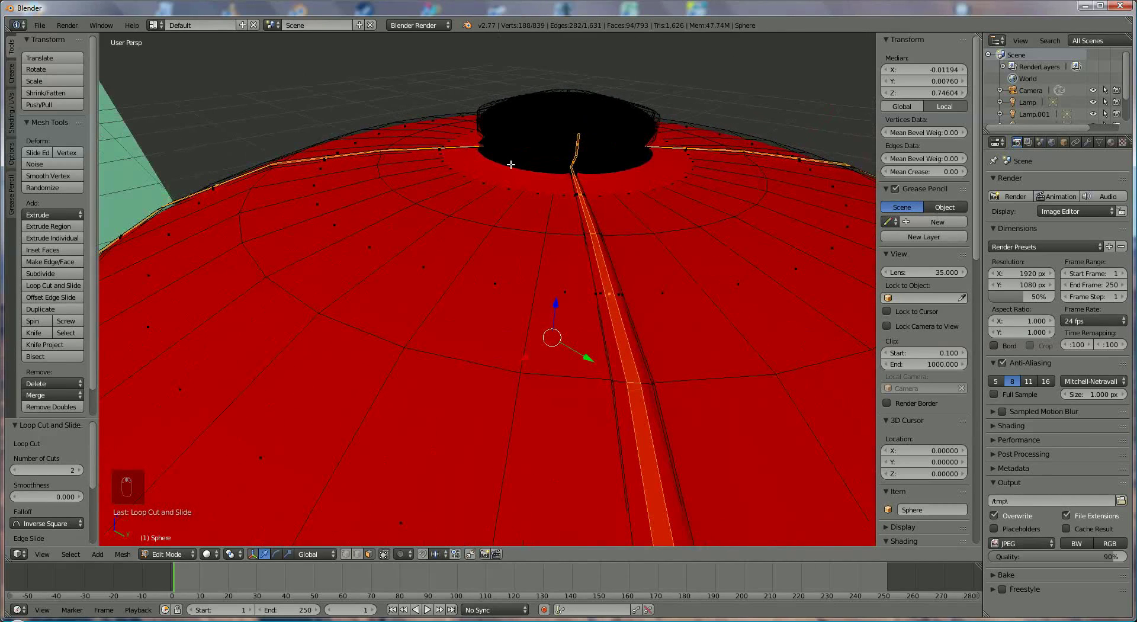
pyautogui.keyDown('shift'); pyautogui.rightClick(575, 159); pyautogui.keyUp('shift')
pyautogui.keyDown('shift'); pyautogui.moveTo(575, 159); pyautogui.dragTo(577, 145, button='right'); pyautogui.keyUp('shift')
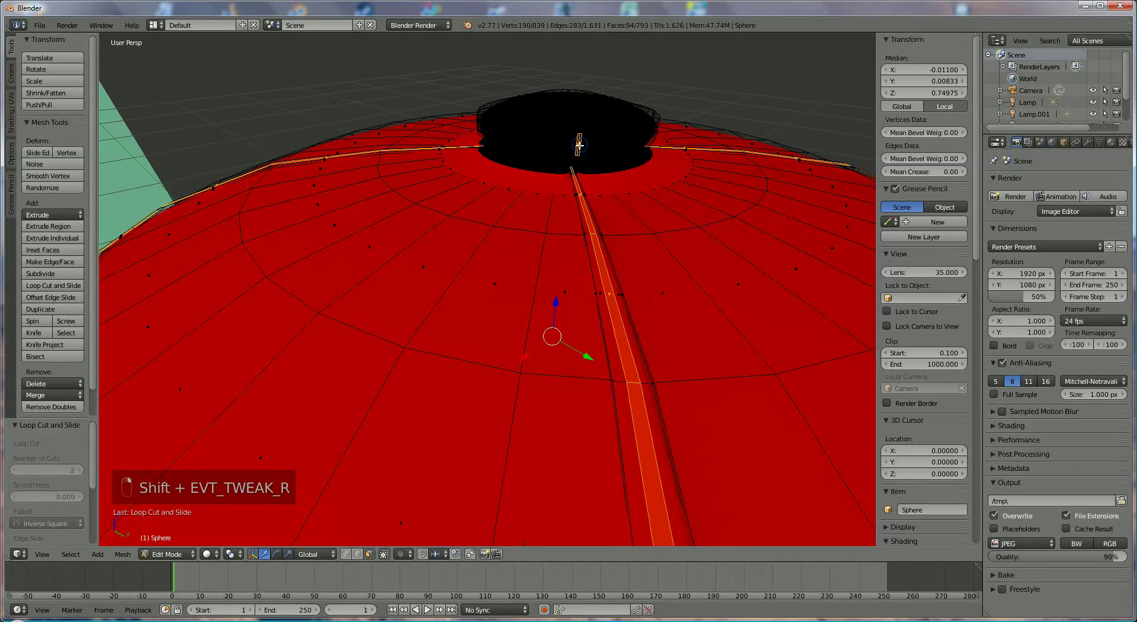
pyautogui.scroll(-5, 602, 243)
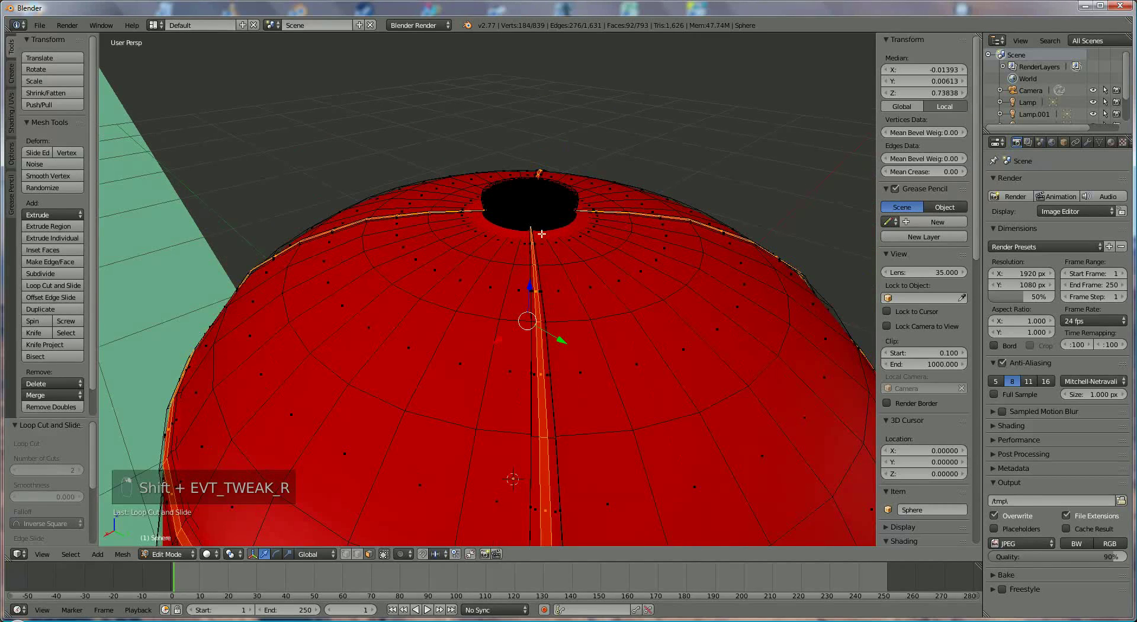
# Extrude the selected seam centre faces on the crown and scale the extrusion to 0.998
pyautogui.scroll(-3, 595, 247)
pyautogui.moveTo(536, 257); pyautogui.dragTo(270, 216, button='middle')
pyautogui.scroll(-2, 566, 256)
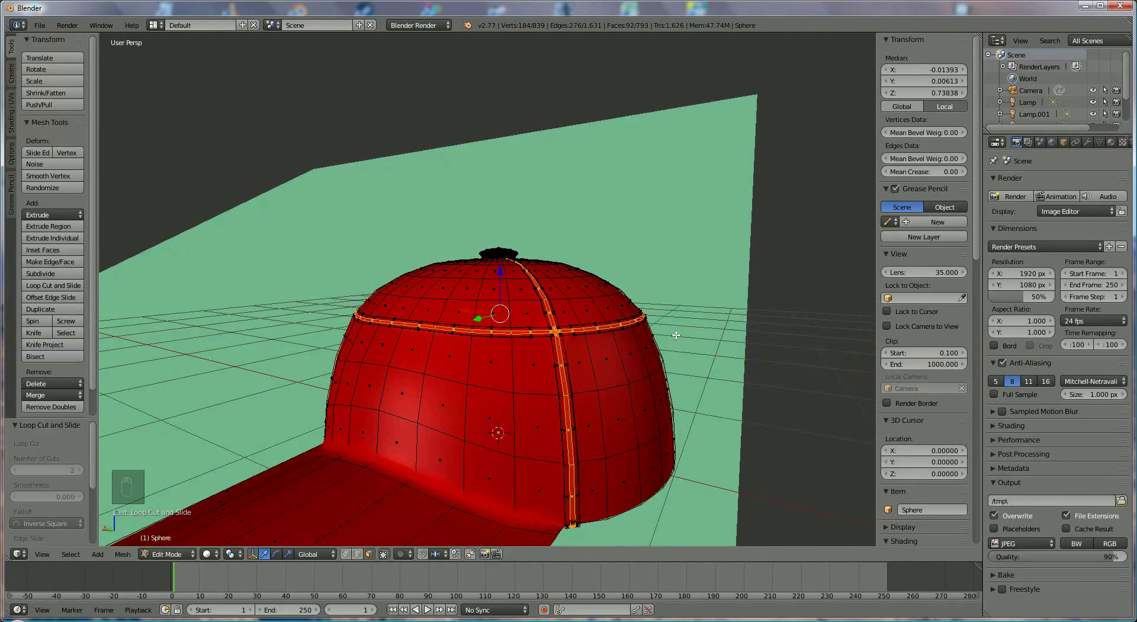
pyautogui.press('e')
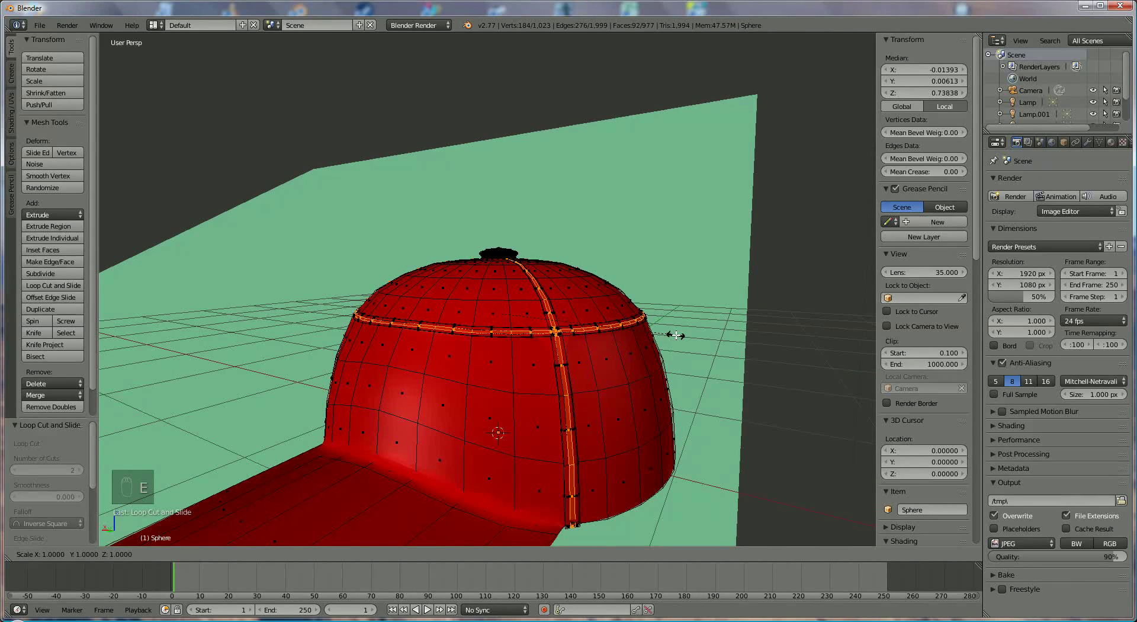
pyautogui.press('0')
pyautogui.press('.')
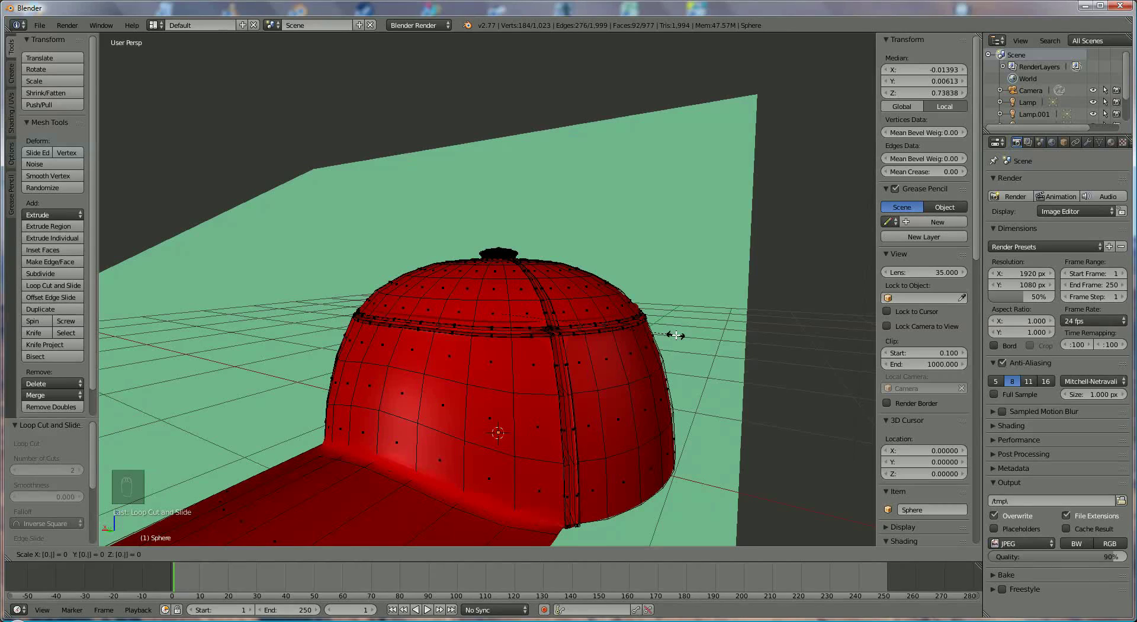
pyautogui.press('9')
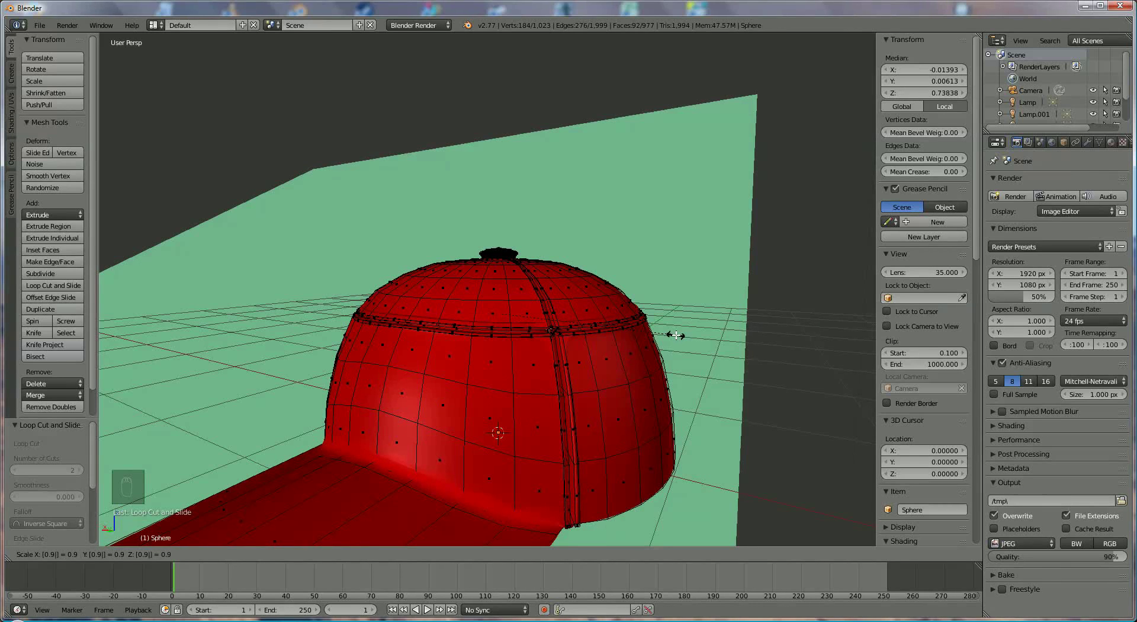
pyautogui.press('9')
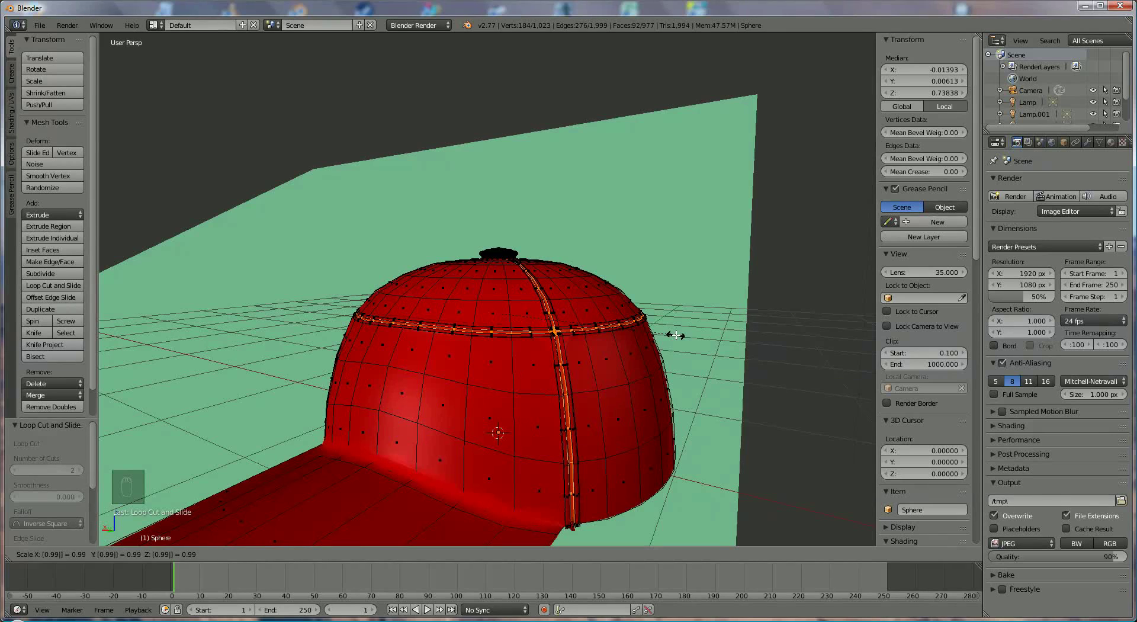
pyautogui.press('8')
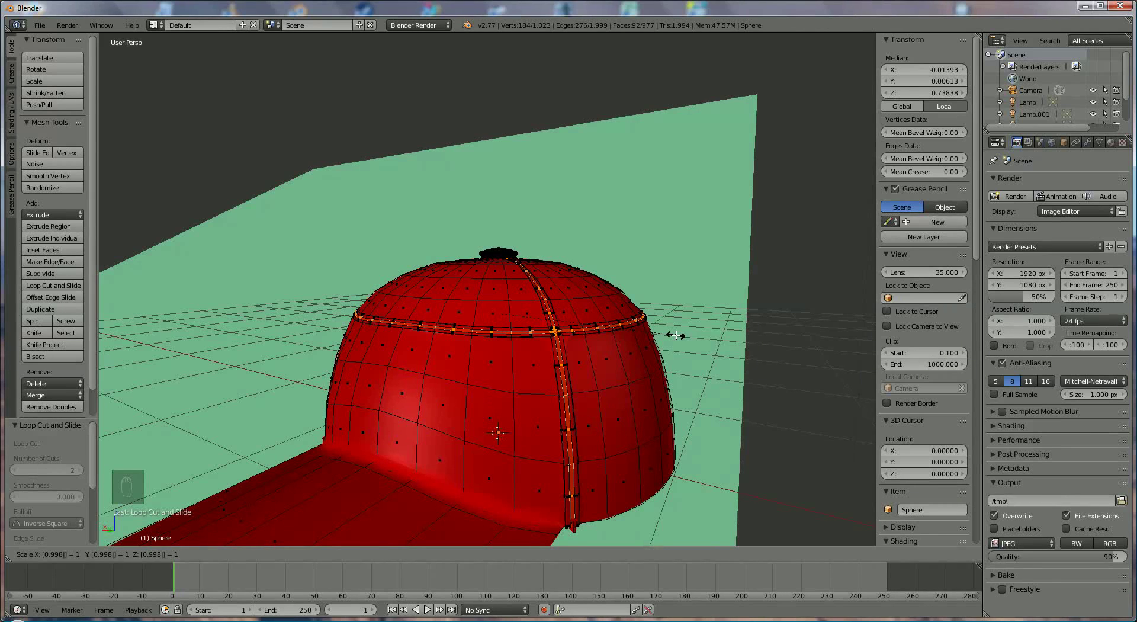
pyautogui.press('Return')
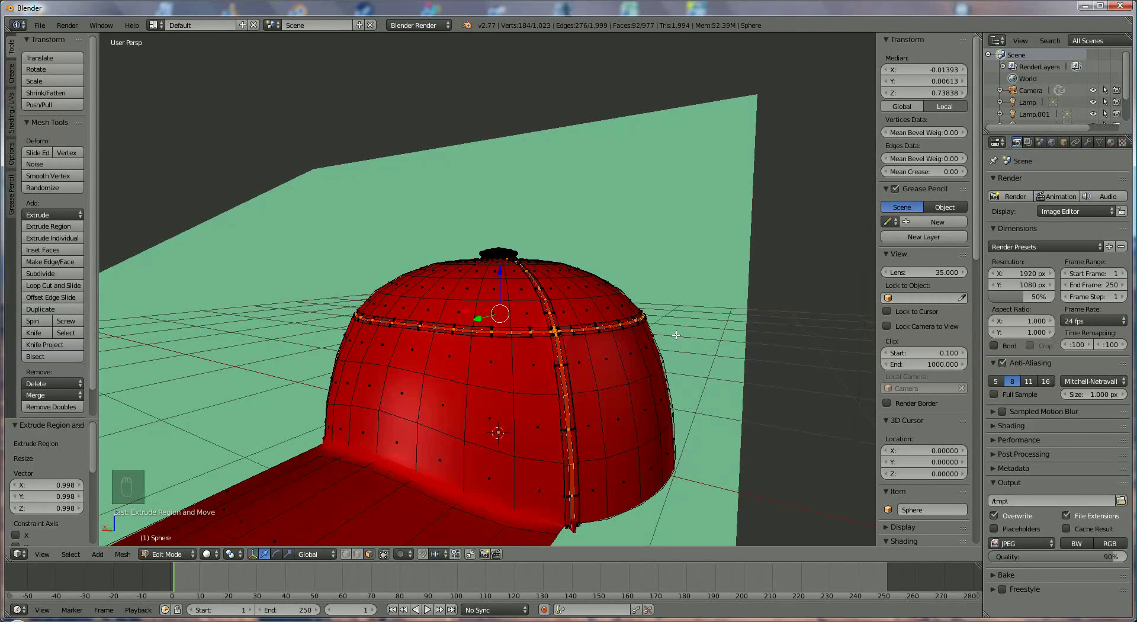
# Assign the black material to the selected seam faces
pyautogui.click(1111, 143)
pyautogui.scroll(2, 1057, 203)
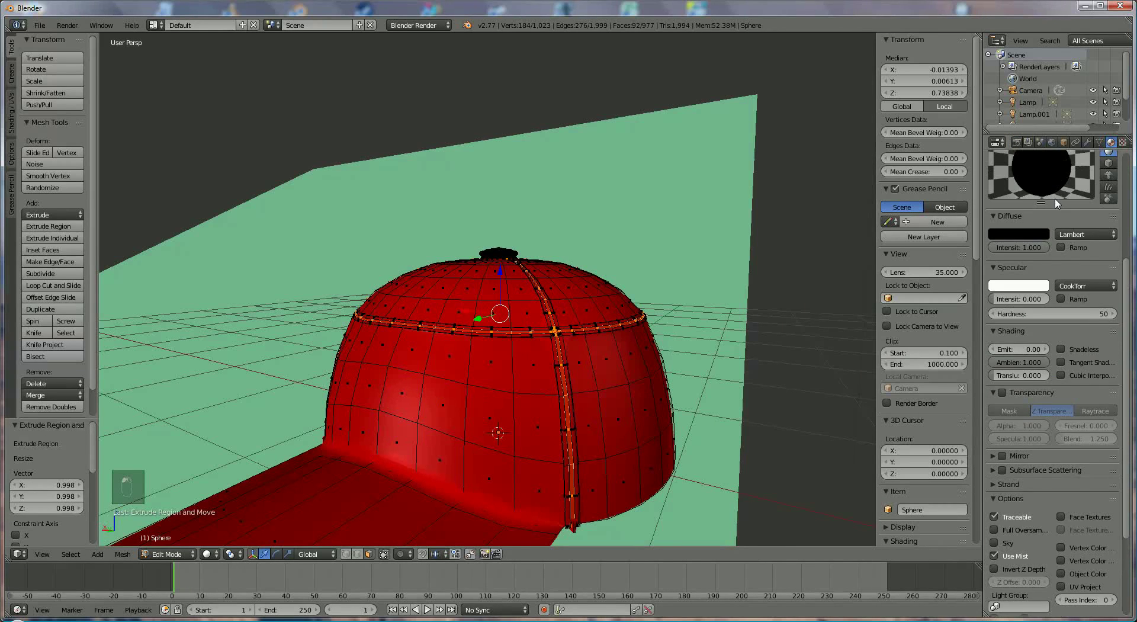
pyautogui.scroll(5, 1031, 201)
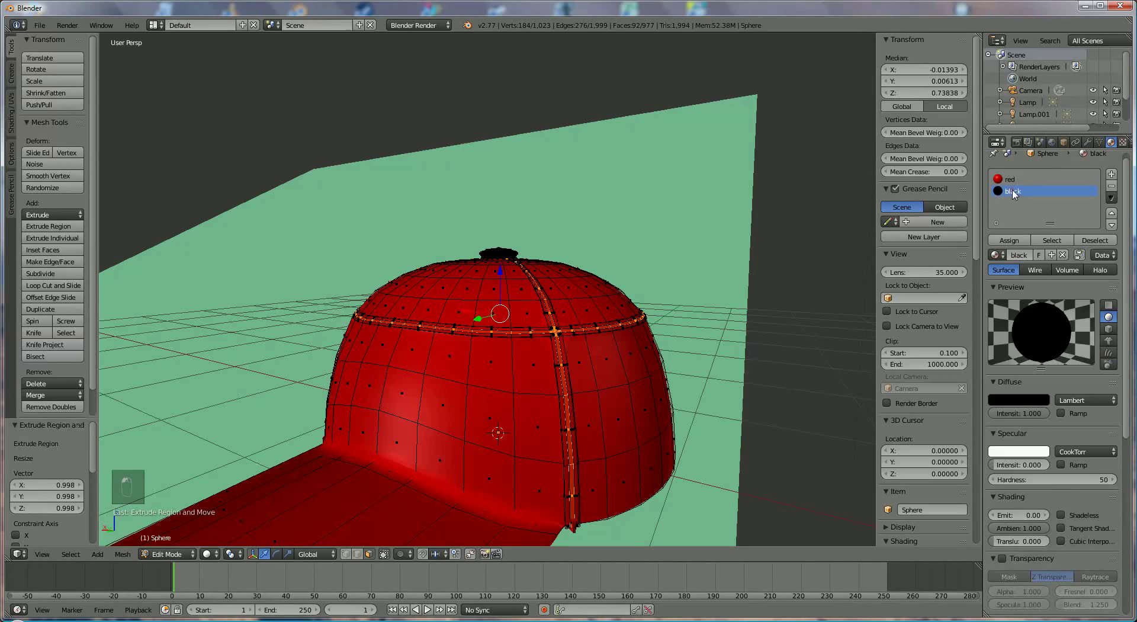
pyautogui.click(1009, 240)
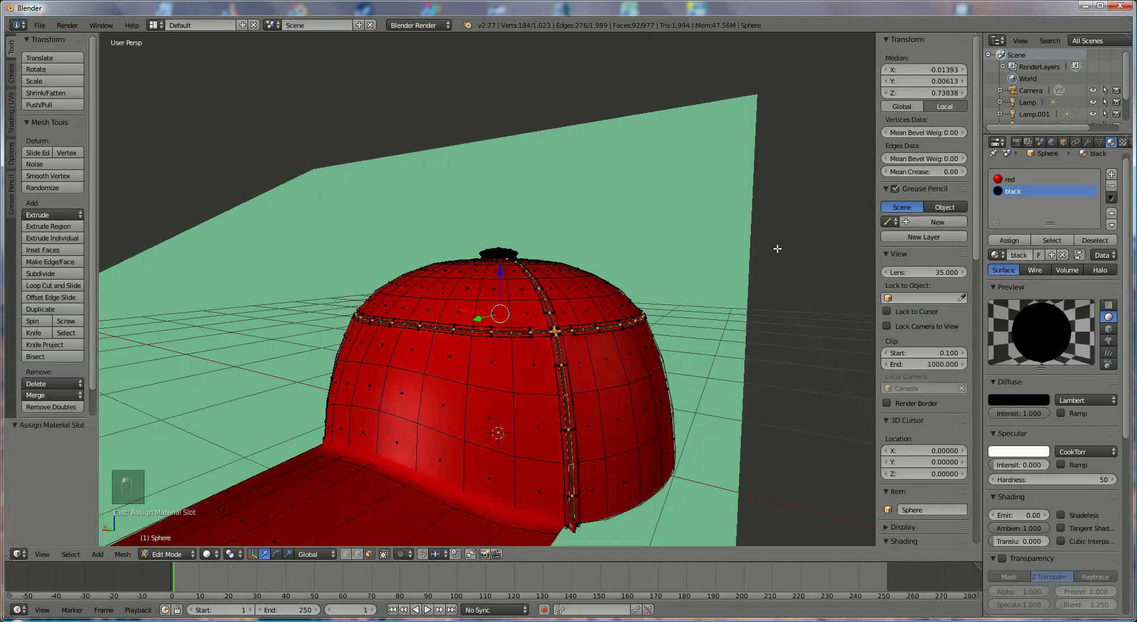
# Render the scene to check the black seams on the cap, and return to the 3D view
pyautogui.click(1017, 143)
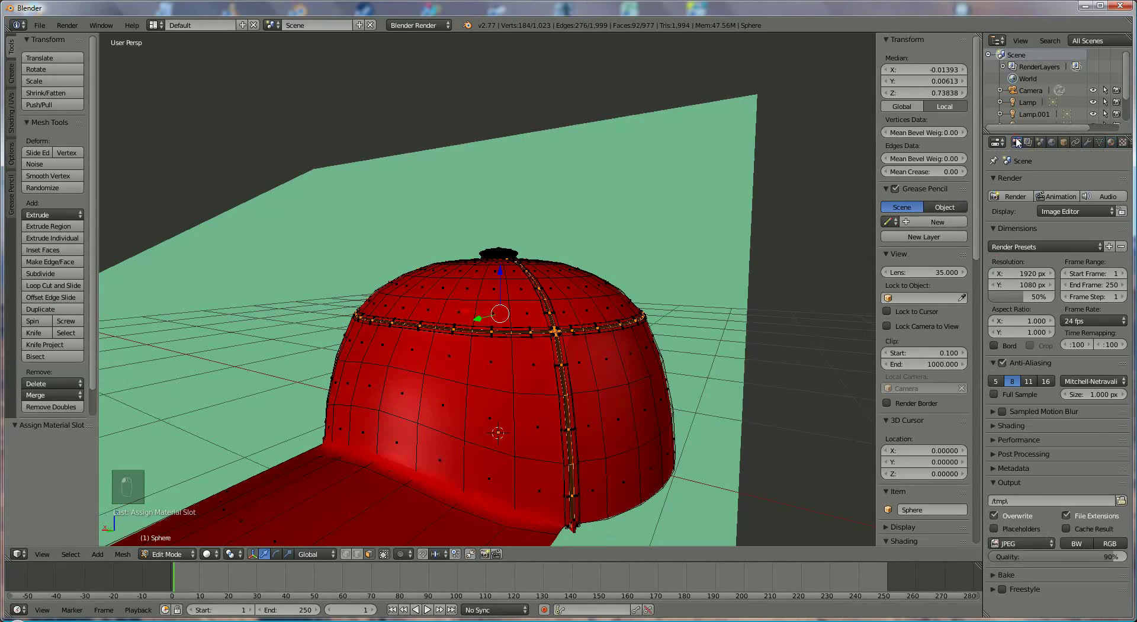
pyautogui.click(1009, 199)
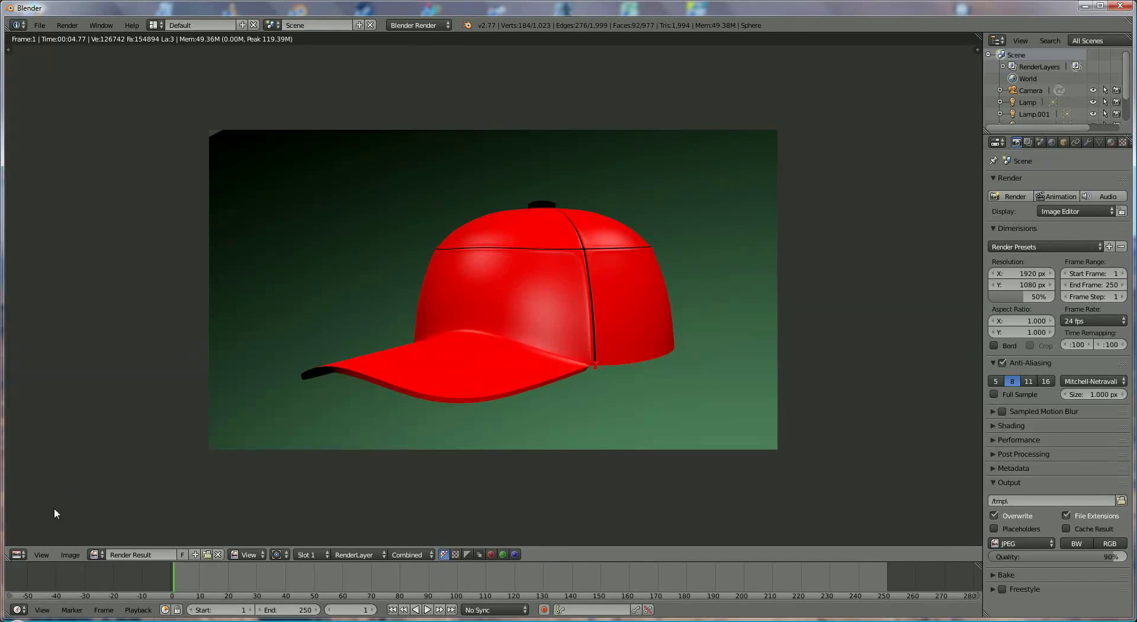
pyautogui.click(18, 554)
pyautogui.click(77, 534)
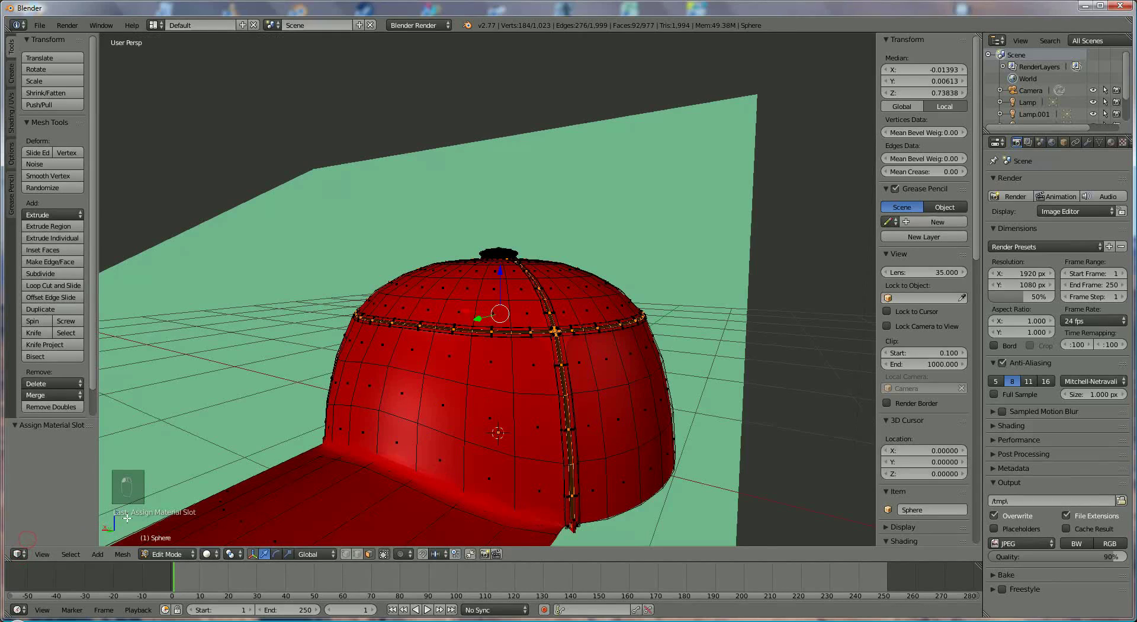
# Add a text object in Object Mode and move it about 1.55 units along the X axis, beside the cap
pyautogui.scroll(-3, 353, 469)
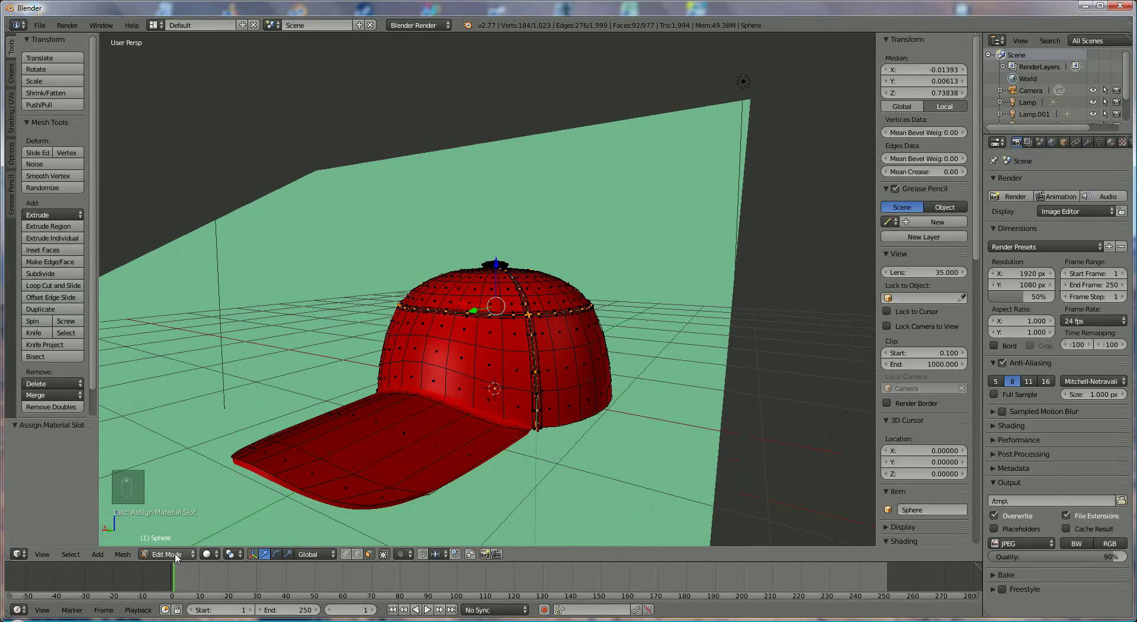
pyautogui.click(175, 554)
pyautogui.click(188, 542)
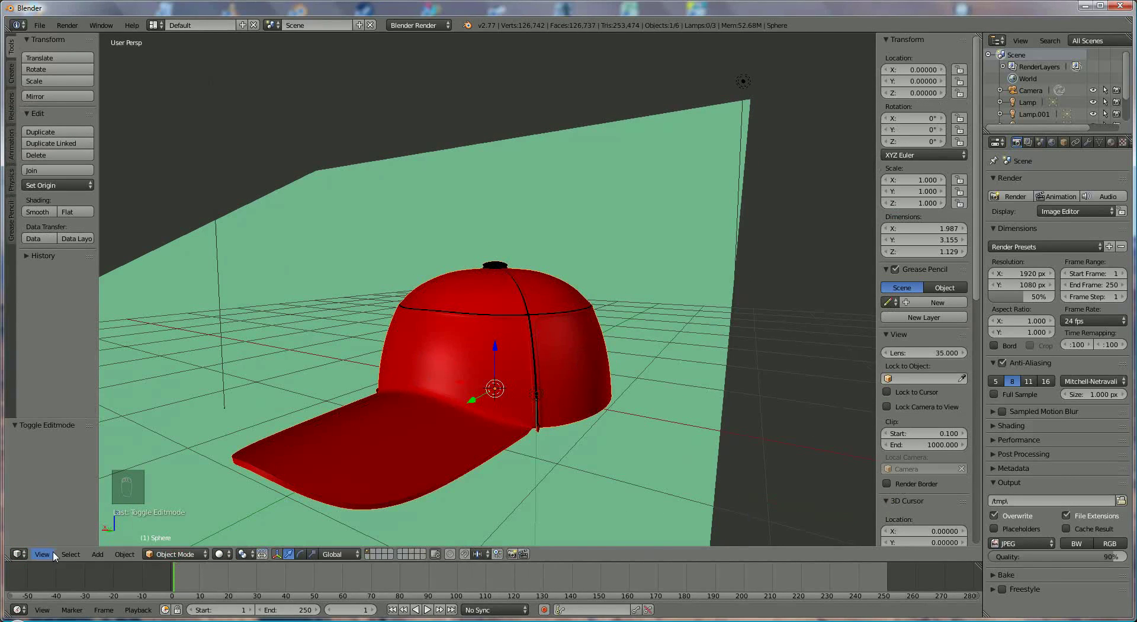
pyautogui.click(99, 554)
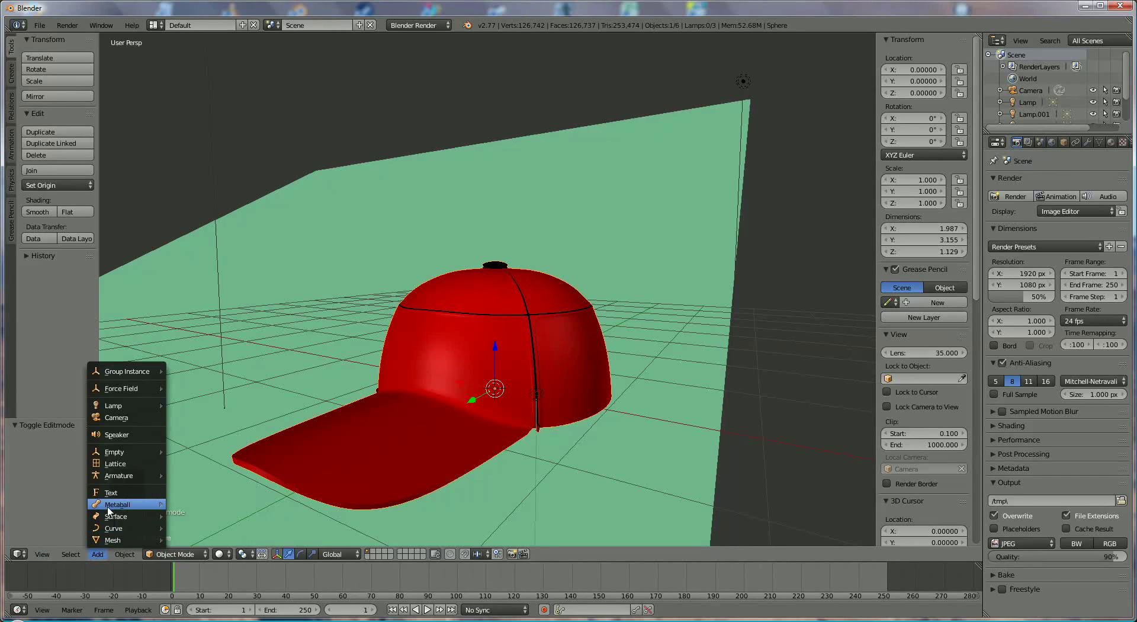
pyautogui.click(123, 494)
pyautogui.moveTo(261, 468); pyautogui.dragTo(455, 391, button='middle')
pyautogui.moveTo(459, 382); pyautogui.dragTo(296, 458)
pyautogui.scroll(-2, 296, 458)
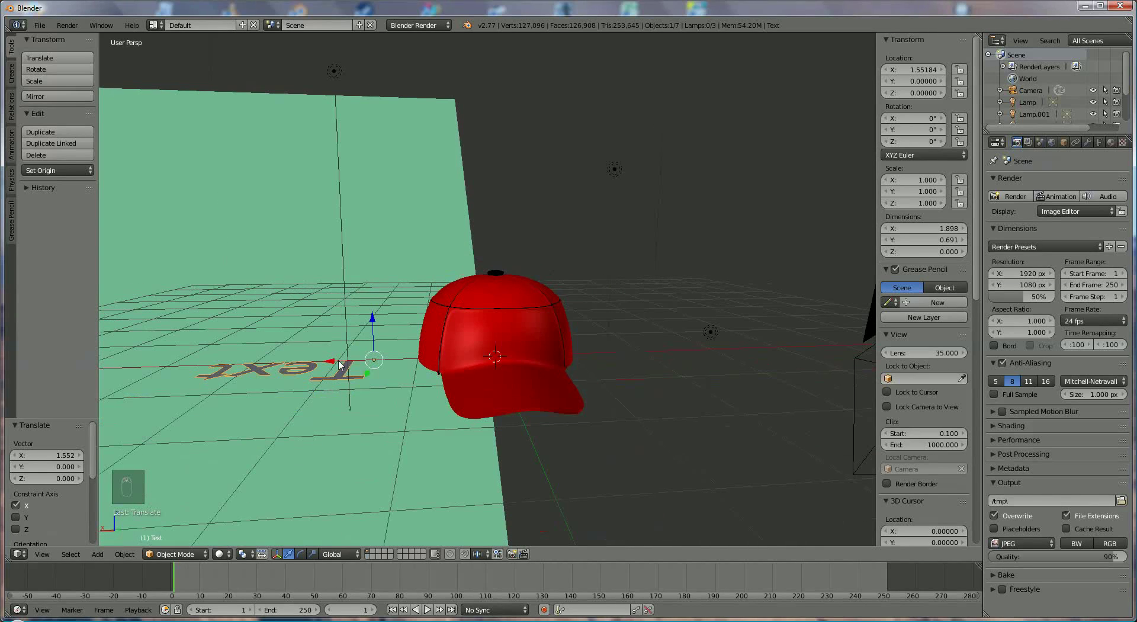
# Rotate the text object 90° about the global X axis so it stands upright
pyautogui.press('r')
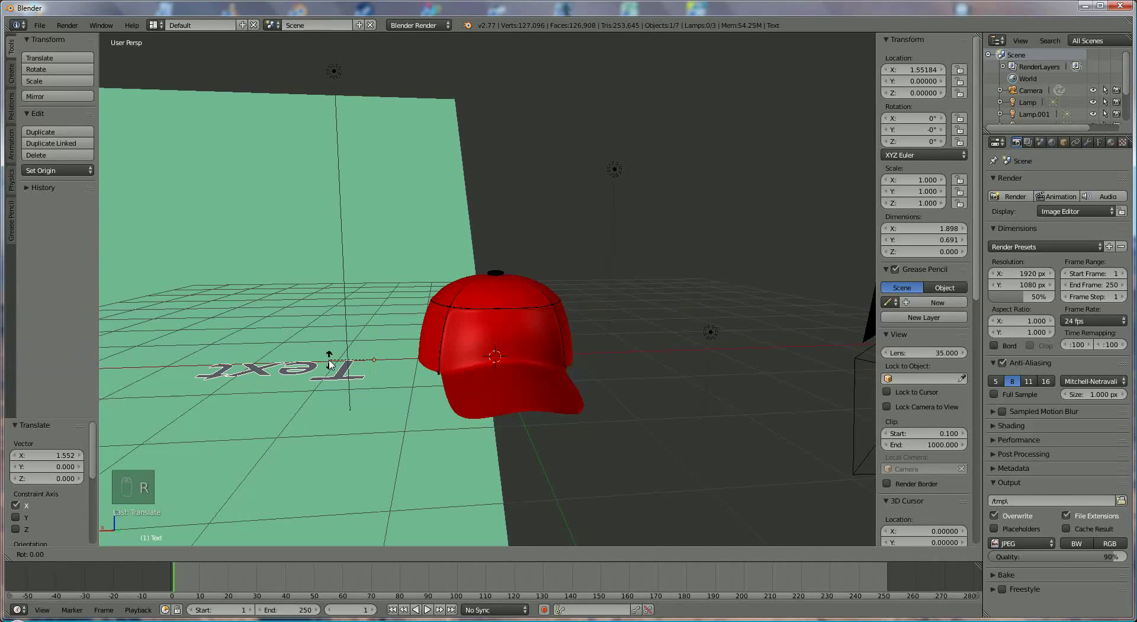
pyautogui.write('x')
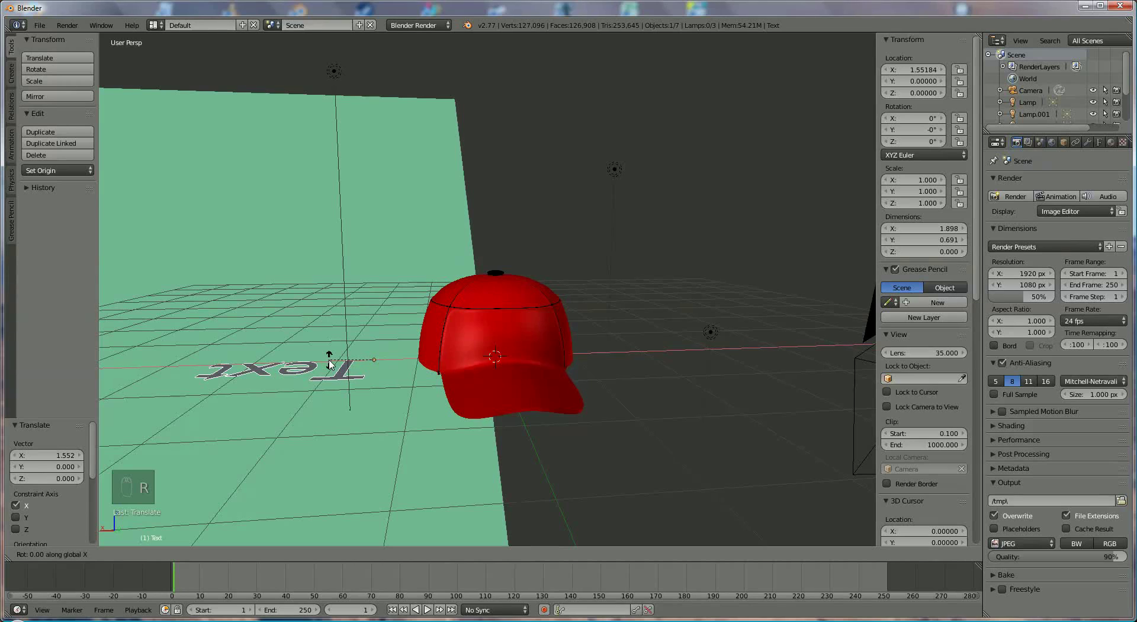
pyautogui.write('90')
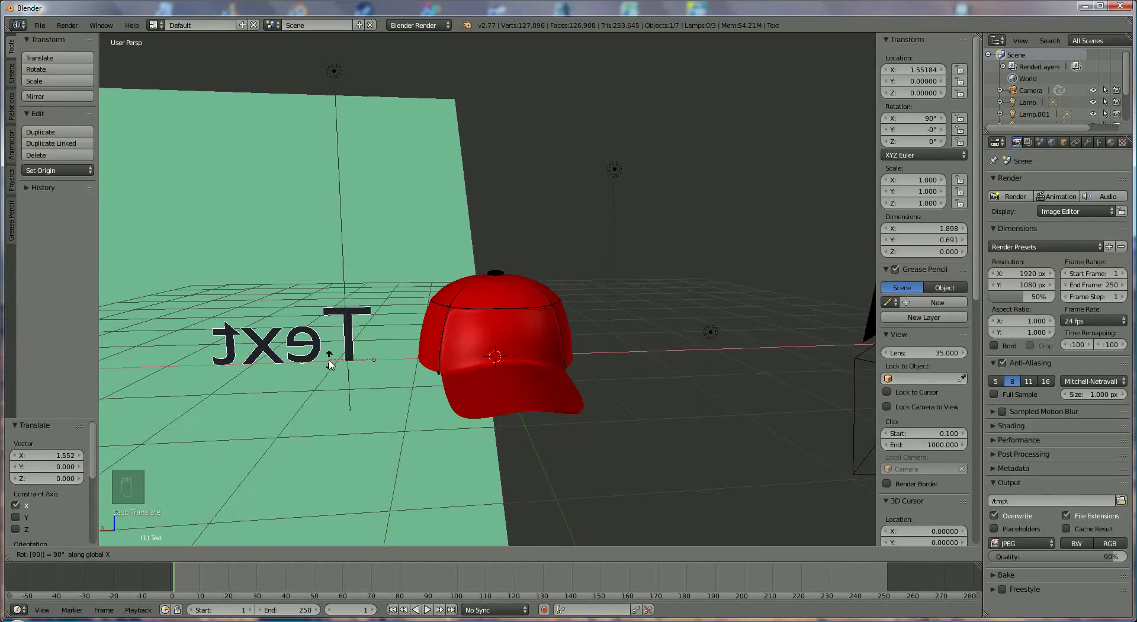
pyautogui.press('Return')
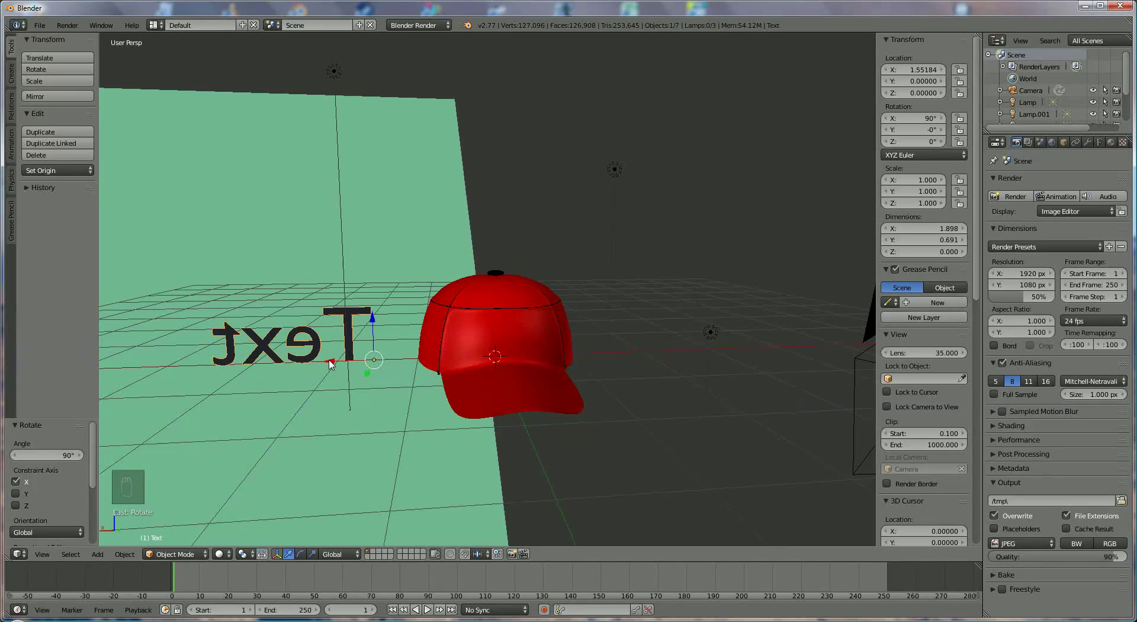
pyautogui.press('r')
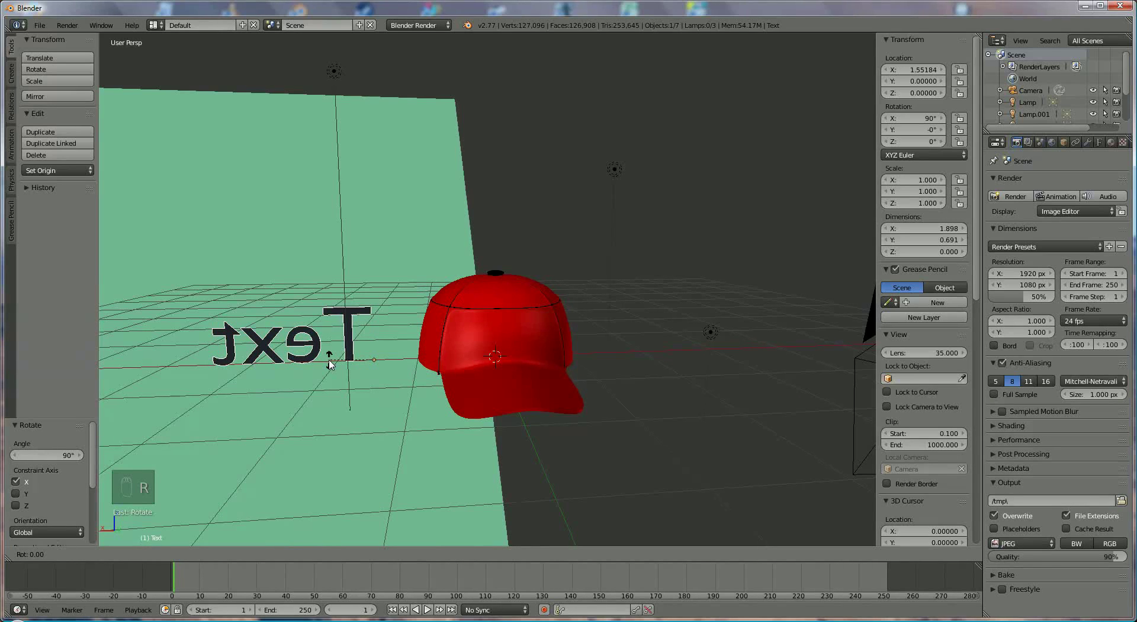
pyautogui.write('180')
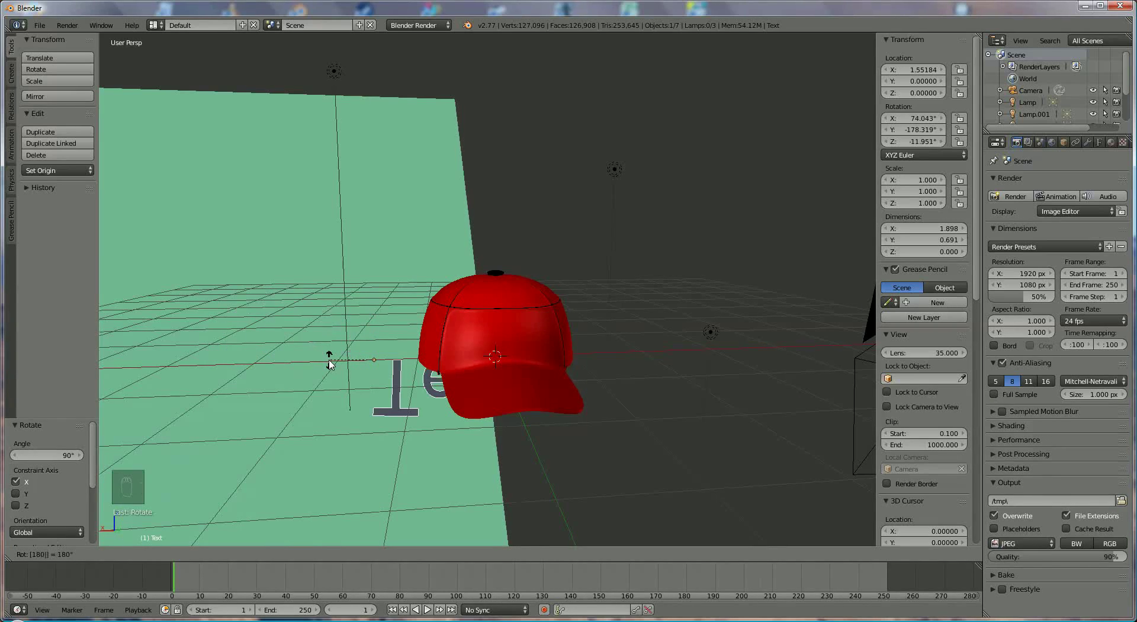
pyautogui.press('Return')
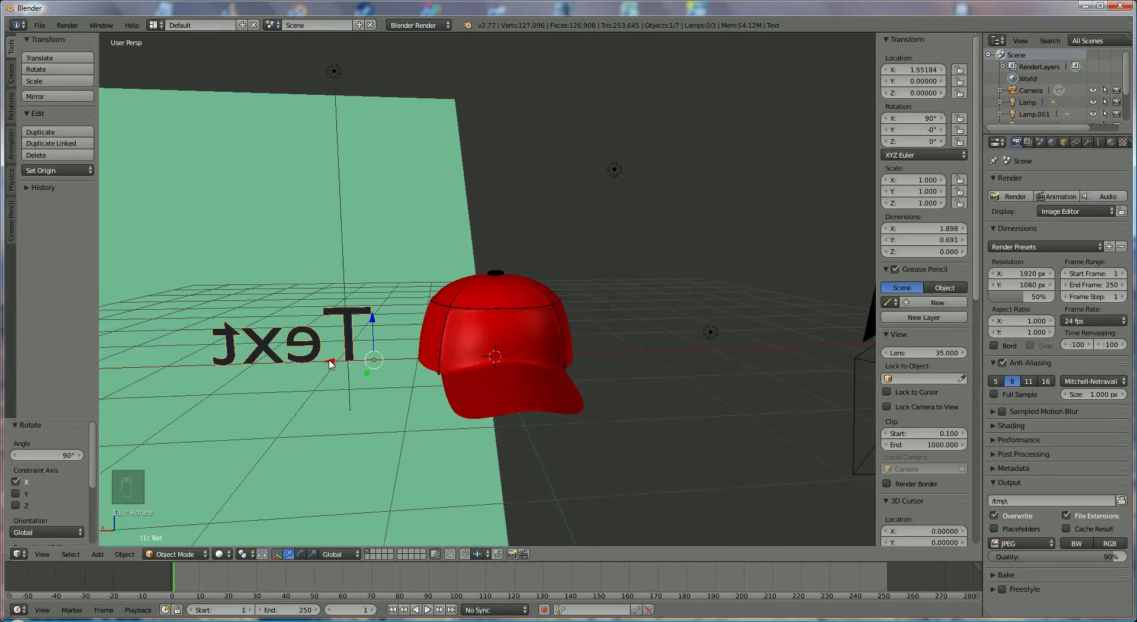
pyautogui.write('r180')
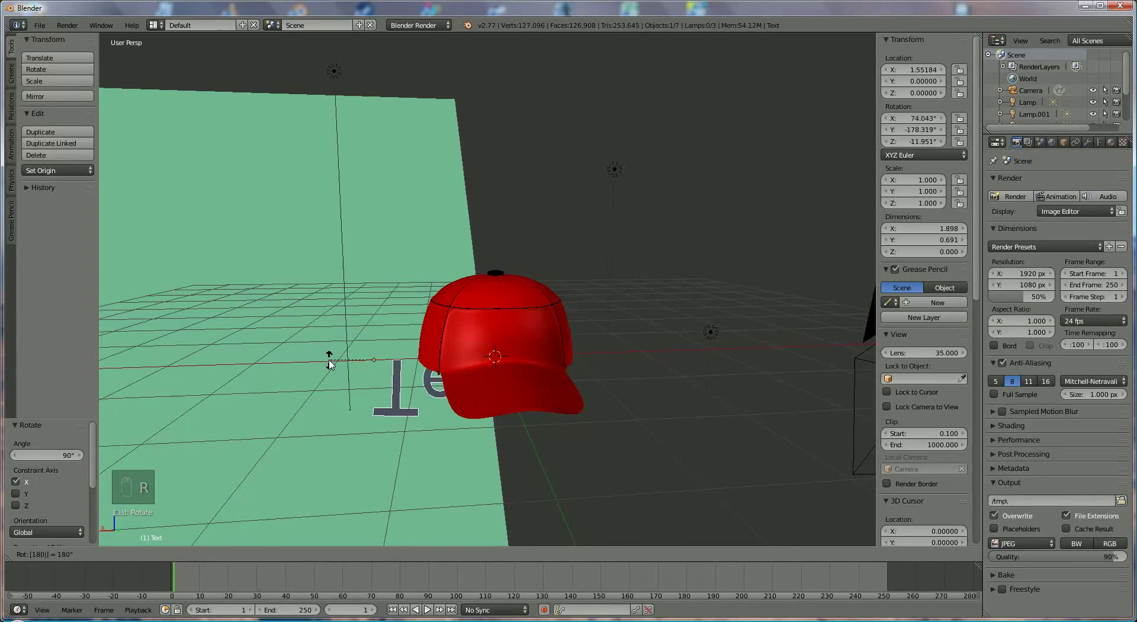
pyautogui.press('Escape')
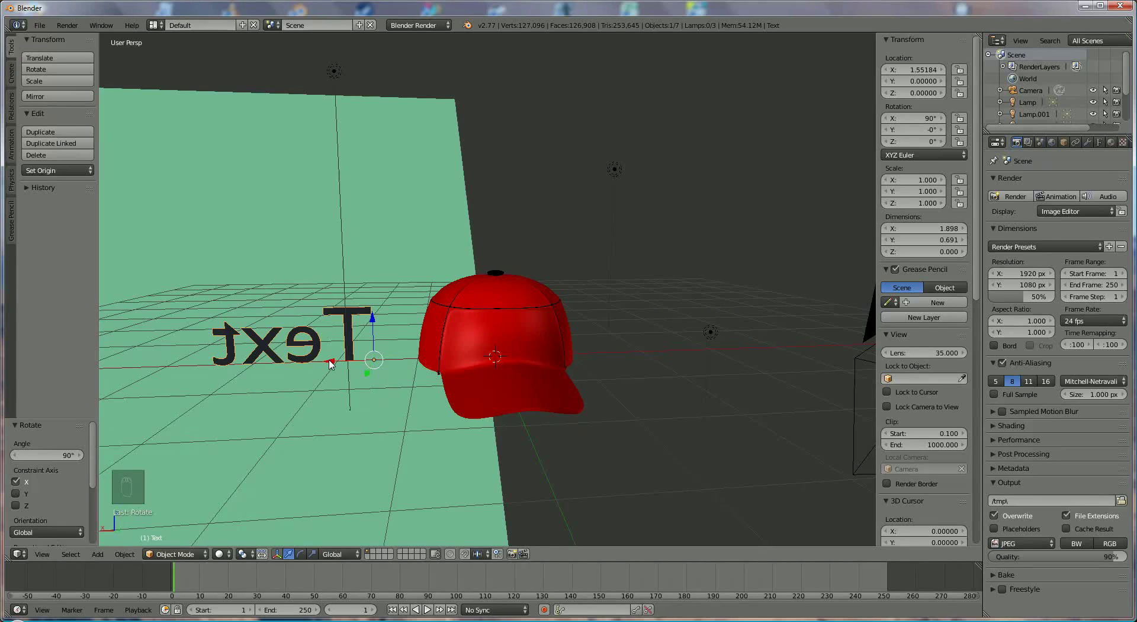
pyautogui.moveTo(333, 372); pyautogui.dragTo(330, 385, button='middle')
pyautogui.press('r')
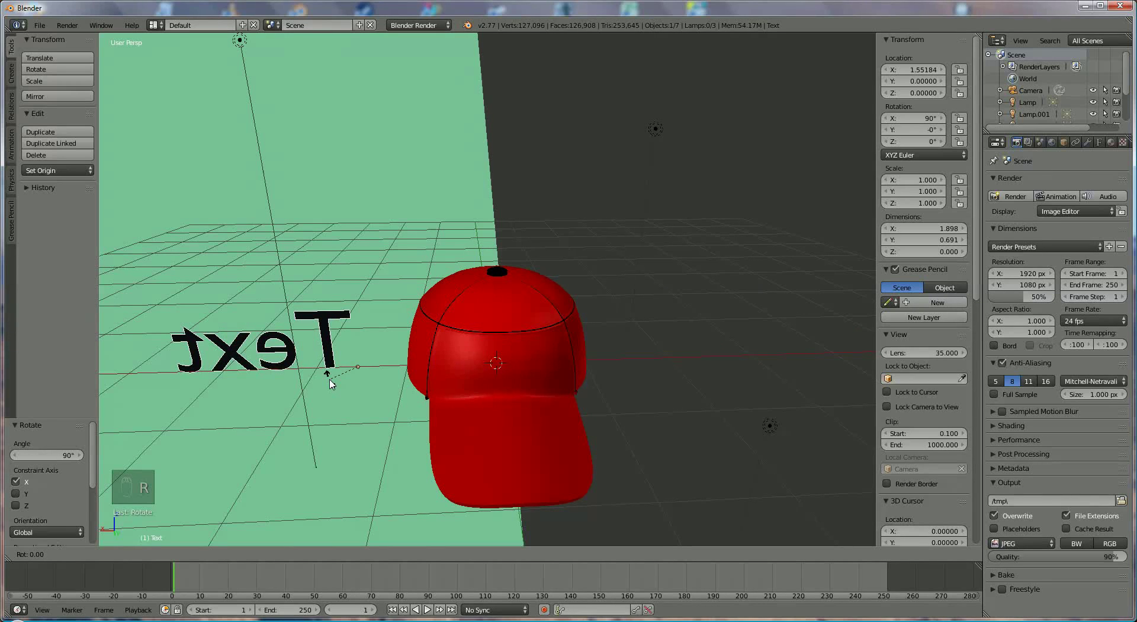
pyautogui.write('180')
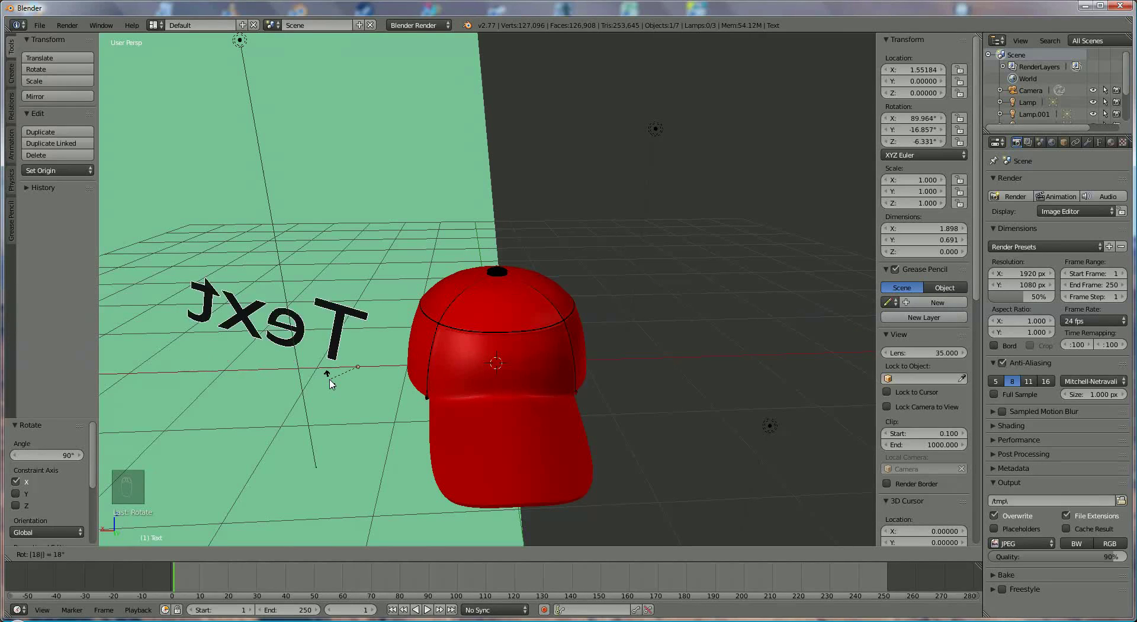
pyautogui.press('Return')
pyautogui.press('r')
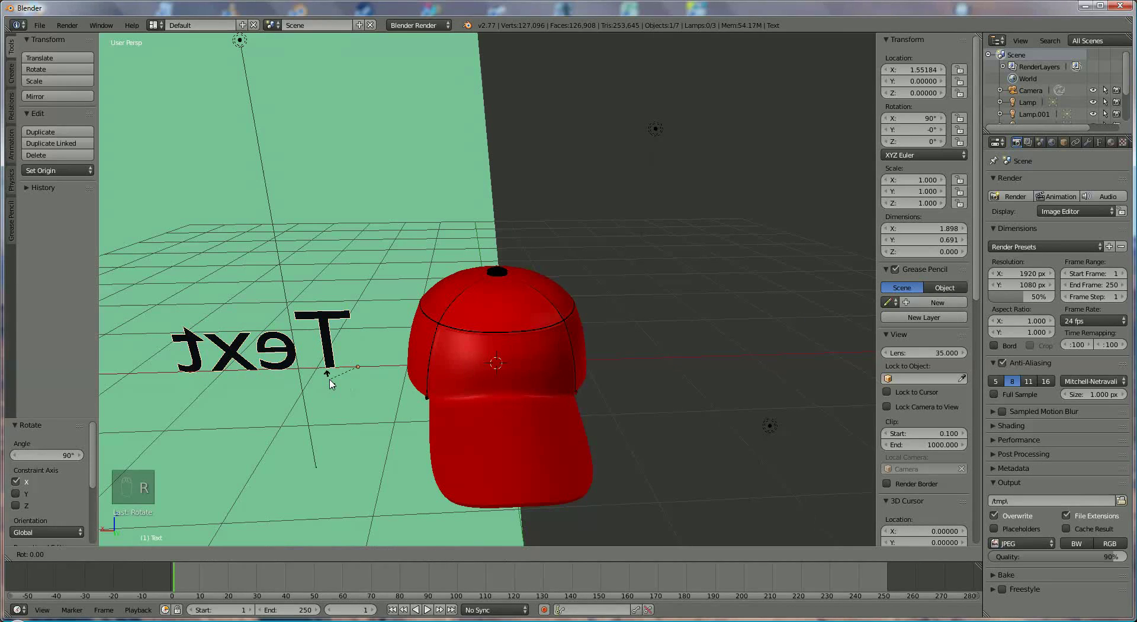
pyautogui.rightClick(331, 383)
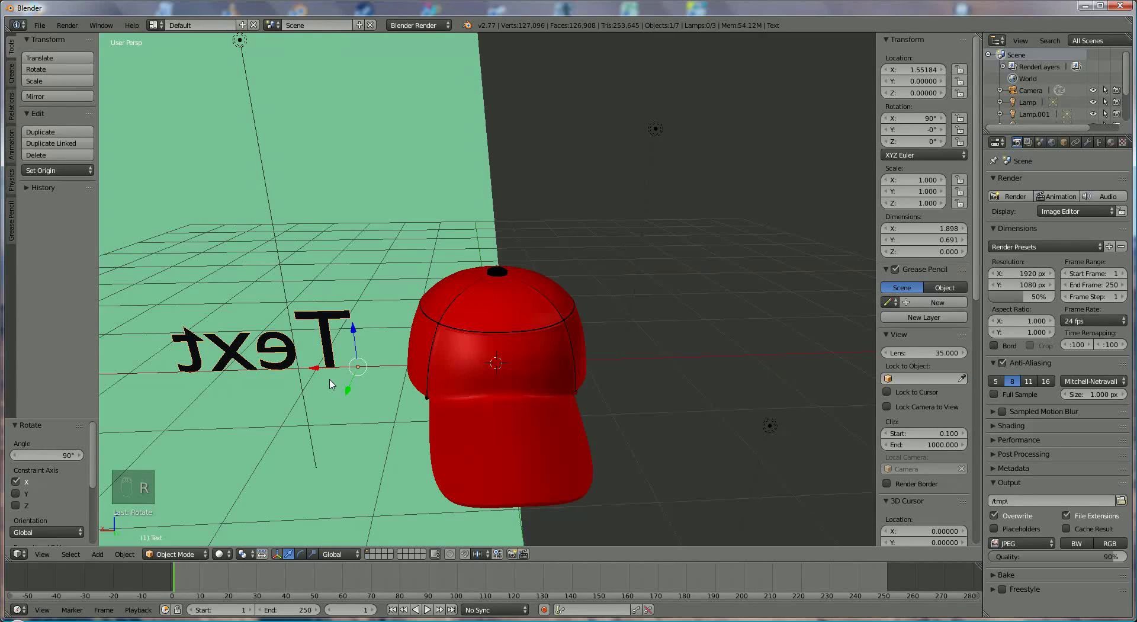
pyautogui.press('r')
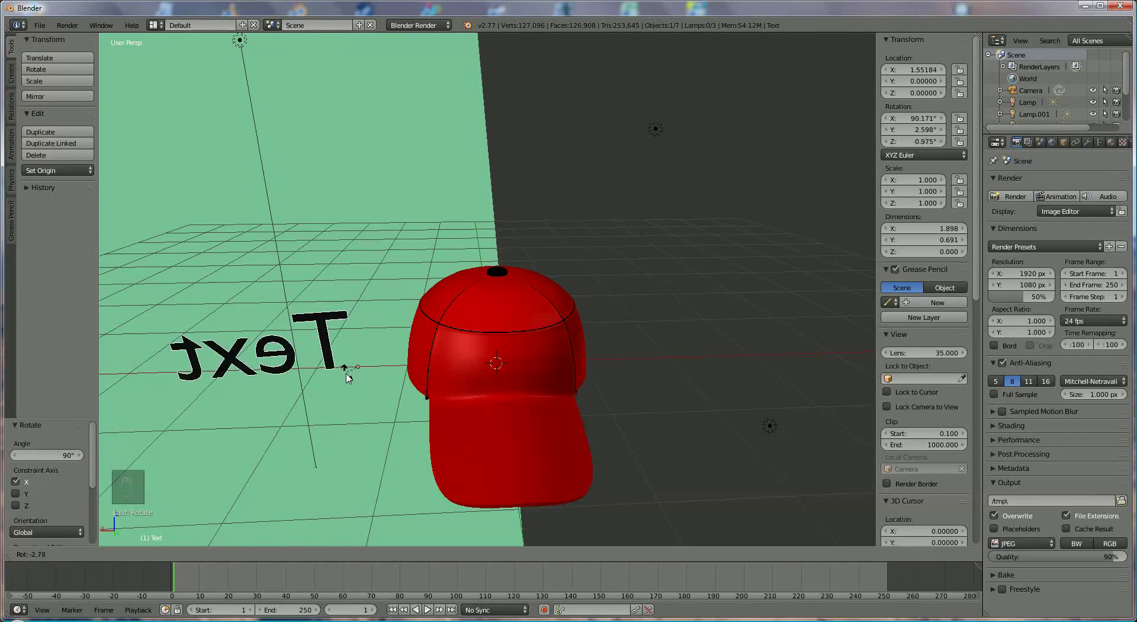
pyautogui.press('Escape')
pyautogui.press('r')
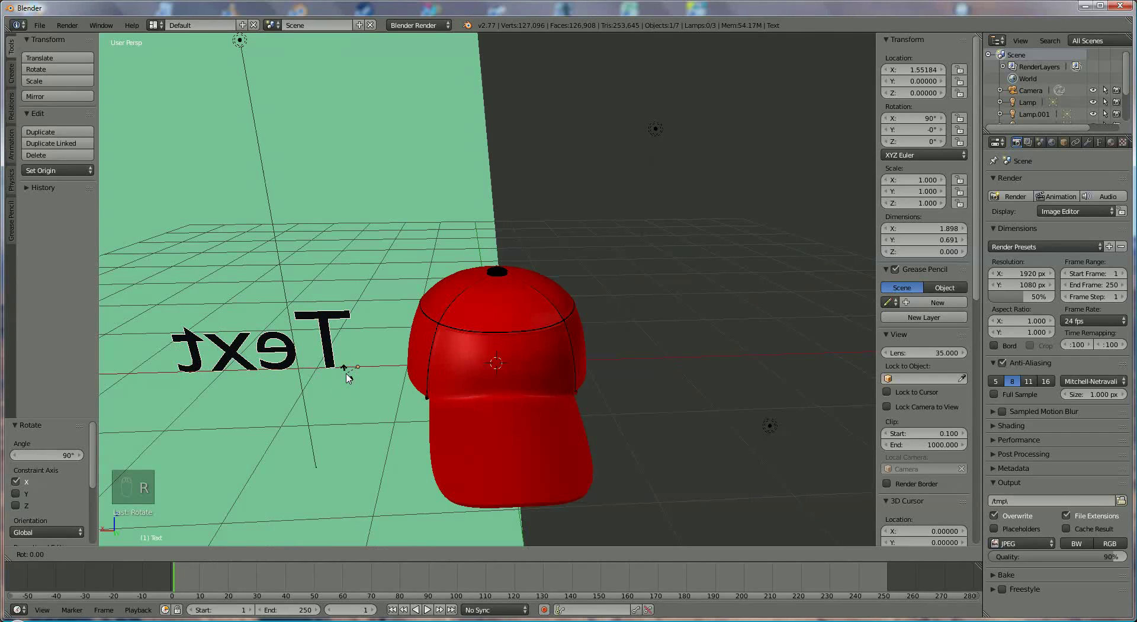
pyautogui.write('180')
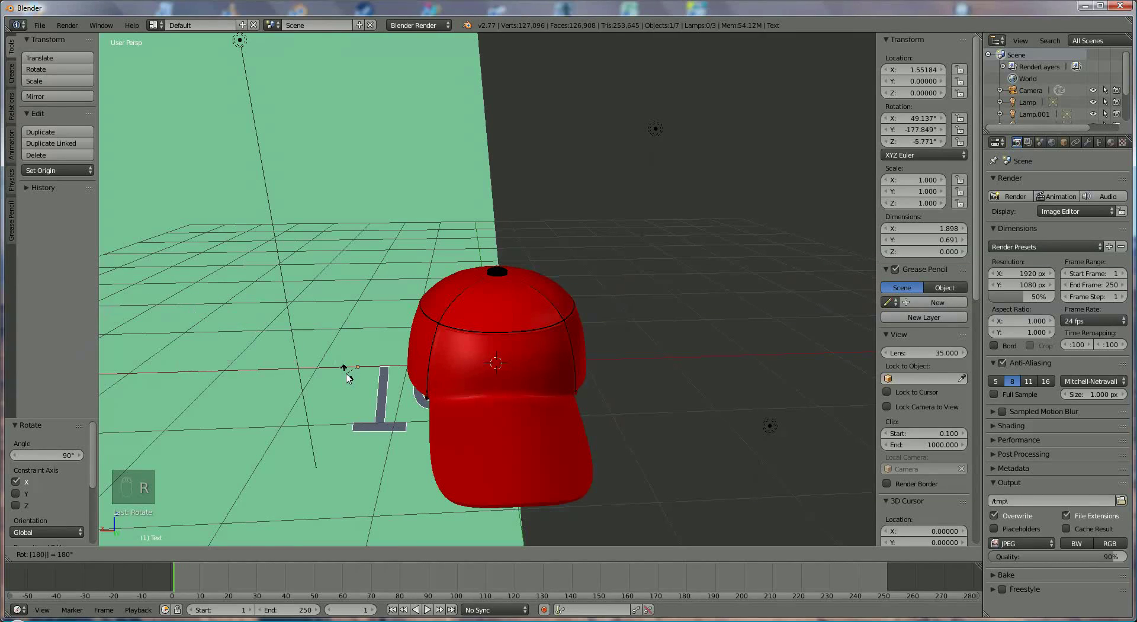
pyautogui.press('Escape')
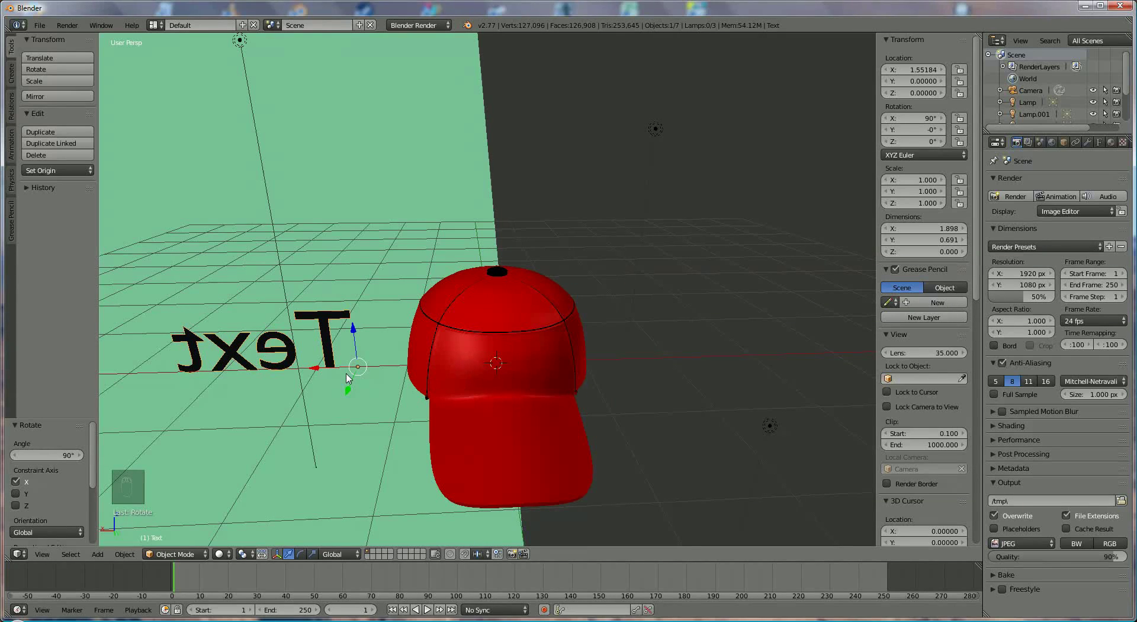
pyautogui.press('r')
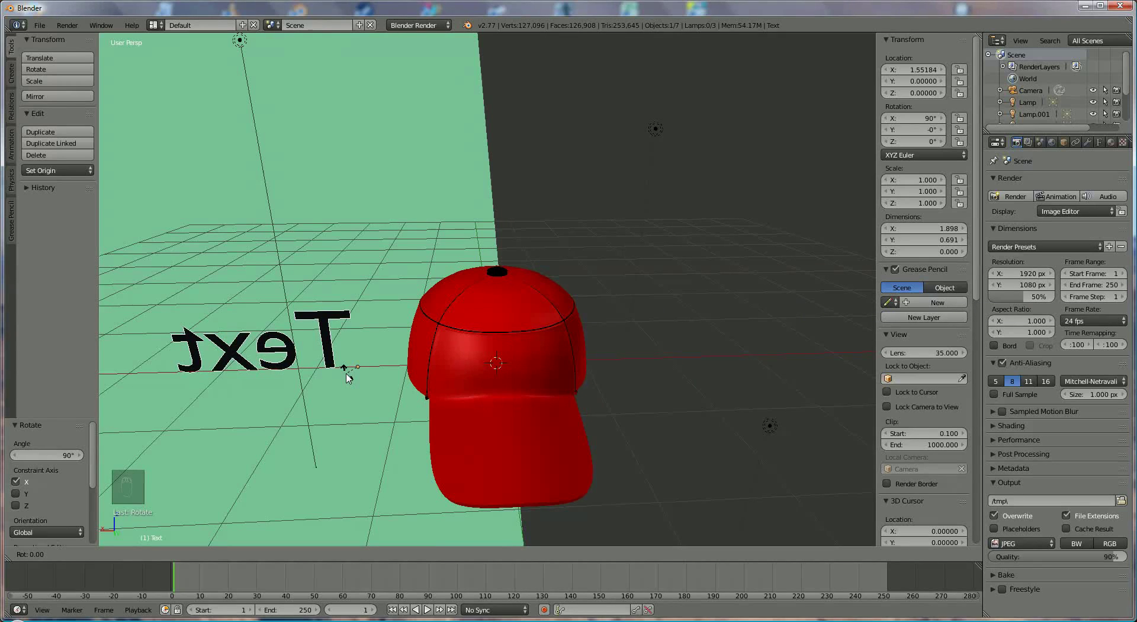
pyautogui.write('180')
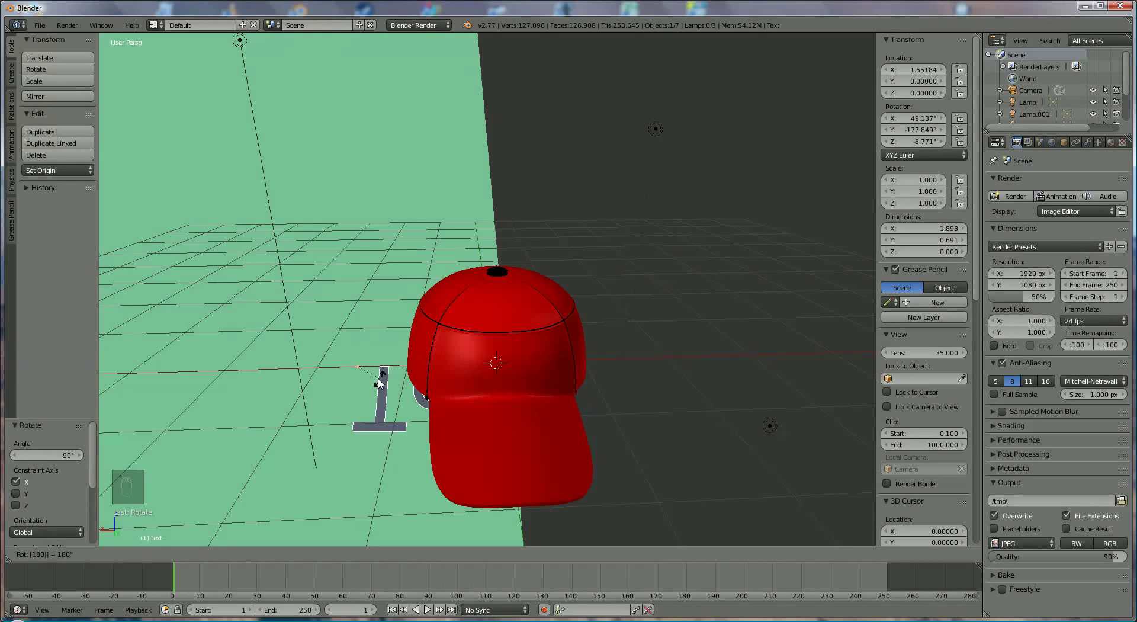
pyautogui.write('x')
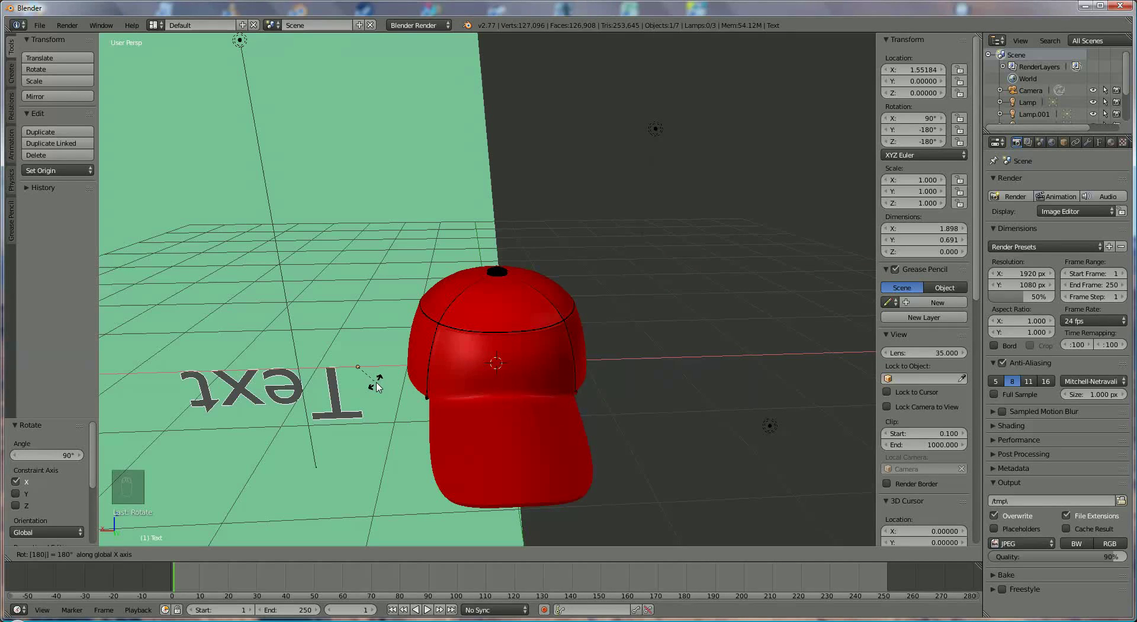
pyautogui.write('r180180')
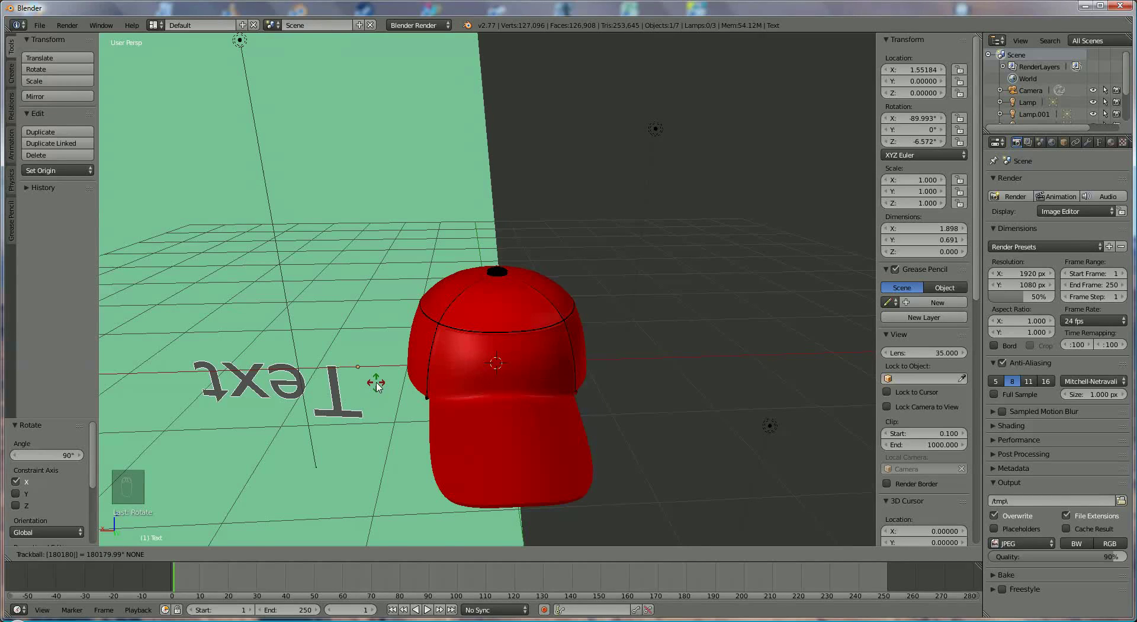
pyautogui.press('Escape')
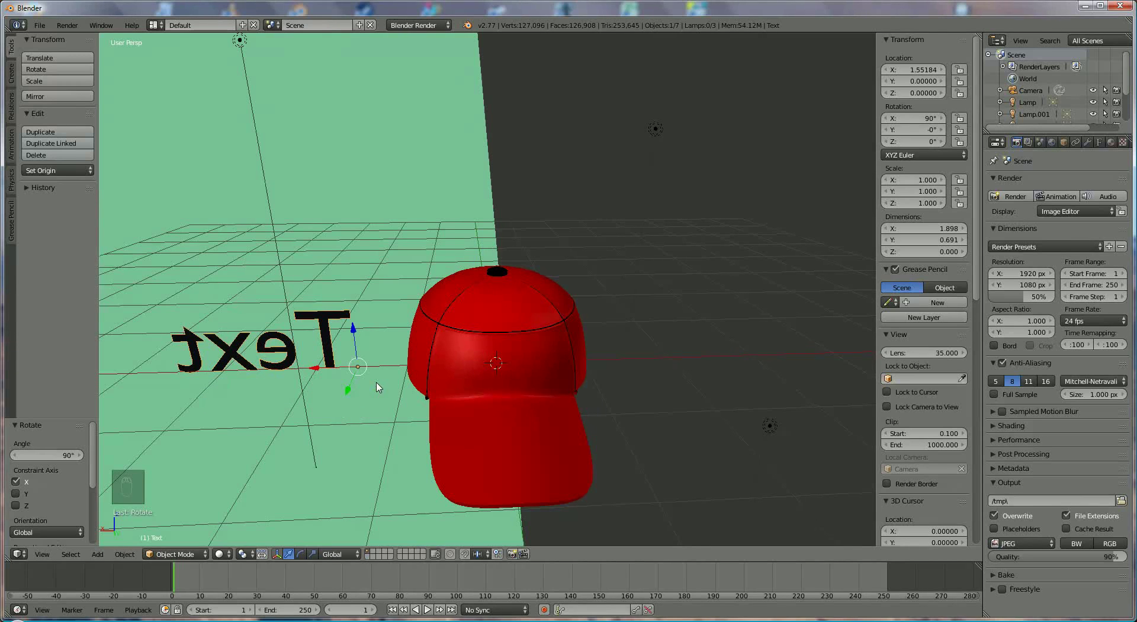
# Turn the upright text object around so it reads correctly from the cap's front, and place it at about 3.2 along X
pyautogui.press('r')
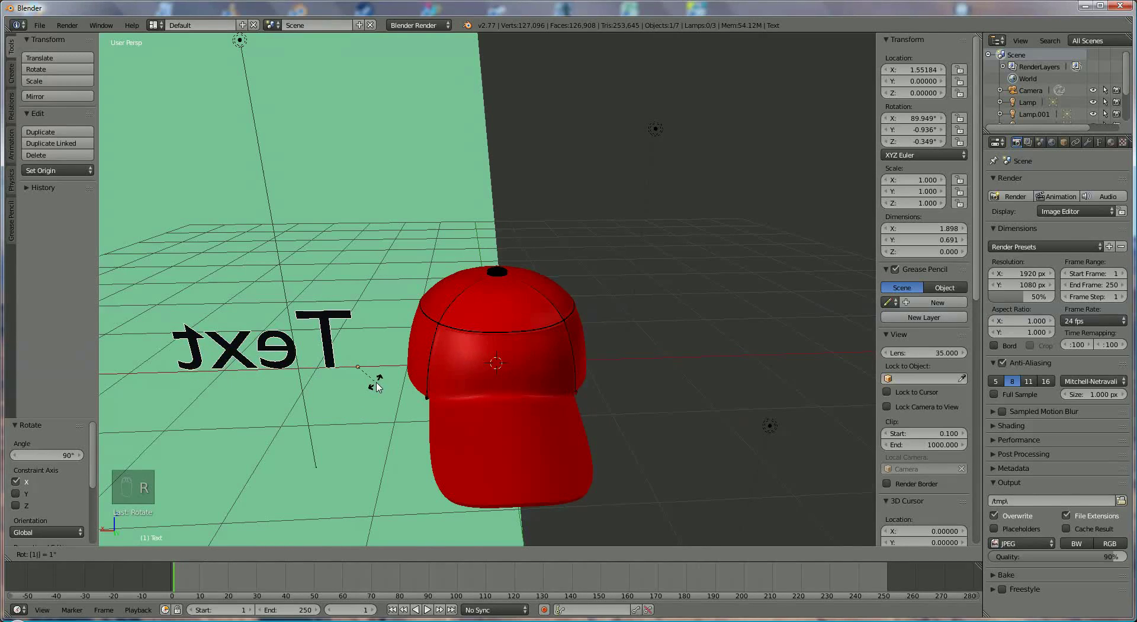
pyautogui.press('Escape')
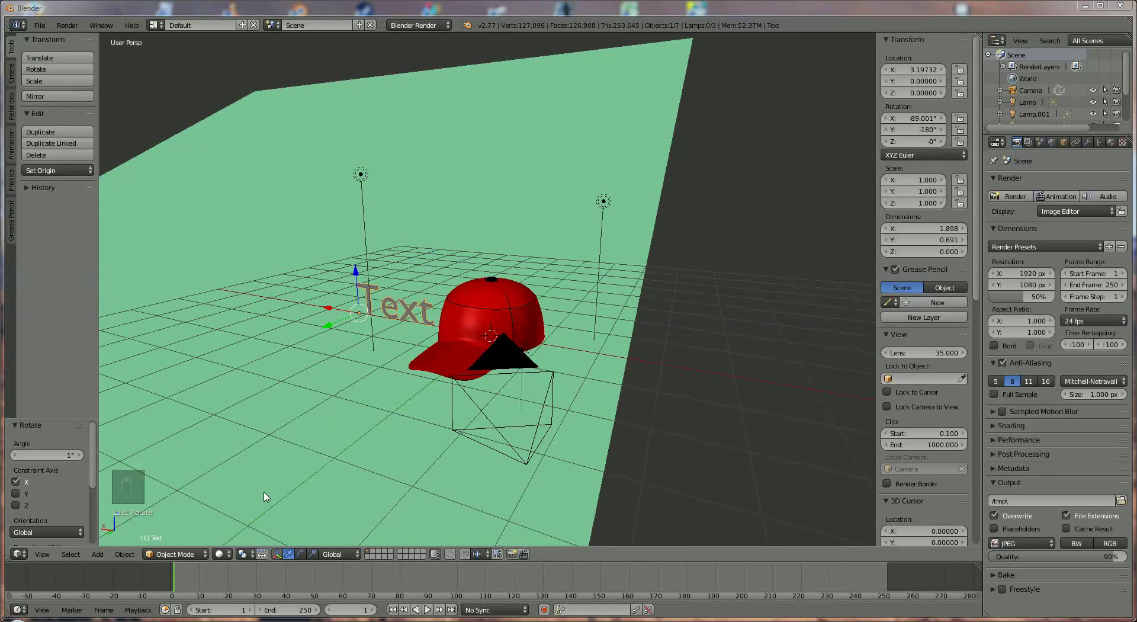
# Replace the text object's default wording with TRAINER in Edit Mode
pyautogui.click(188, 552)
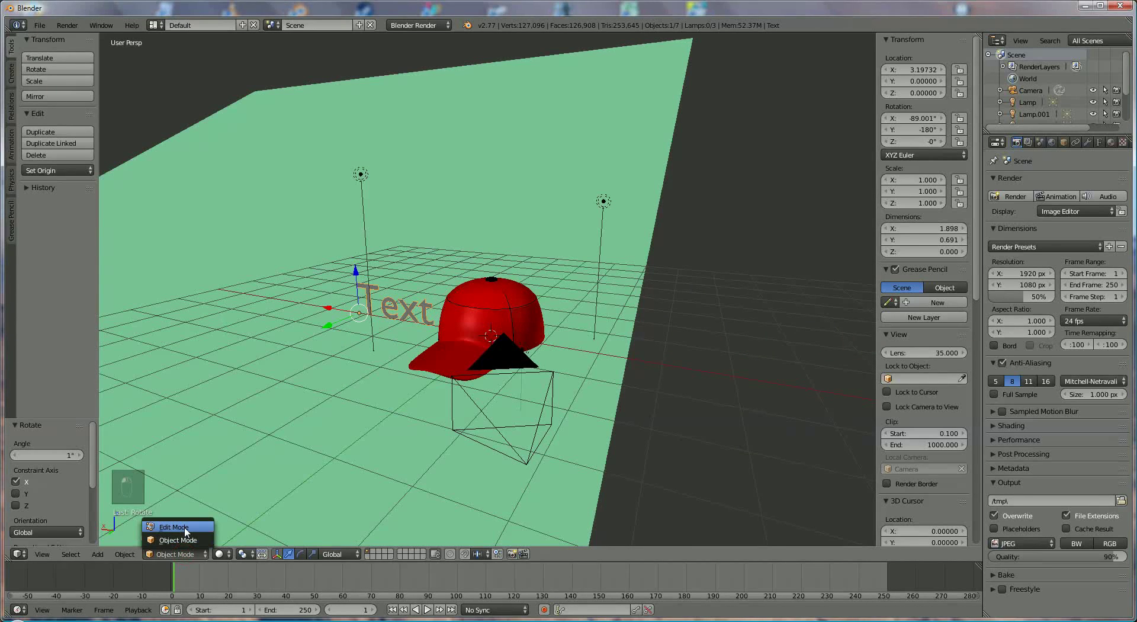
pyautogui.click(180, 527)
pyautogui.press('BackSpace')
pyautogui.press('BackSpace')
pyautogui.press('BackSpace')
pyautogui.press('BackSpace')
pyautogui.press('BackSpace')
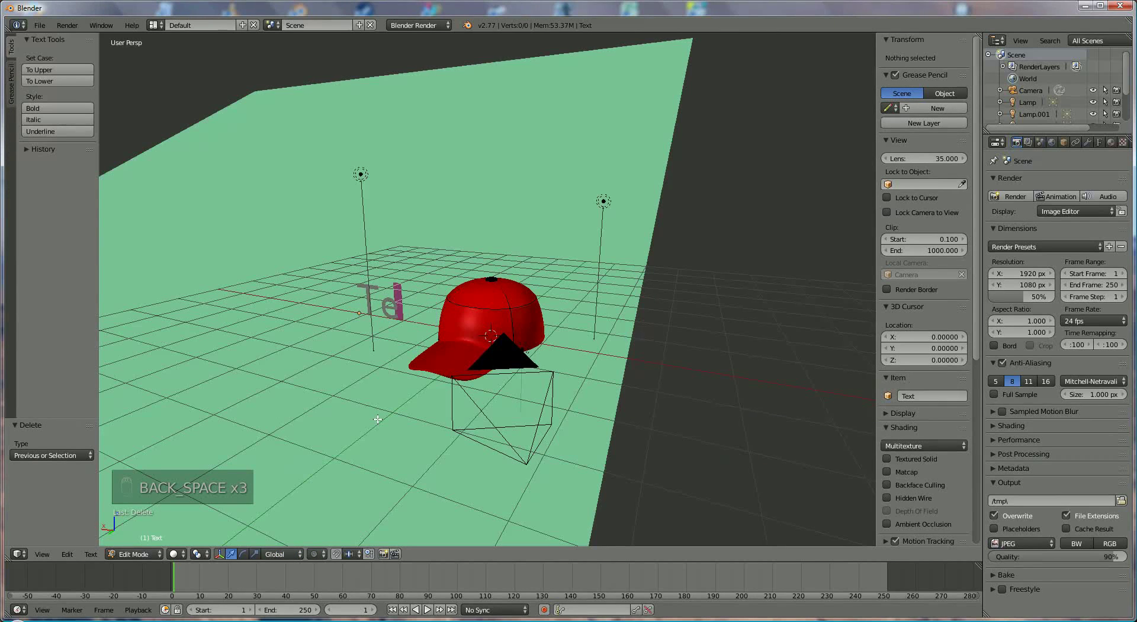
pyautogui.write('R')
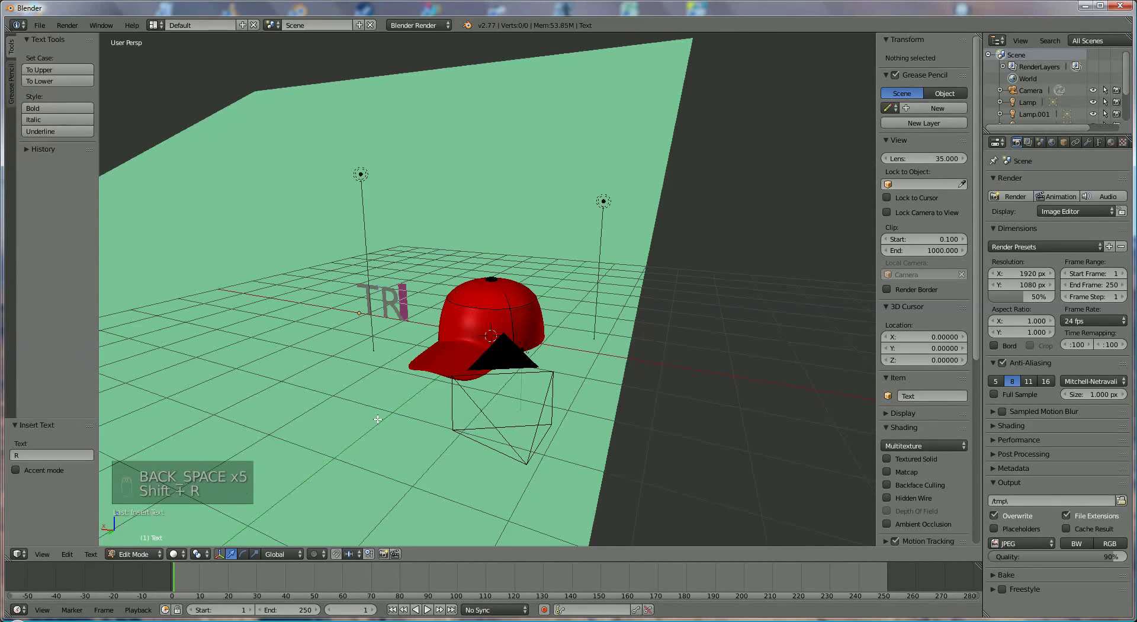
pyautogui.write('QINER')
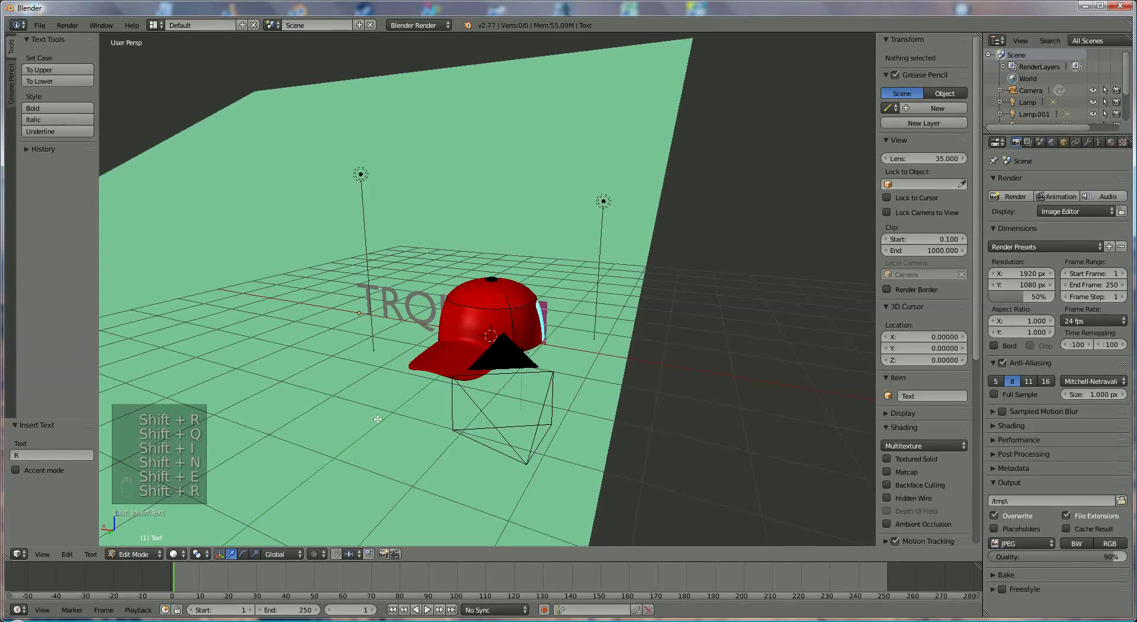
pyautogui.hotkey('shift', 'BackSpace')
pyautogui.press('BackSpace')
pyautogui.press('BackSpace')
pyautogui.press('BackSpace')
pyautogui.press('BackSpace')
pyautogui.press('BackSpace')
pyautogui.press('BackSpace')
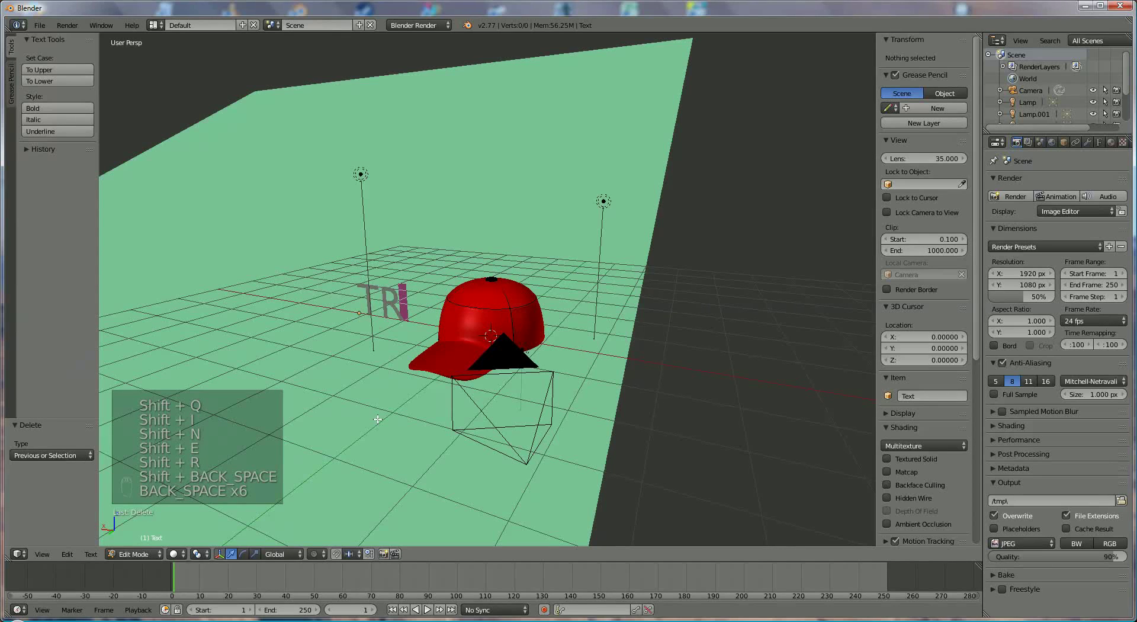
pyautogui.write('AI')
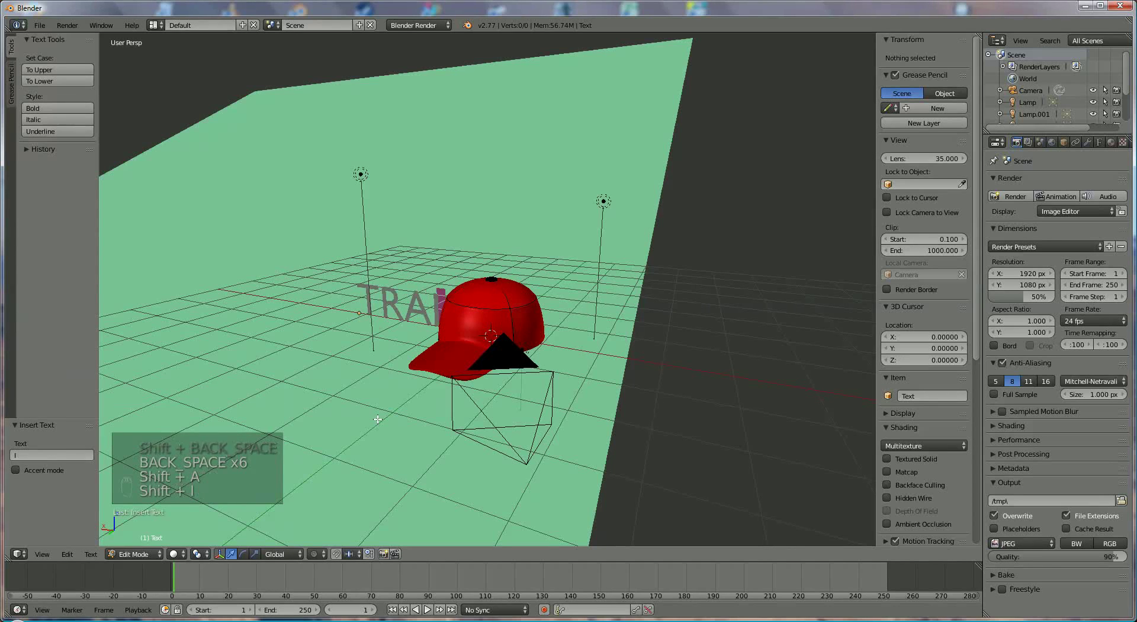
pyautogui.write('NER')
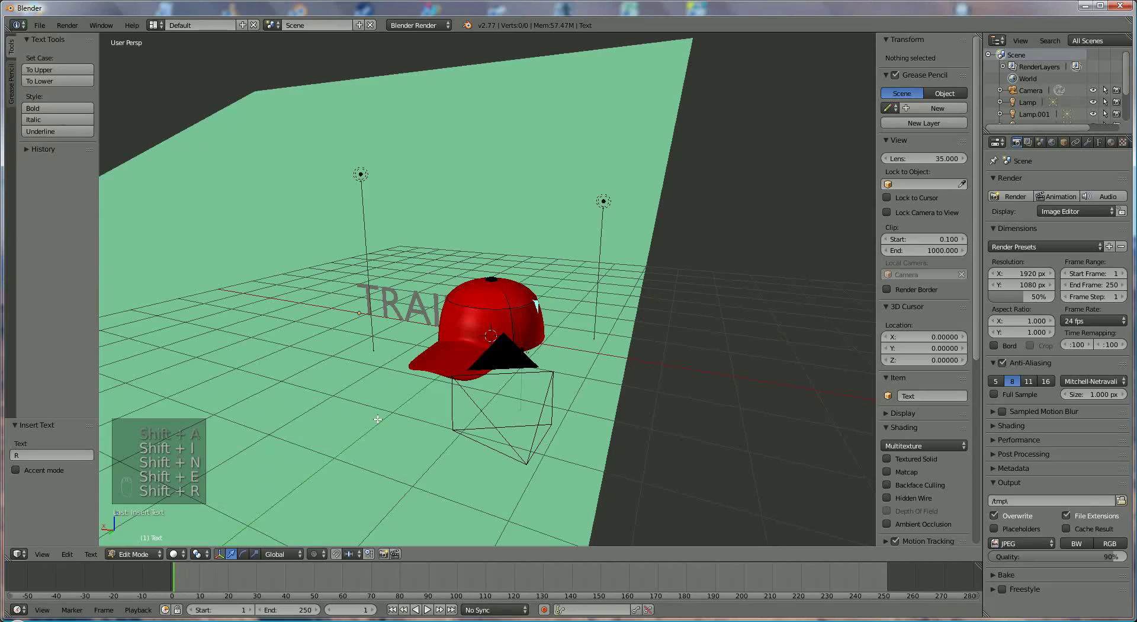
# Add a second line with three leading spaces and the trainer's first name in capitals, and return to Object Mode
pyautogui.press('Return')
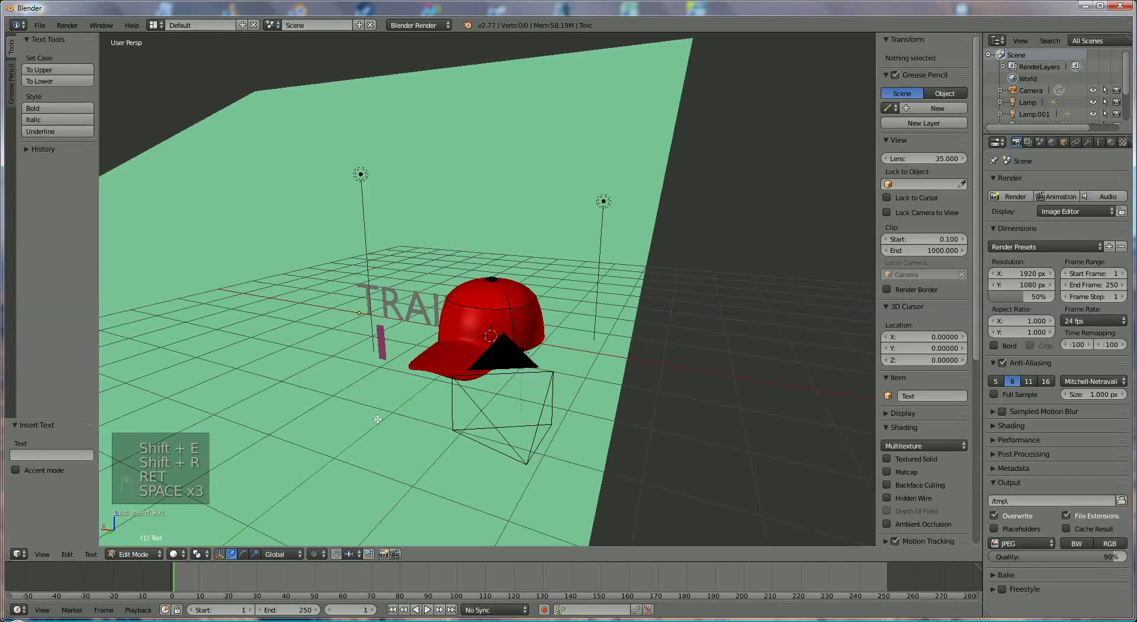
pyautogui.write('JO')
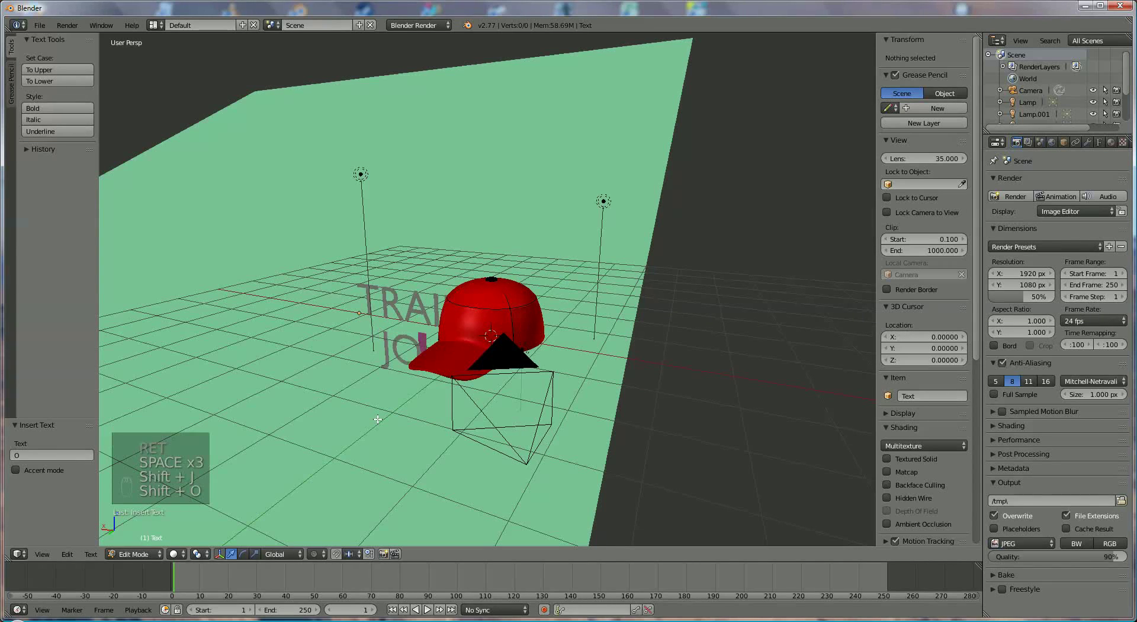
pyautogui.write('HN')
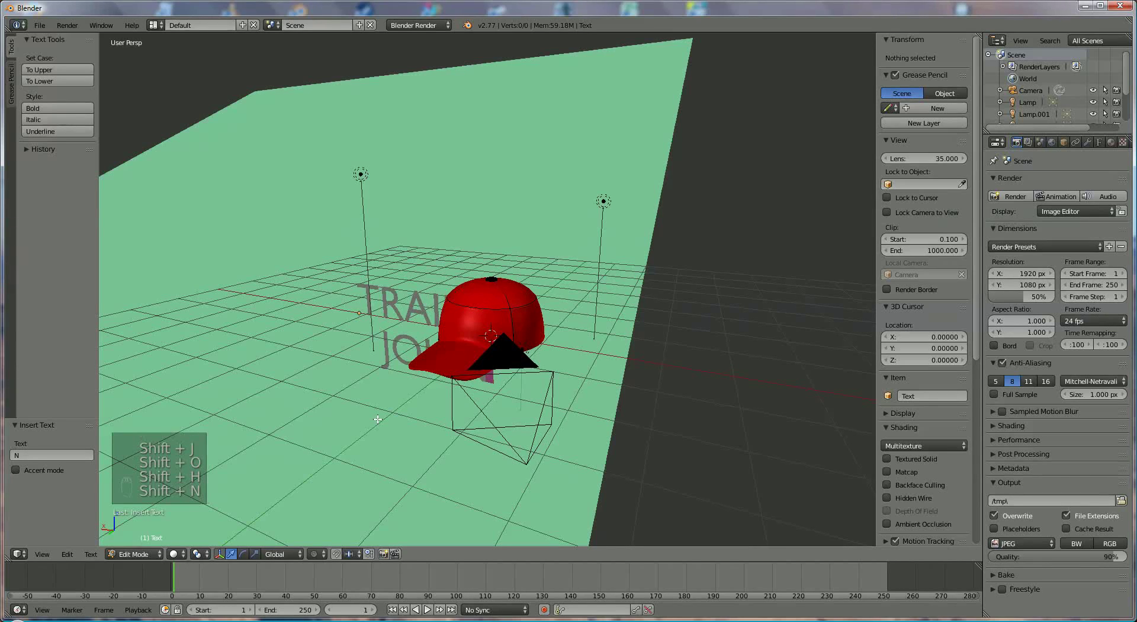
pyautogui.press('Return')
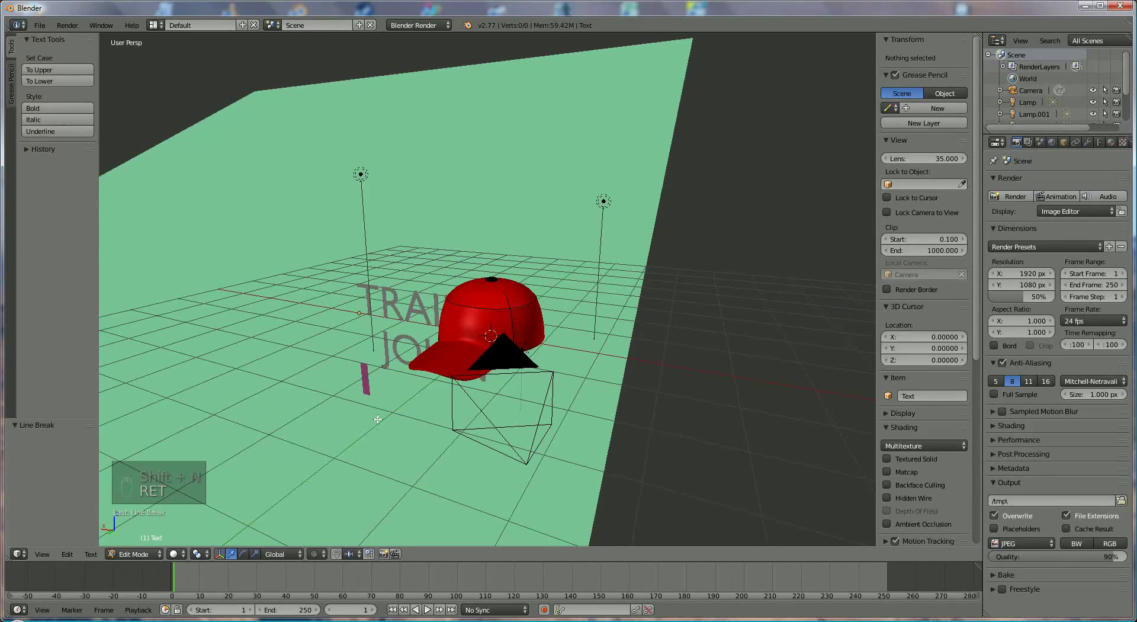
pyautogui.click(123, 554)
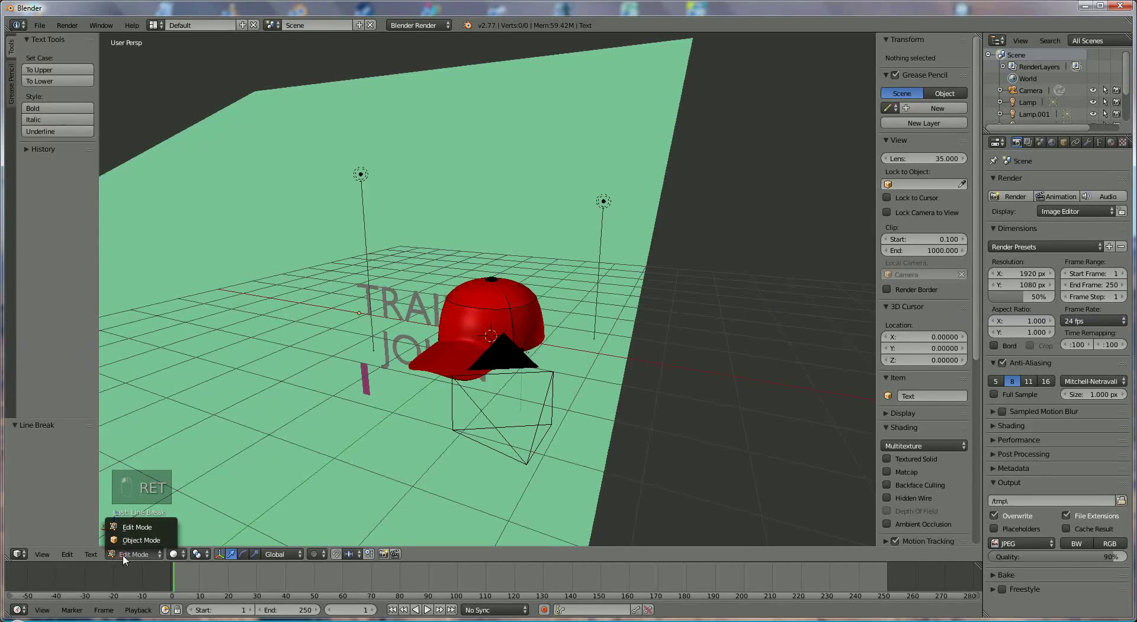
pyautogui.click(126, 542)
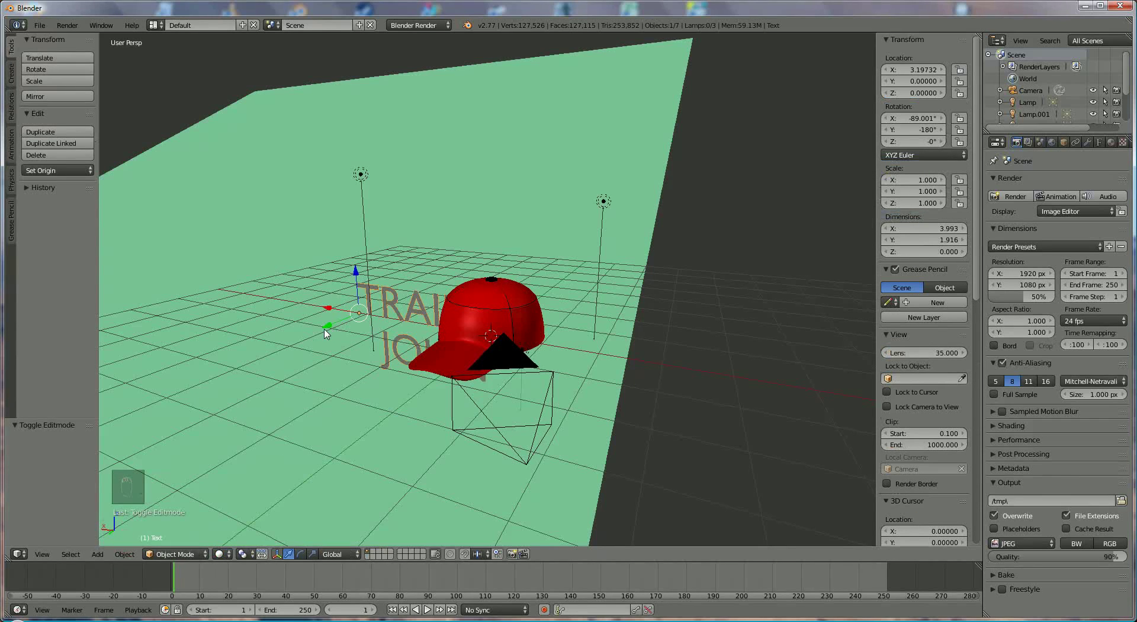
# Move the text object about 1.035 units along the Y axis and scale it down uniformly to about 0.335
pyautogui.press('g')
pyautogui.click(300, 354)
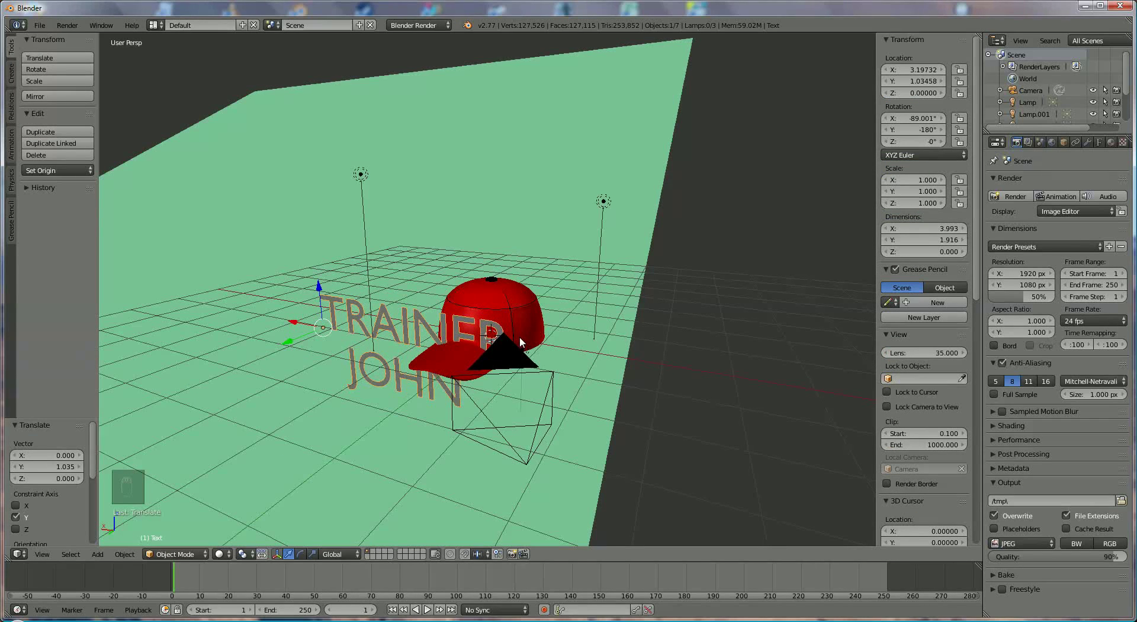
pyautogui.press('s')
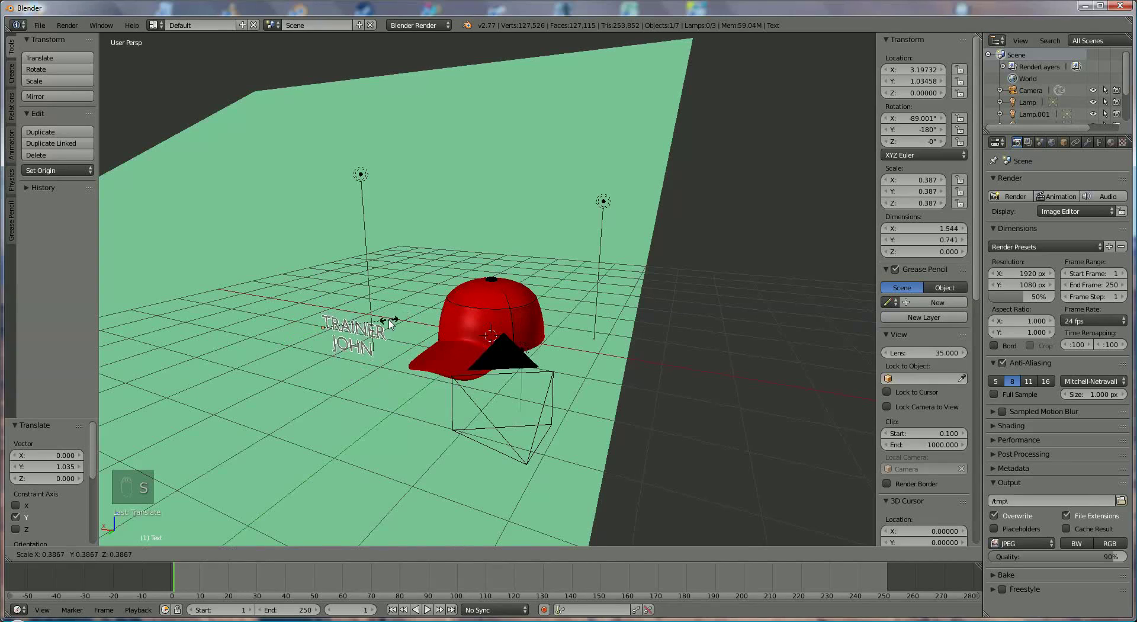
pyautogui.click(391, 323)
# Move the text about -2.42 units along X and 0.577 units up along Z, in front of the cap's front panel
pyautogui.press('g')
pyautogui.press('x')
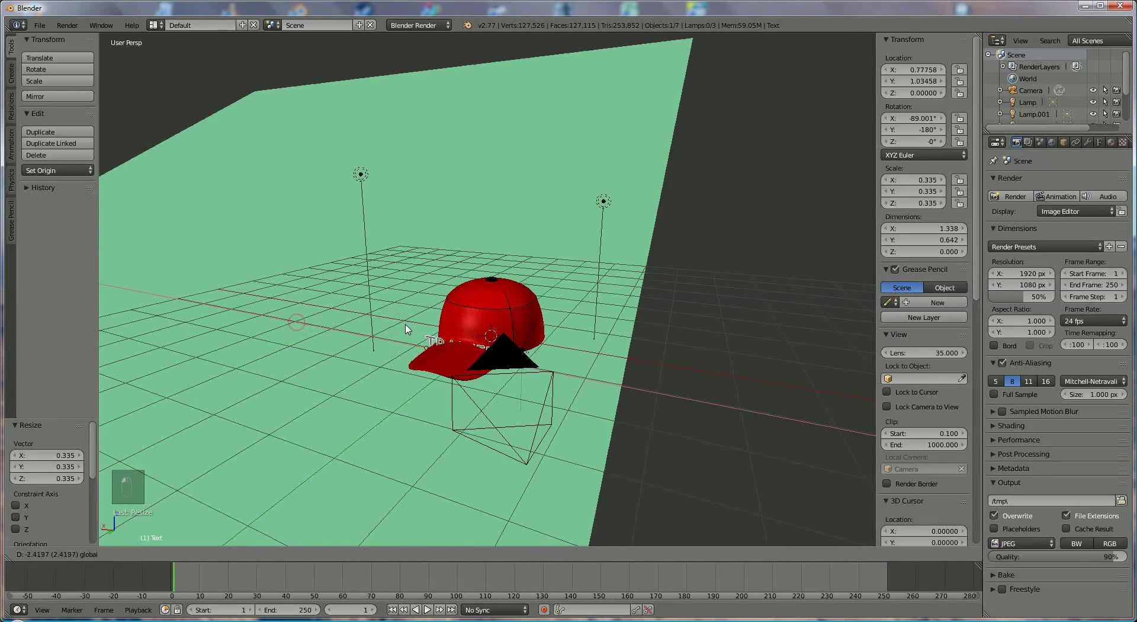
pyautogui.click(406, 327)
pyautogui.moveTo(497, 354); pyautogui.dragTo(463, 343, button='middle')
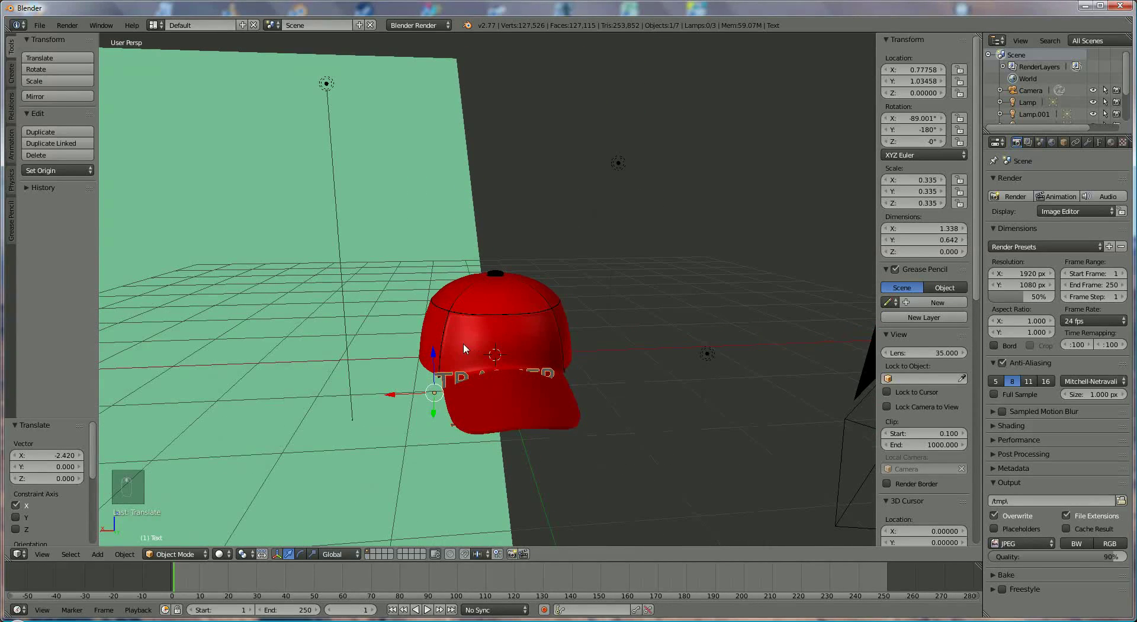
pyautogui.press('g')
pyautogui.press('z')
pyautogui.click(439, 300)
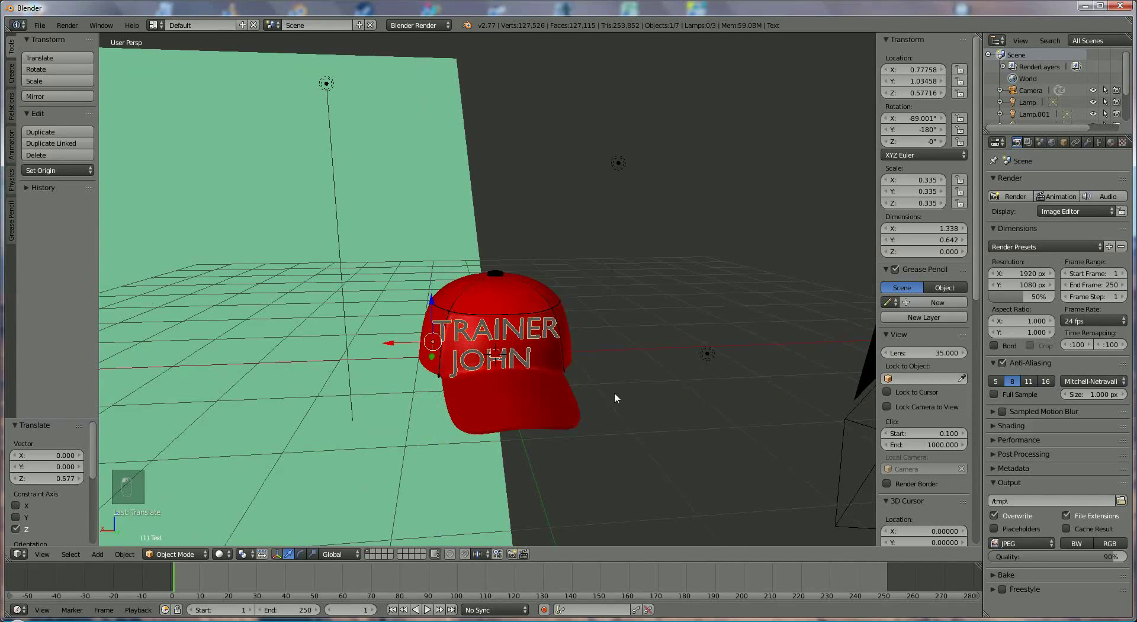
# Scale the text down to about 0.201 and centre it on the cap's front at about 0.396 along X
pyautogui.press('s')
pyautogui.click(610, 372)
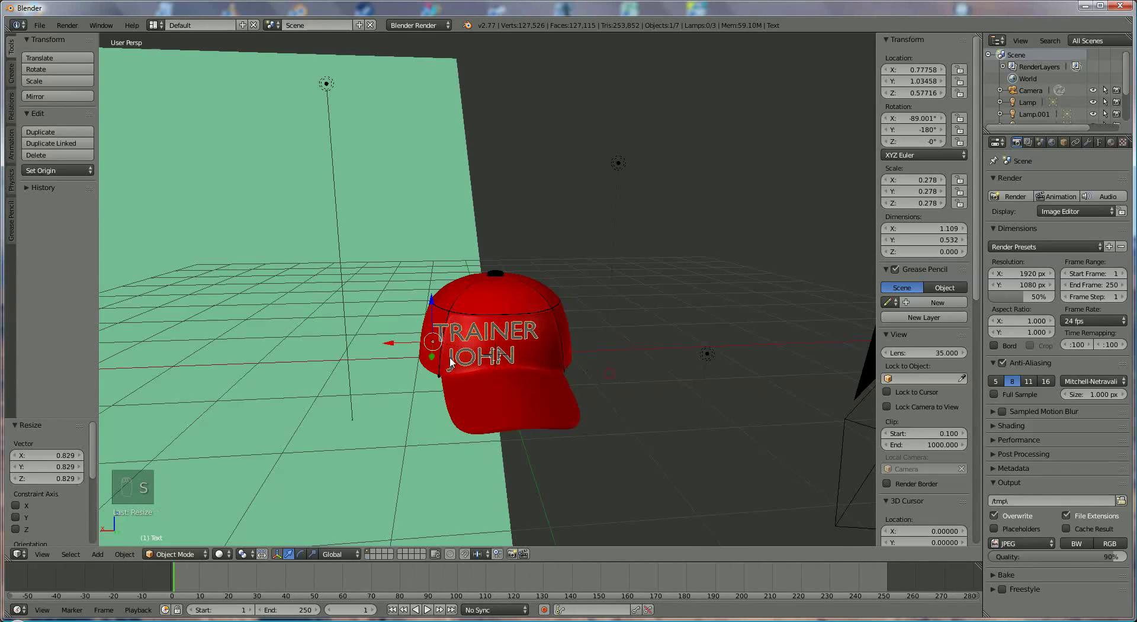
pyautogui.moveTo(400, 344); pyautogui.dragTo(438, 345)
pyautogui.press('s')
pyautogui.click(691, 368)
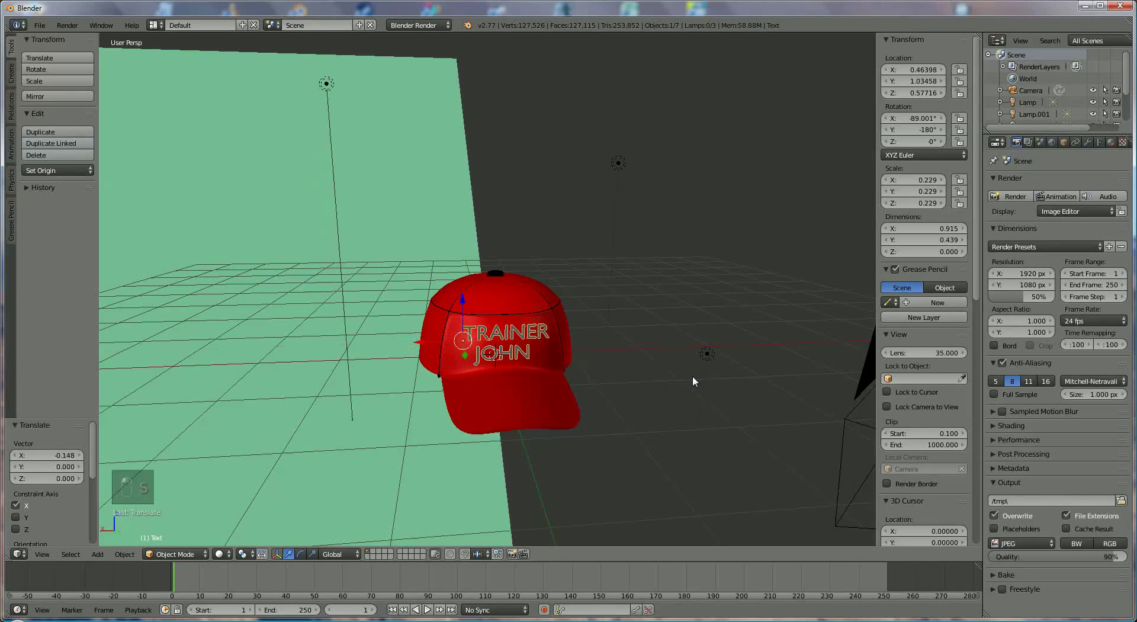
pyautogui.press('s')
pyautogui.click(666, 369)
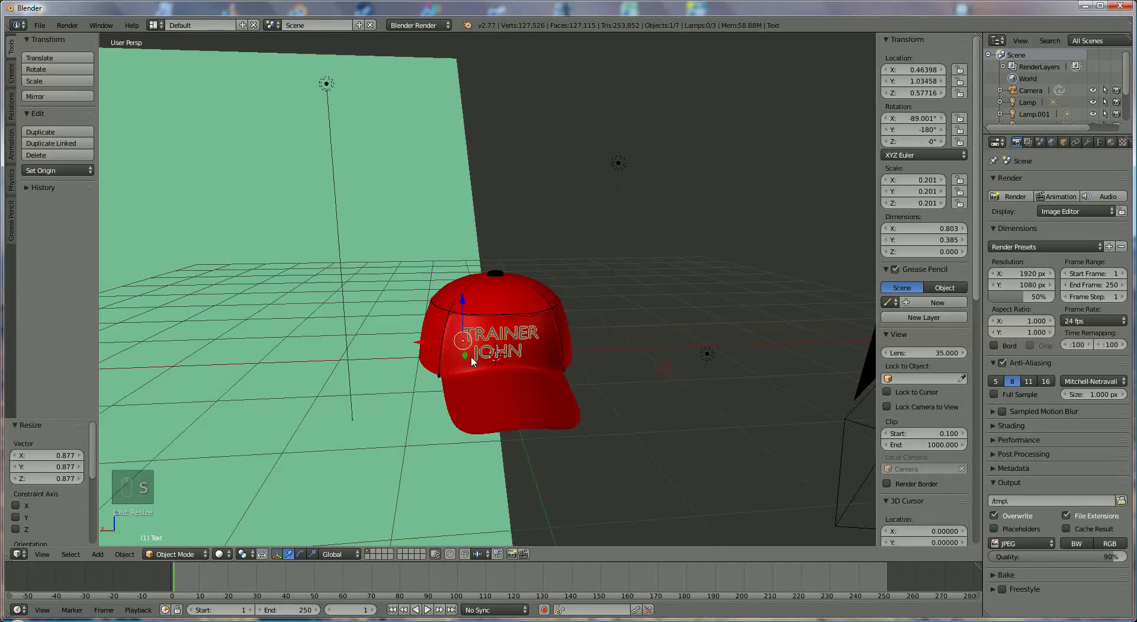
pyautogui.moveTo(431, 340); pyautogui.dragTo(432, 341)
# Insert one more space before the name on the text's second line in Edit Mode, and return to Object Mode
pyautogui.moveTo(431, 341); pyautogui.dragTo(610, 396, button='middle')
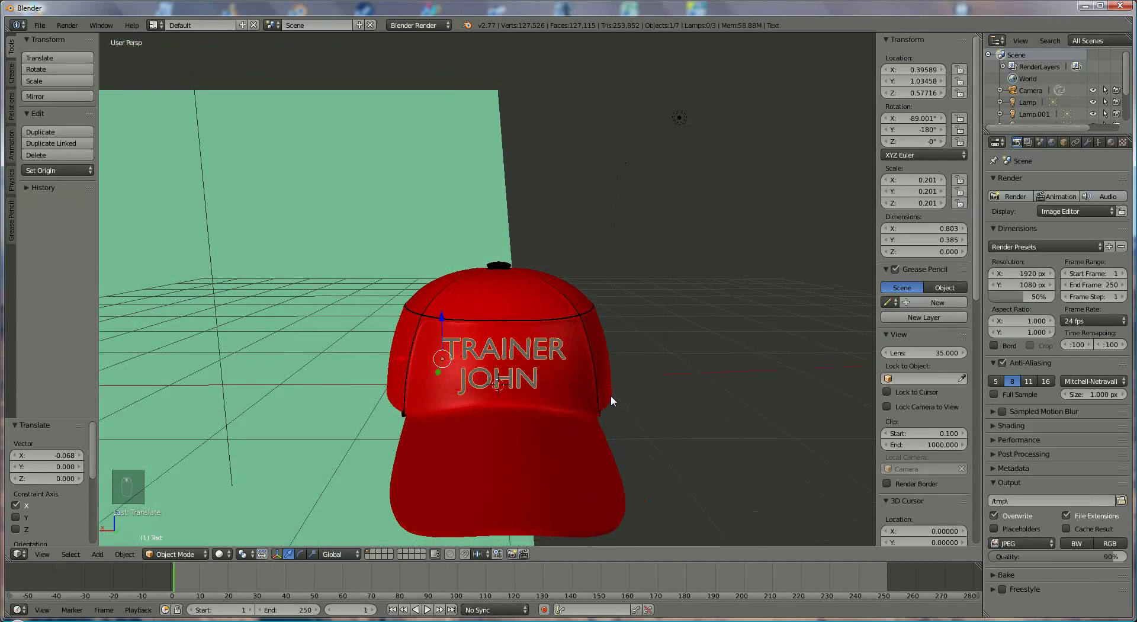
pyautogui.click(185, 553)
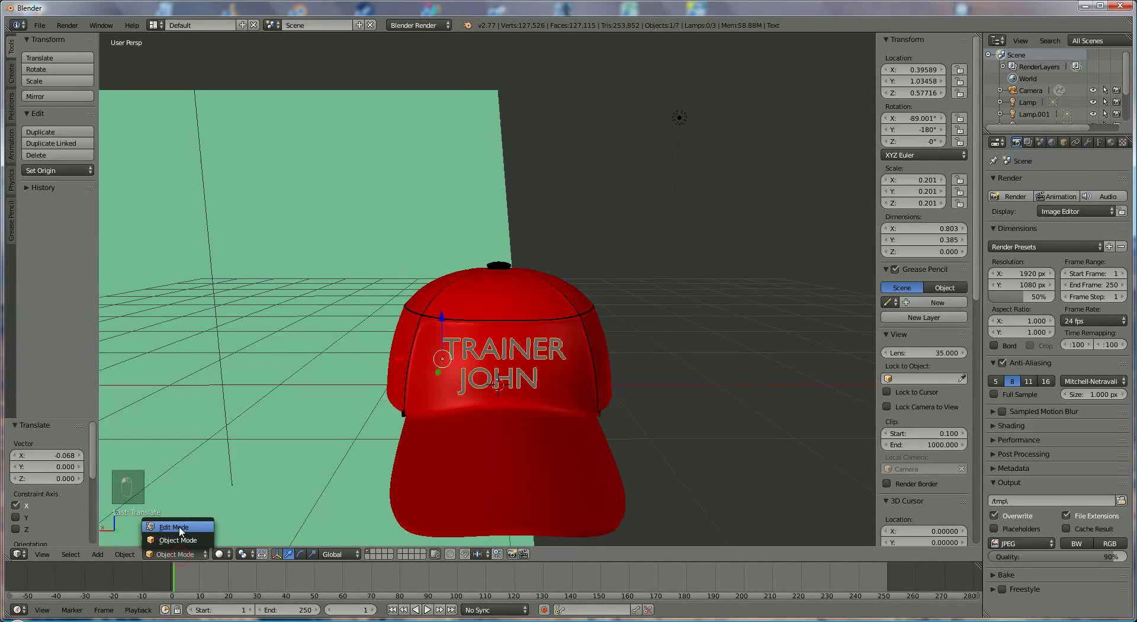
pyautogui.click(171, 532)
pyautogui.press('Left')
pyautogui.press('Left')
pyautogui.press('Left')
pyautogui.press('Left')
pyautogui.press('Left')
pyautogui.press('Left')
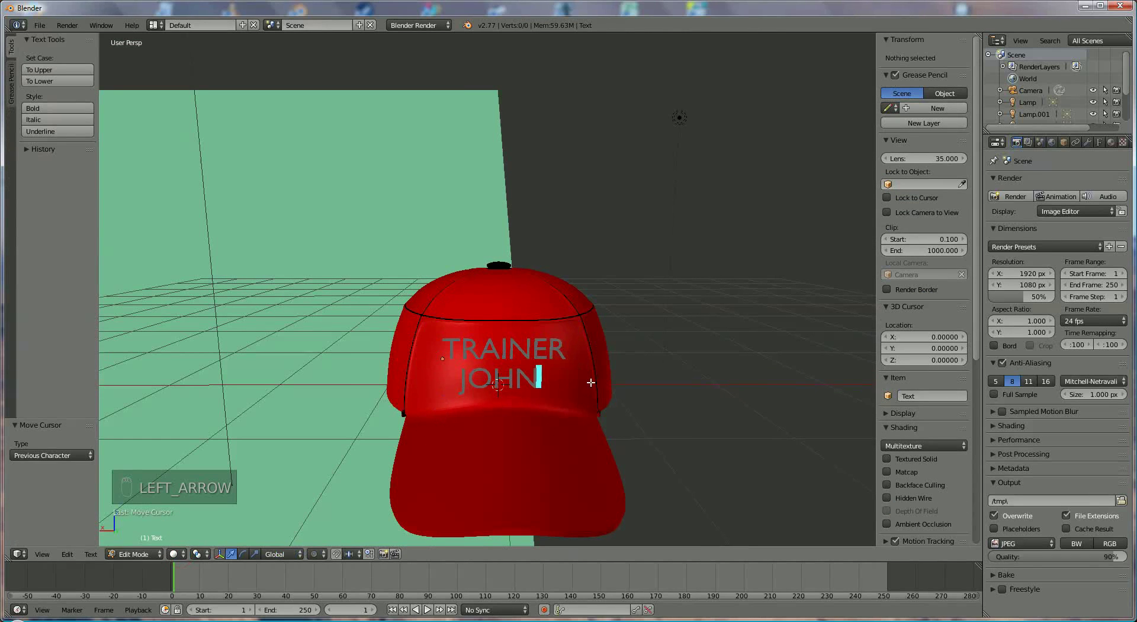
pyautogui.press('Left')
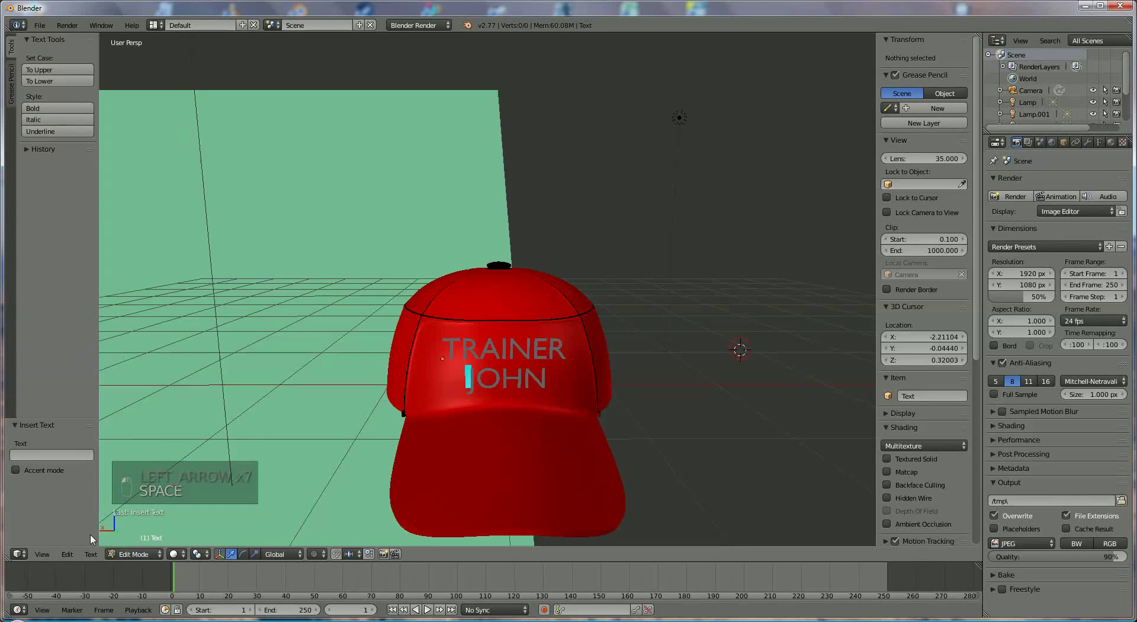
pyautogui.click(125, 554)
pyautogui.click(134, 540)
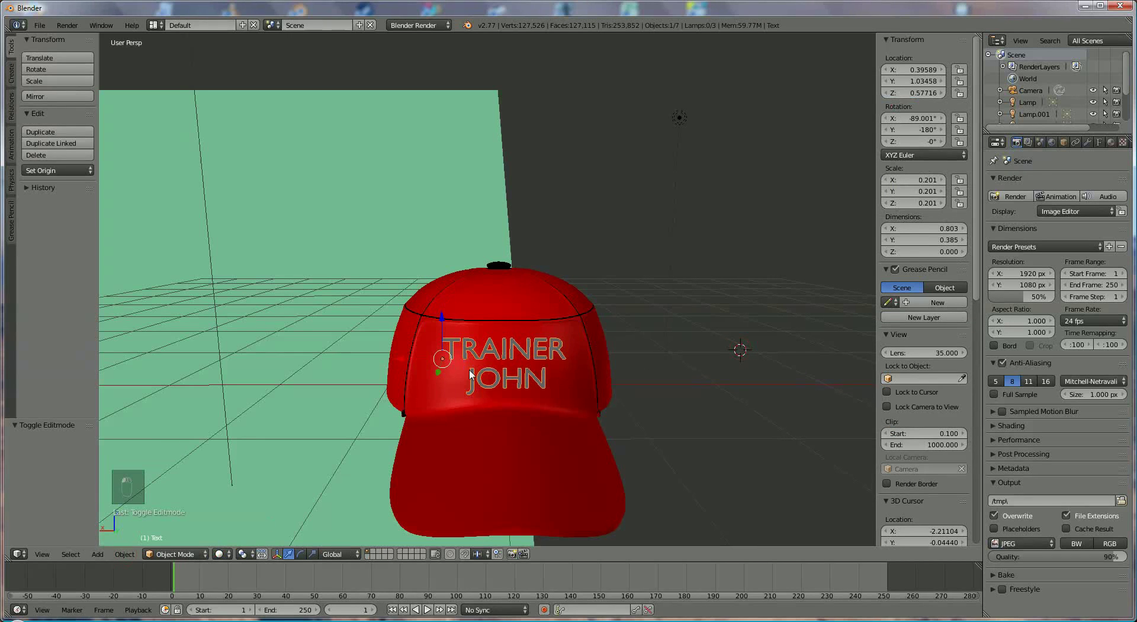
# Lower the text object about 0.03 units along the Z axis on the cap's front
pyautogui.moveTo(530, 355); pyautogui.dragTo(517, 340, button='middle')
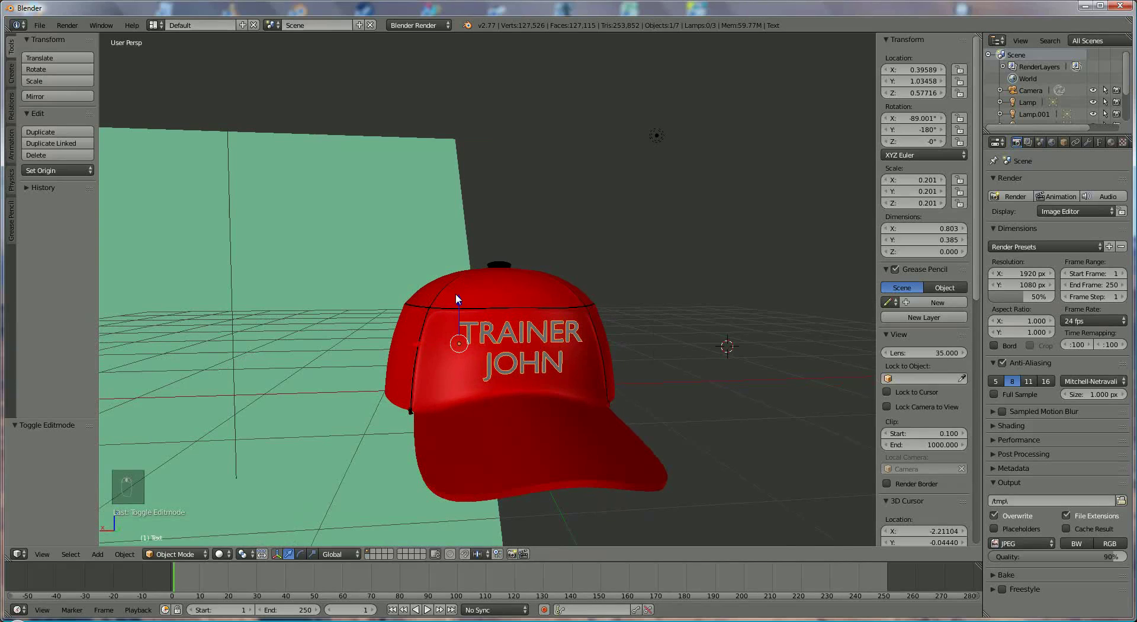
pyautogui.moveTo(456, 299); pyautogui.dragTo(457, 300)
pyautogui.moveTo(548, 352); pyautogui.dragTo(534, 353, button='middle')
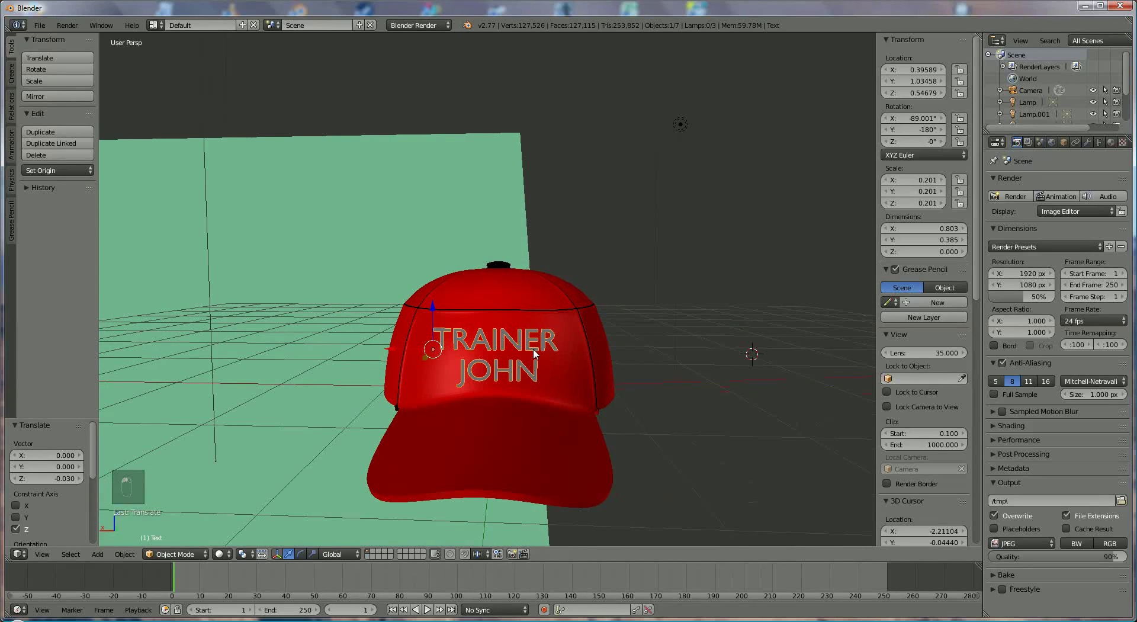
# Nudge the text about 0.019 units along X and -0.013 units along Y in front of the cap
pyautogui.moveTo(407, 350); pyautogui.dragTo(401, 349)
pyautogui.moveTo(578, 368); pyautogui.dragTo(699, 360, button='middle')
pyautogui.moveTo(663, 335); pyautogui.dragTo(660, 333)
pyautogui.moveTo(680, 352)
pyautogui.mouseDown(button='middle')
pyautogui.moveTo(513, 390)
pyautogui.moveTo(527, 468)
pyautogui.moveTo(584, 367)
pyautogui.moveTo(675, 359)
pyautogui.mouseUp(button='middle')
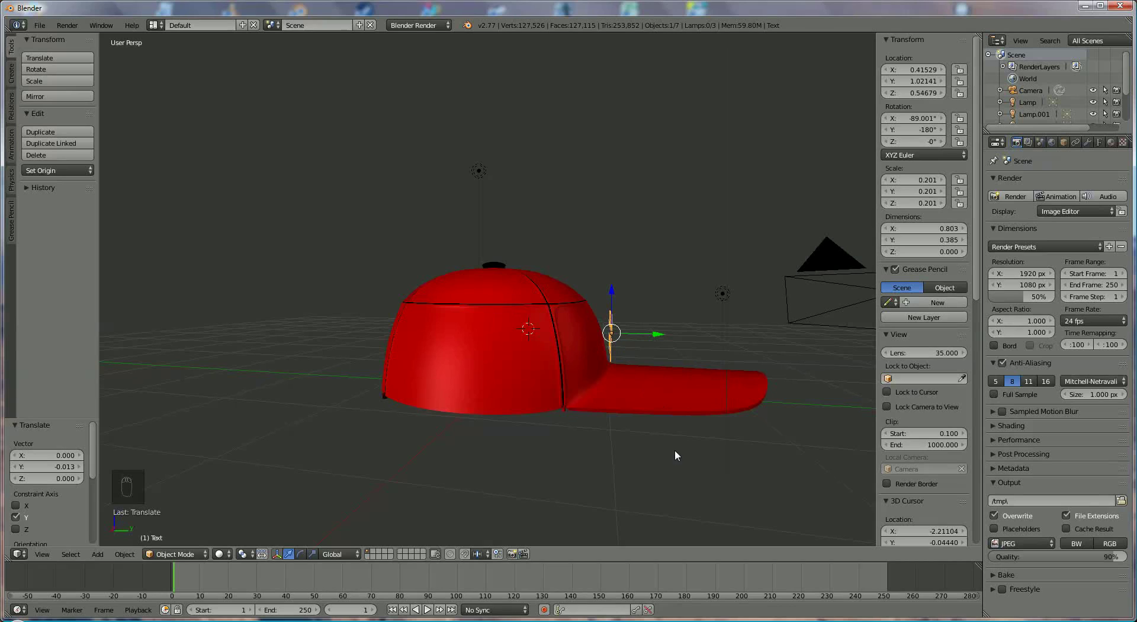
# Rotate the text 15° about the global X axis to match the slope of the cap's front
pyautogui.press('r')
pyautogui.press('x')
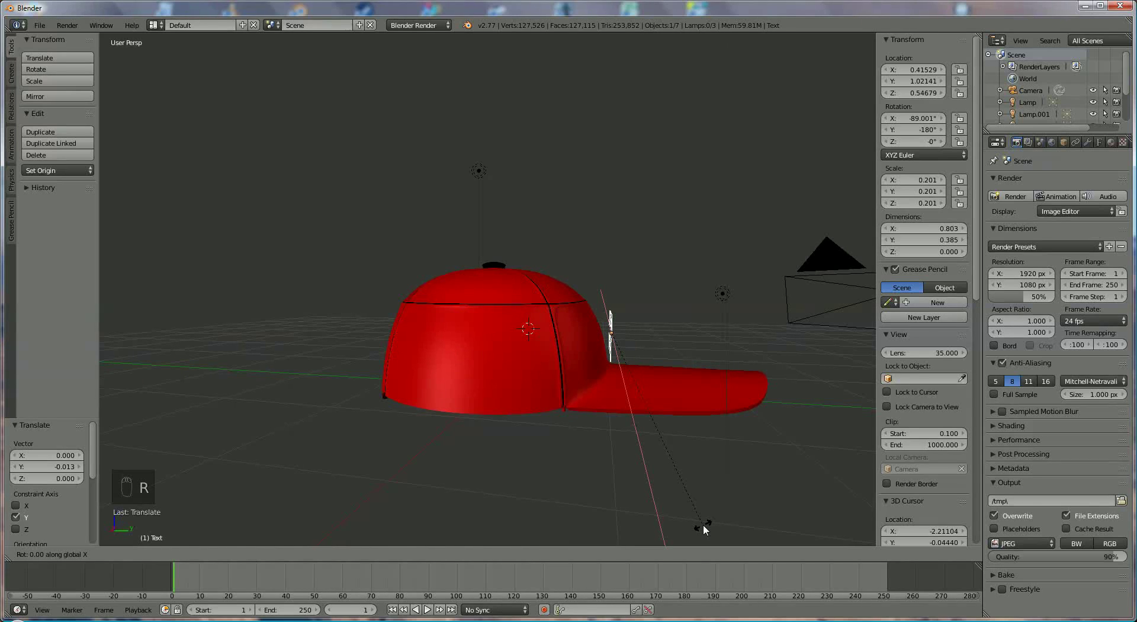
pyautogui.write('6')
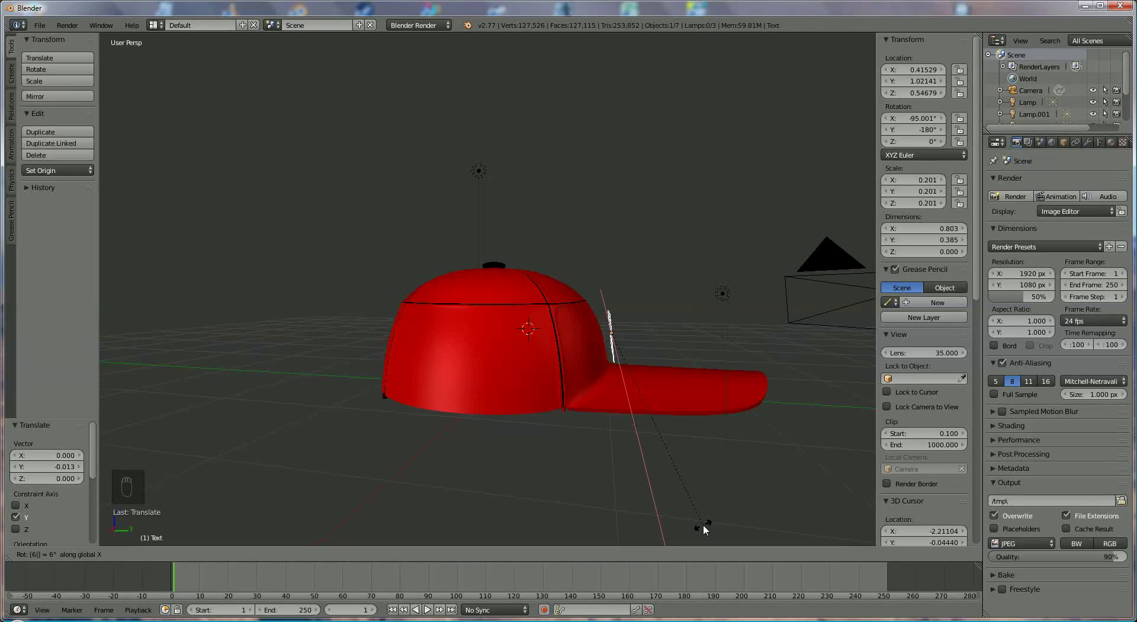
pyautogui.press('BackSpace')
pyautogui.write('15')
pyautogui.press('Return')
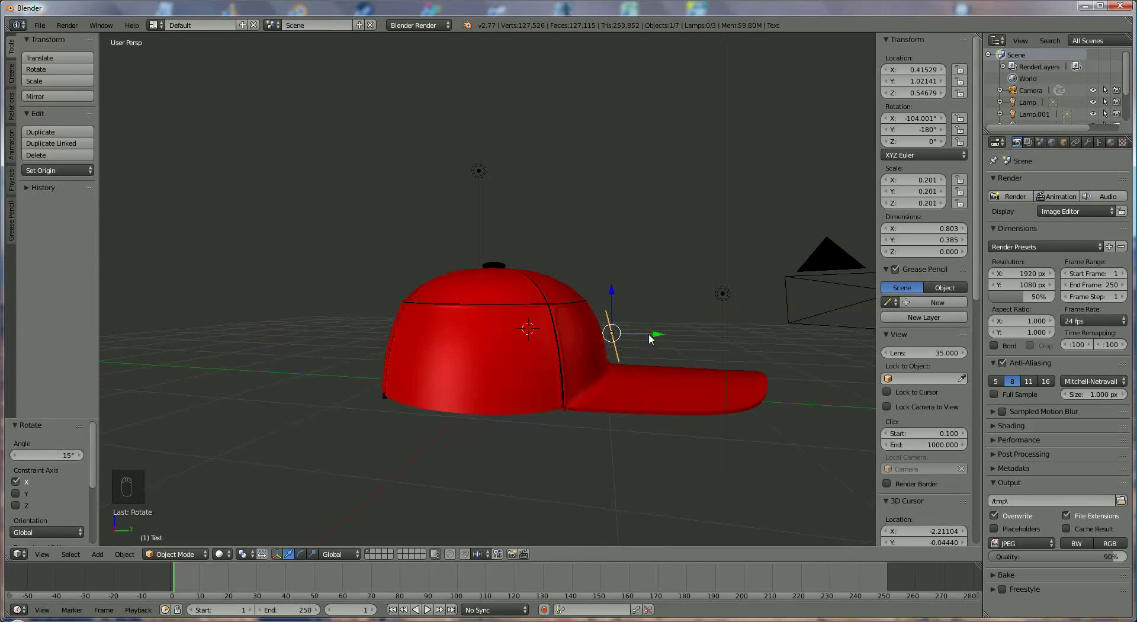
# Move the tilted text about -0.061 units along Y, closer to the cap's front panel
pyautogui.moveTo(649, 333); pyautogui.dragTo(652, 337)
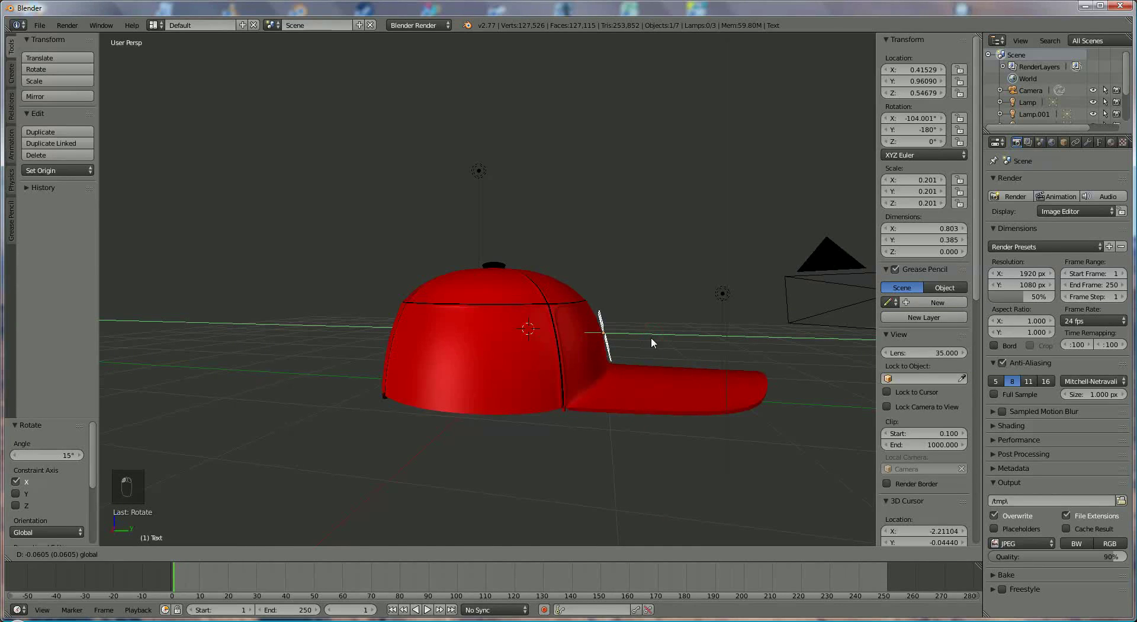
pyautogui.moveTo(652, 337); pyautogui.dragTo(534, 370, button='middle')
pyautogui.scroll(3, 535, 375)
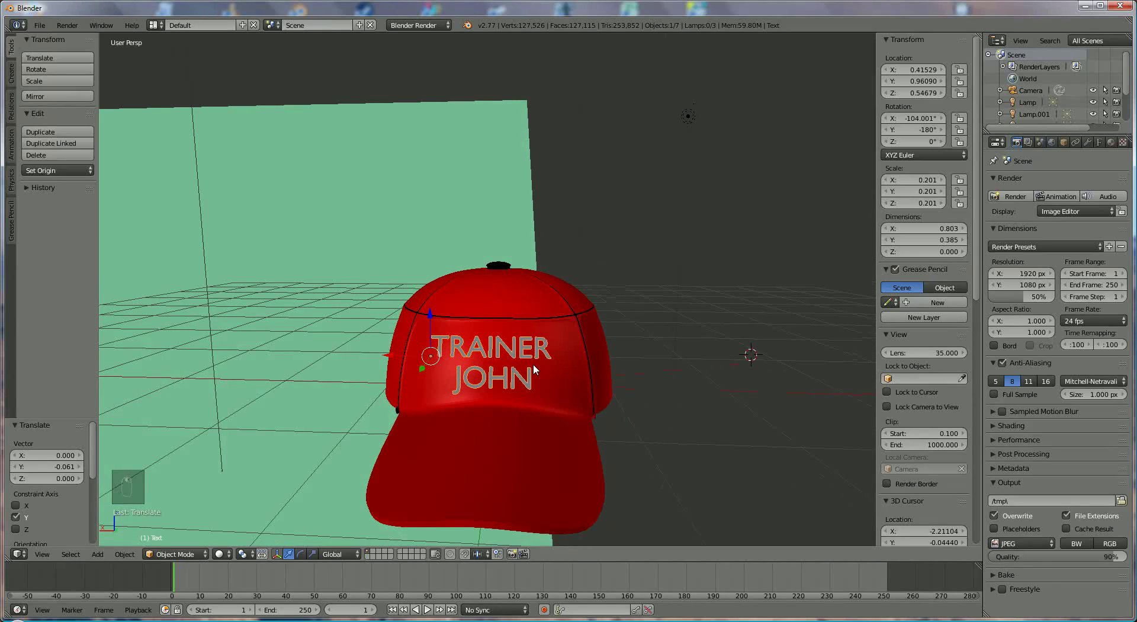
# Add a new material to the text and name it black
pyautogui.click(1111, 142)
pyautogui.click(1045, 213)
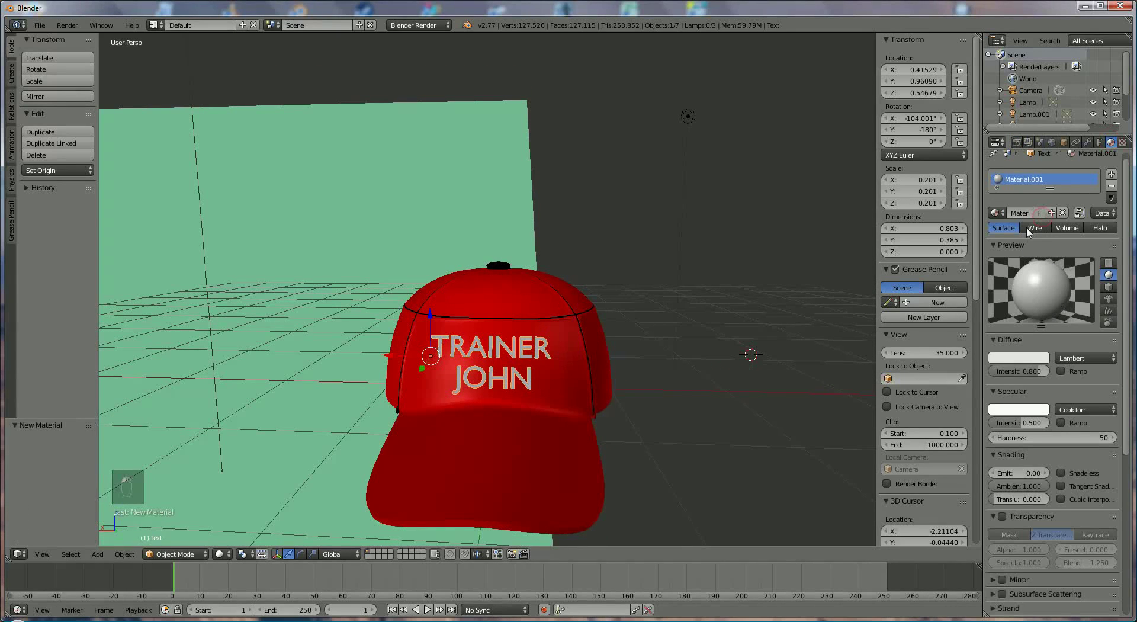
pyautogui.write('blqck')
pyautogui.press('Return')
pyautogui.click(1027, 214)
pyautogui.press('BackSpace')
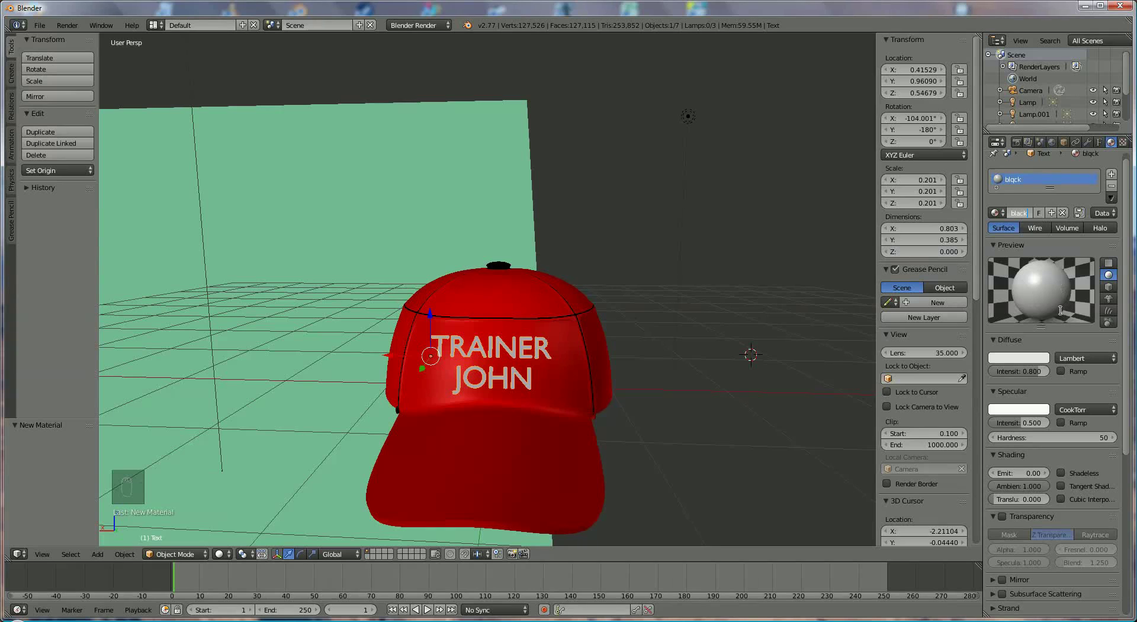
pyautogui.press('Return')
# Set the black material's diffuse RGB to about 0.003, diffuse intensity to 1.000 and specular intensity to 0.000
pyautogui.click(1037, 358)
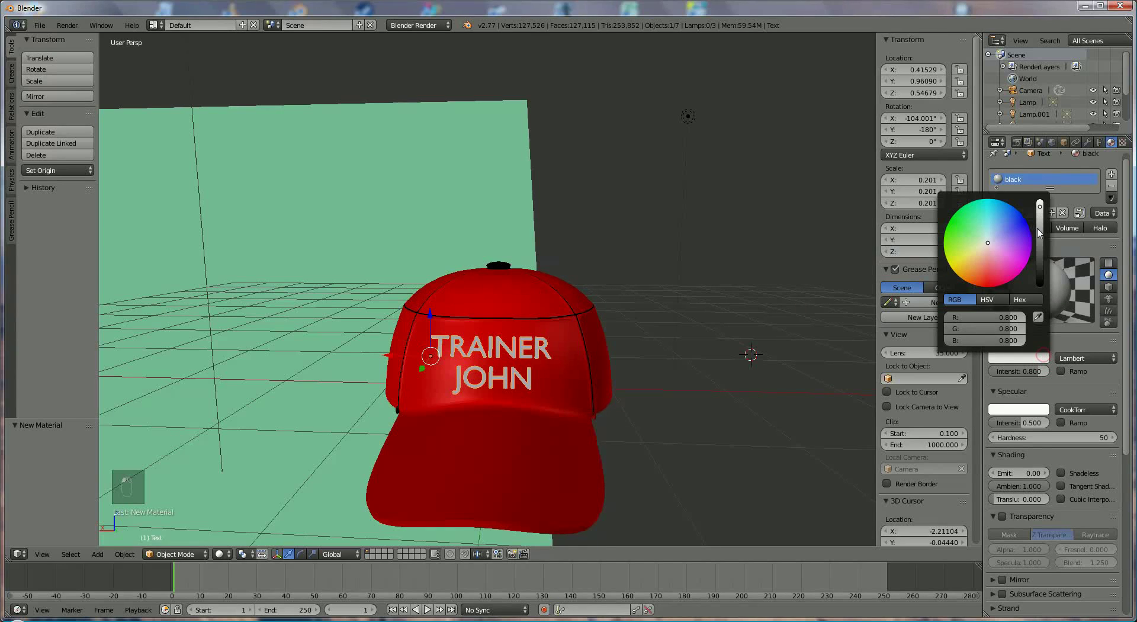
pyautogui.click(1040, 284)
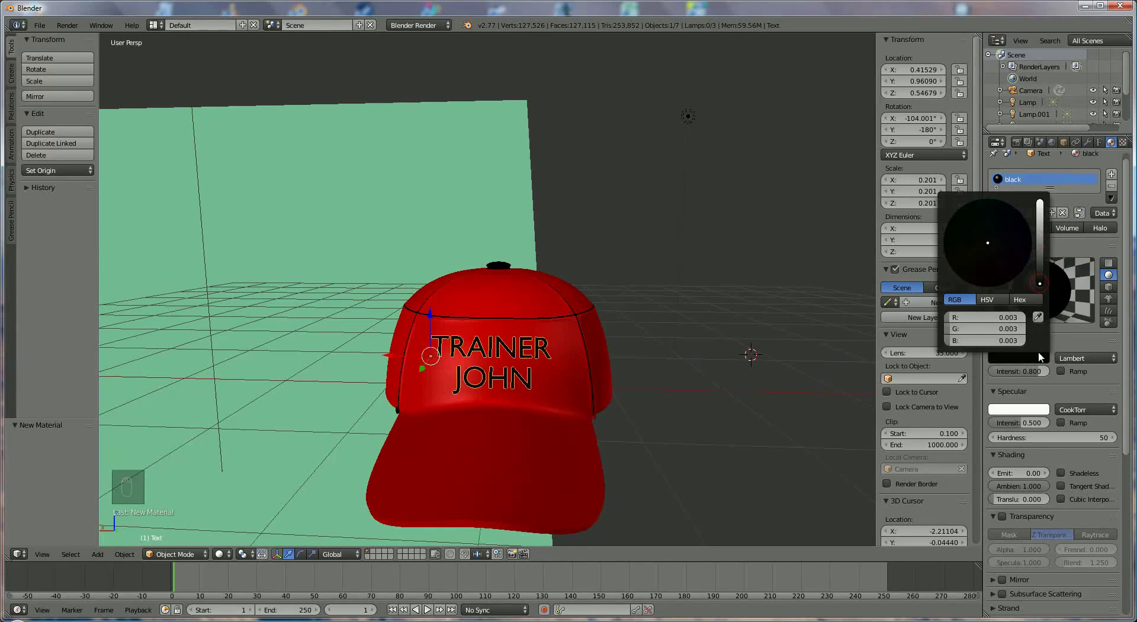
pyautogui.moveTo(1041, 373); pyautogui.dragTo(1071, 375)
pyautogui.moveTo(1054, 420); pyautogui.dragTo(955, 428)
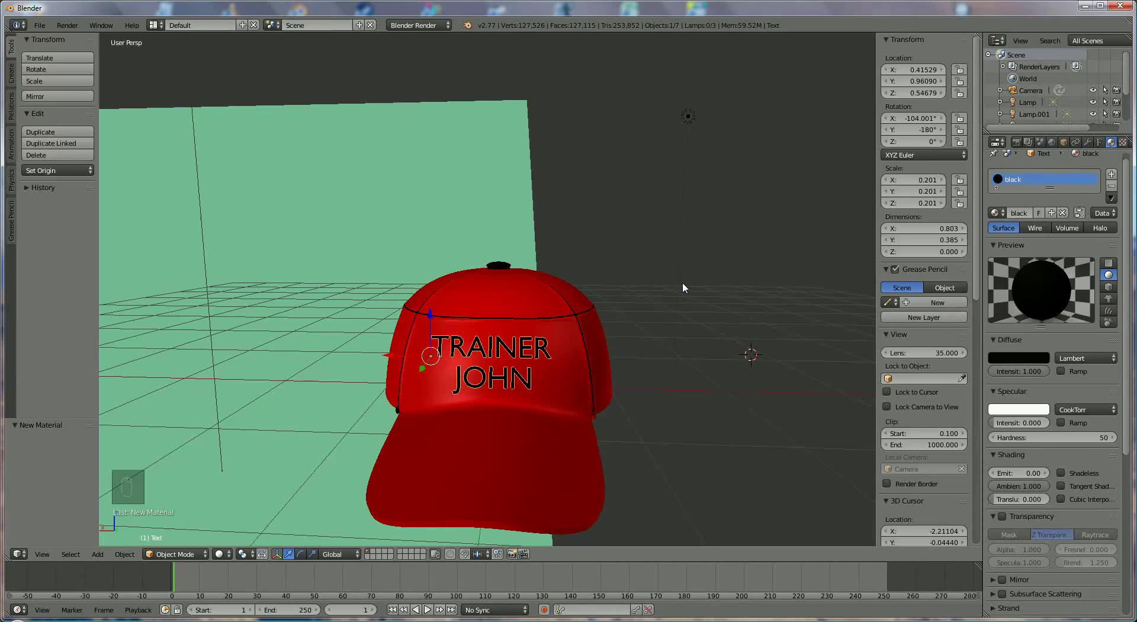
# Convert the text to a mesh and add a Shrinkwrap modifier with Sphere as its target
pyautogui.hotkey('alt', 'c')
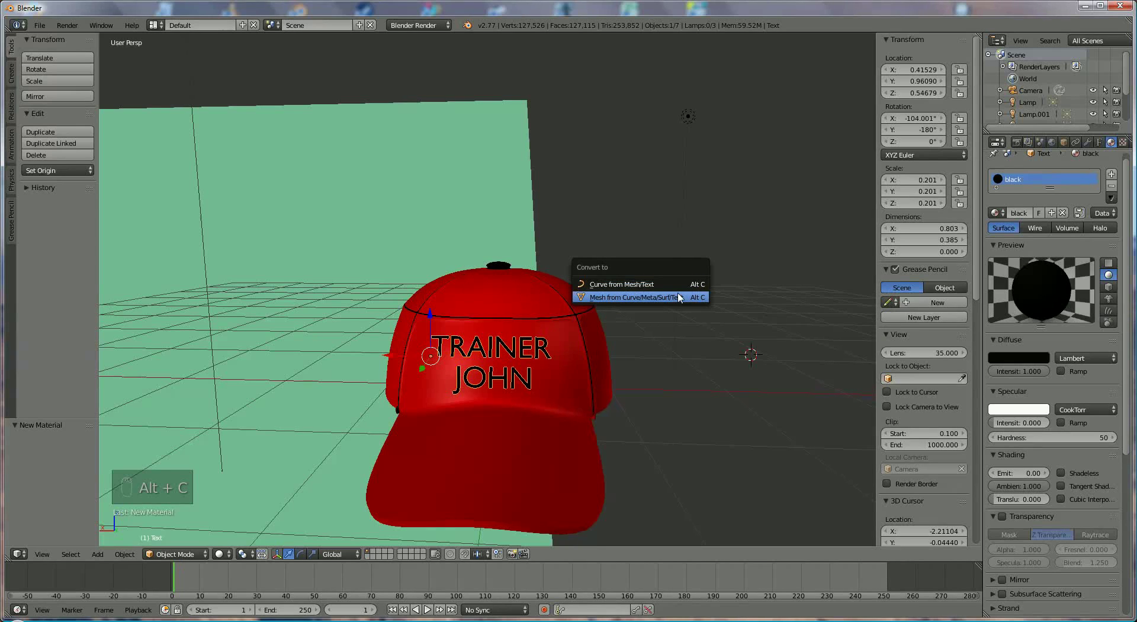
pyautogui.click(680, 295)
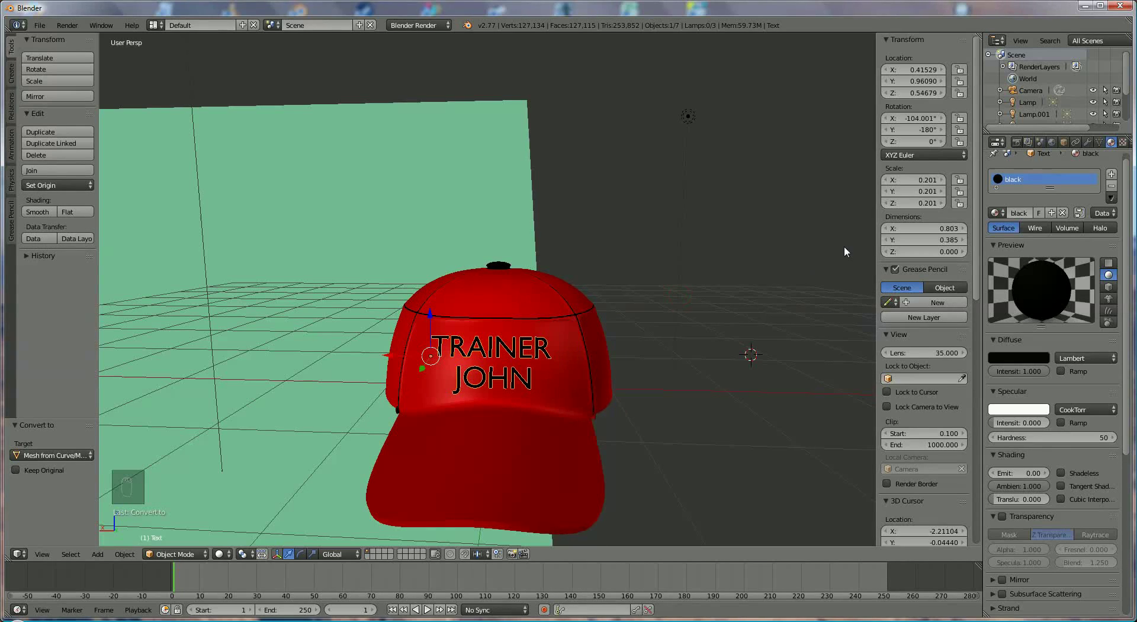
pyautogui.click(1088, 143)
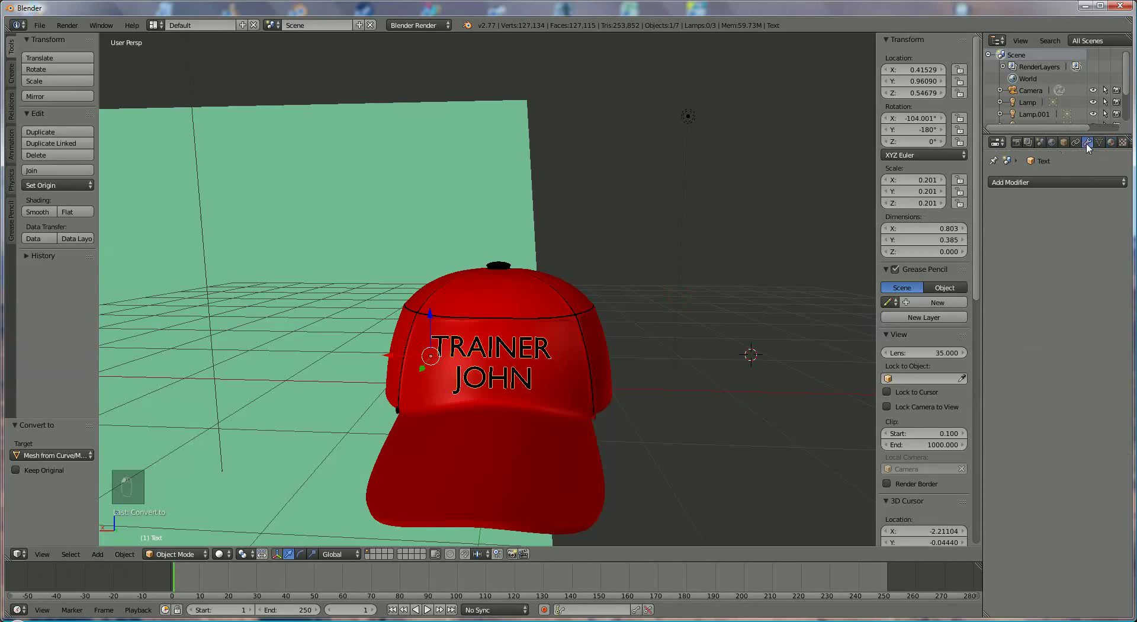
pyautogui.click(1049, 180)
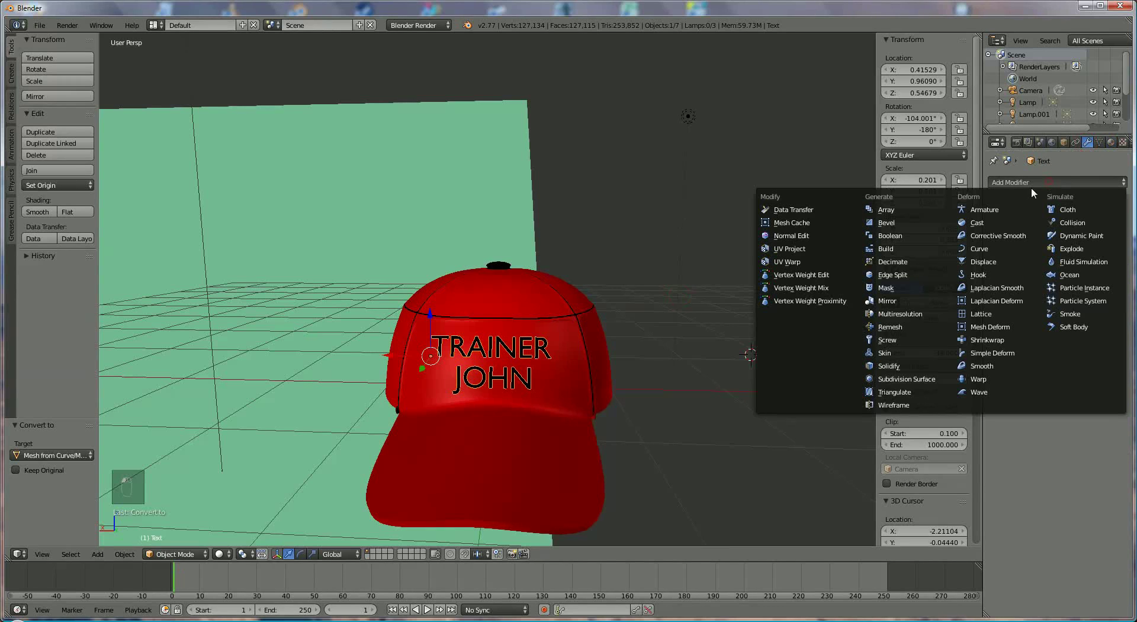
pyautogui.click(989, 340)
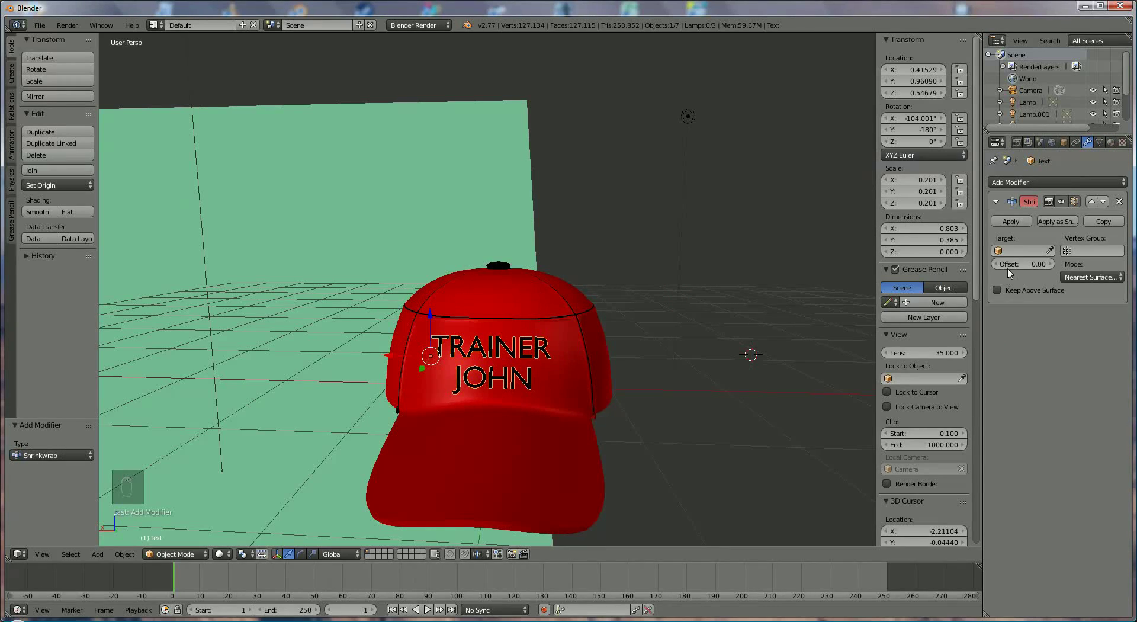
pyautogui.click(1014, 251)
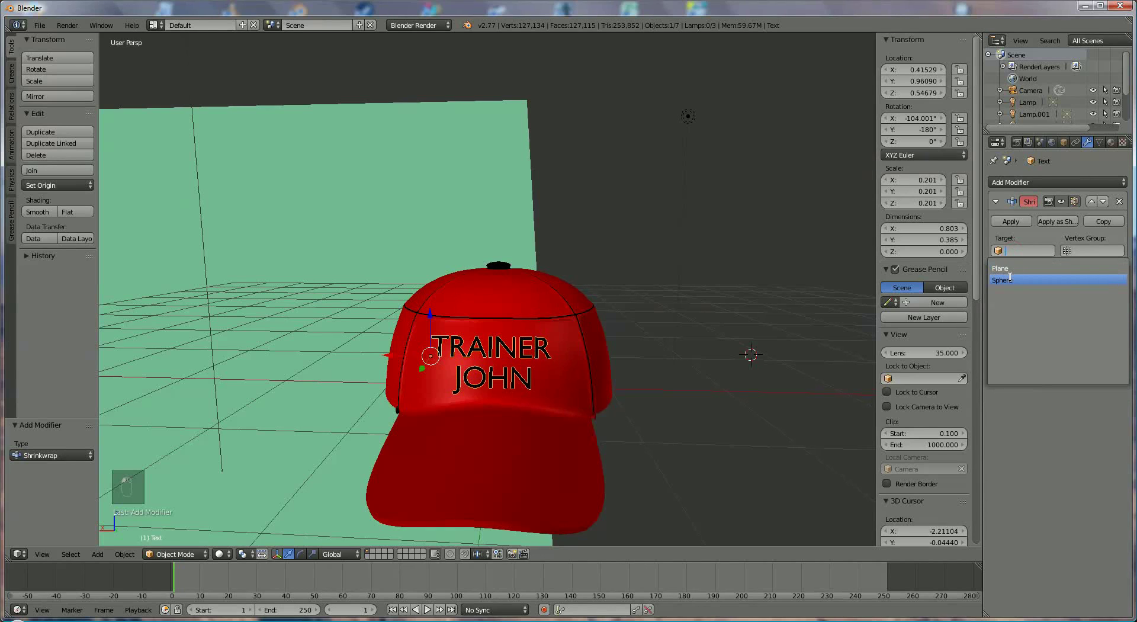
pyautogui.click(1010, 278)
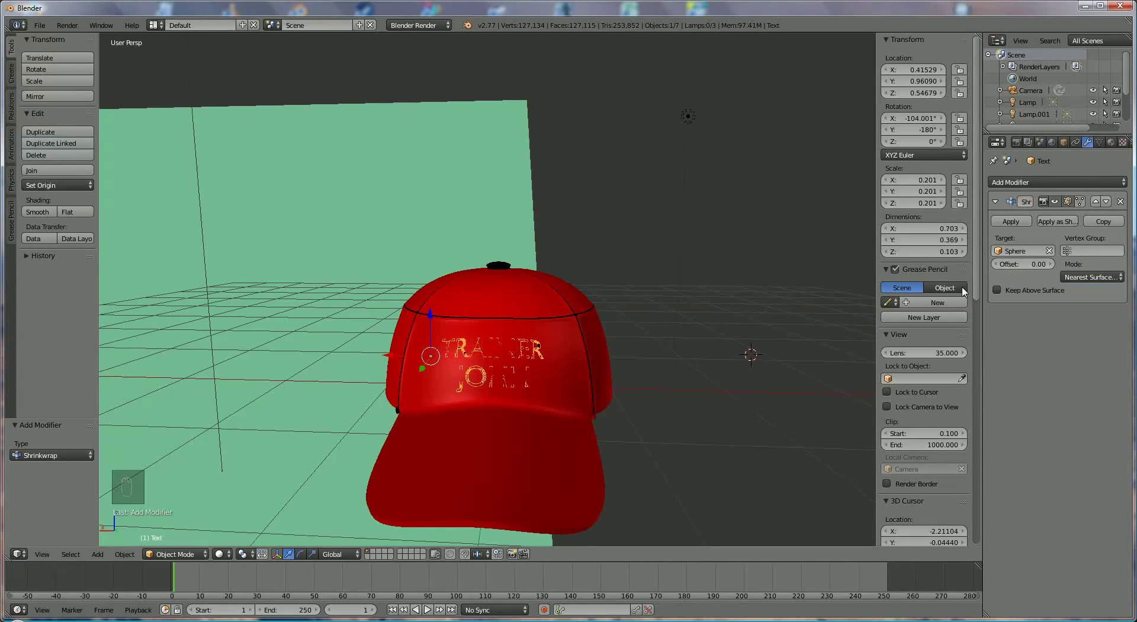
# Set the text's Shrinkwrap offset to 0.01 and apply the modifier
pyautogui.click(1052, 266)
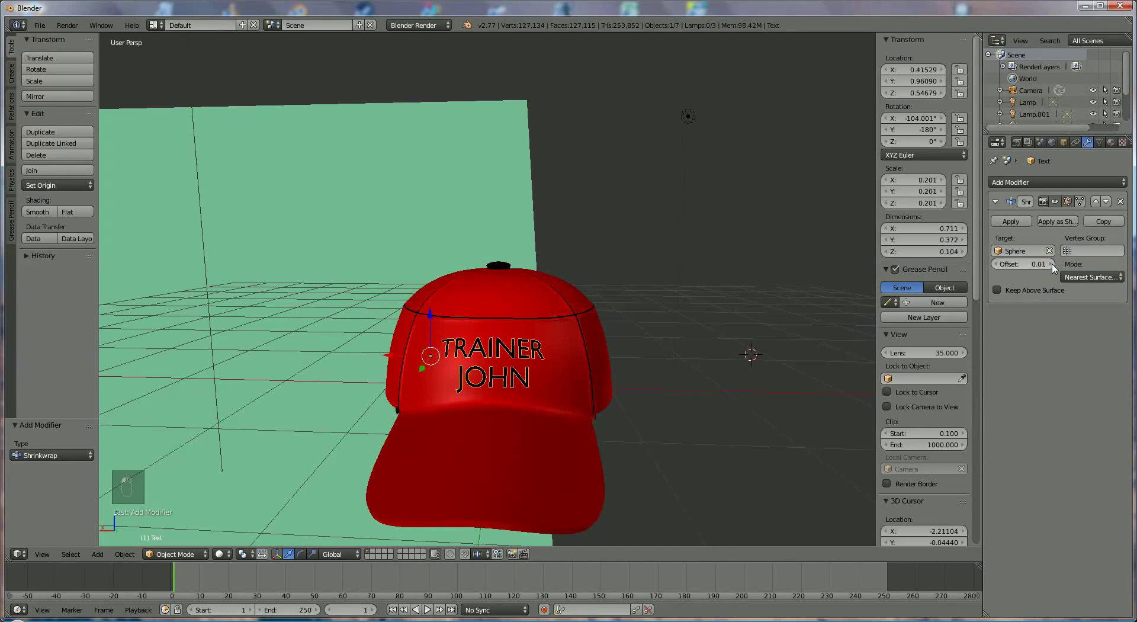
pyautogui.click(1054, 268)
pyautogui.moveTo(753, 351); pyautogui.dragTo(782, 359, button='middle')
pyautogui.scroll(2, 782, 361)
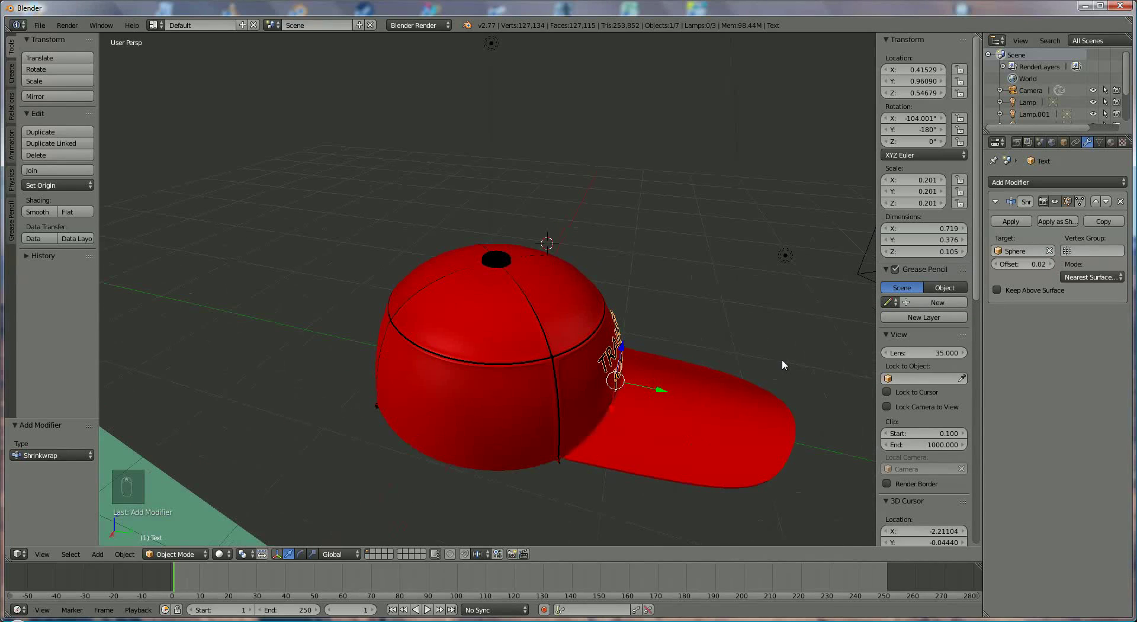
pyautogui.click(997, 264)
pyautogui.moveTo(761, 346); pyautogui.dragTo(642, 322, button='middle')
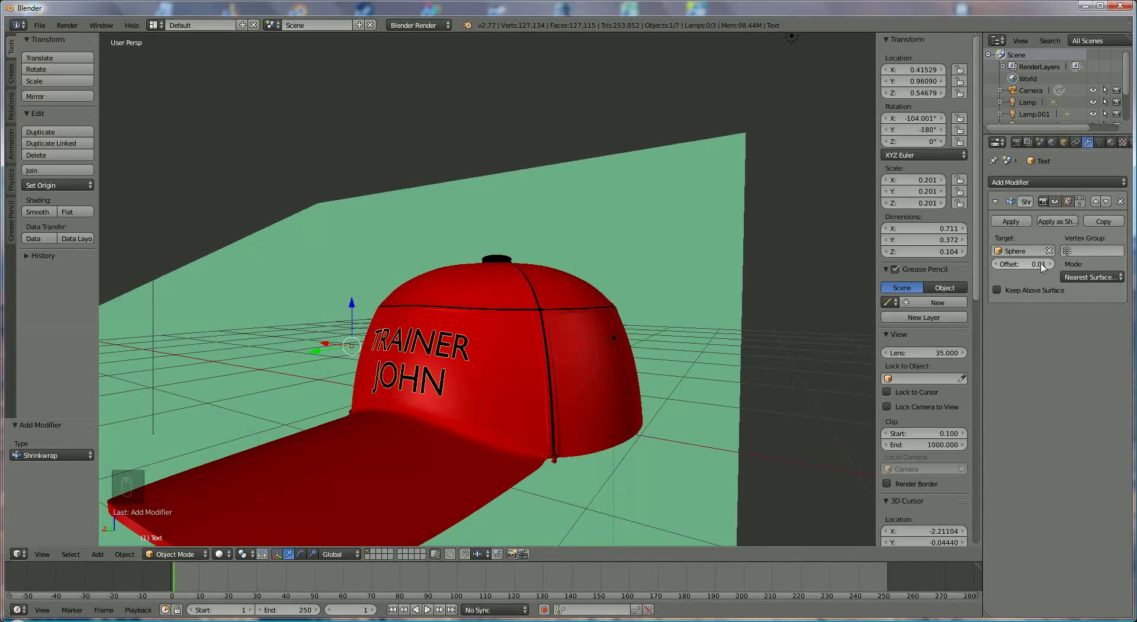
pyautogui.scroll(-4, 924, 296)
pyautogui.scroll(-3, 681, 330)
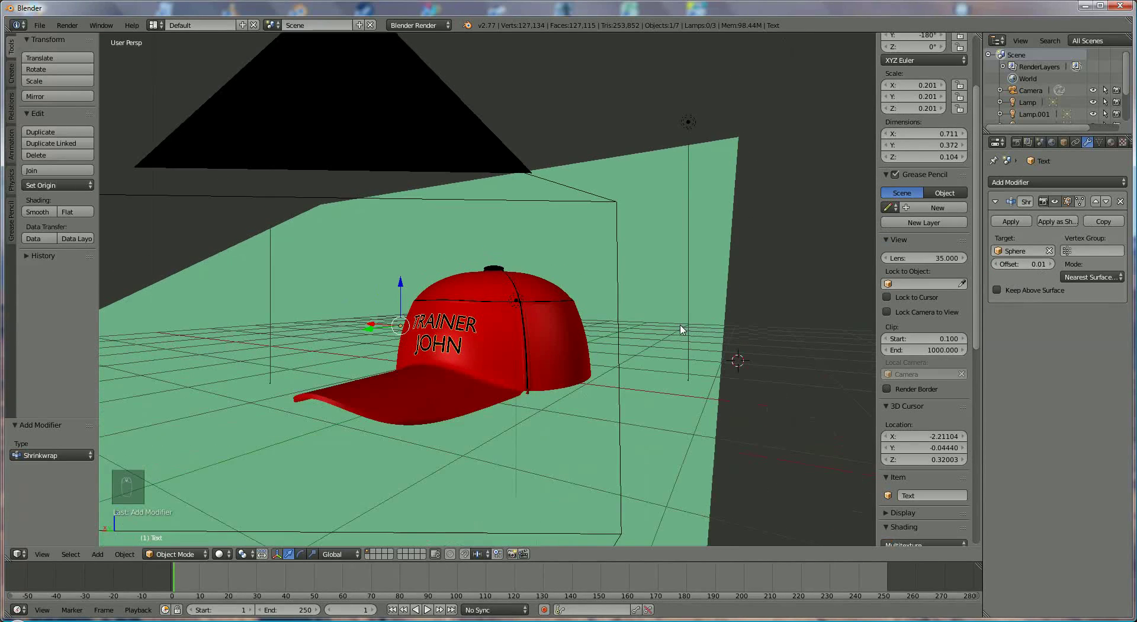
pyautogui.moveTo(681, 330); pyautogui.dragTo(685, 347, button='middle')
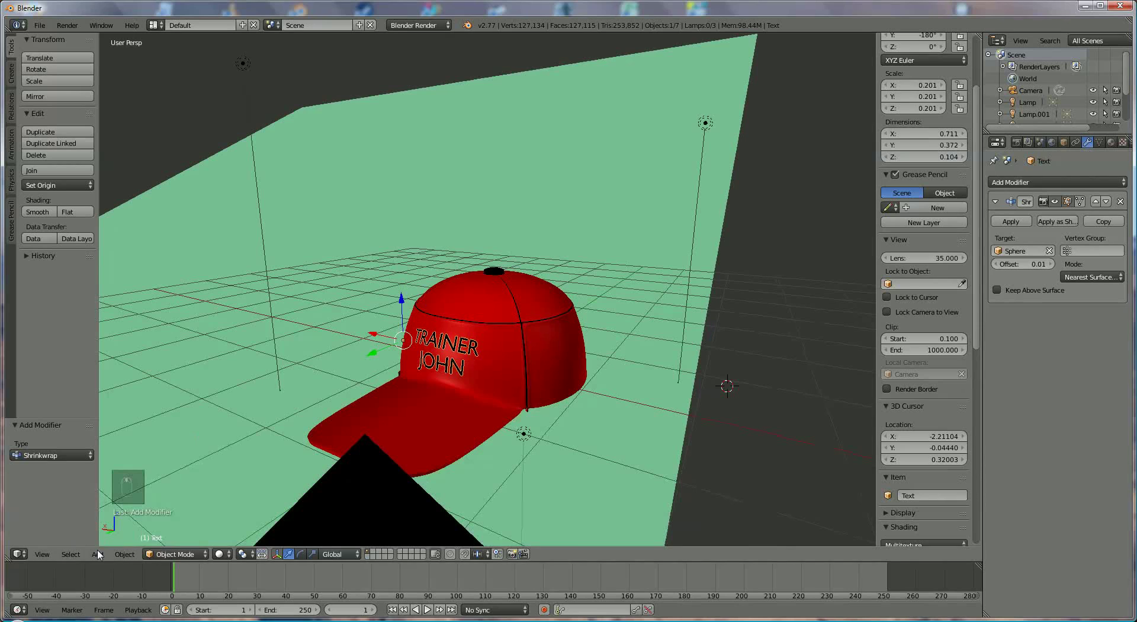
pyautogui.click(1024, 221)
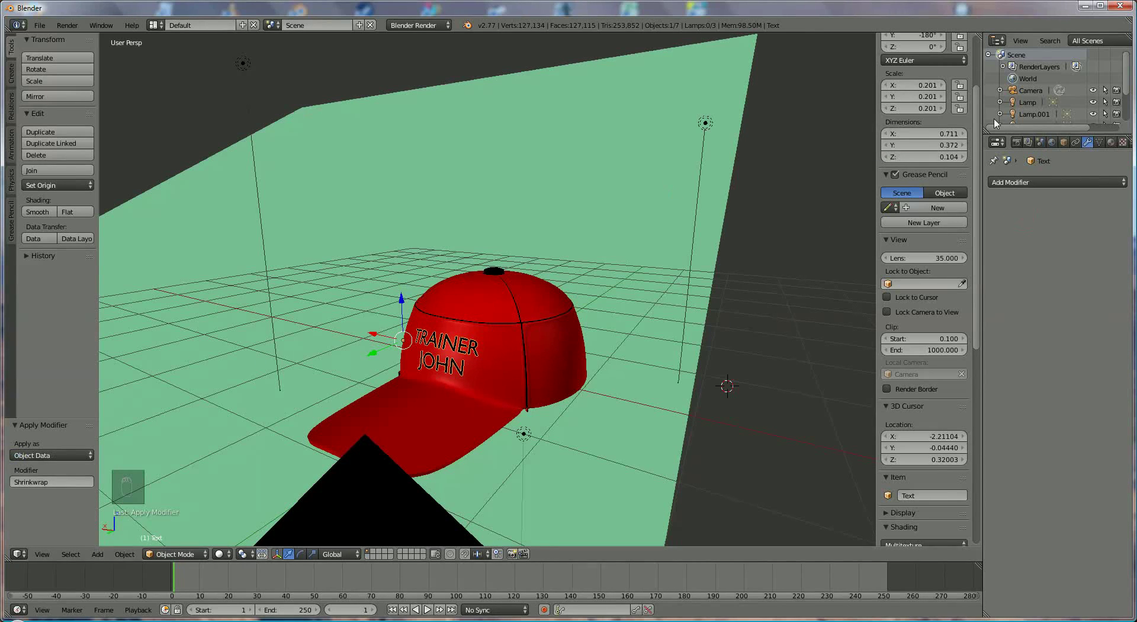
# Render the scene with the lettering wrapped onto the cap's front
pyautogui.click(1016, 143)
pyautogui.click(1014, 196)
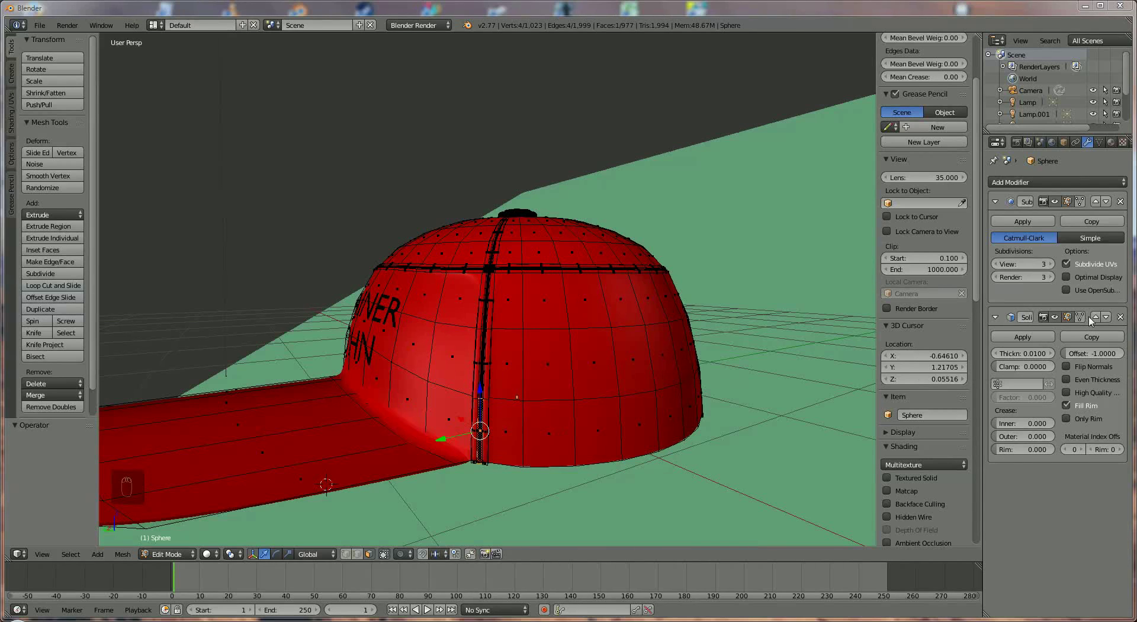
# Remove the cap's Solidify modifier and add a new Solidify modifier after the Subdivision Surface
pyautogui.click(1120, 318)
pyautogui.click(1032, 181)
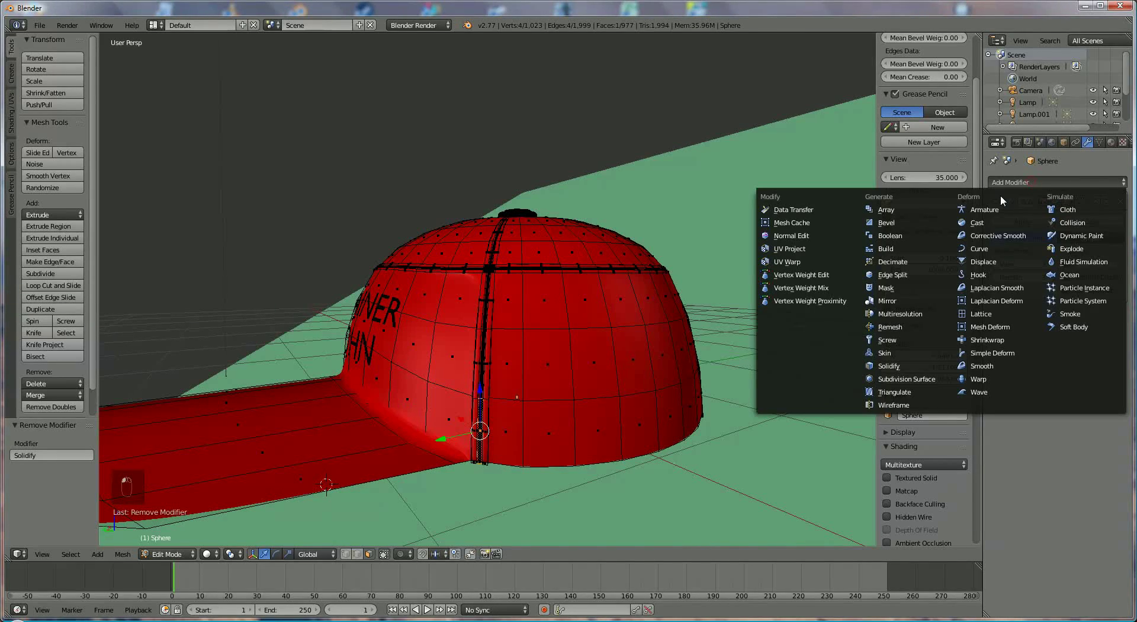
pyautogui.click(941, 369)
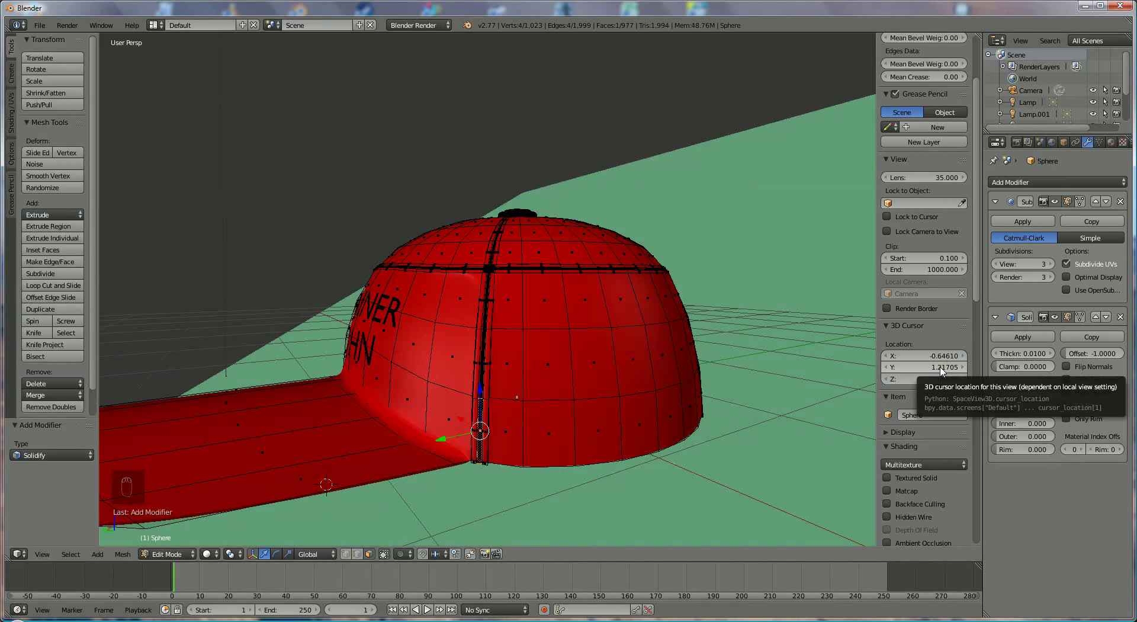
# Increase the cap's Solidify thickness to 0.0250
pyautogui.click(1052, 354)
pyautogui.click(1052, 354)
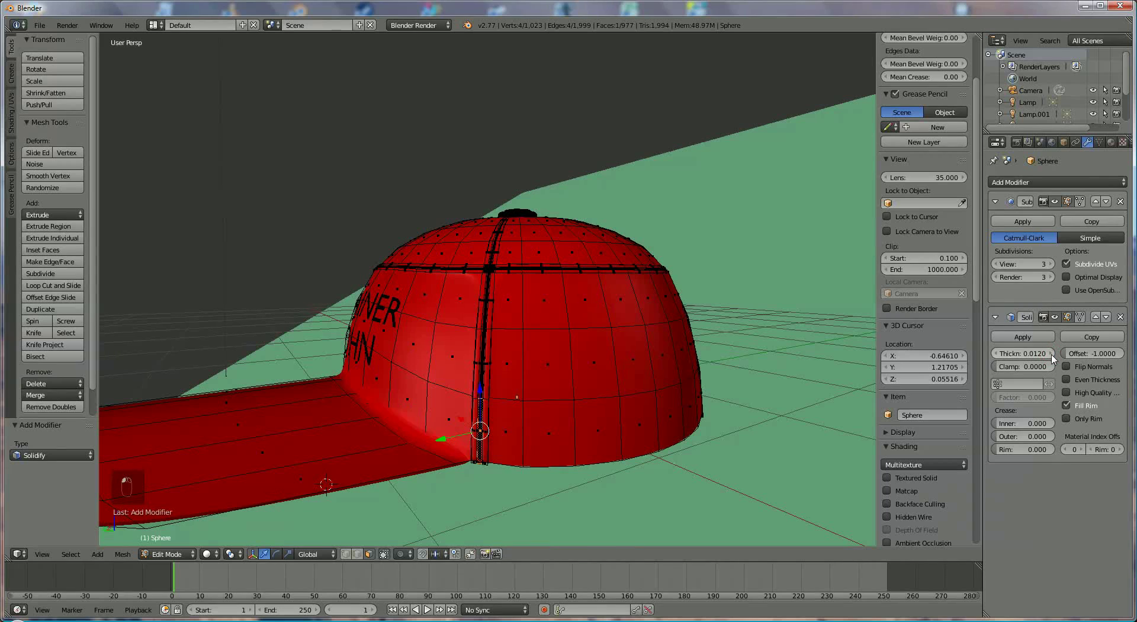
pyautogui.click(1052, 354)
pyautogui.click(1052, 354)
pyautogui.click(1052, 355)
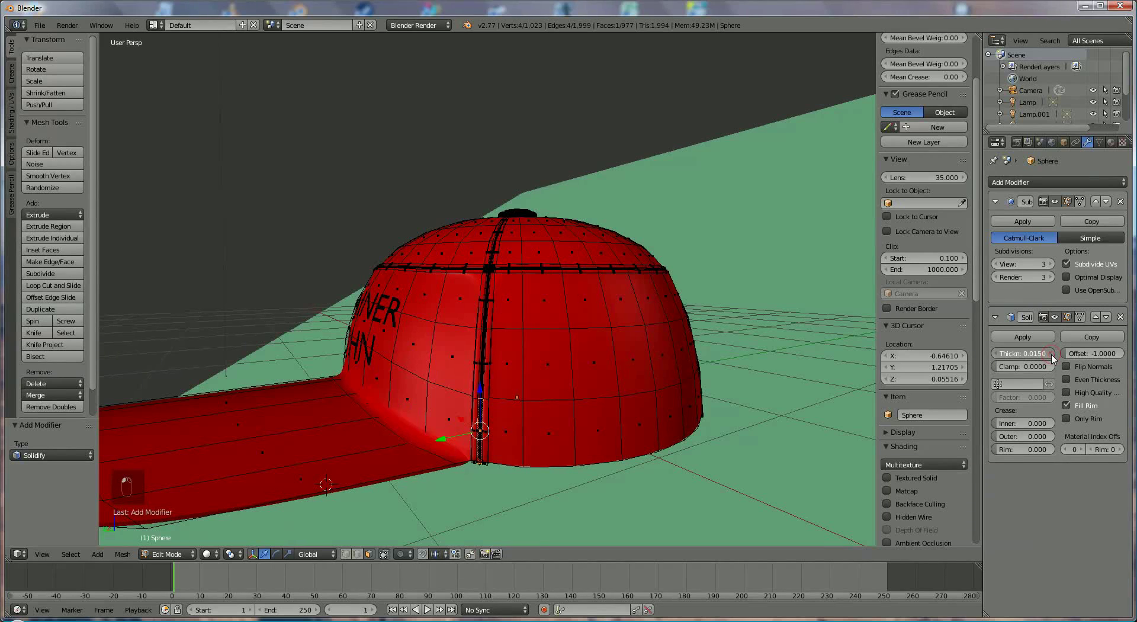
pyautogui.click(1051, 354)
pyautogui.click(1052, 354)
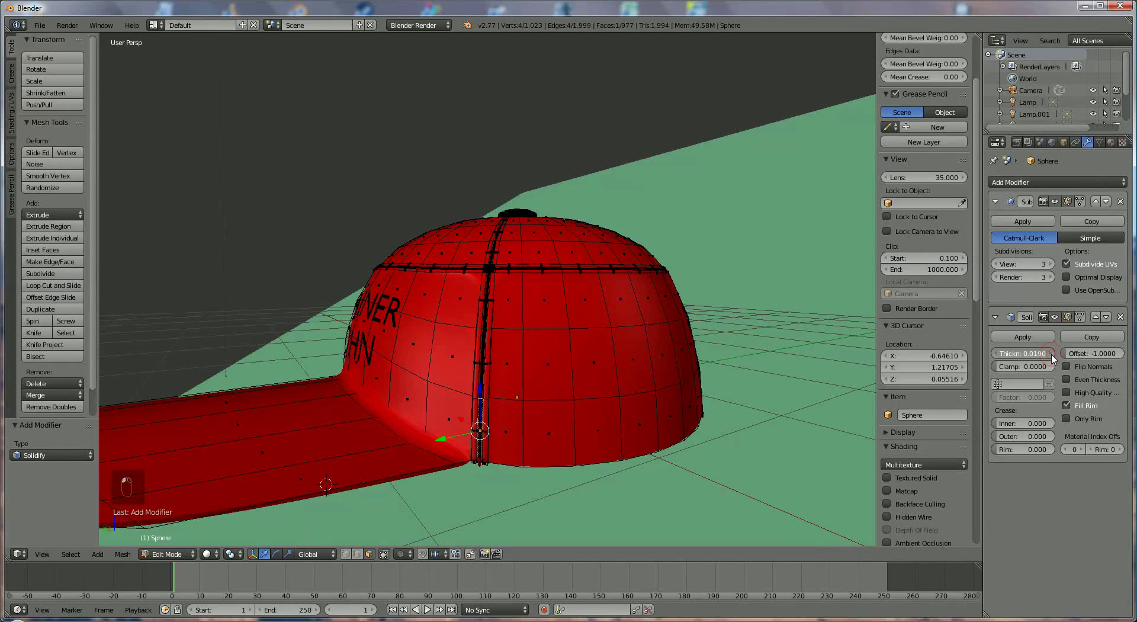
pyautogui.click(1052, 354)
pyautogui.click(1052, 354)
pyautogui.click(1052, 354)
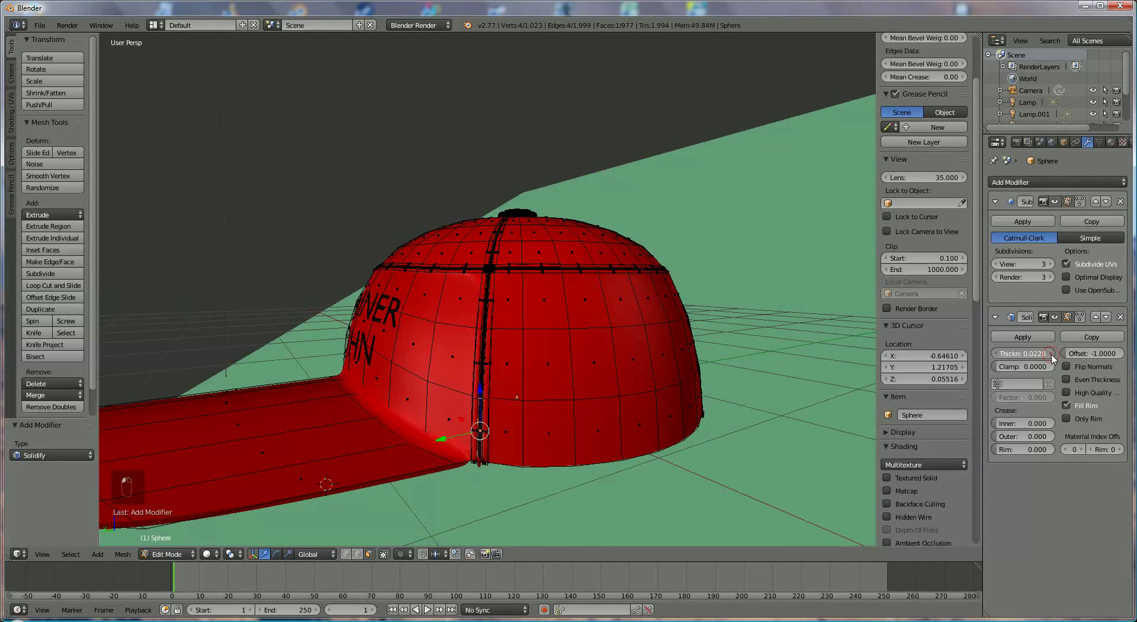
pyautogui.click(1052, 354)
pyautogui.click(1052, 354)
pyautogui.click(1052, 354)
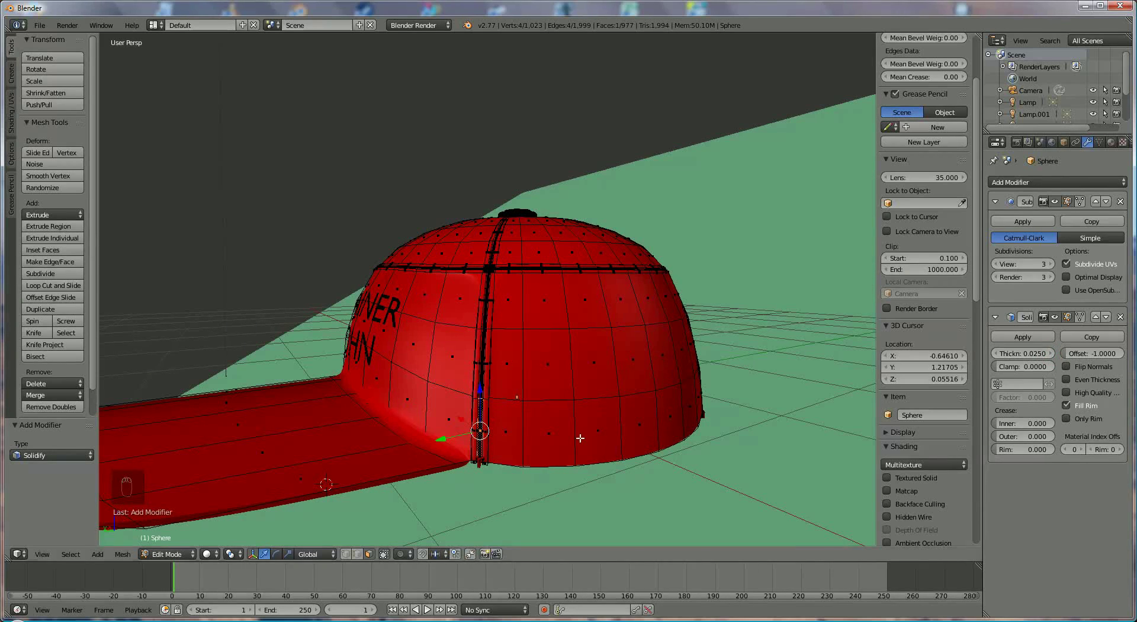
# Adjust the cap's Solidify offset to about -0.3737, checking the lower edge and the front lettering
pyautogui.moveTo(592, 439); pyautogui.dragTo(621, 411, button='middle')
pyautogui.scroll(4, 609, 409)
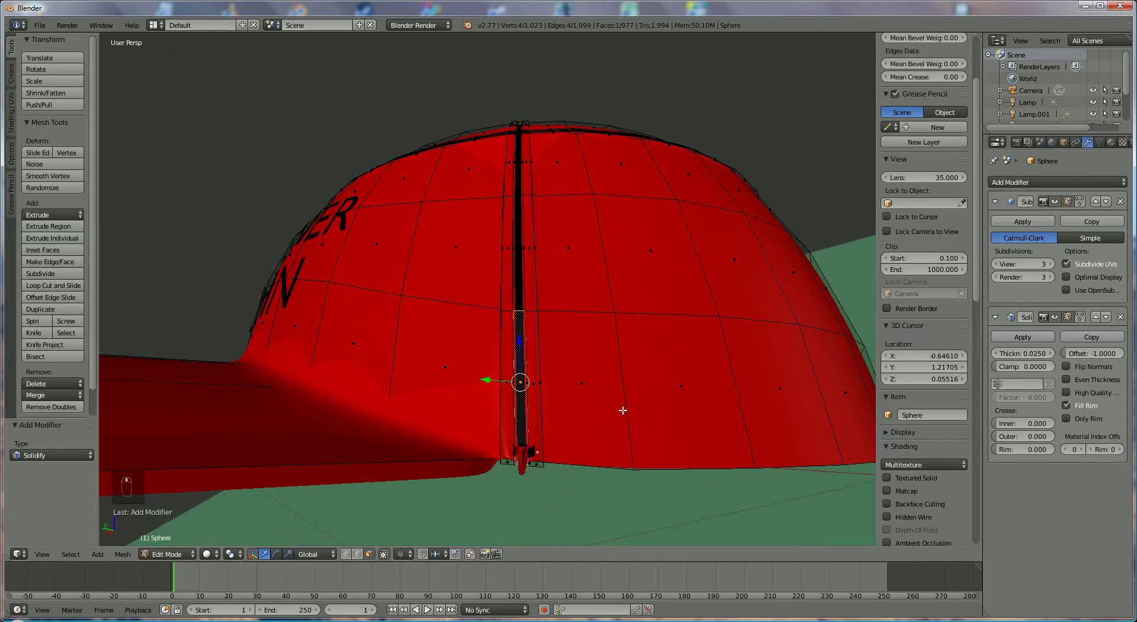
pyautogui.moveTo(1070, 356); pyautogui.dragTo(1102, 359)
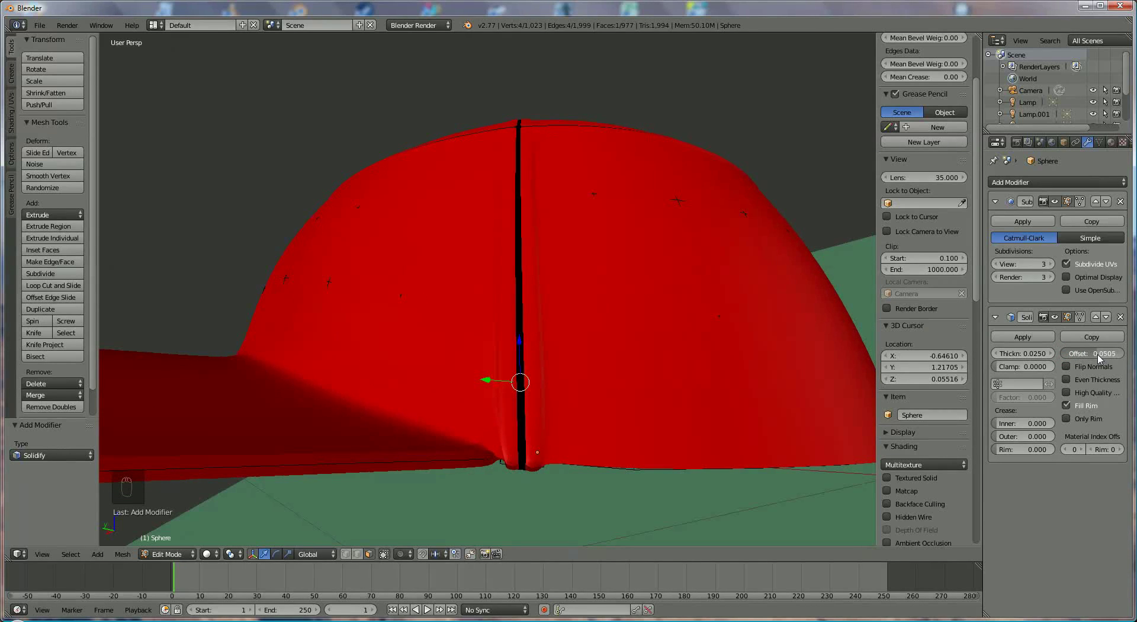
pyautogui.moveTo(1097, 358); pyautogui.dragTo(1086, 361)
pyautogui.scroll(-5, 504, 367)
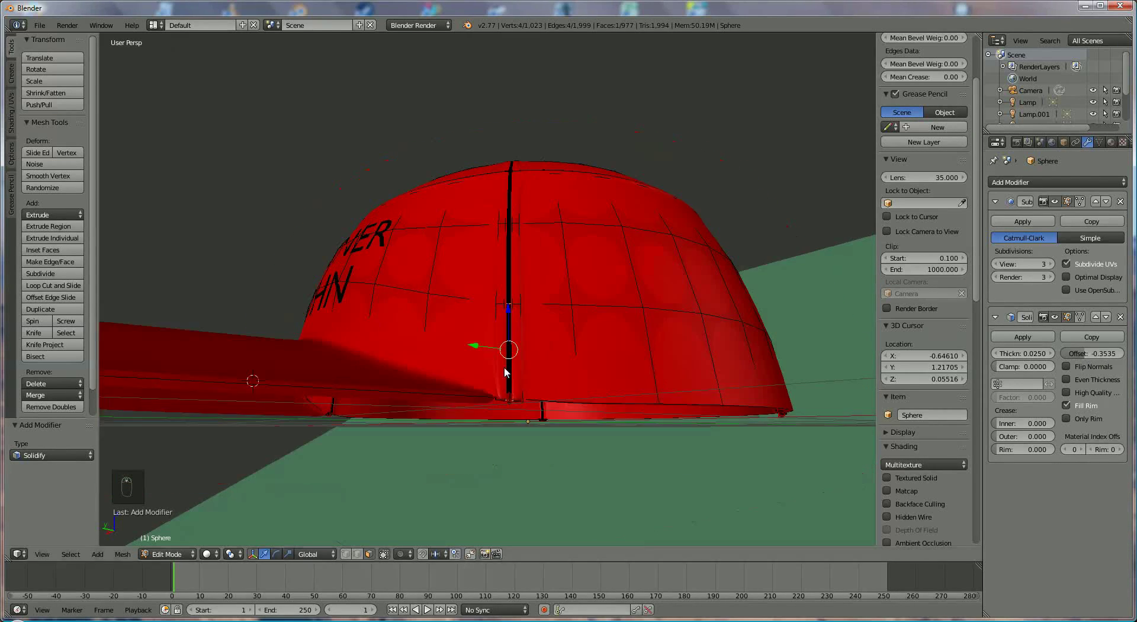
pyautogui.moveTo(503, 367); pyautogui.dragTo(545, 397, button='middle')
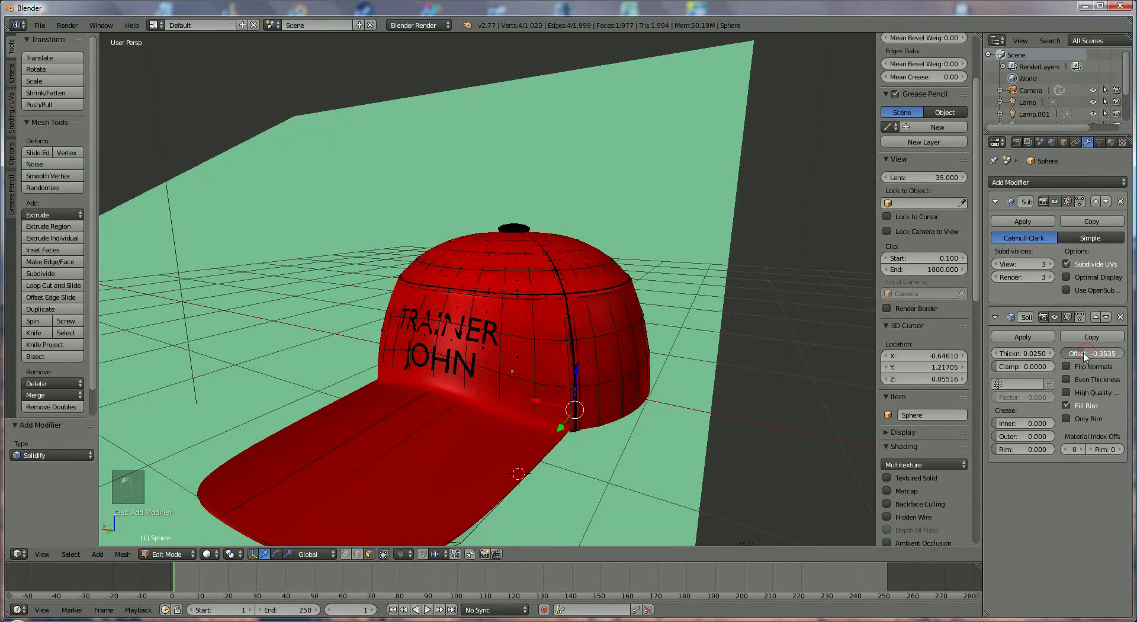
pyautogui.moveTo(1075, 358); pyautogui.dragTo(1079, 357)
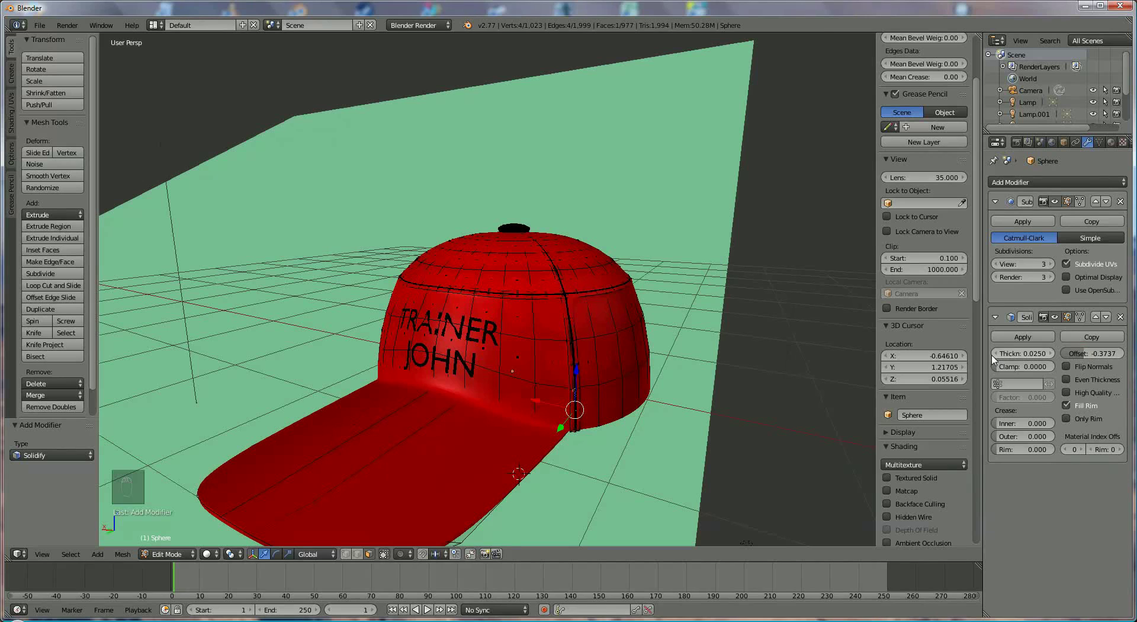
# Reduce the cap's Solidify thickness to 0.0190 so the shell clears the front lettering
pyautogui.moveTo(997, 356); pyautogui.dragTo(995, 355)
pyautogui.click(996, 354)
pyautogui.click(995, 354)
pyautogui.click(996, 354)
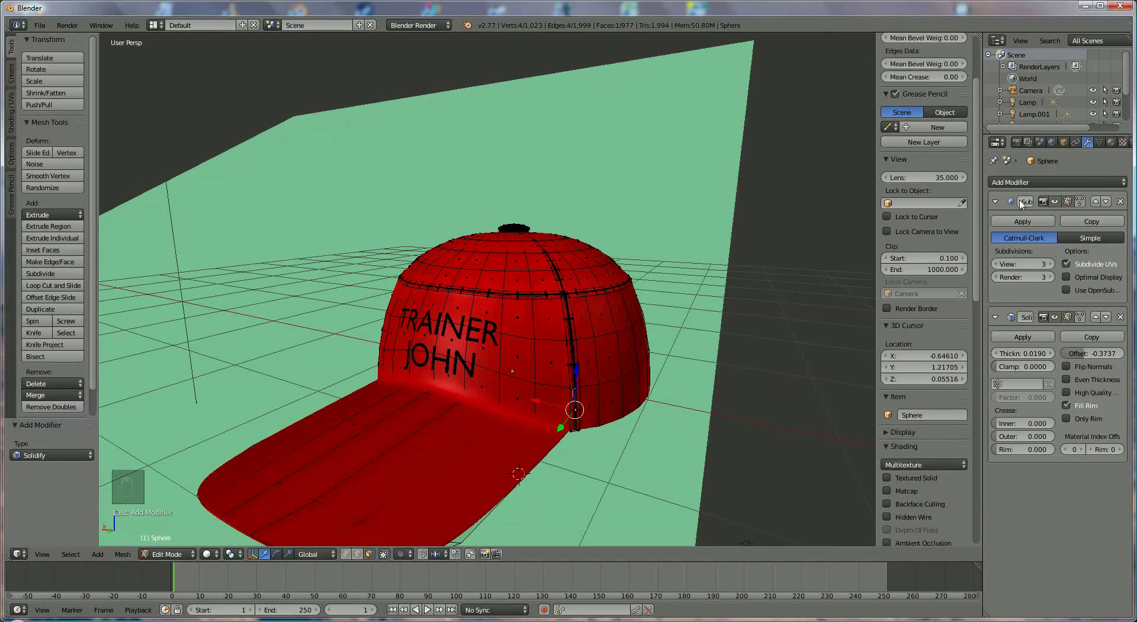
# Render the scene again with the cap's adjusted Solidify settings
pyautogui.click(1016, 143)
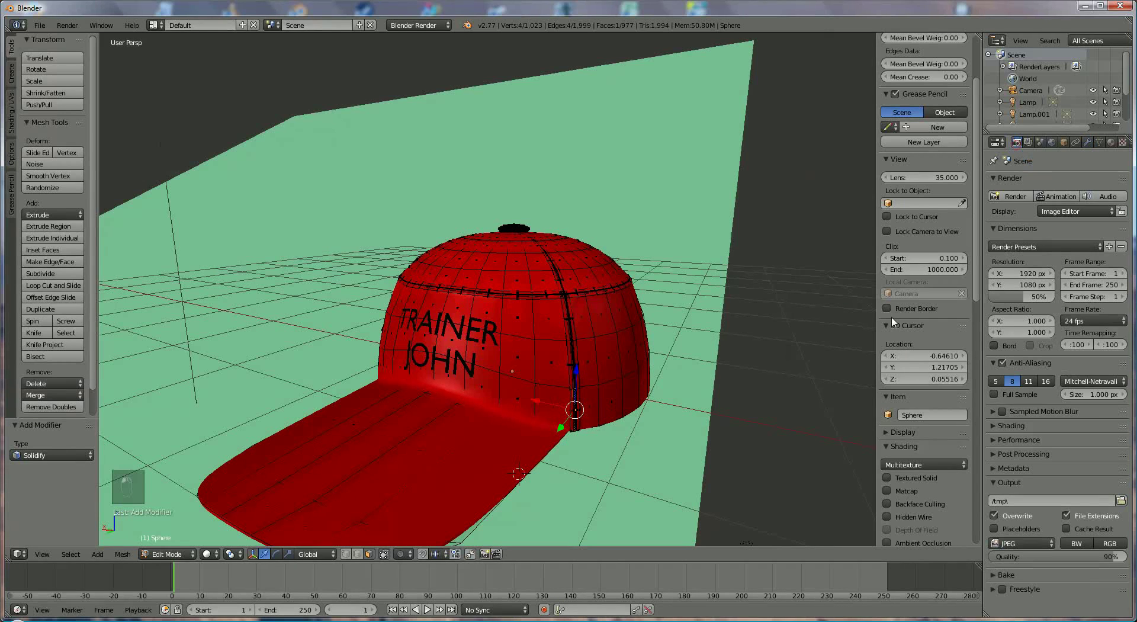
pyautogui.click(1011, 198)
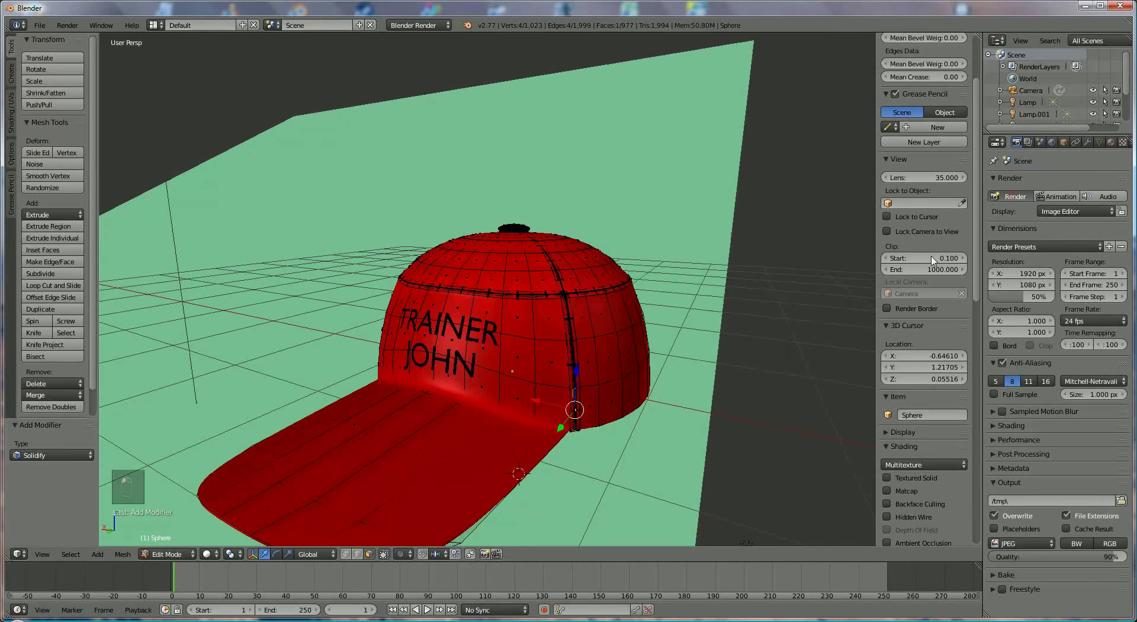